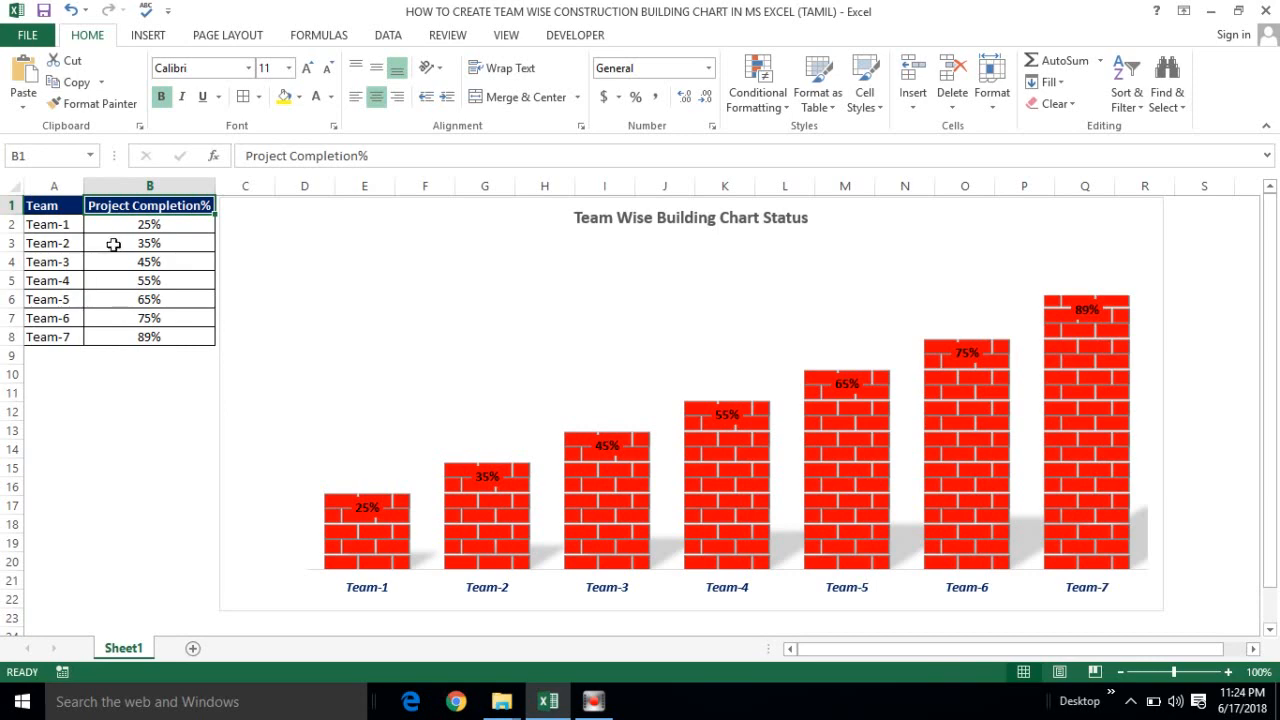
# Set Team-1's project completion to 91% in cell B2 of Sheet1
pyautogui.click(108, 242)
pyautogui.click(131, 226)
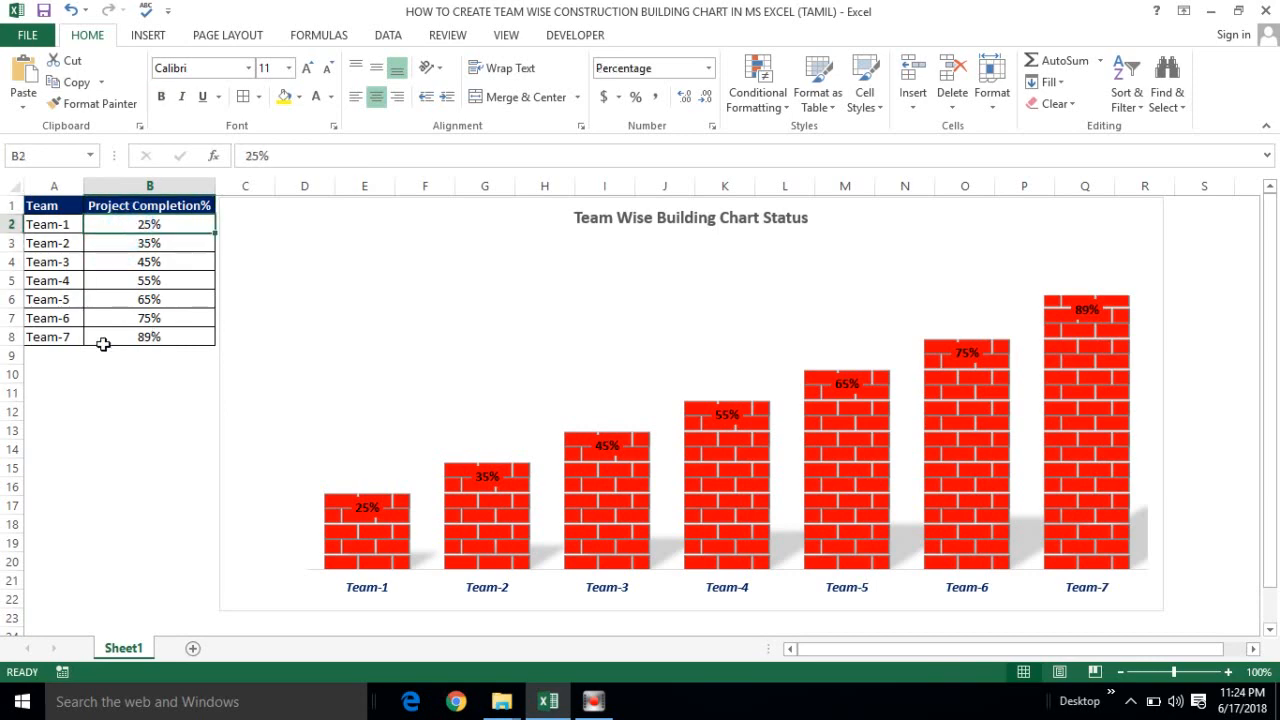
pyautogui.click(154, 246)
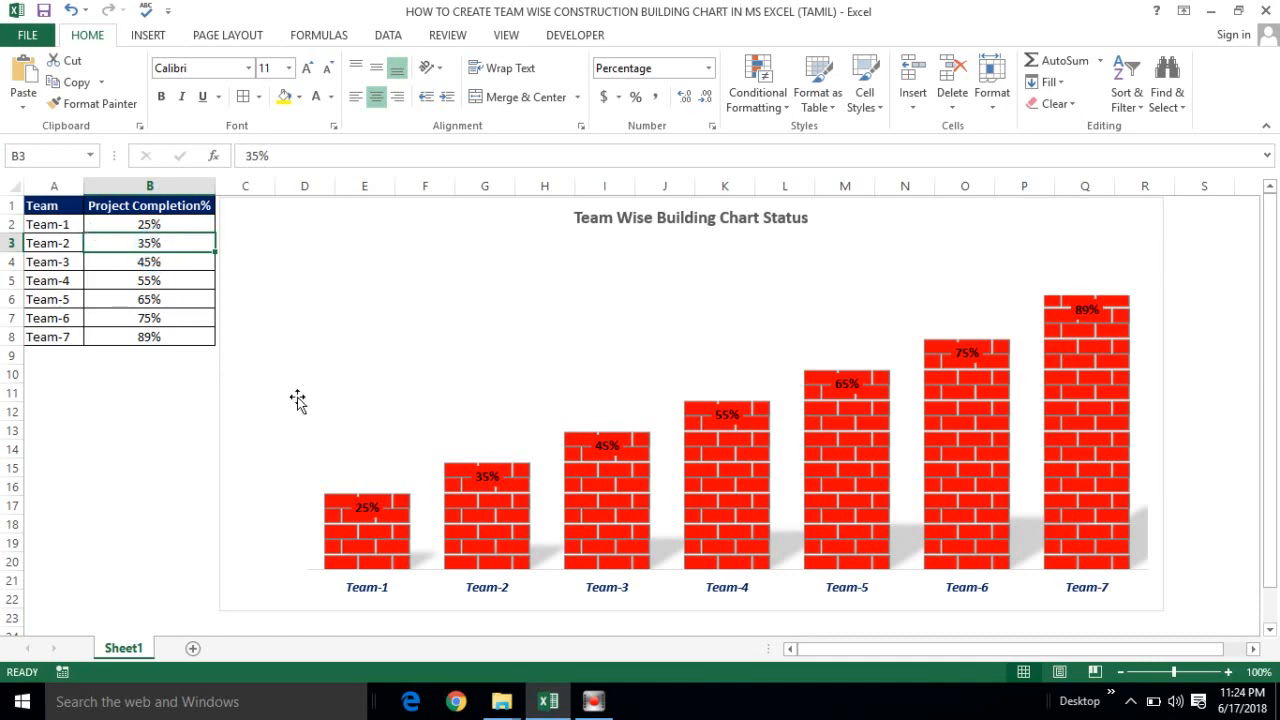
pyautogui.click(140, 222)
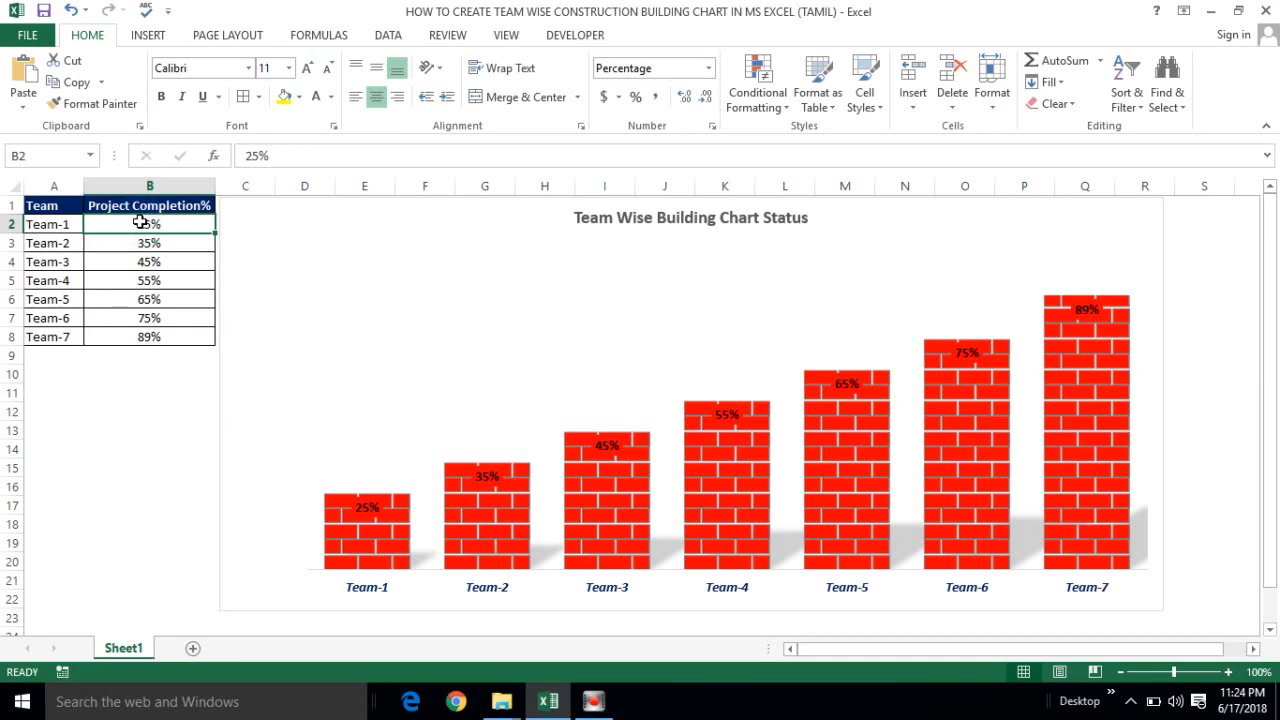
pyautogui.write('91')
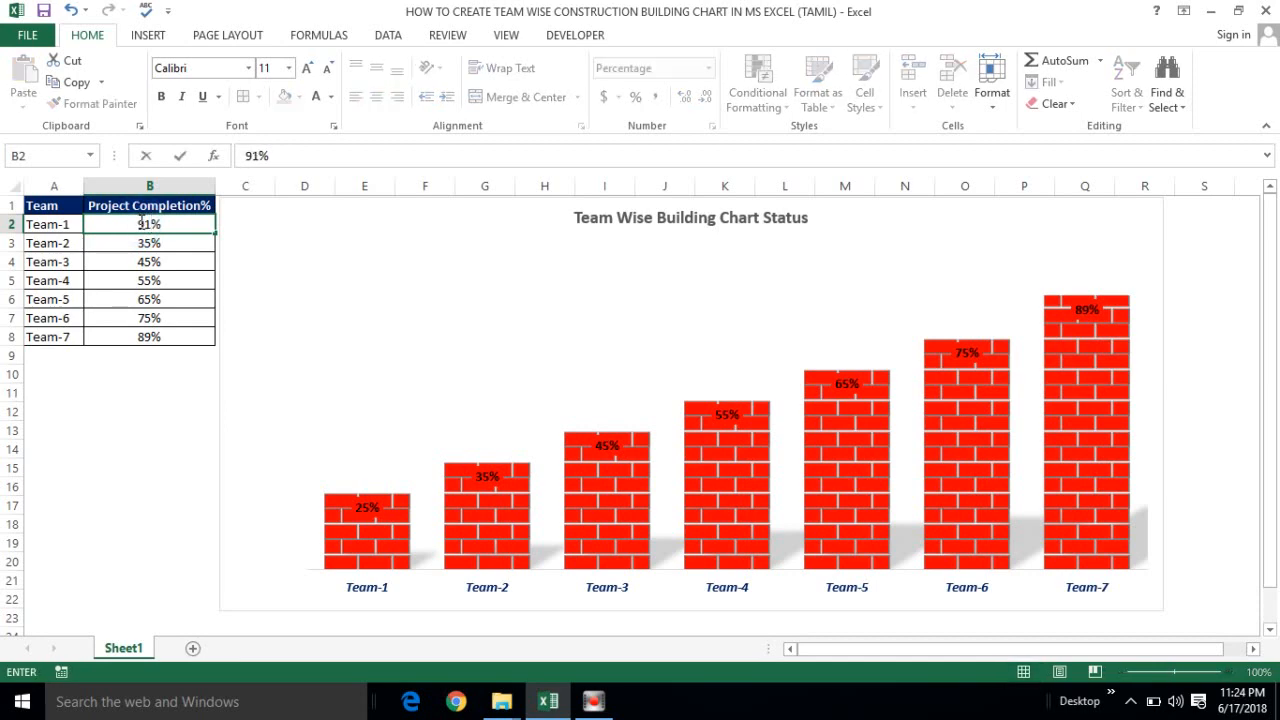
pyautogui.press('Return')
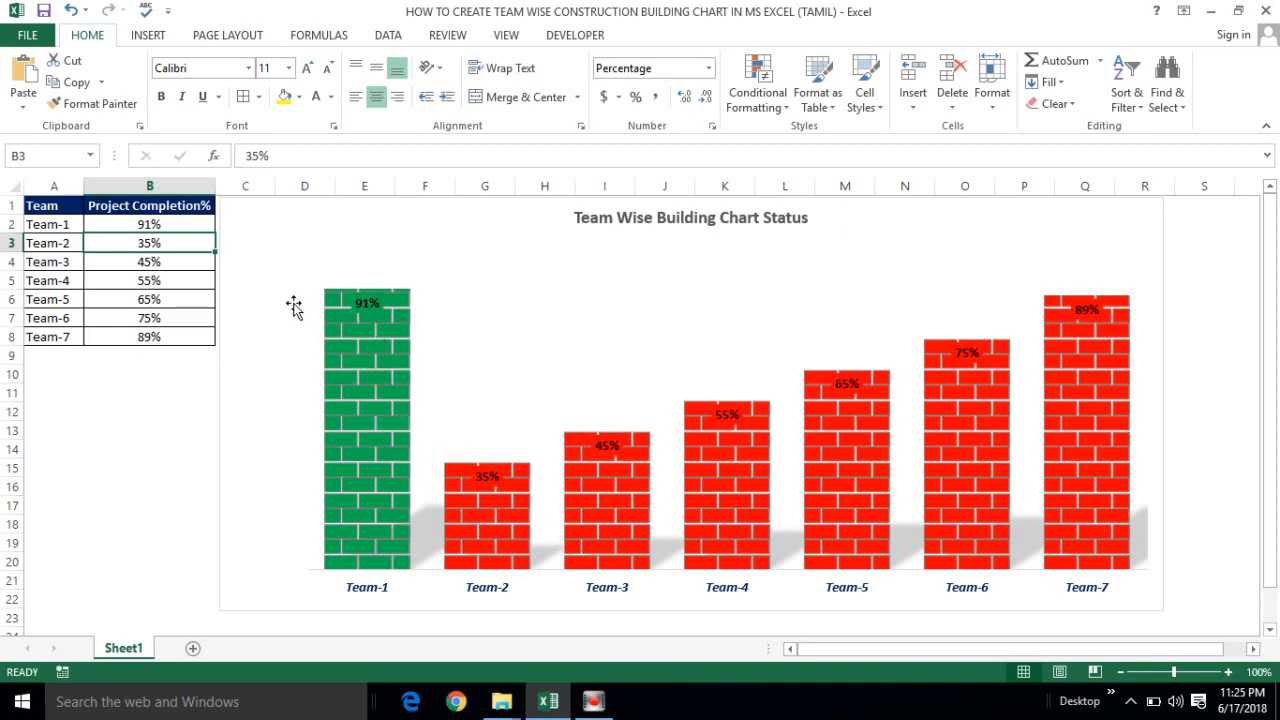
# Set Team-7's project completion to 95% in cell B8
pyautogui.click(160, 279)
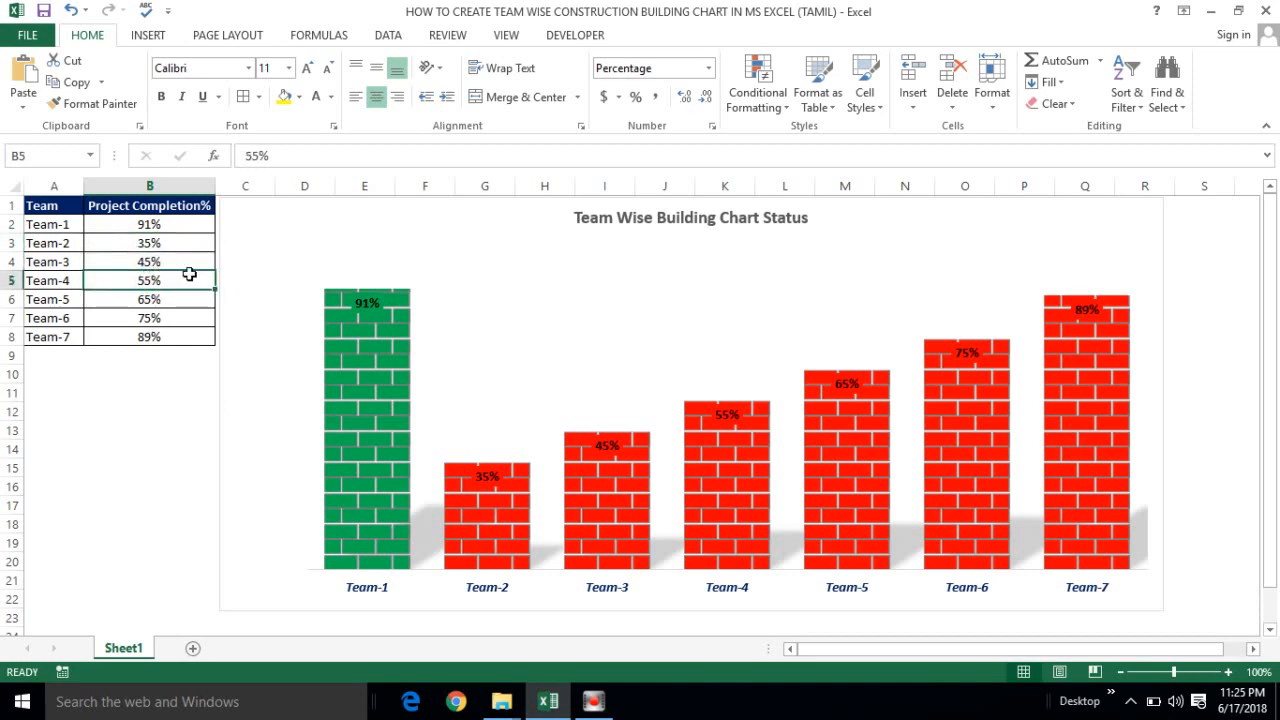
pyautogui.click(143, 338)
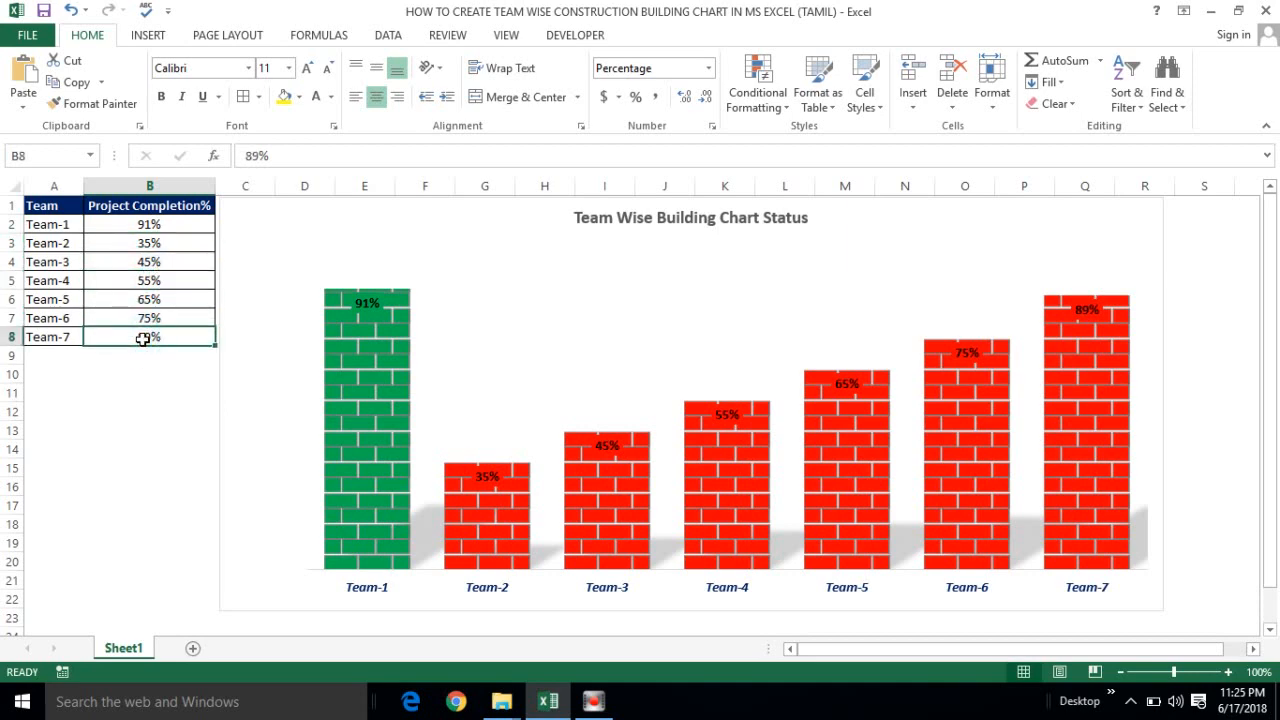
pyautogui.write('95')
pyautogui.press('Return')
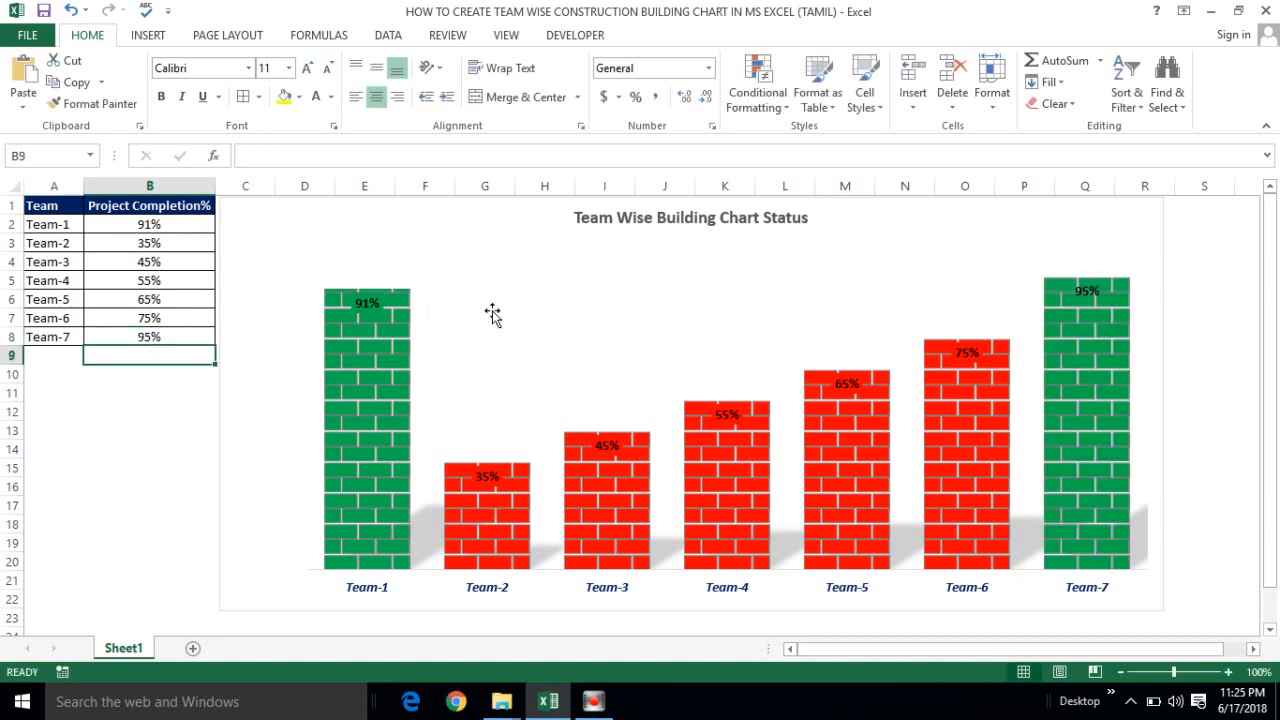
# Set Team-2's project completion to 99% in cell B3
pyautogui.click(162, 244)
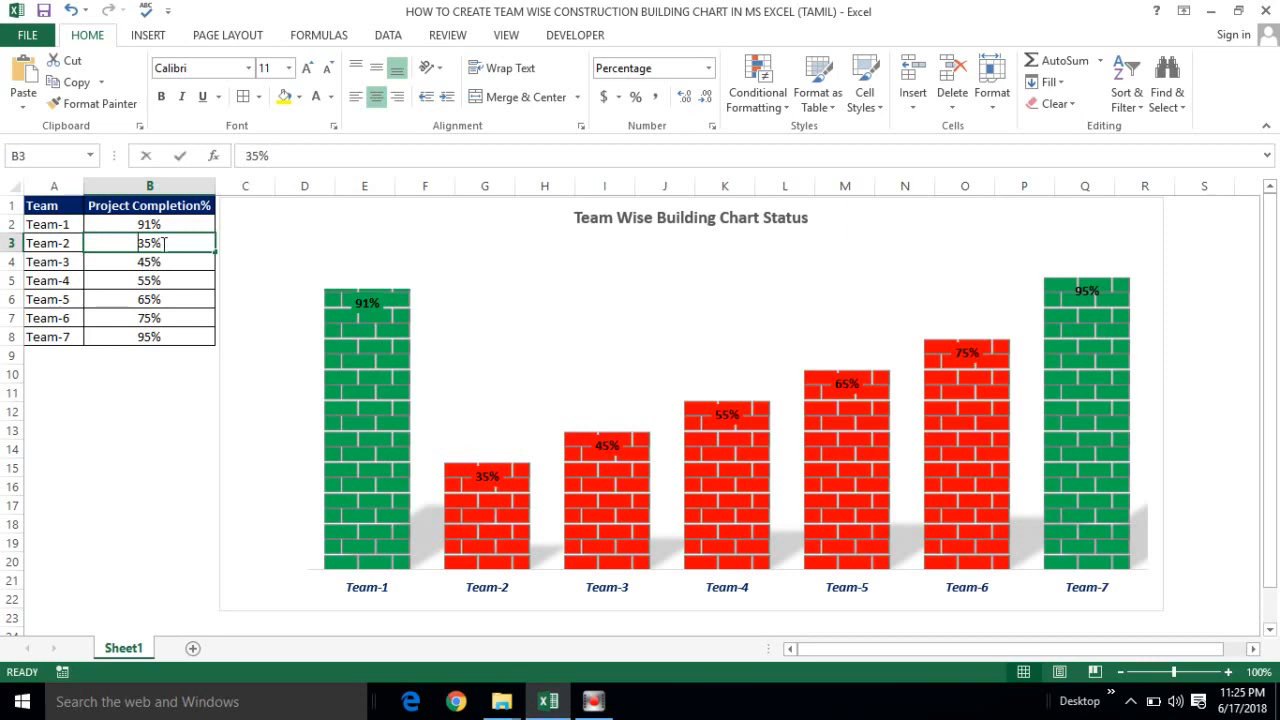
pyautogui.write('99')
pyautogui.press('Return')
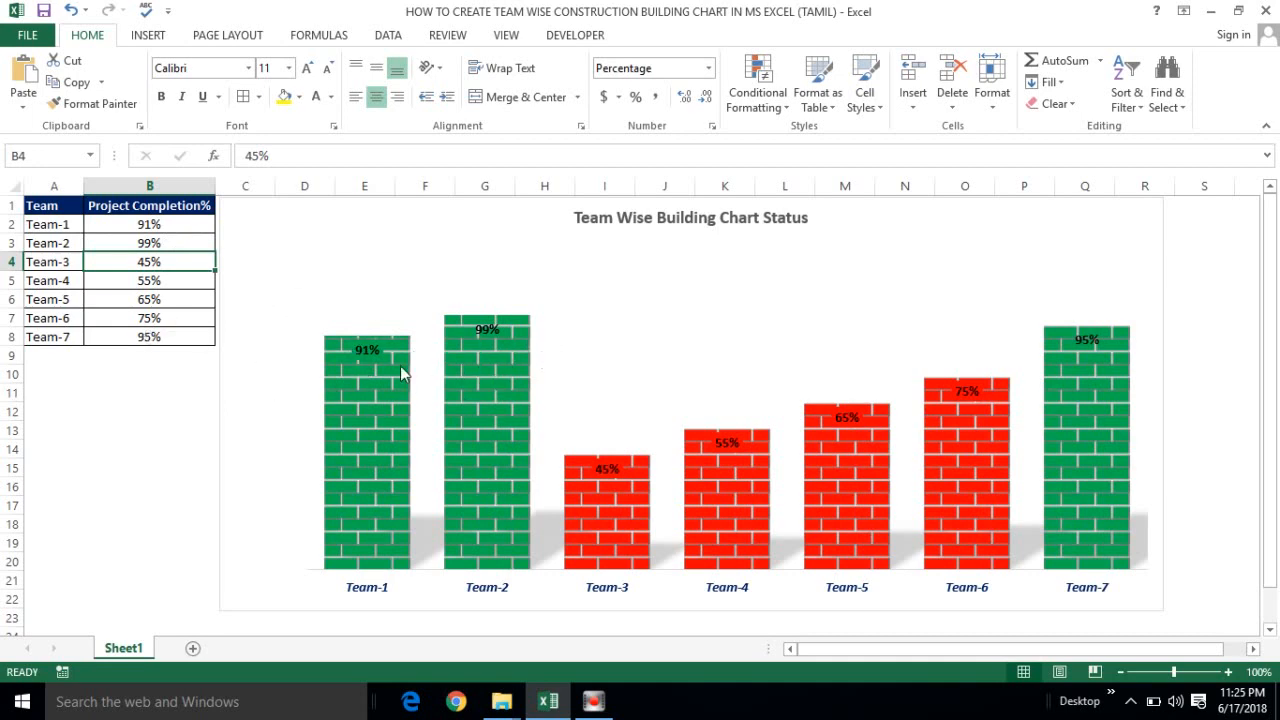
pyautogui.moveTo(489, 424)
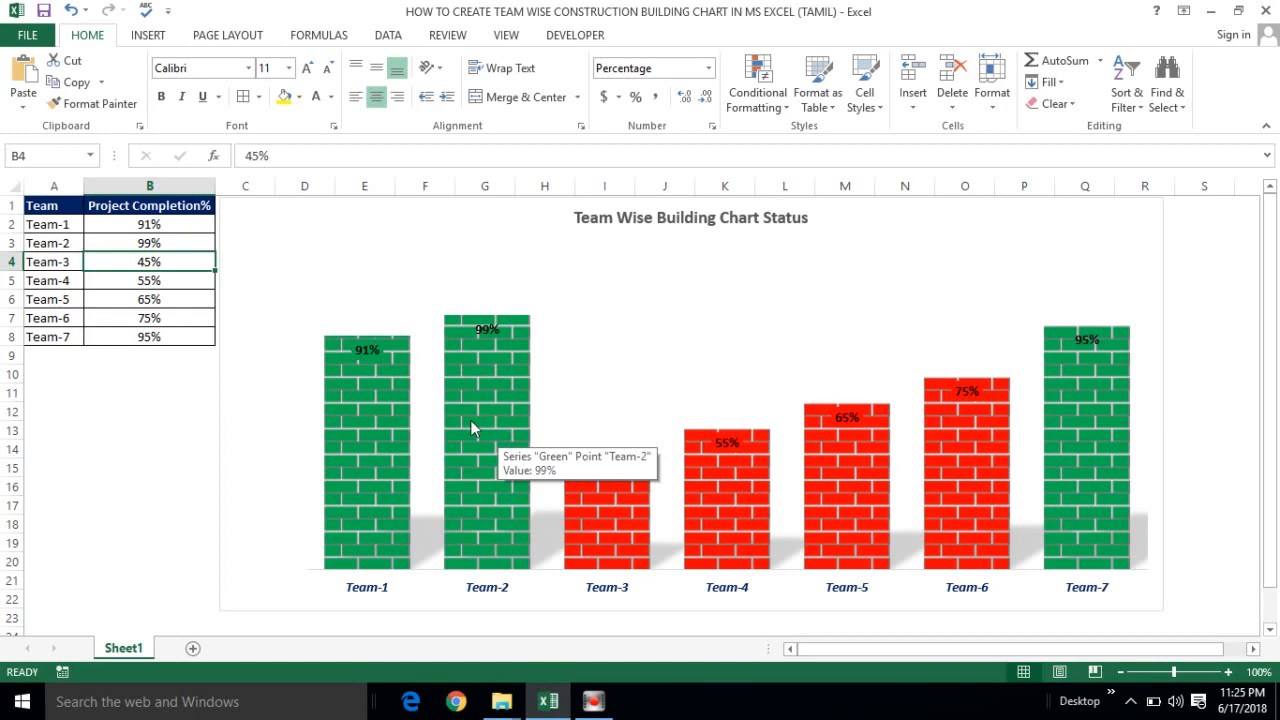
pyautogui.click(123, 373)
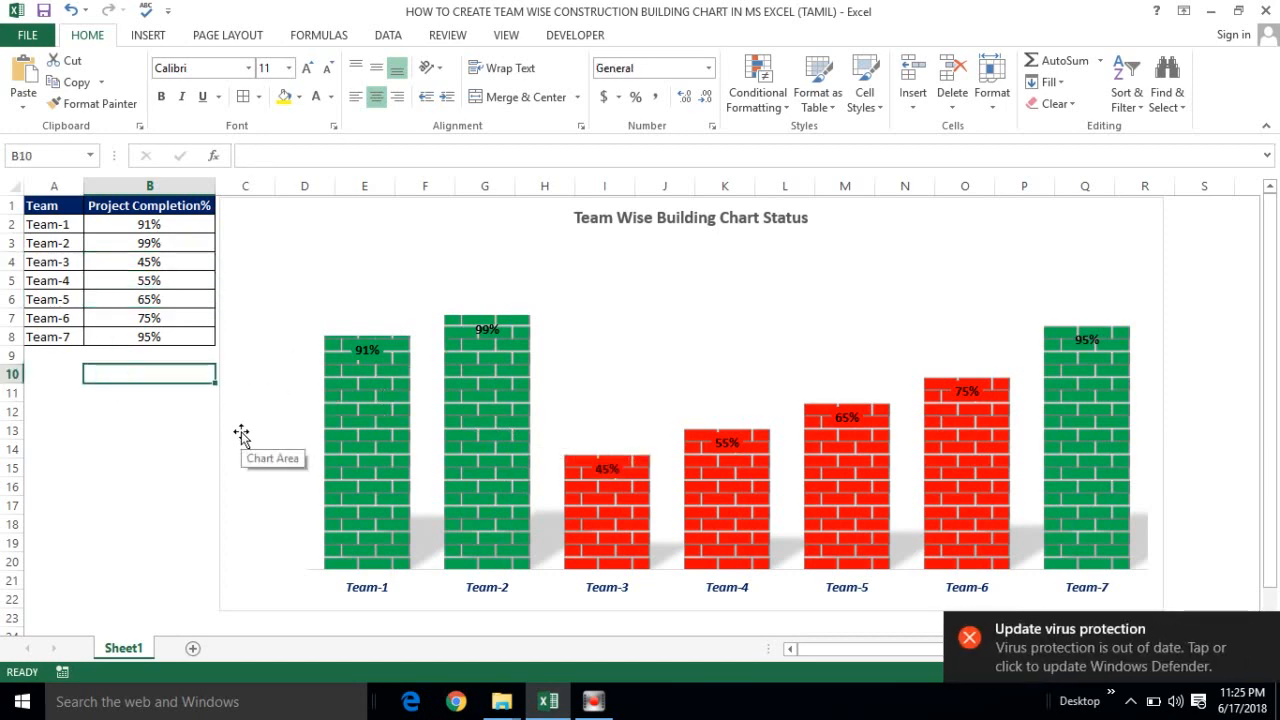
pyautogui.click(174, 432)
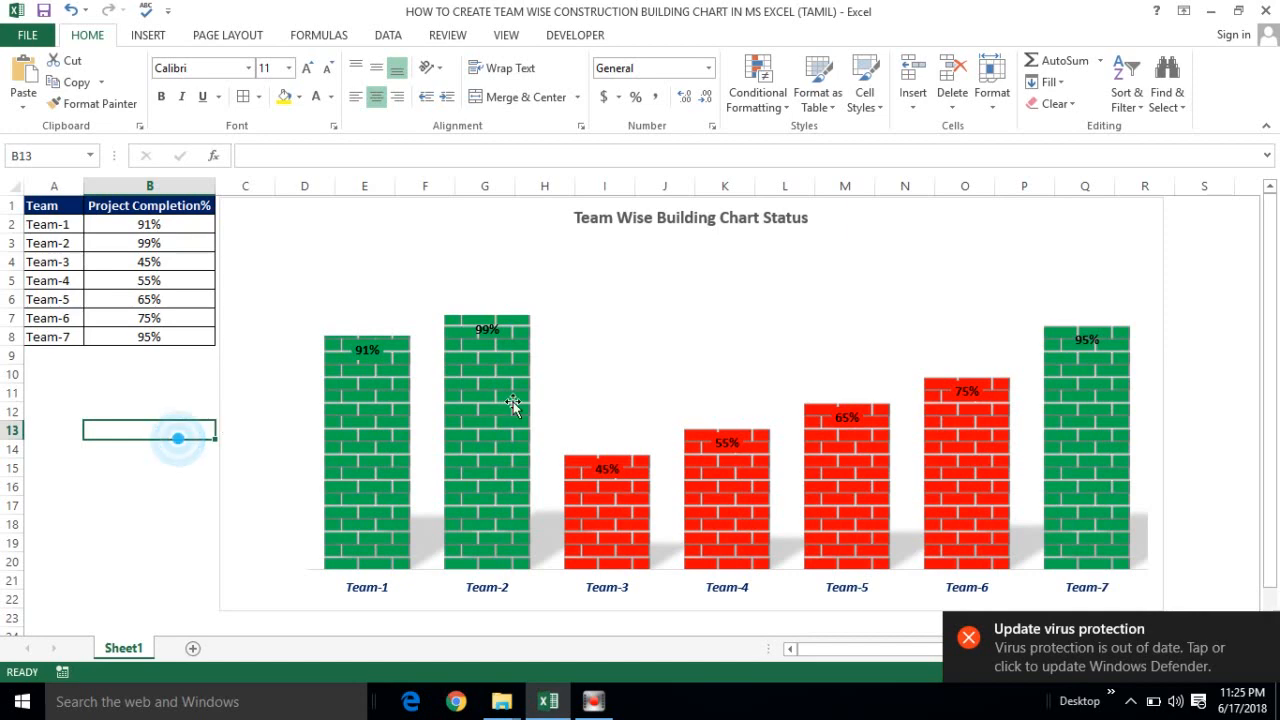
pyautogui.click(975, 640)
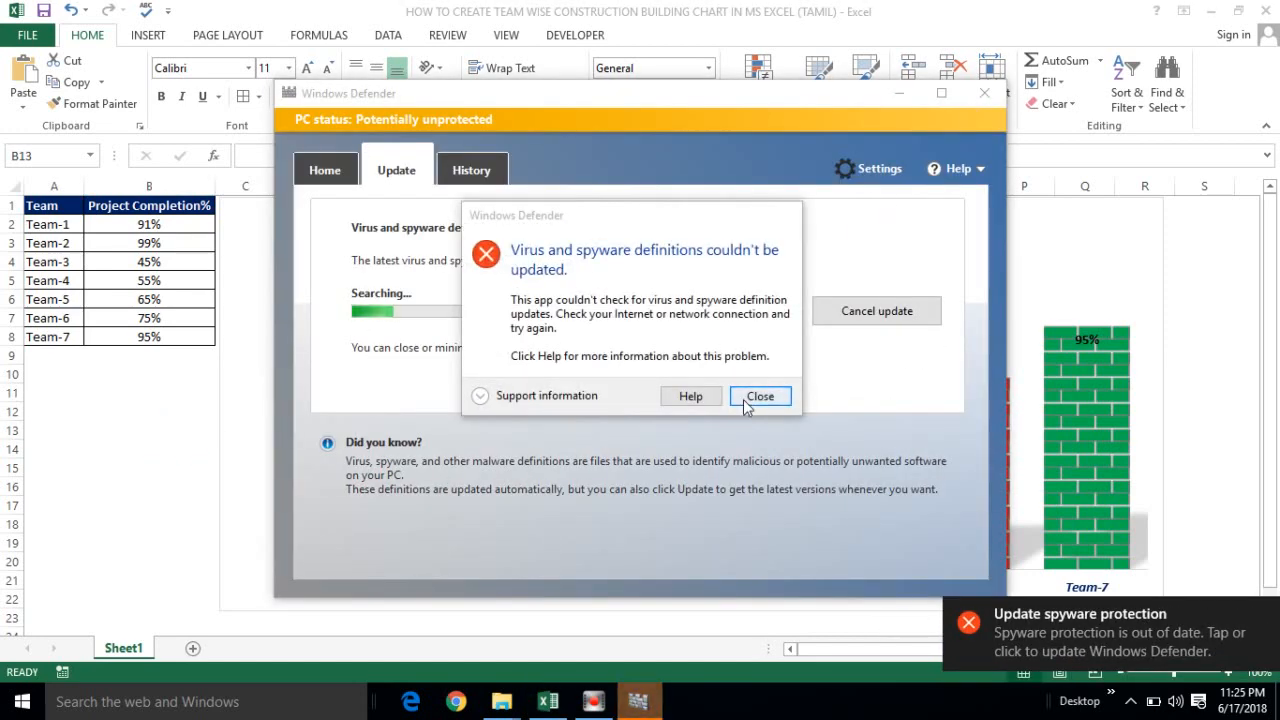
pyautogui.click(757, 397)
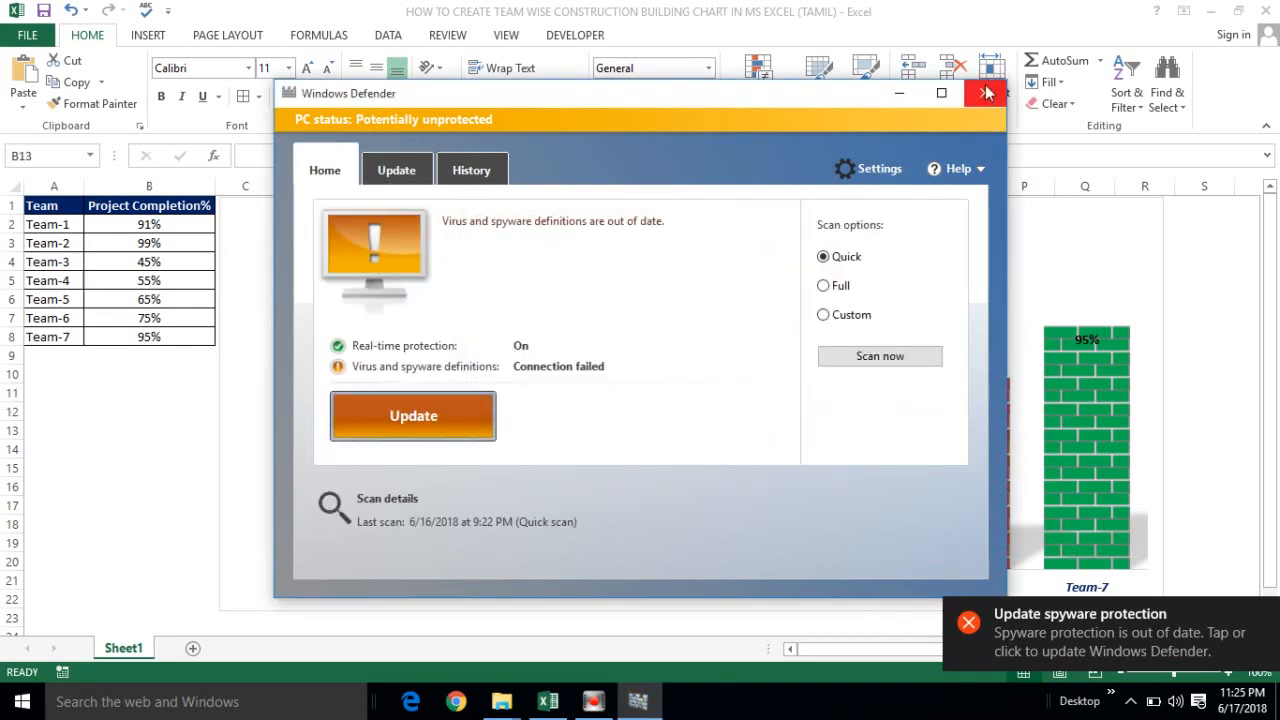
pyautogui.click(987, 93)
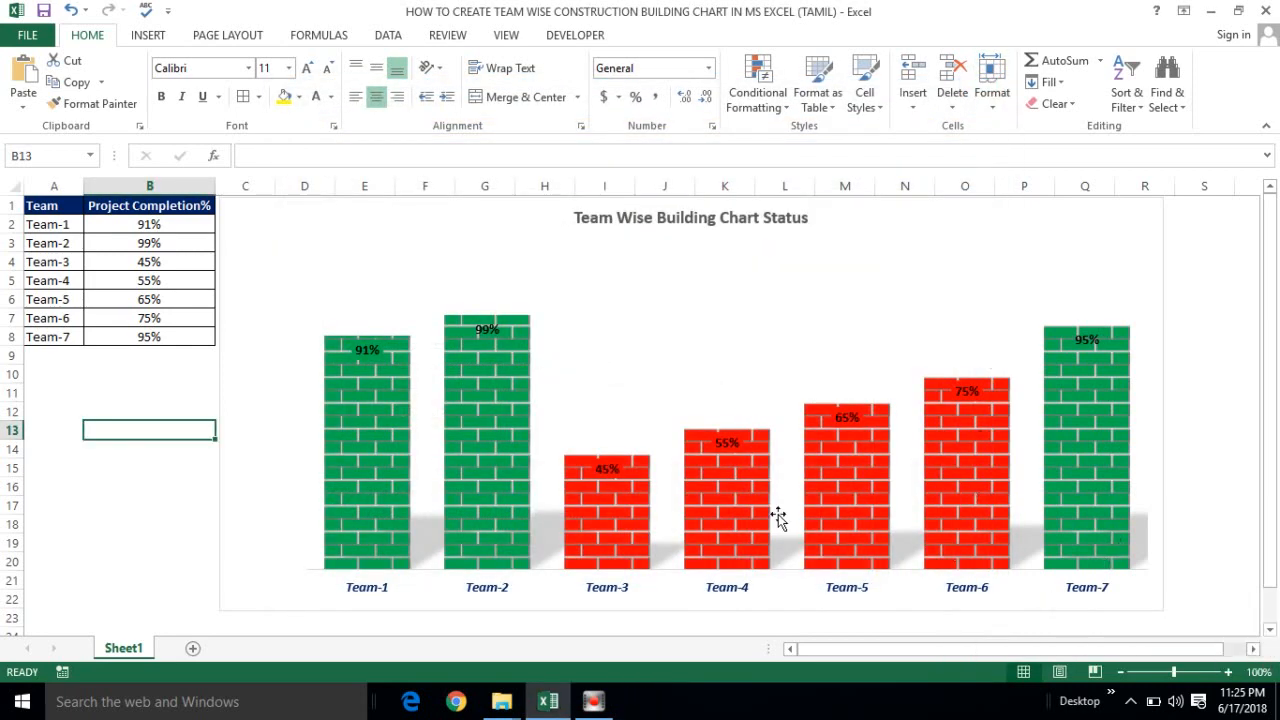
# Copy the Team and Project Completion% table (A1:B8) to cell A1 of a new worksheet
pyautogui.click(95, 378)
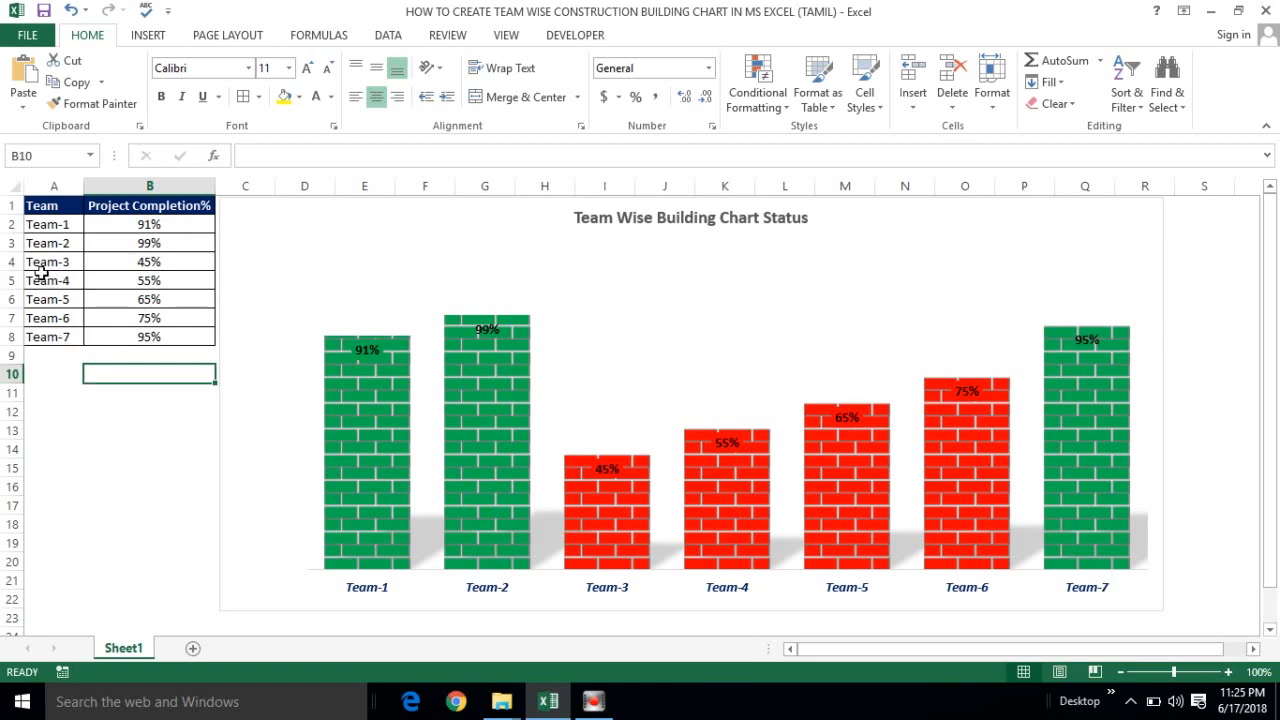
pyautogui.click(50, 206)
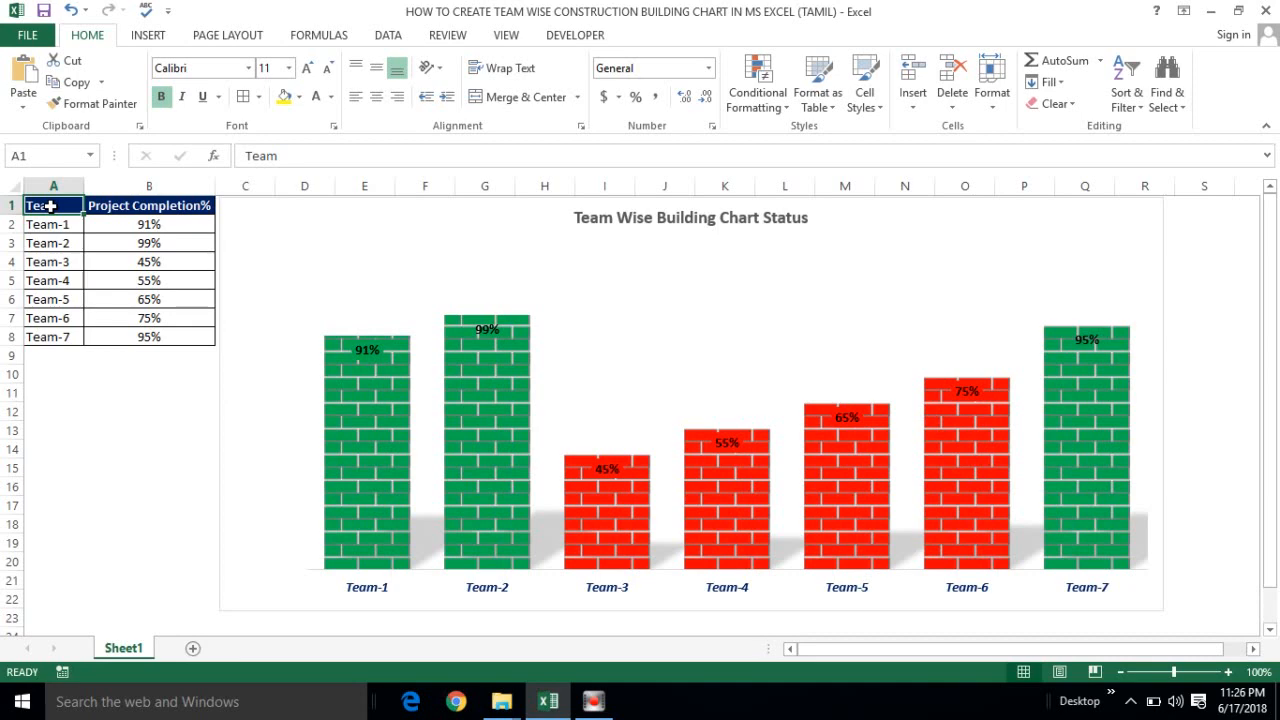
pyautogui.click(51, 225)
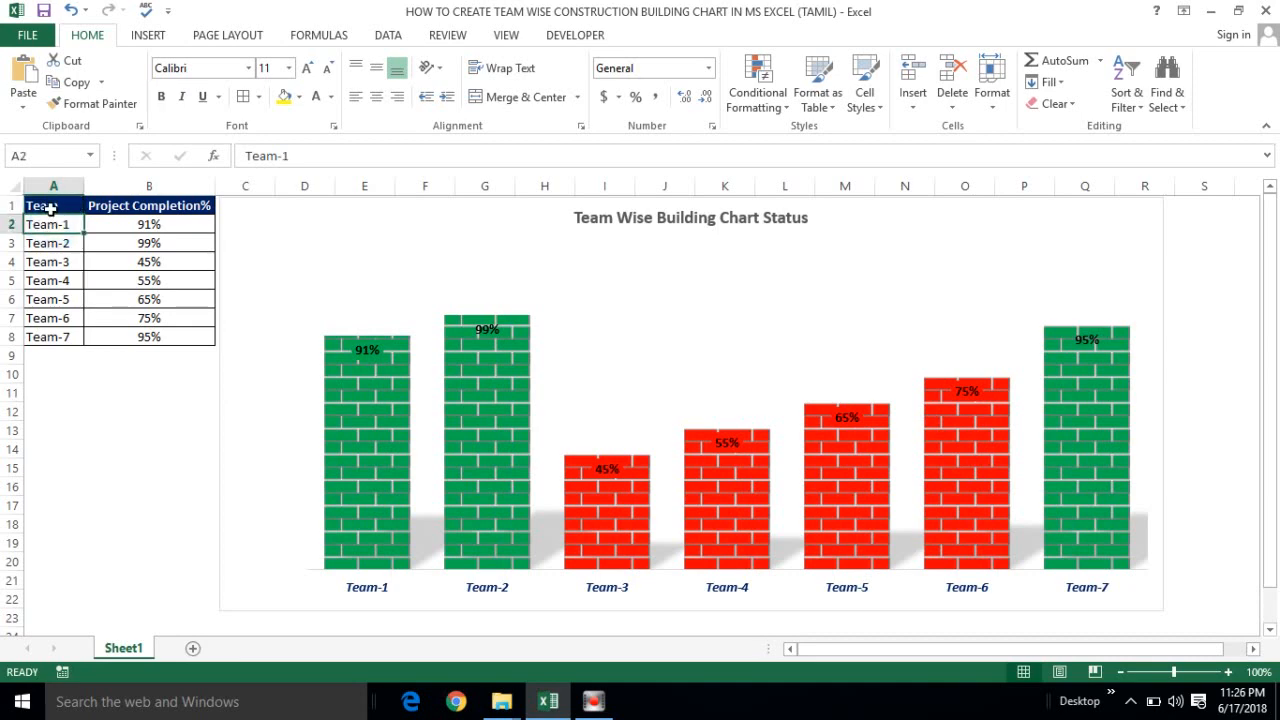
pyautogui.click(50, 207)
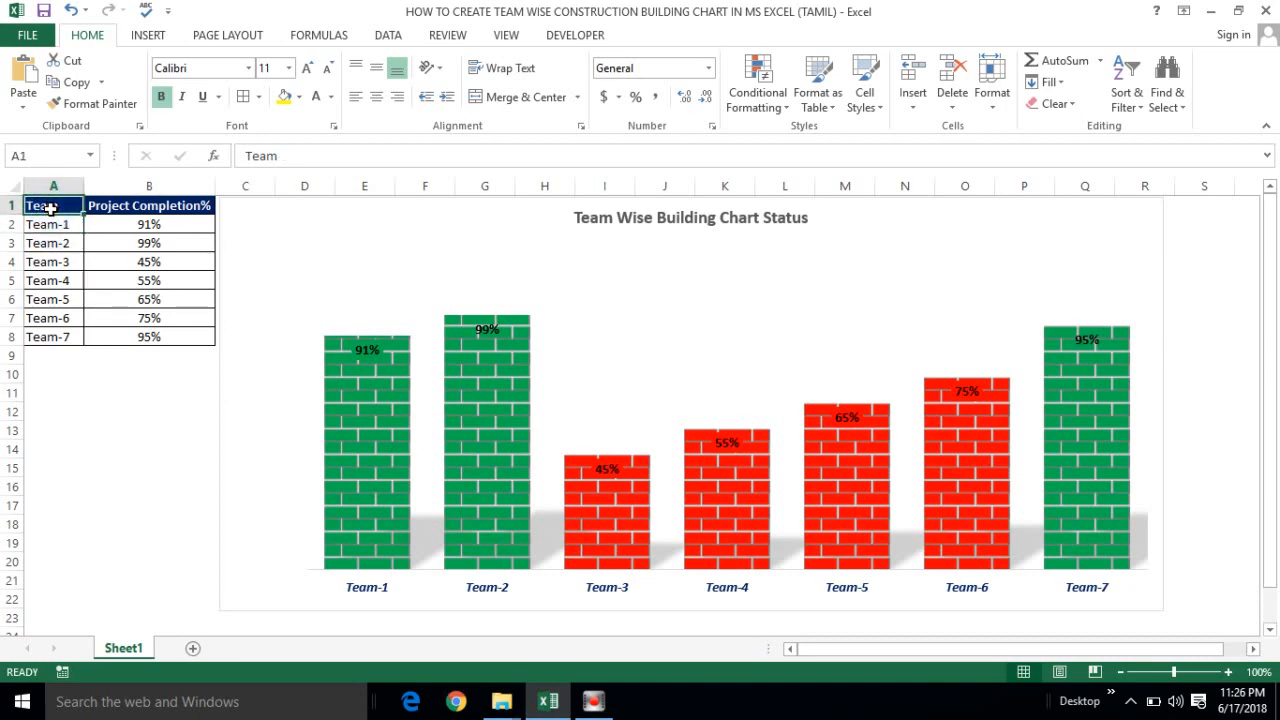
pyautogui.hotkey('shift', 'Right')
pyautogui.hotkey('ctrl', 'shift', 'Down')
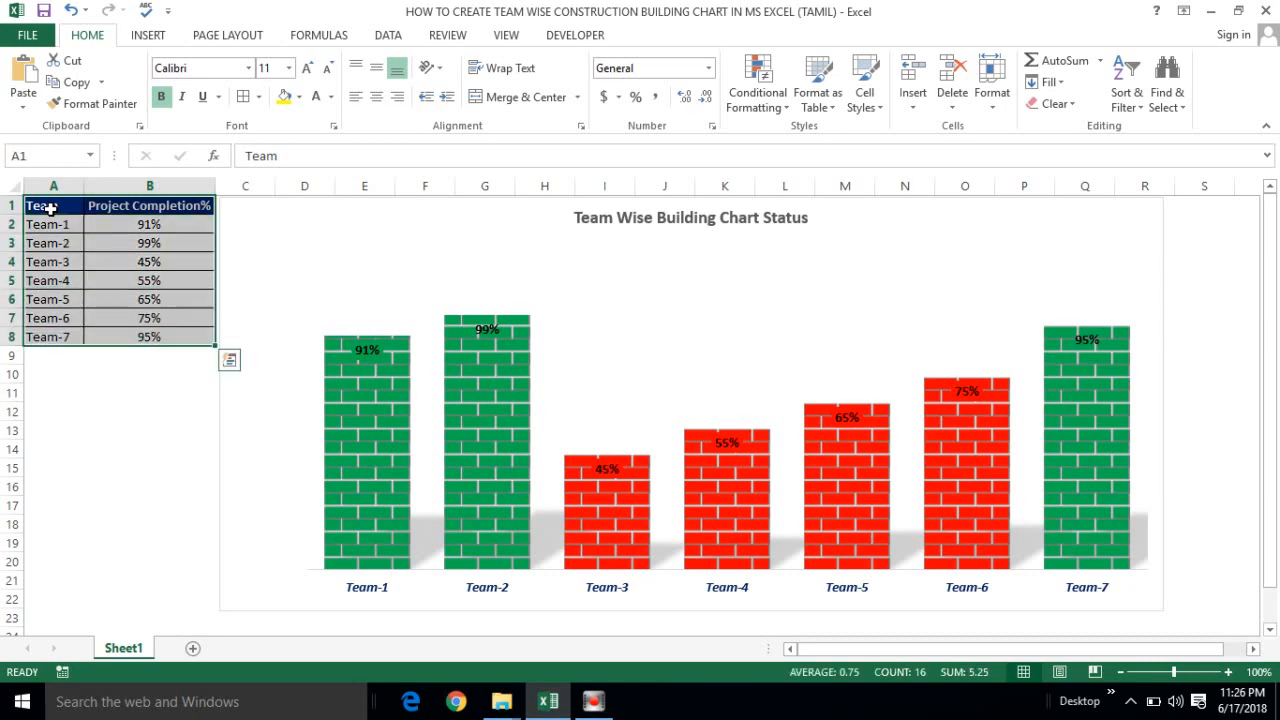
pyautogui.hotkey('ctrl', 'c')
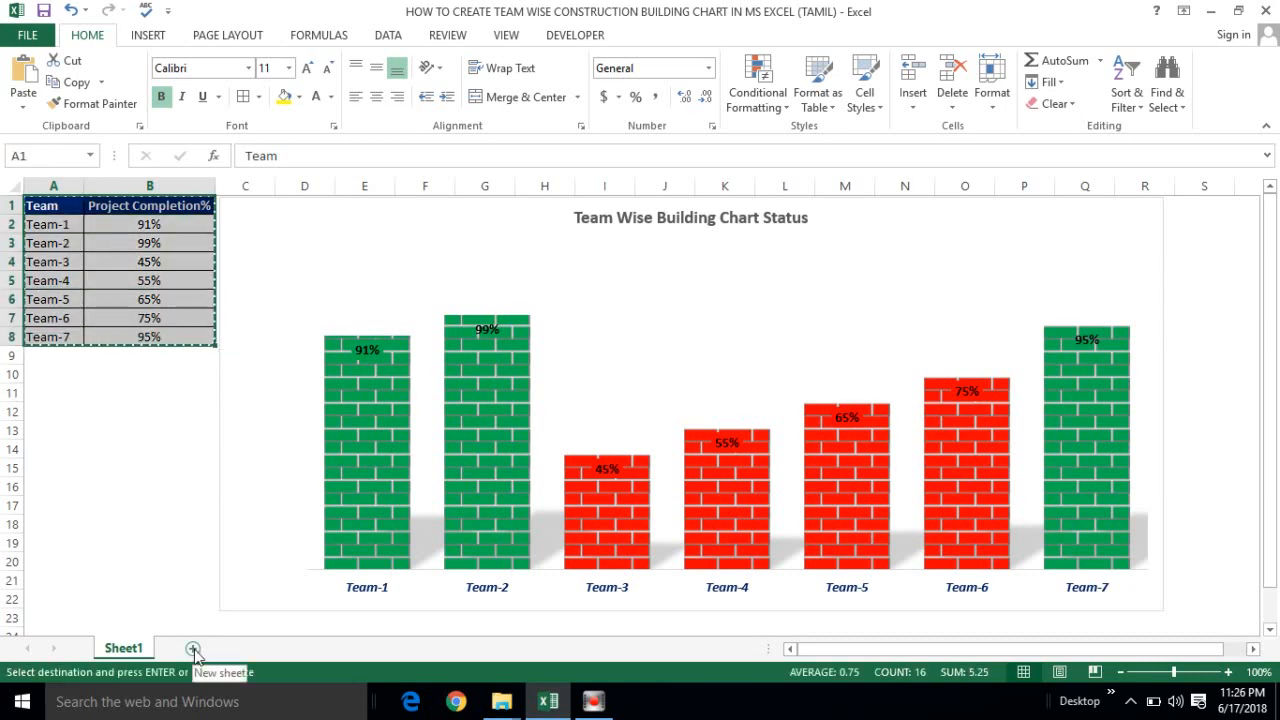
pyautogui.click(193, 649)
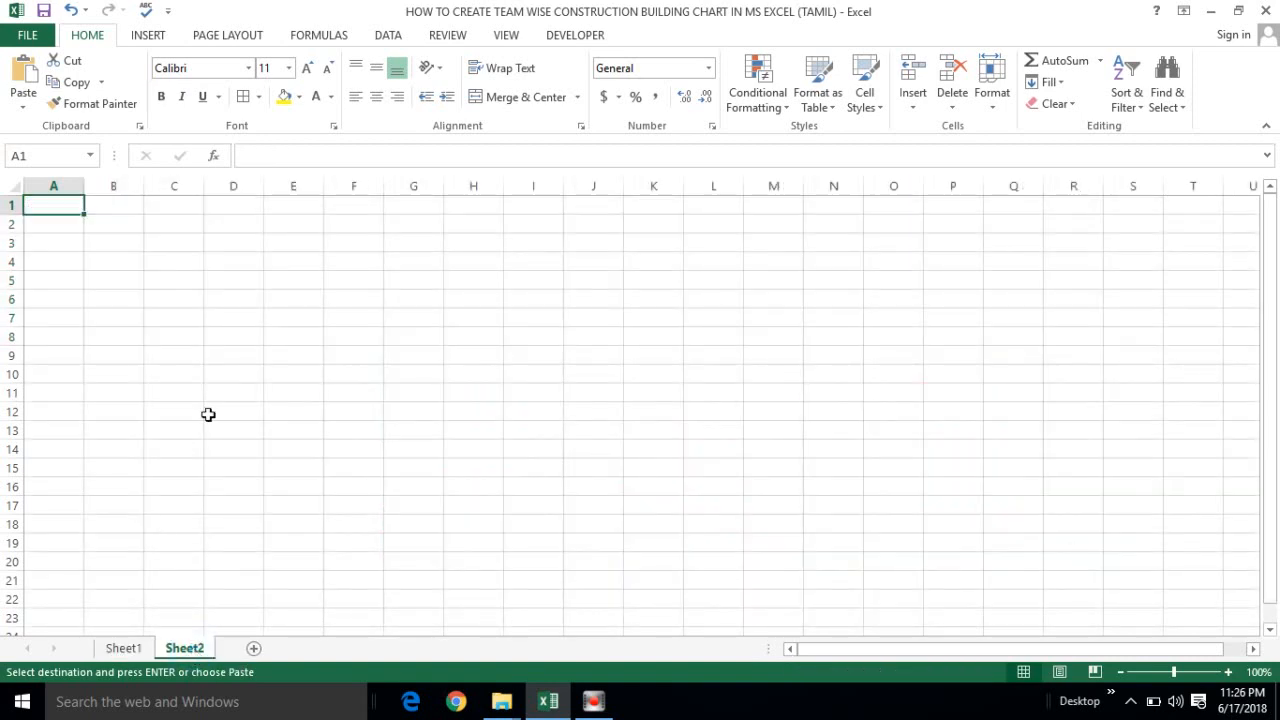
pyautogui.hotkey('ctrl', 'v')
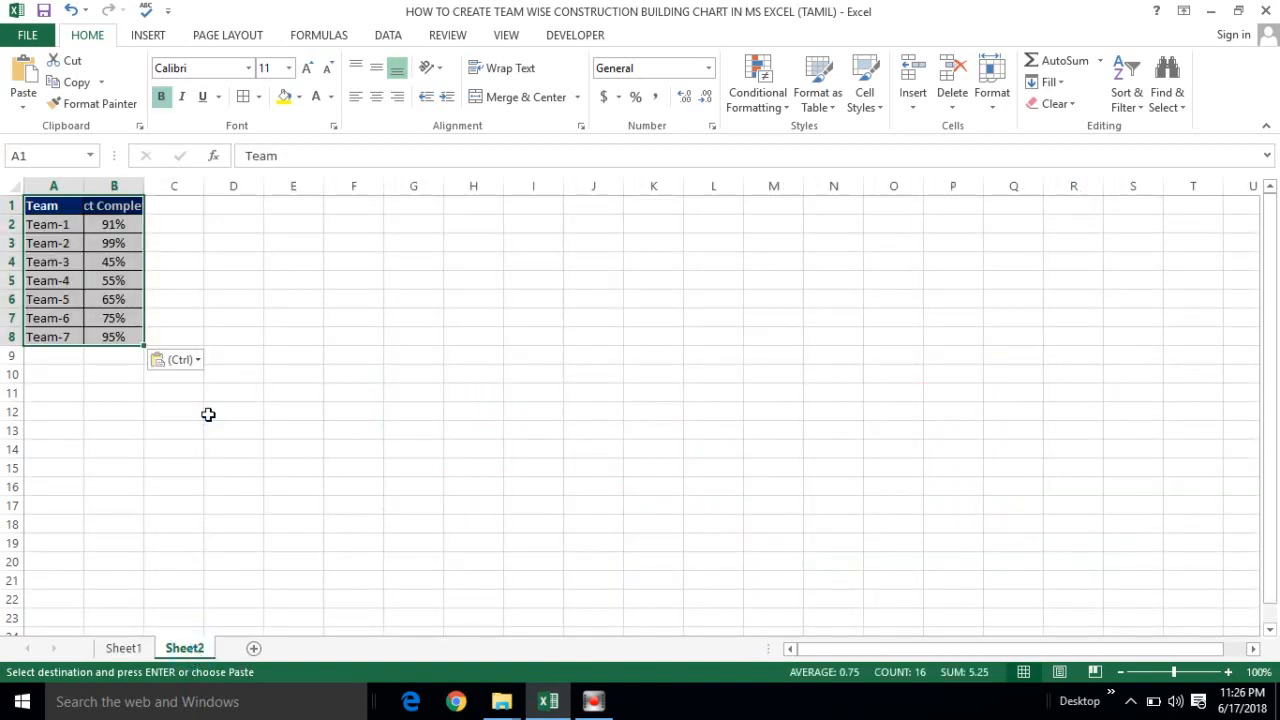
# AutoFit the column widths of the pasted table
pyautogui.hotkey('alt', 'h')
pyautogui.press('o')
pyautogui.press('i')
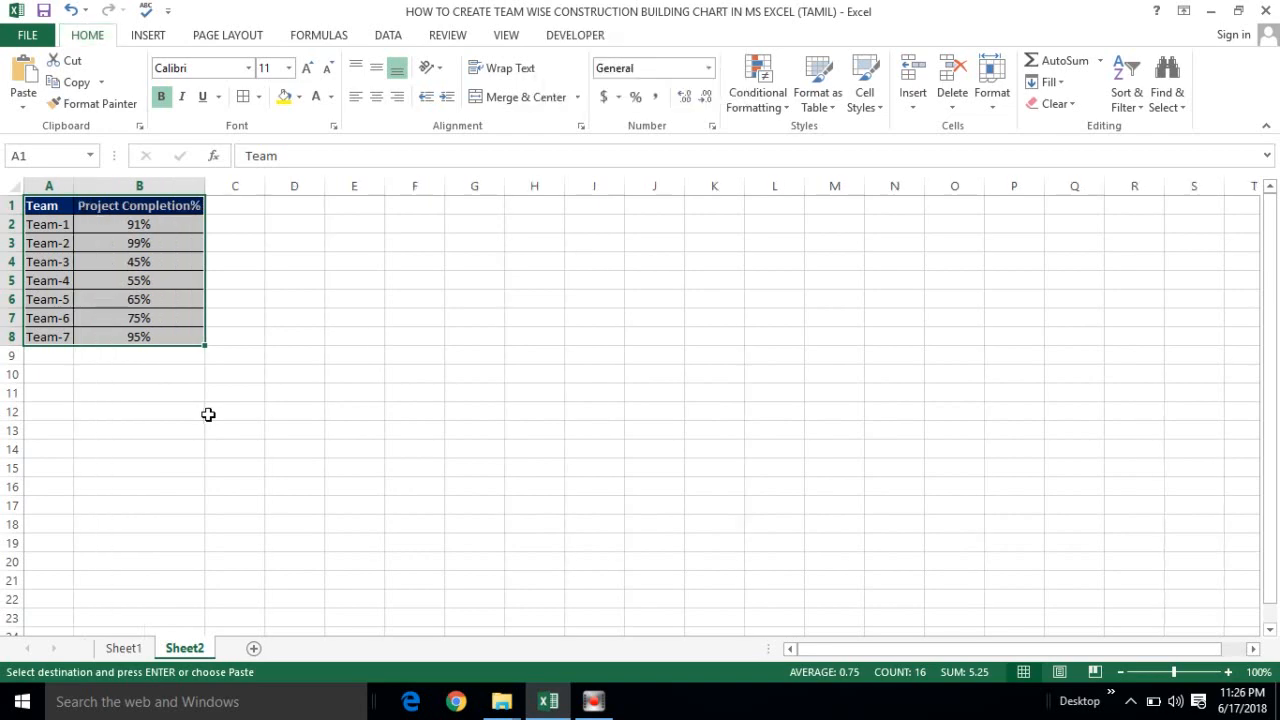
# Add the column headers Red in C1 and Green in D1, beside the table
pyautogui.click(228, 210)
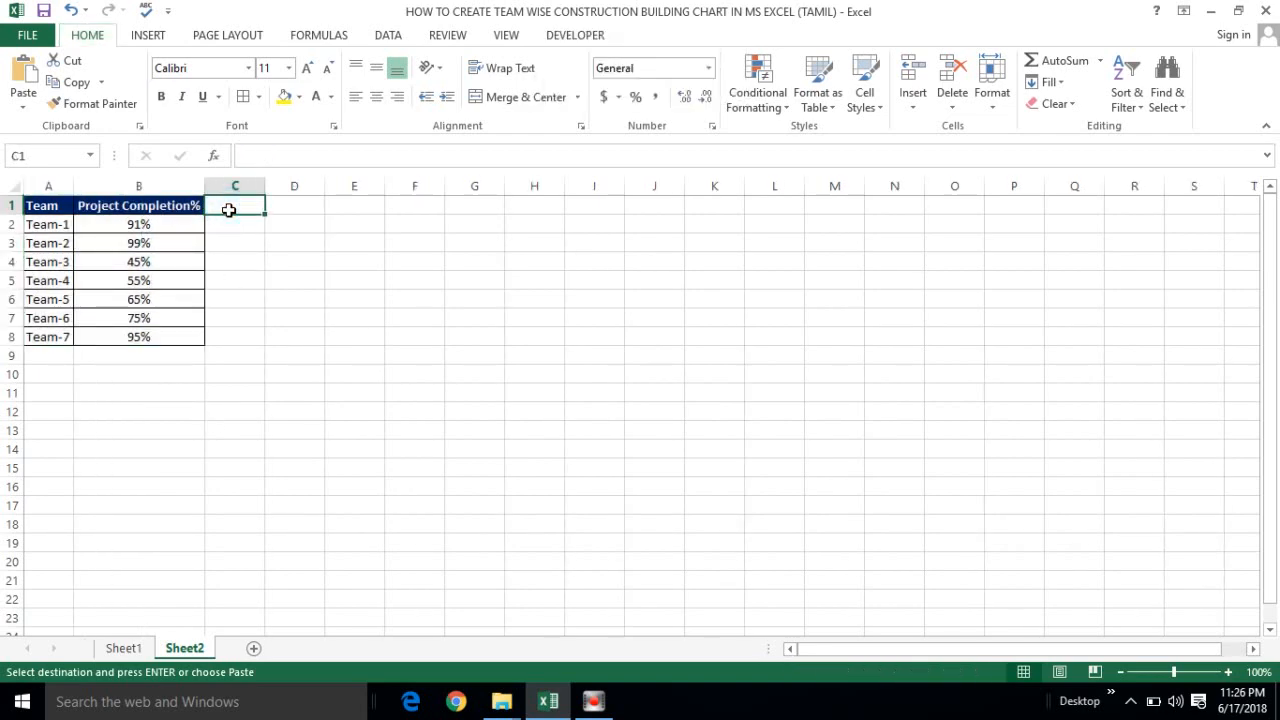
pyautogui.write('Red')
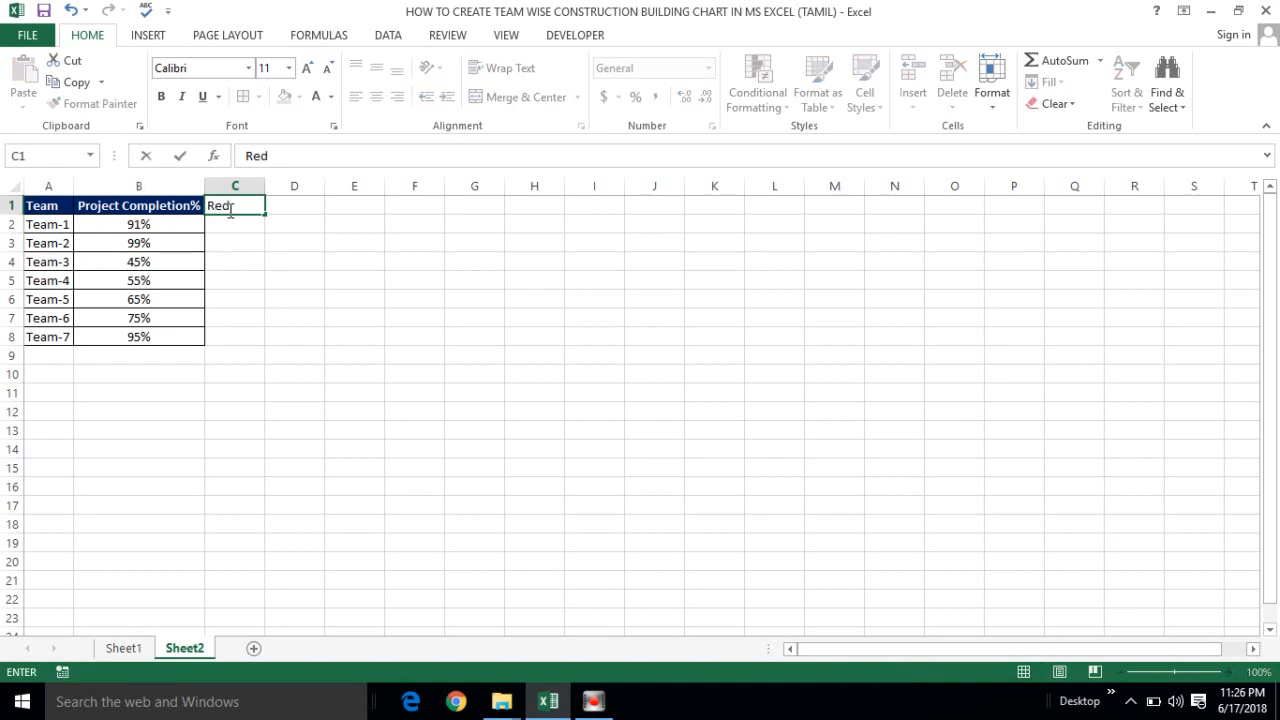
pyautogui.press('Tab')
pyautogui.write('Green')
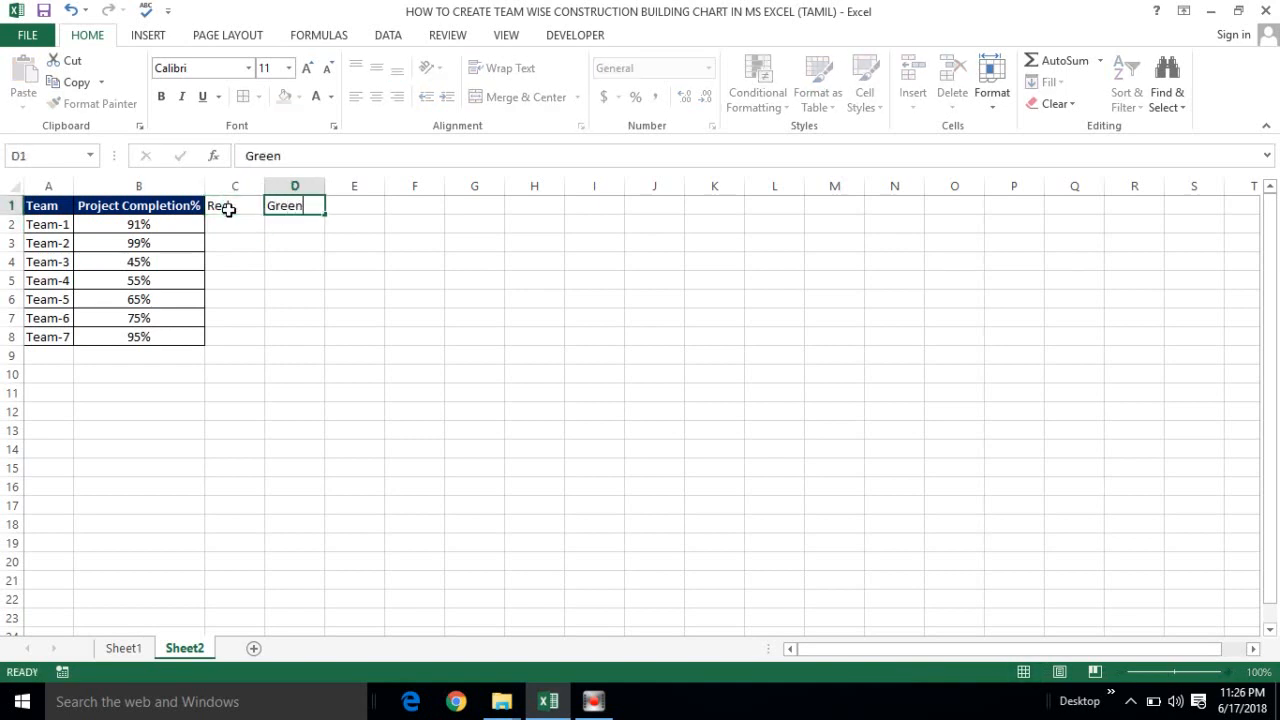
pyautogui.press('Return')
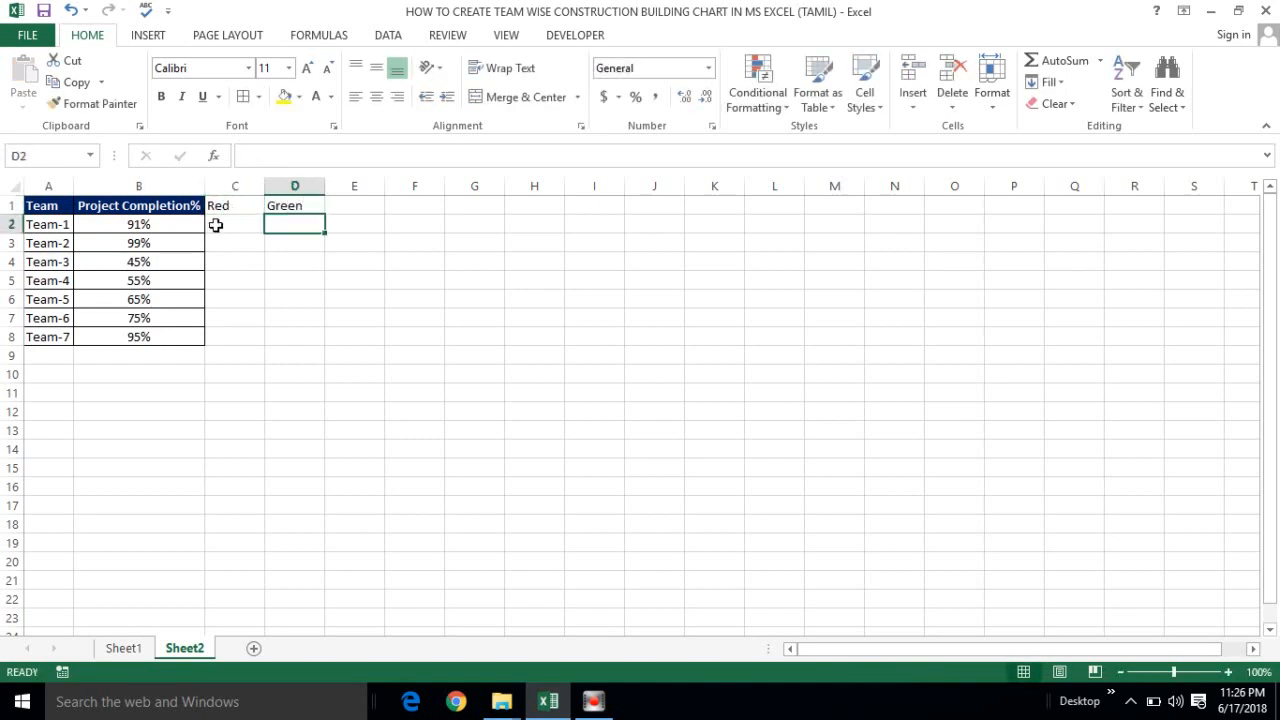
# On Sheet2, set Team-1's project completion to 85% and Team-2's to 35%
pyautogui.click(215, 224)
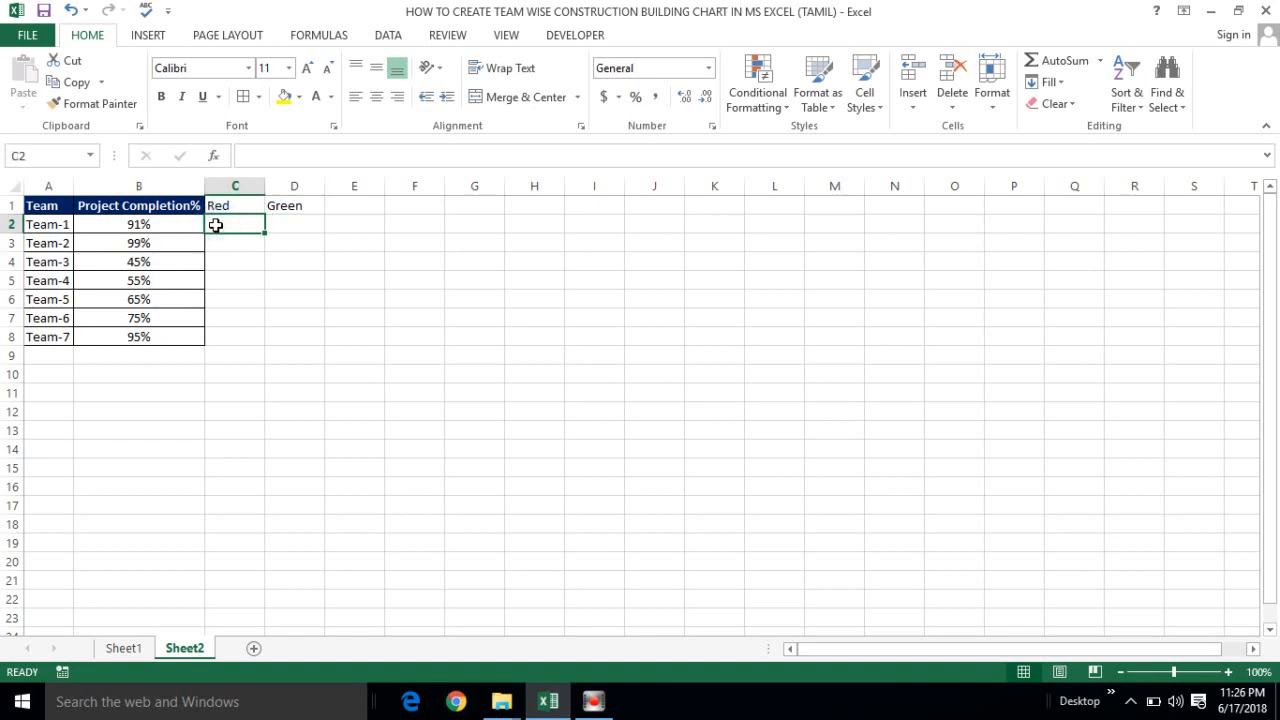
pyautogui.click(134, 225)
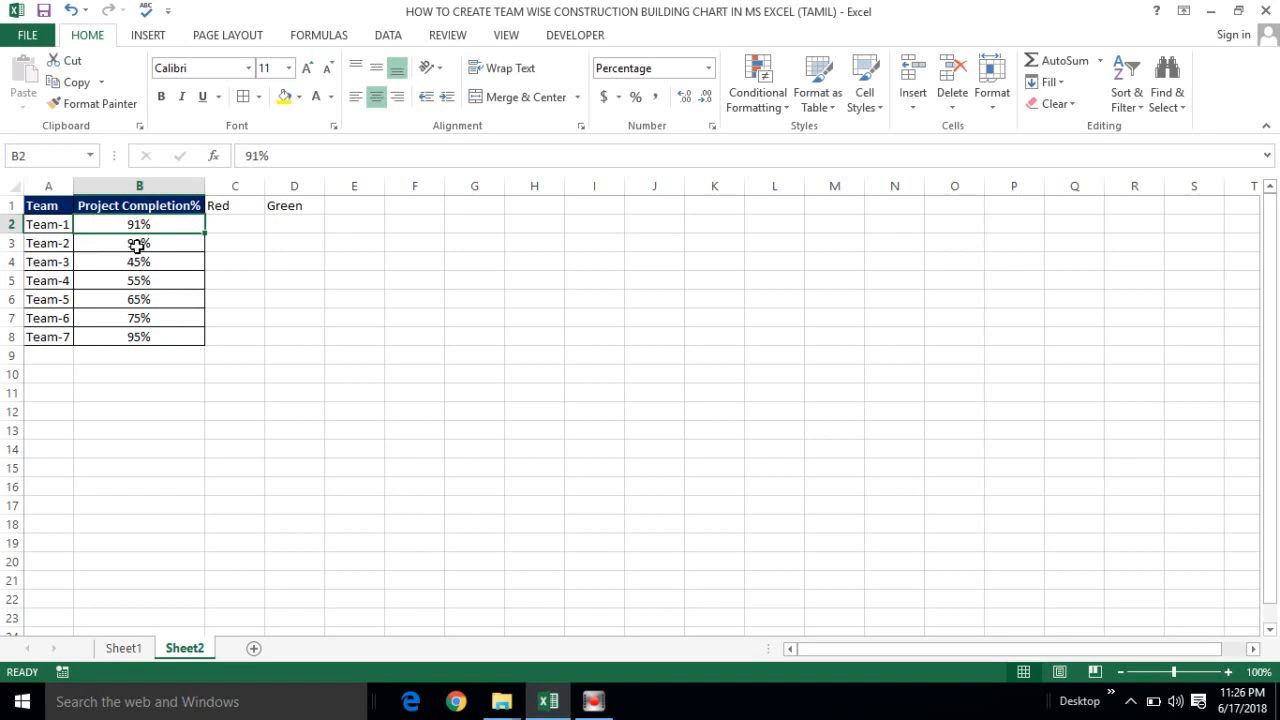
pyautogui.click(135, 227)
pyautogui.write('85')
pyautogui.press('Return')
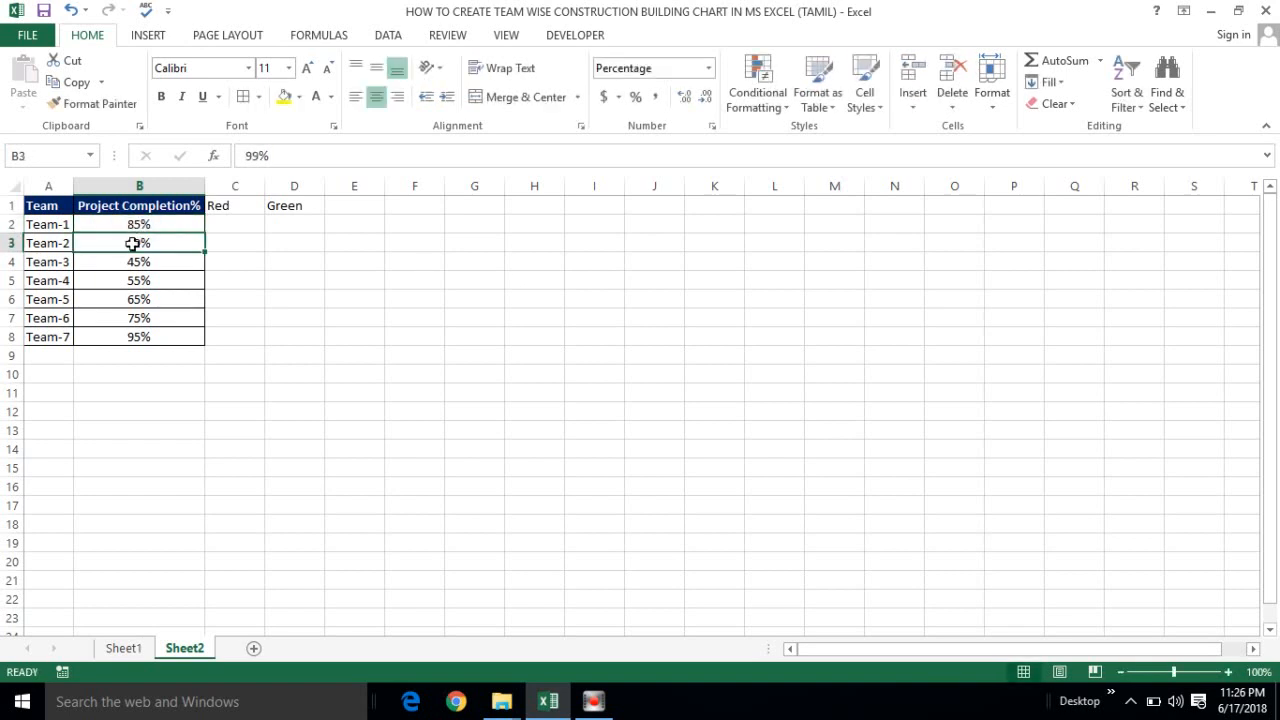
pyautogui.click(133, 245)
pyautogui.write('35')
pyautogui.press('Return')
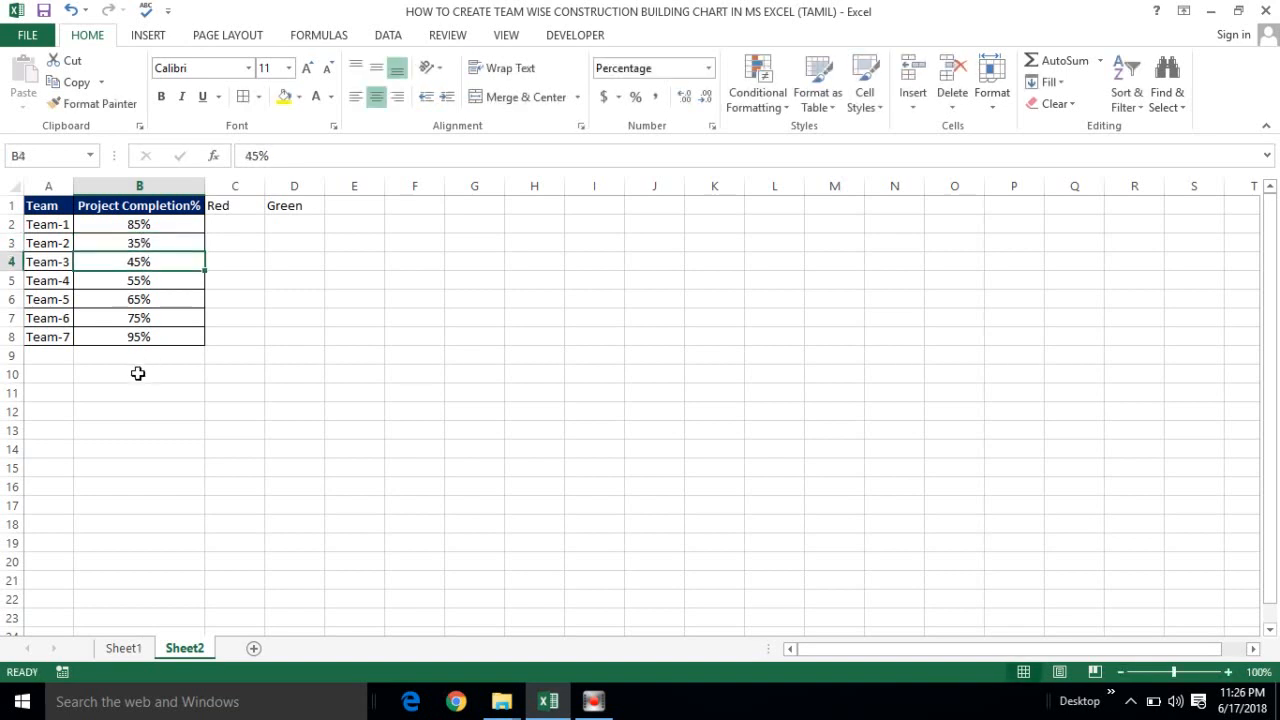
# Enter the formula =IF(B2<90%,B2,NA()) in C2 for Team-1's Red value
pyautogui.click(162, 336)
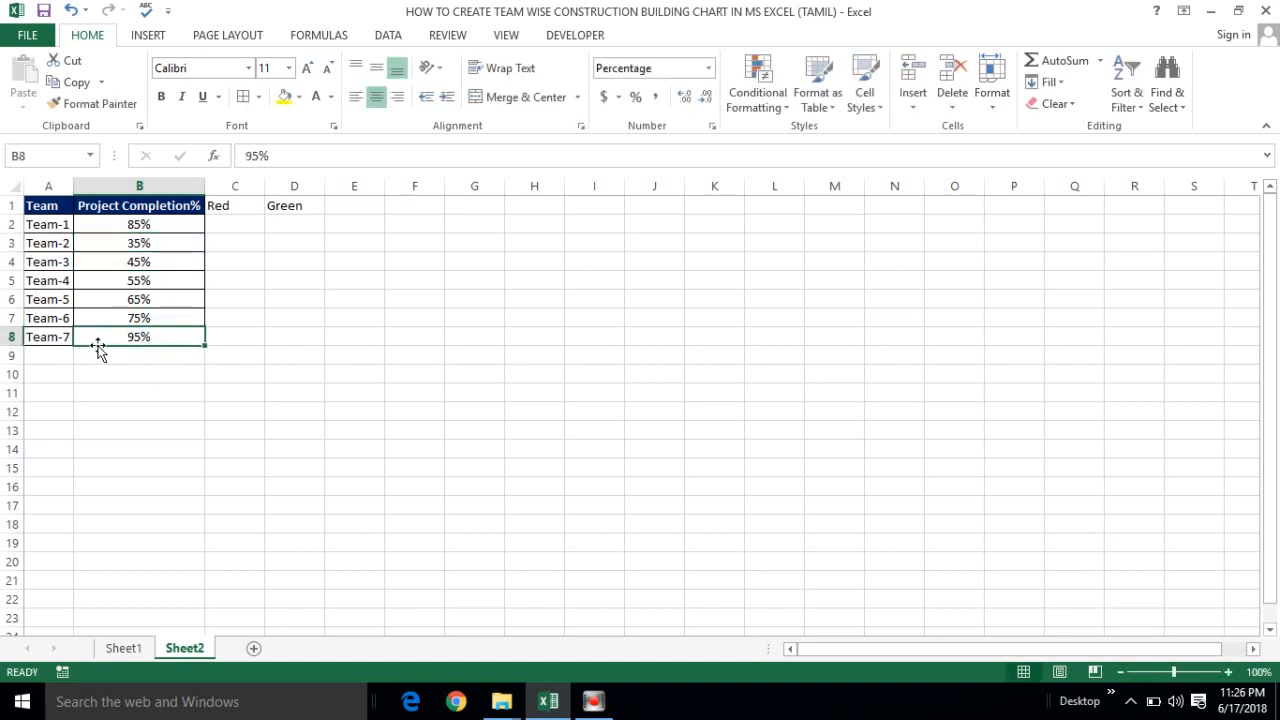
pyautogui.click(236, 222)
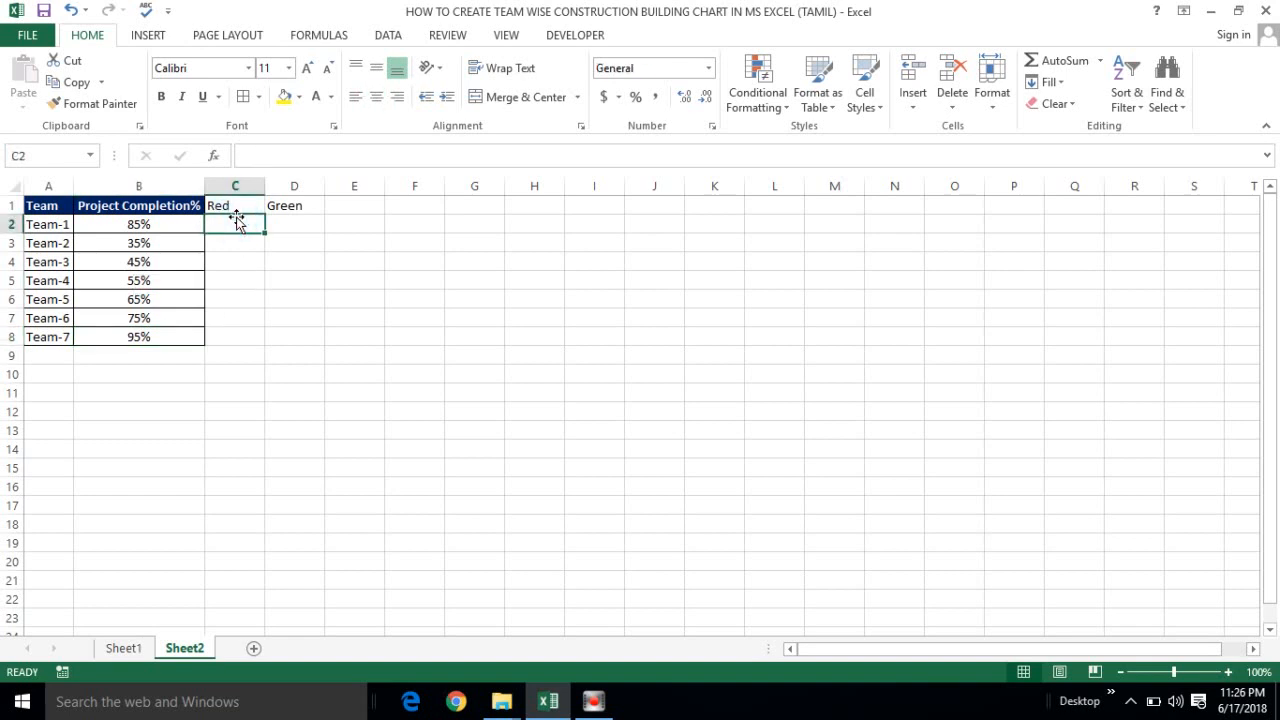
pyautogui.write('=')
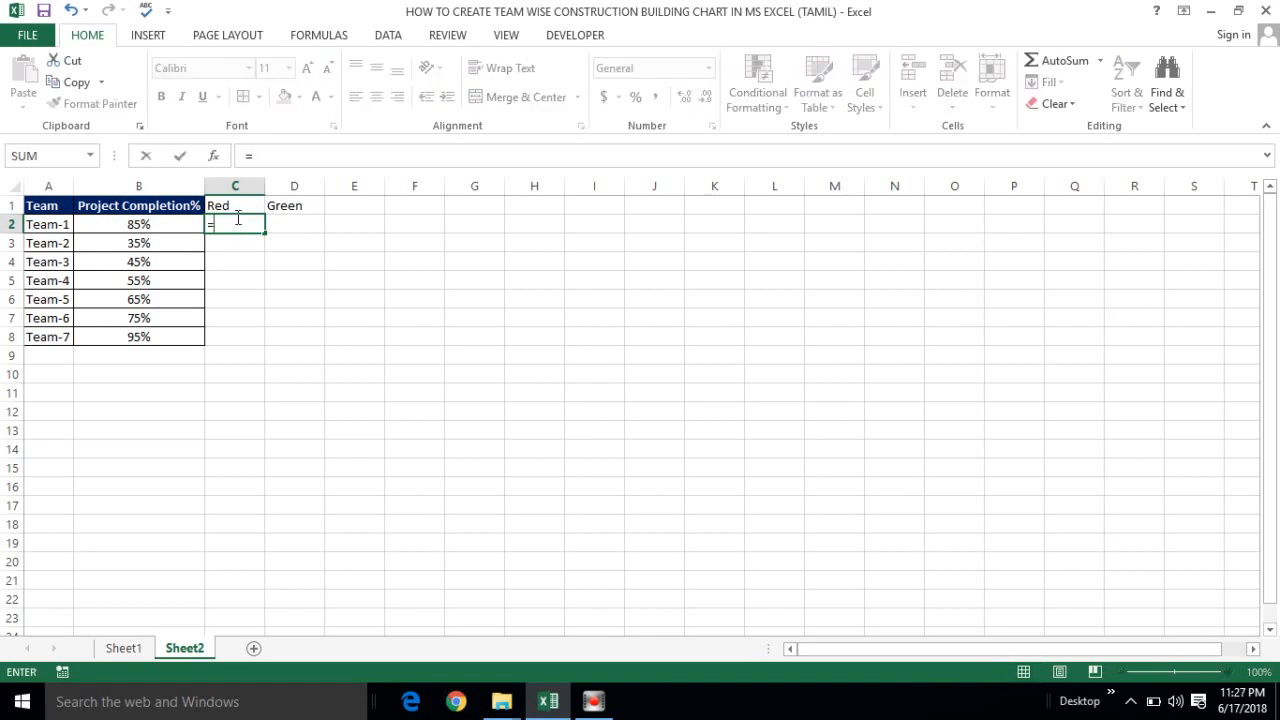
pyautogui.write('if')
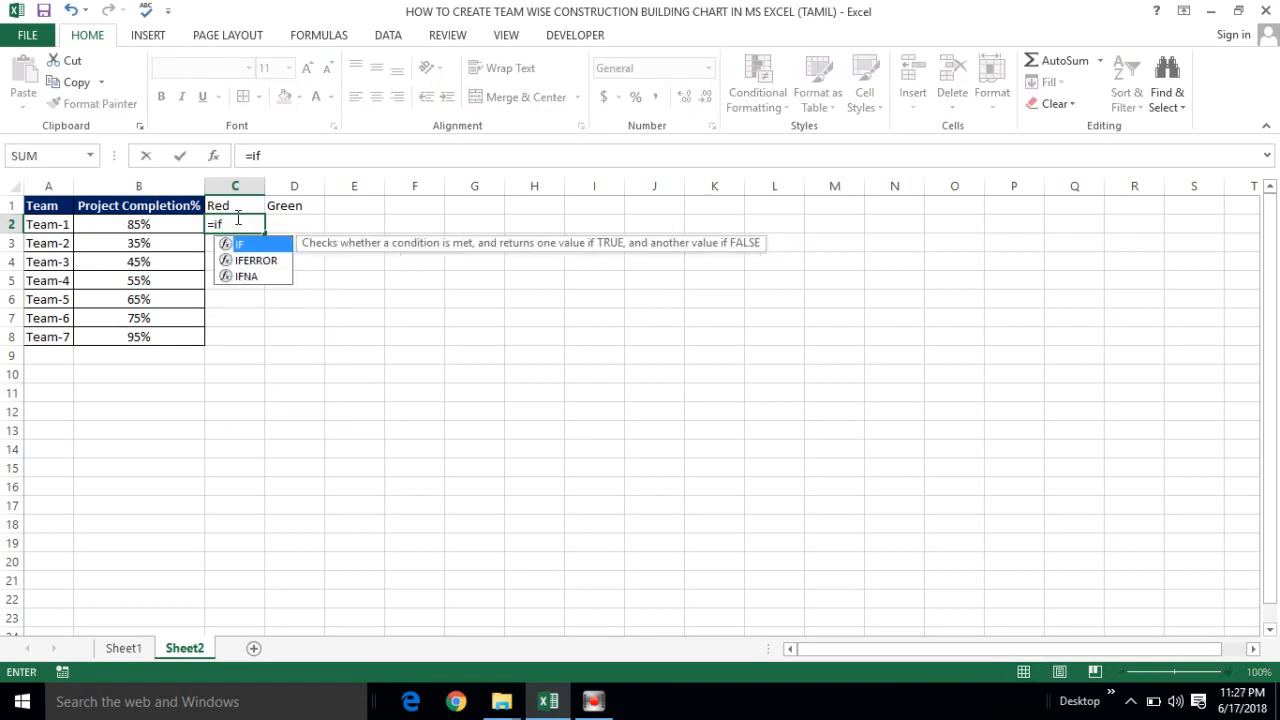
pyautogui.press('Tab')
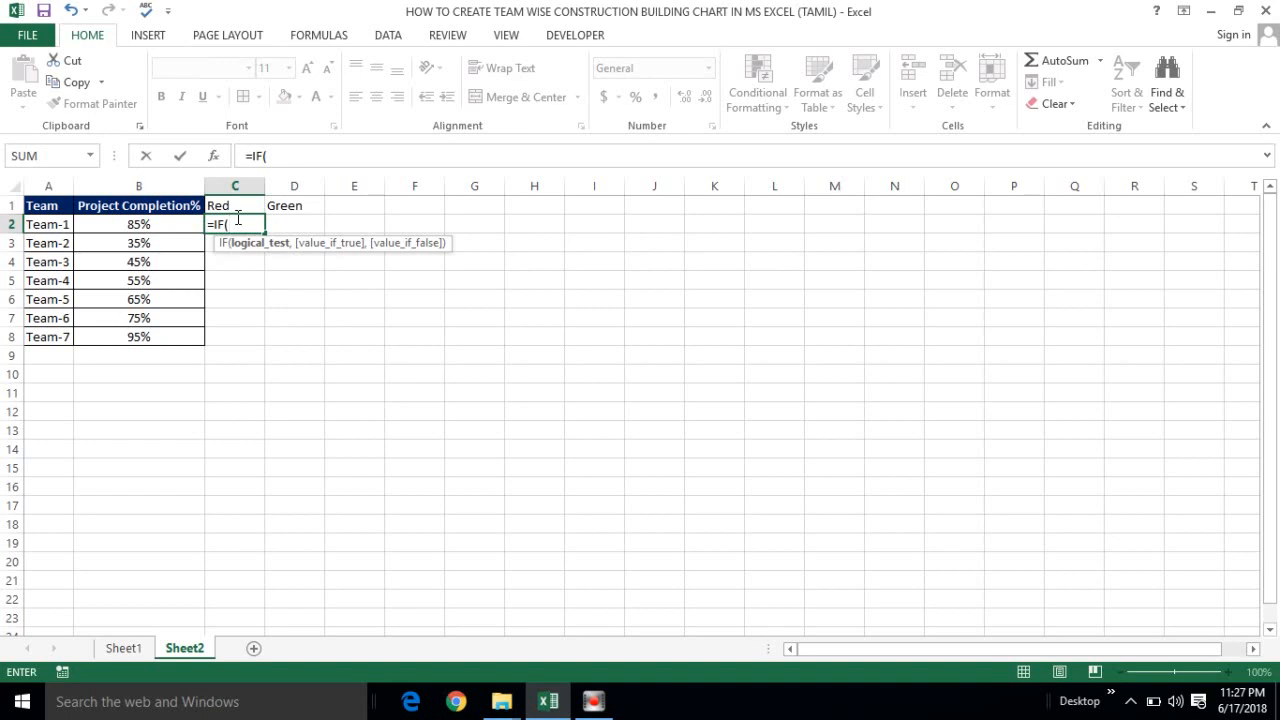
pyautogui.press('Left')
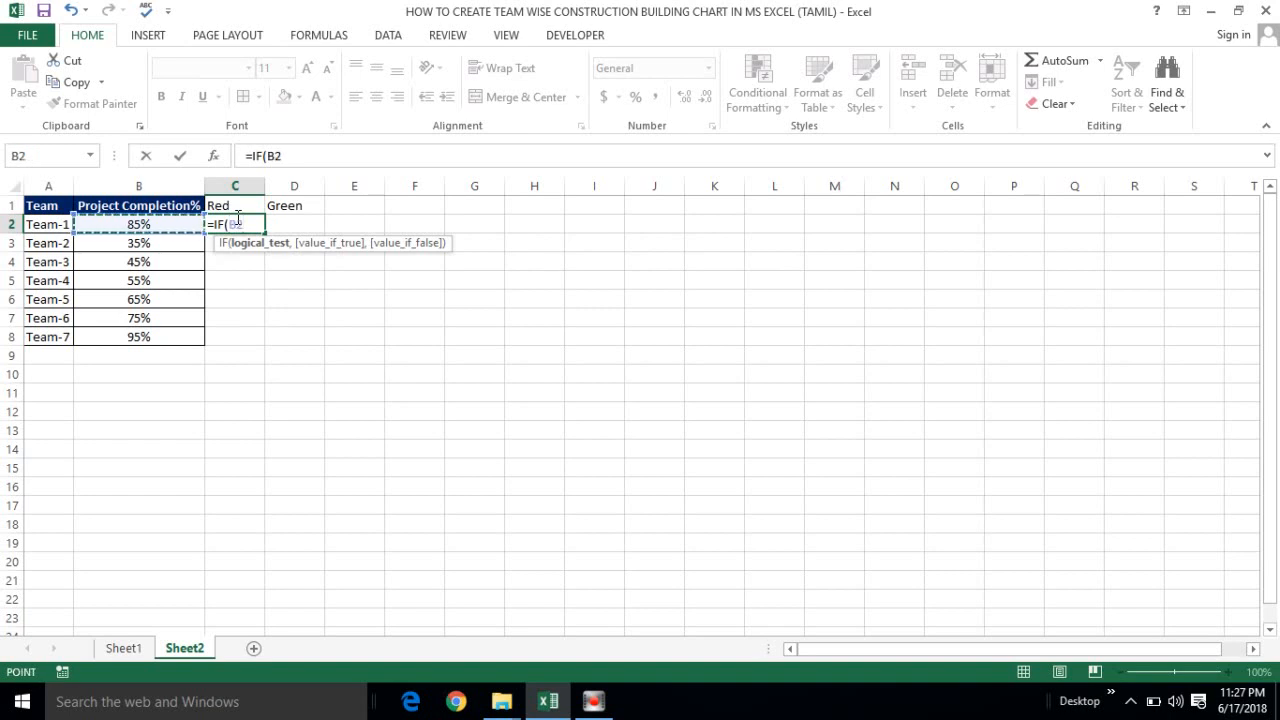
pyautogui.write('<9')
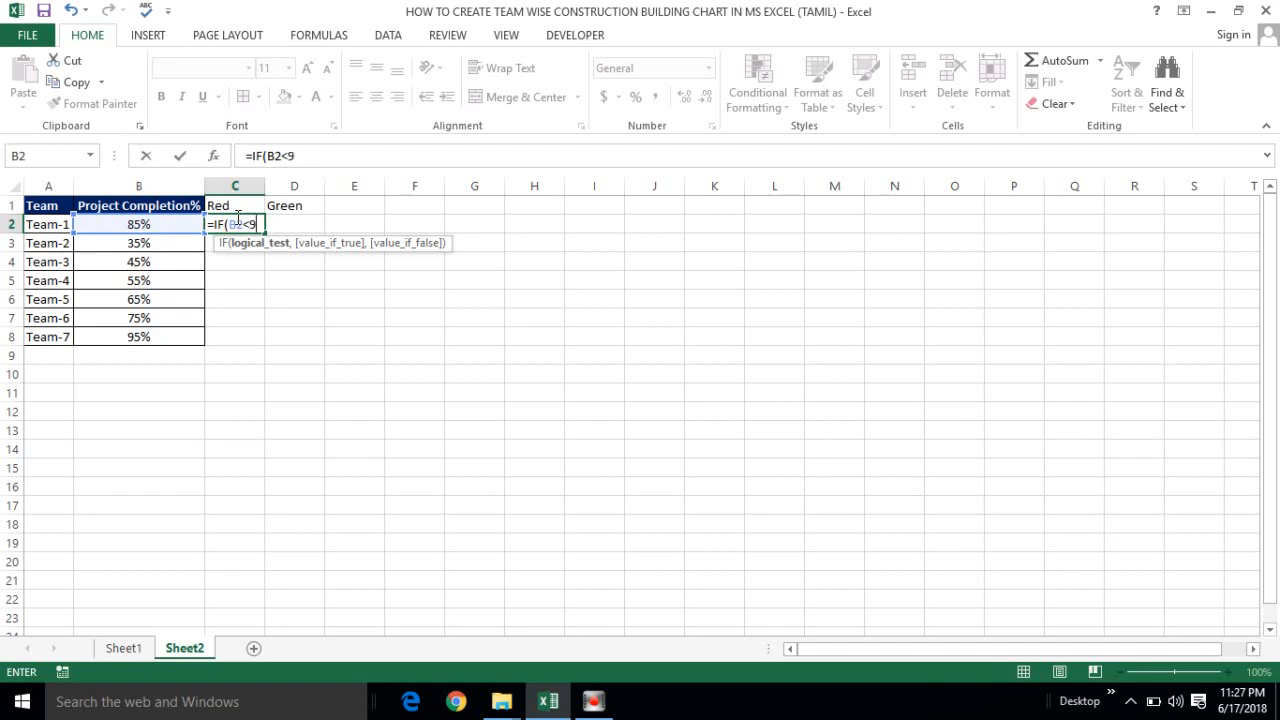
pyautogui.write('0%,')
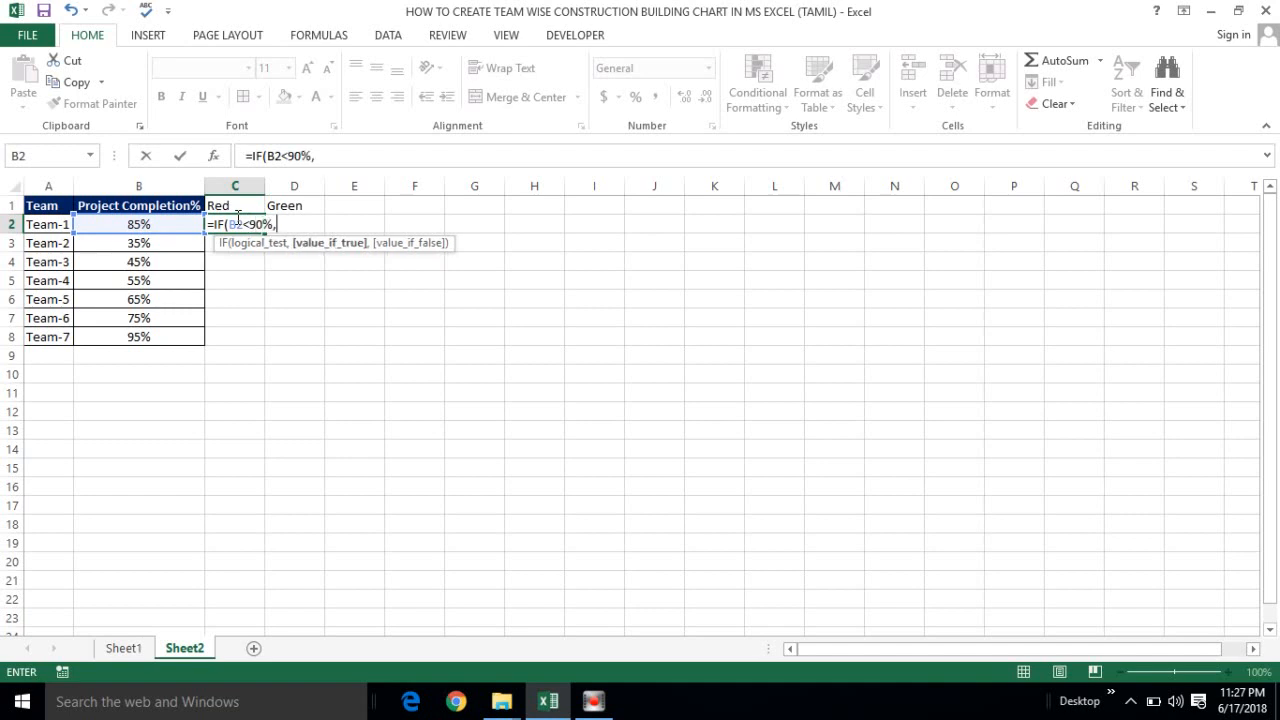
pyautogui.press('Left')
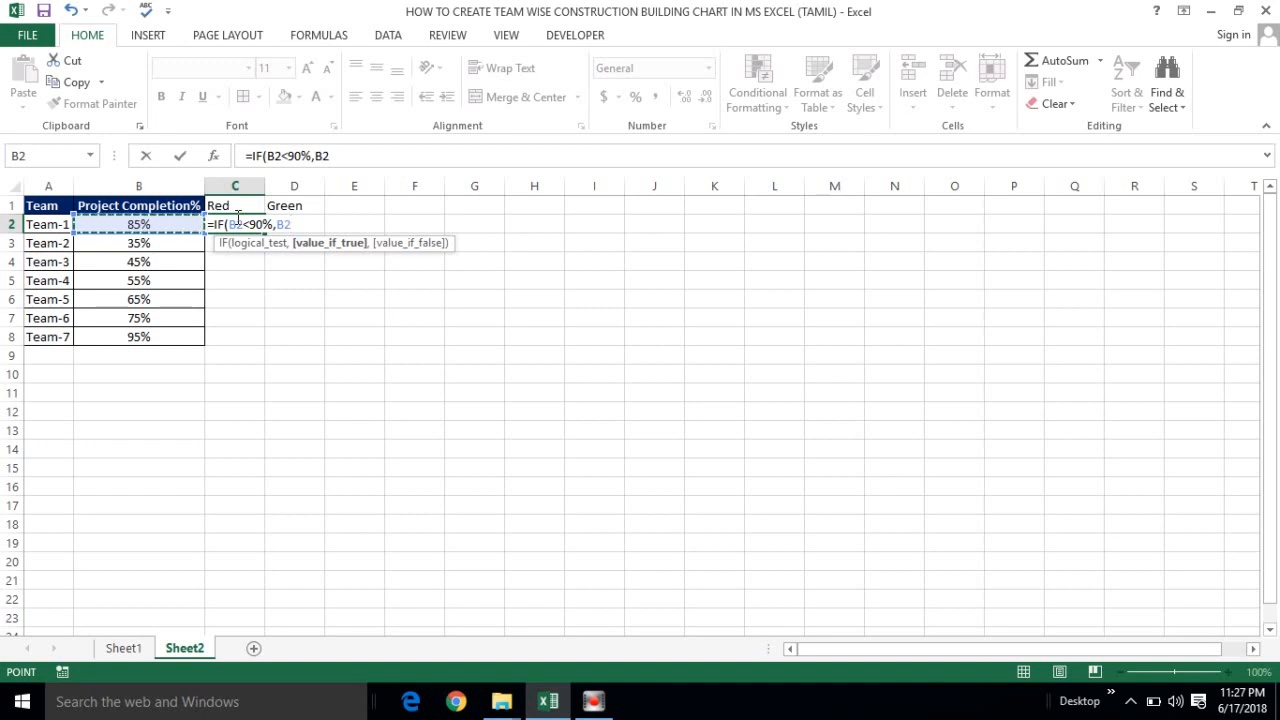
pyautogui.write(',na')
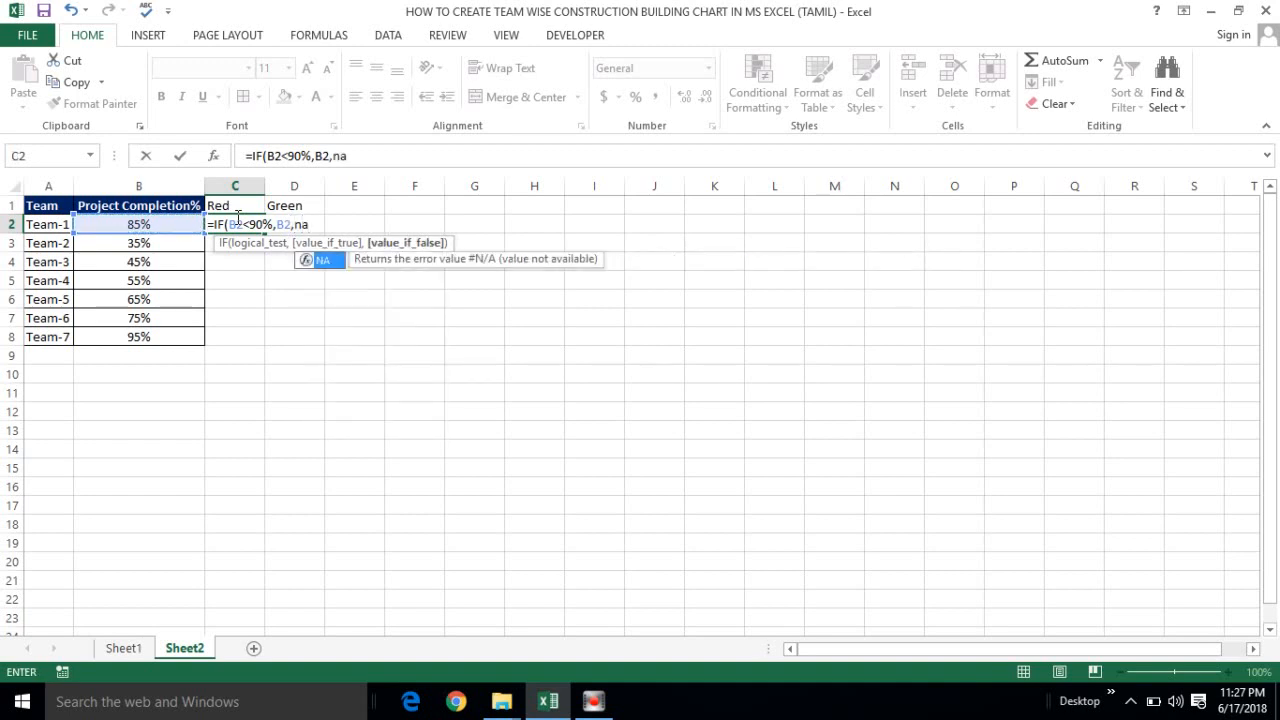
pyautogui.press('Tab')
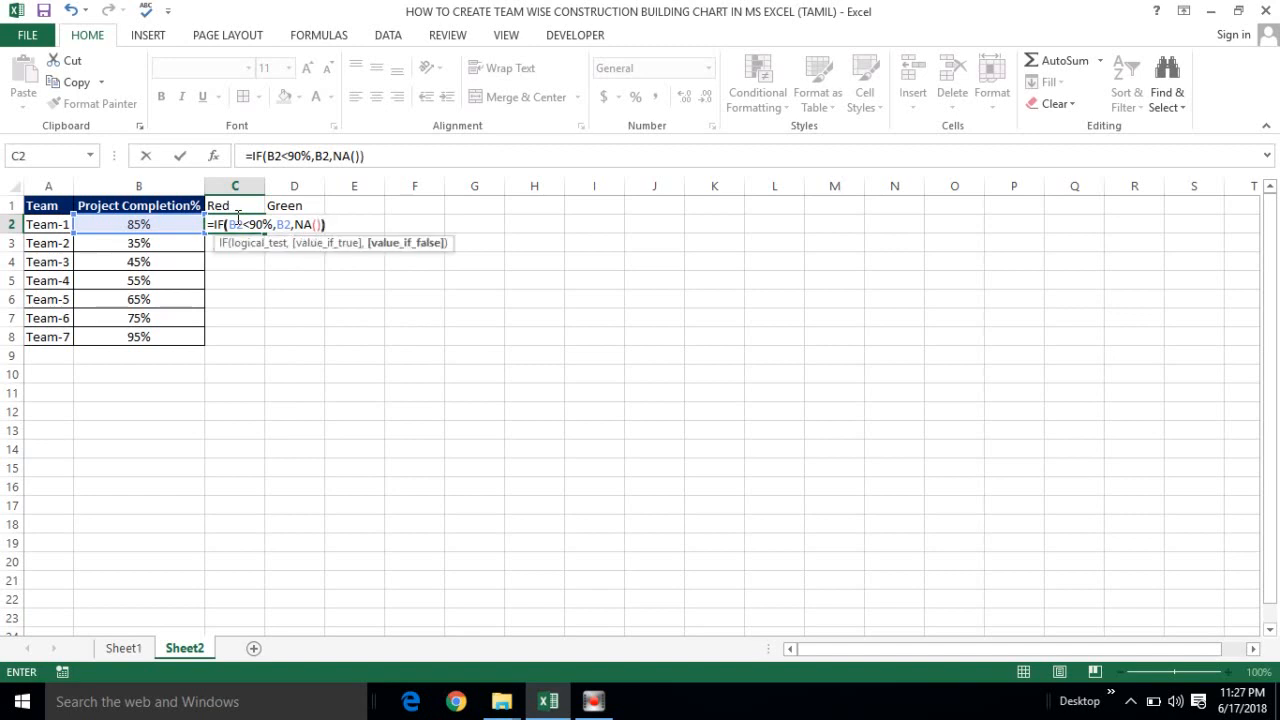
pyautogui.write('))')
pyautogui.press('Return')
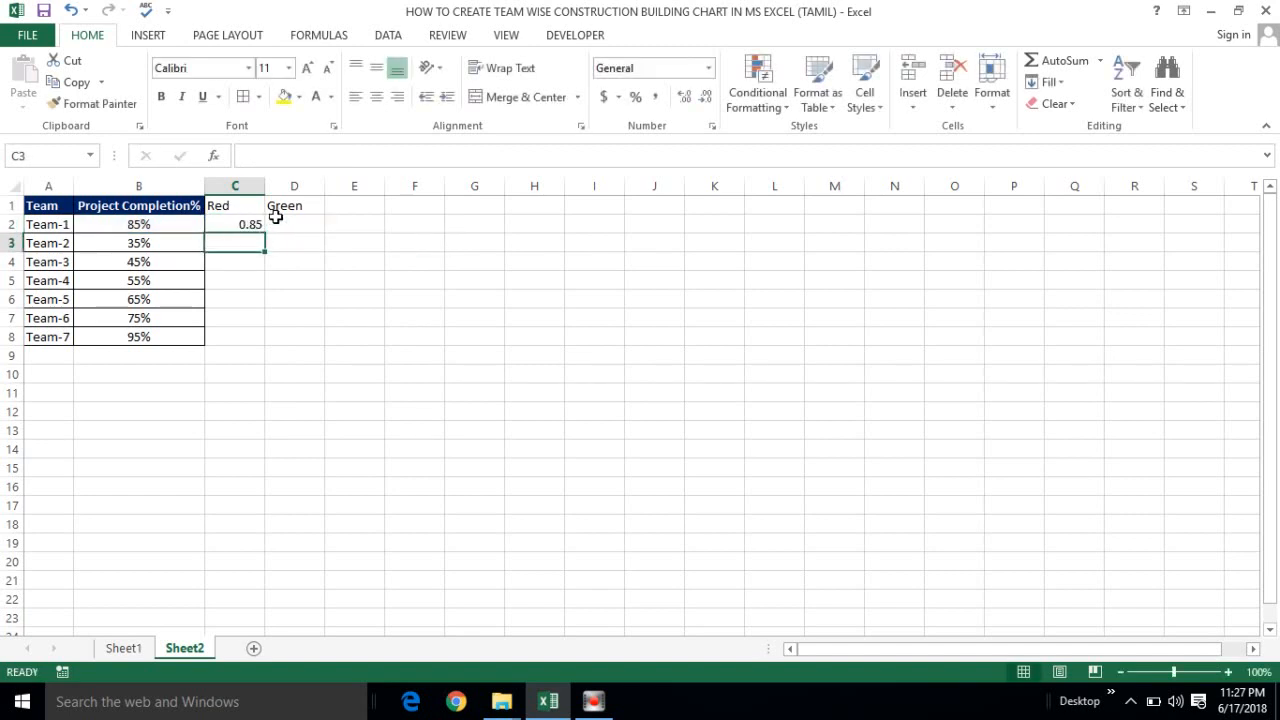
# Enter the formula =IF(B2>=90%,B2,NA()) in D2 for Team-1's Green value
pyautogui.click(290, 222)
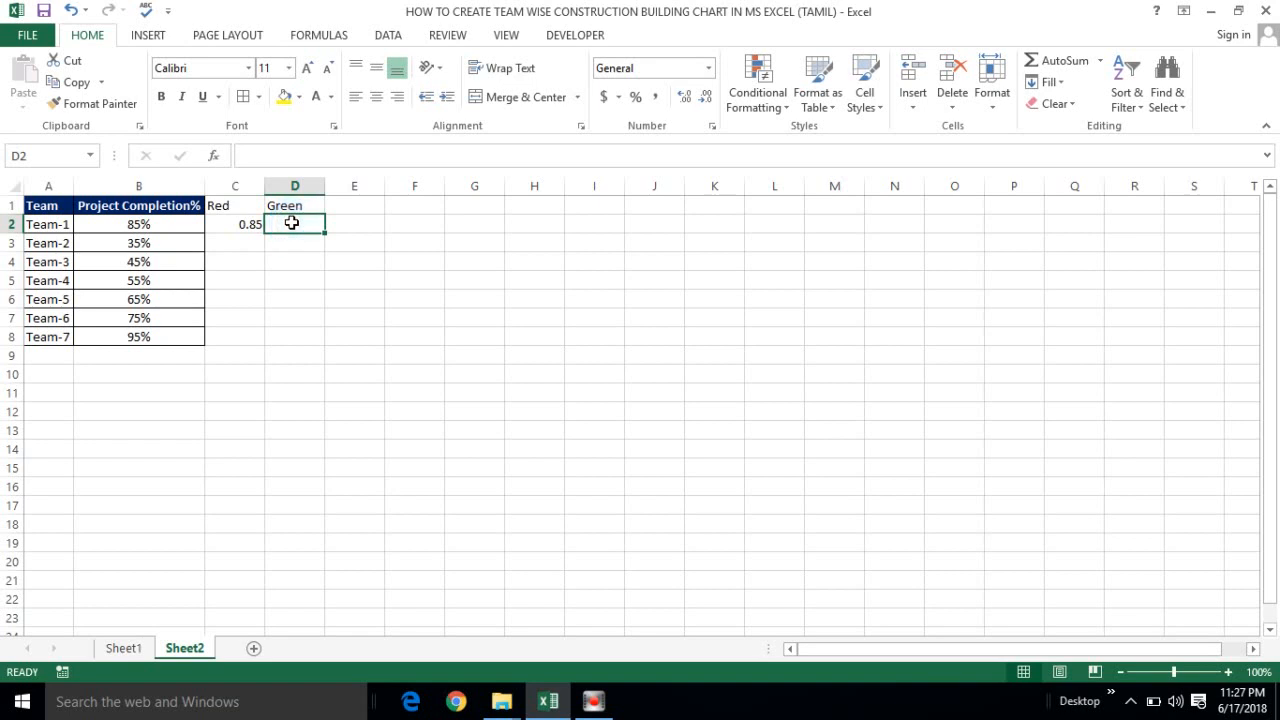
pyautogui.write('=if')
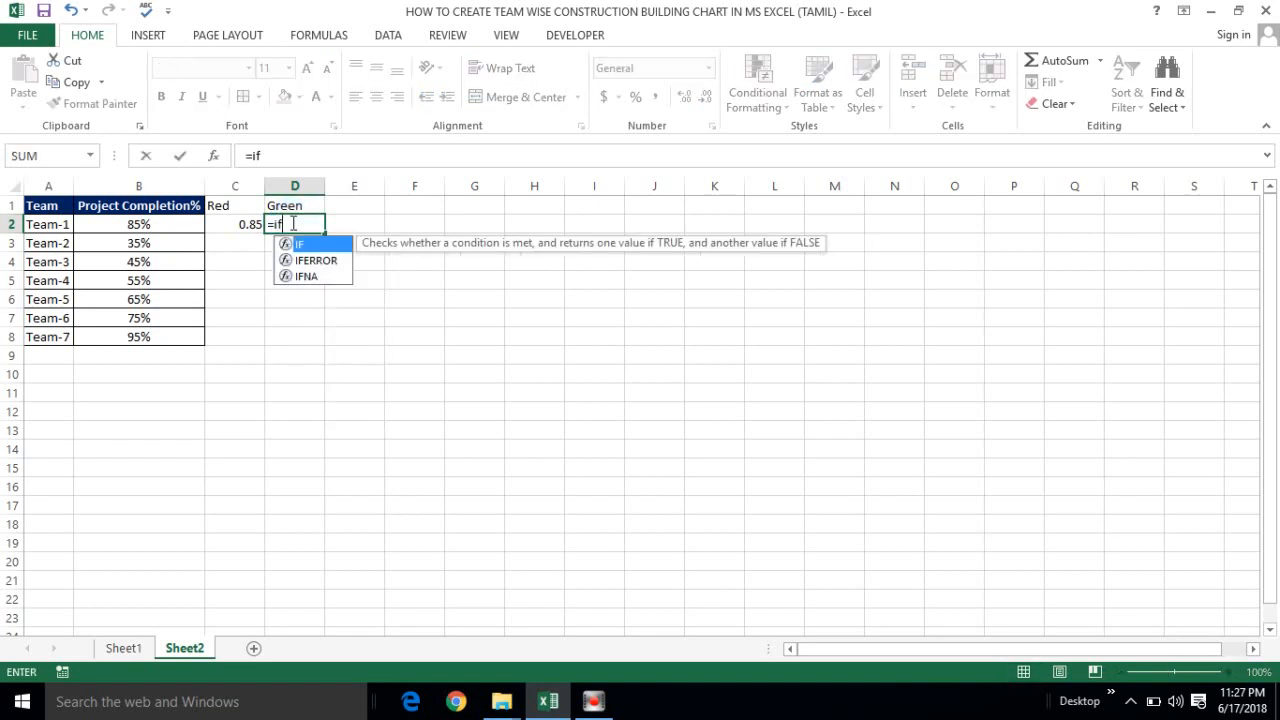
pyautogui.press('Tab')
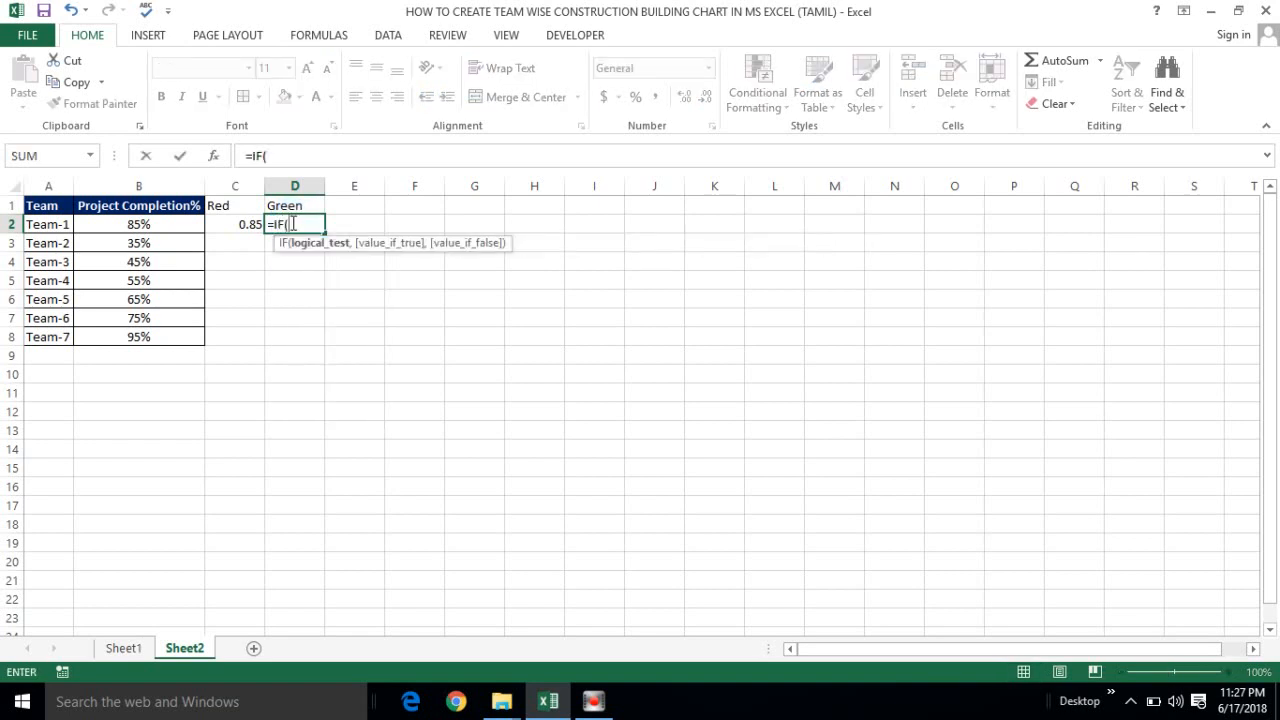
pyautogui.press('Left')
pyautogui.press('Left')
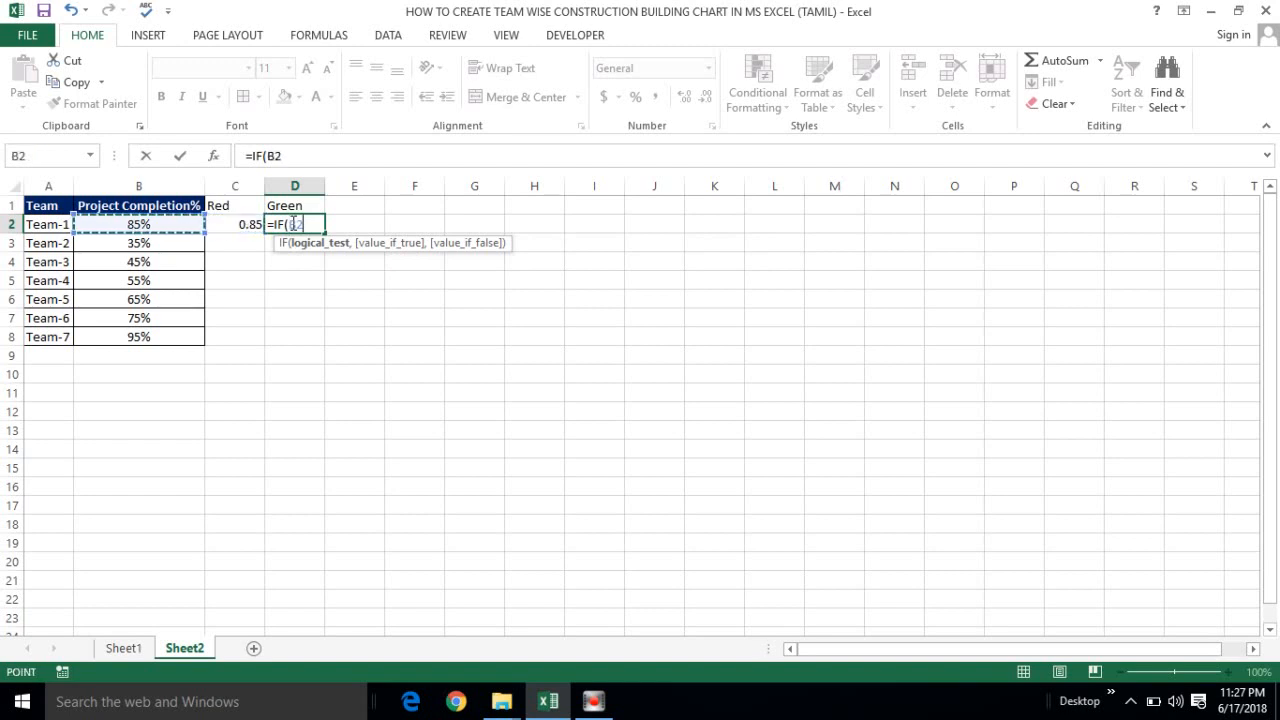
pyautogui.write('>=')
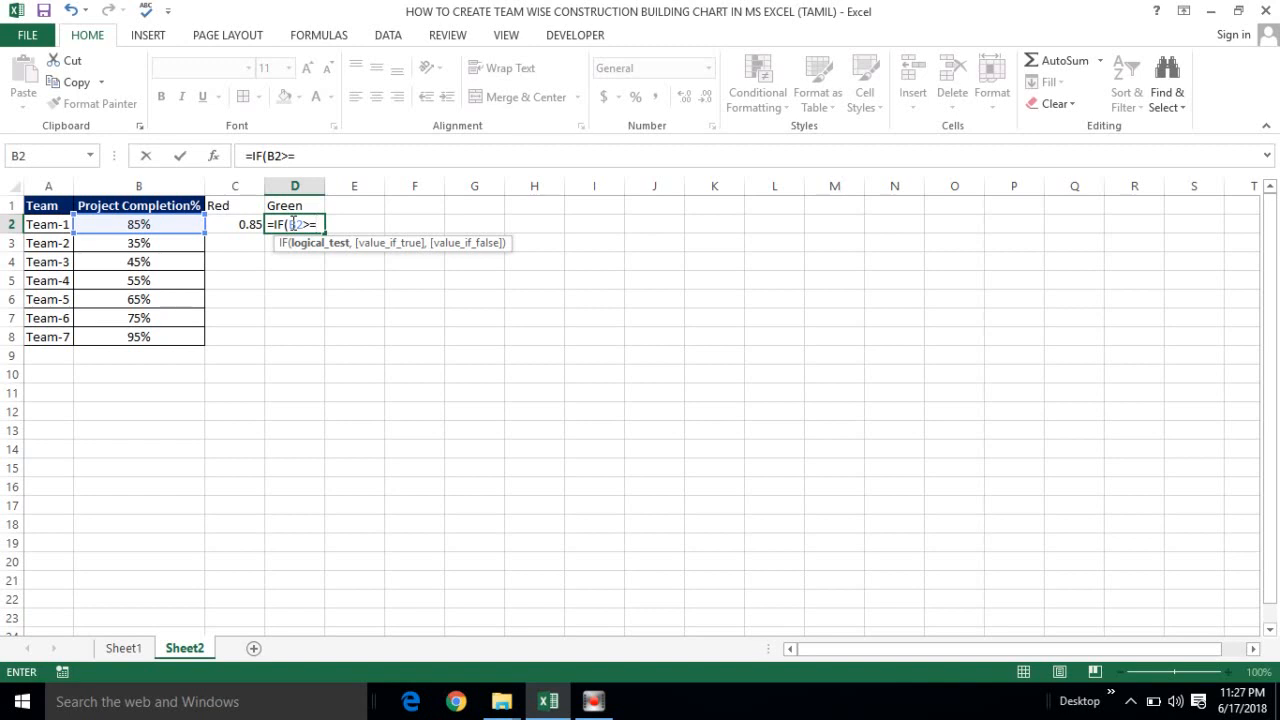
pyautogui.write('90%,')
pyautogui.press('Left')
pyautogui.press('Left')
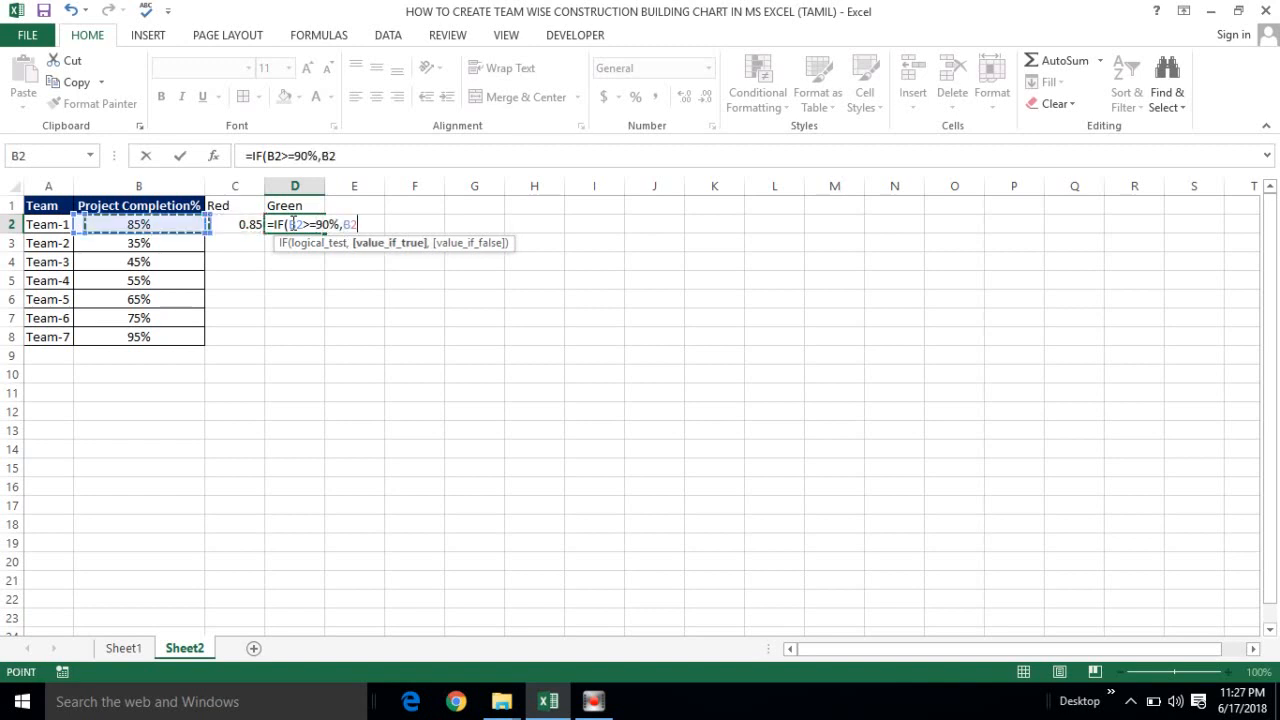
pyautogui.write(',na')
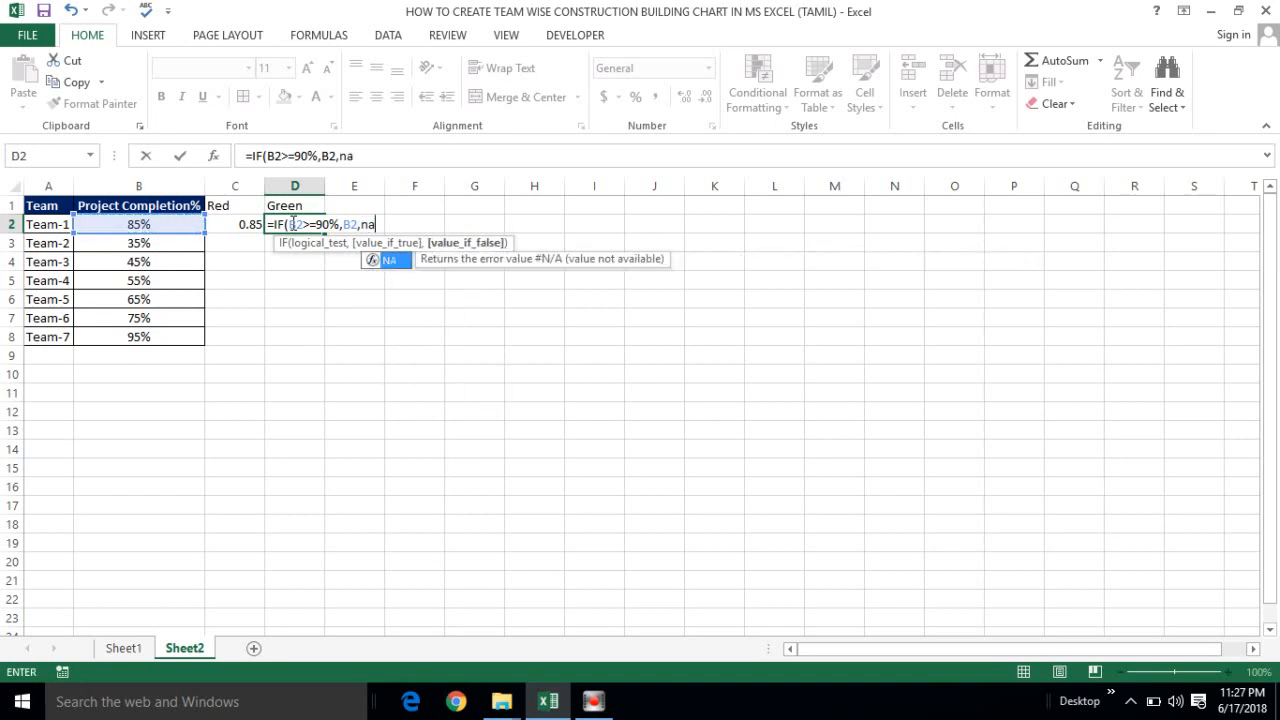
pyautogui.press('Tab')
pyautogui.write('))')
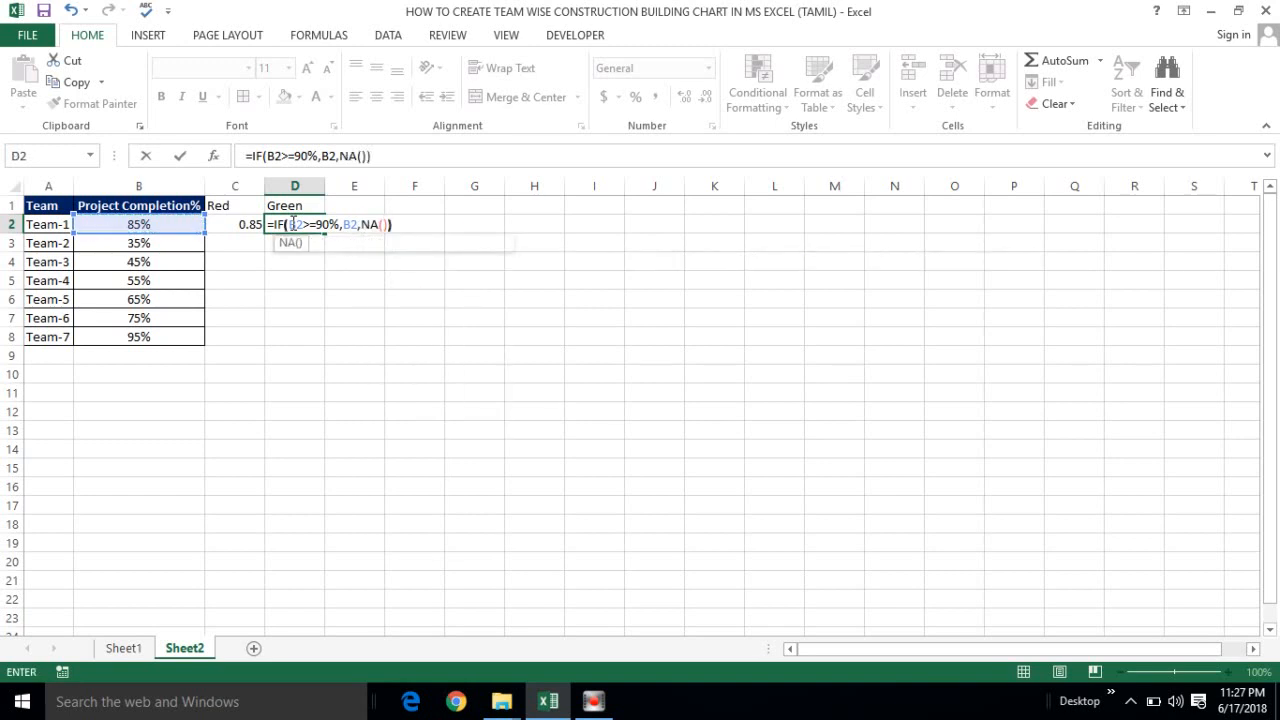
pyautogui.press('Return')
# Fill the Red and Green formulas from C2:D2 down to row 8
pyautogui.click(246, 222)
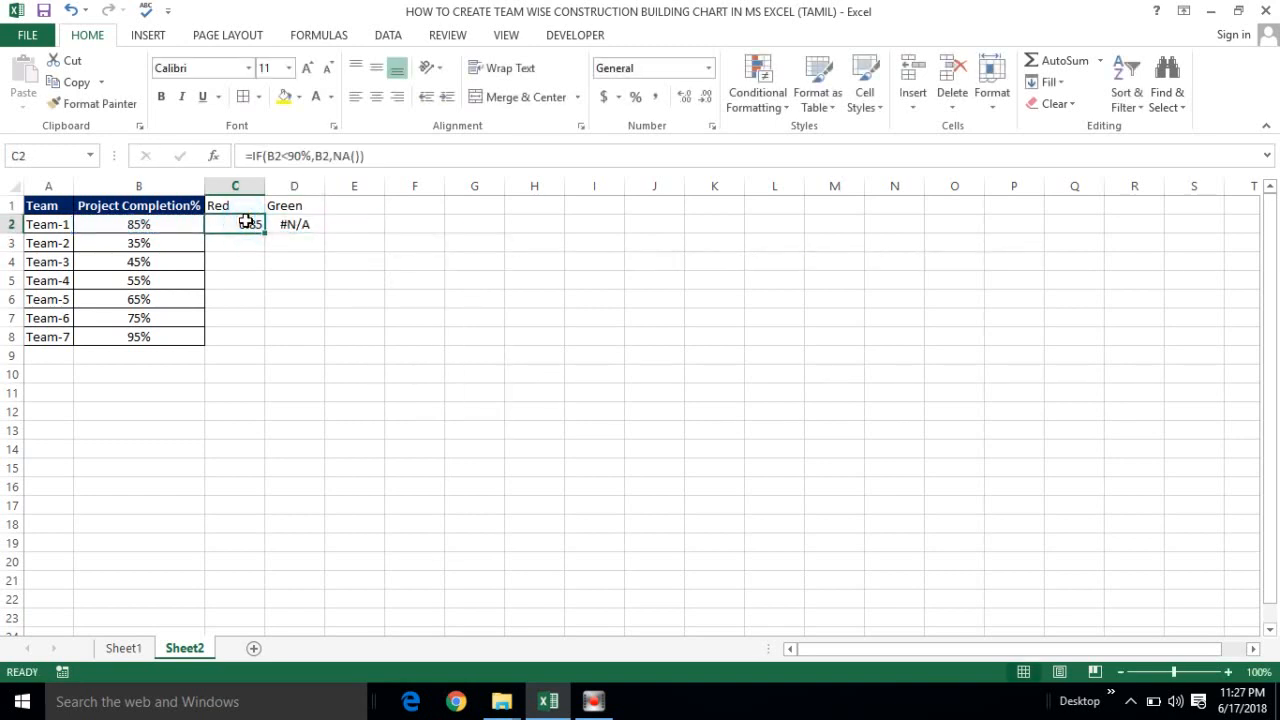
pyautogui.hotkey('shift', 'Right')
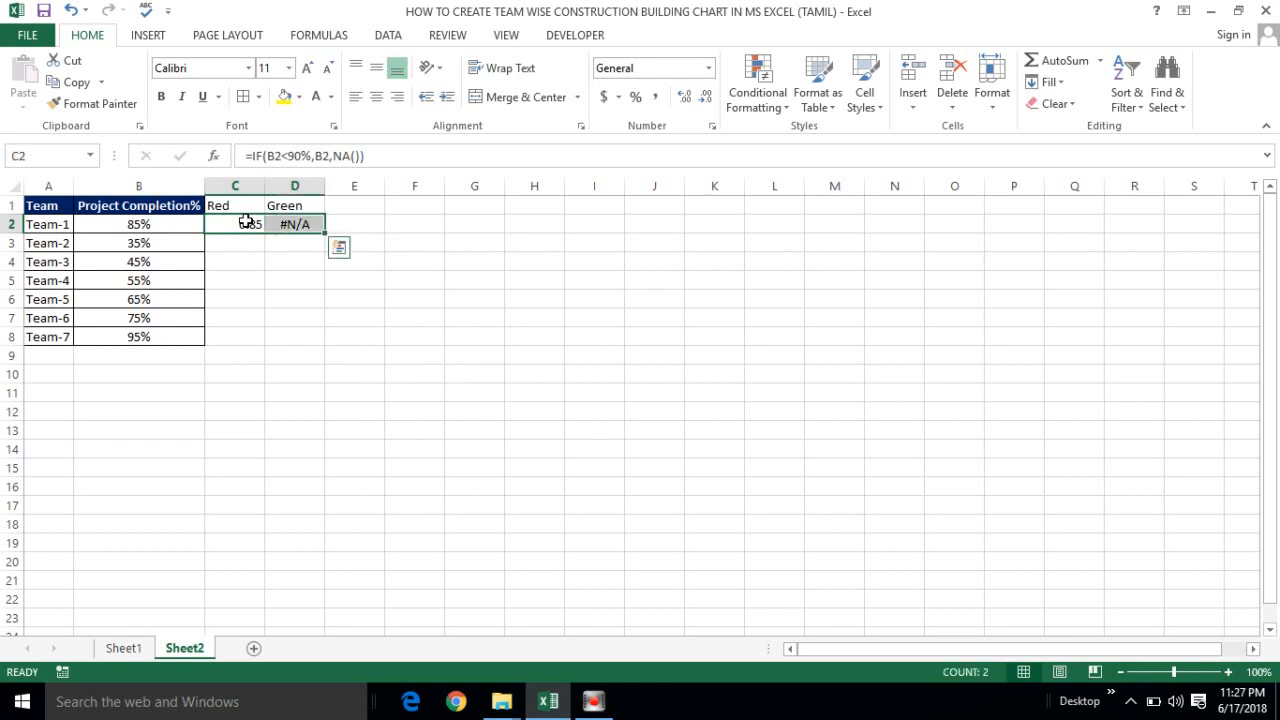
pyautogui.doubleClick(325, 234)
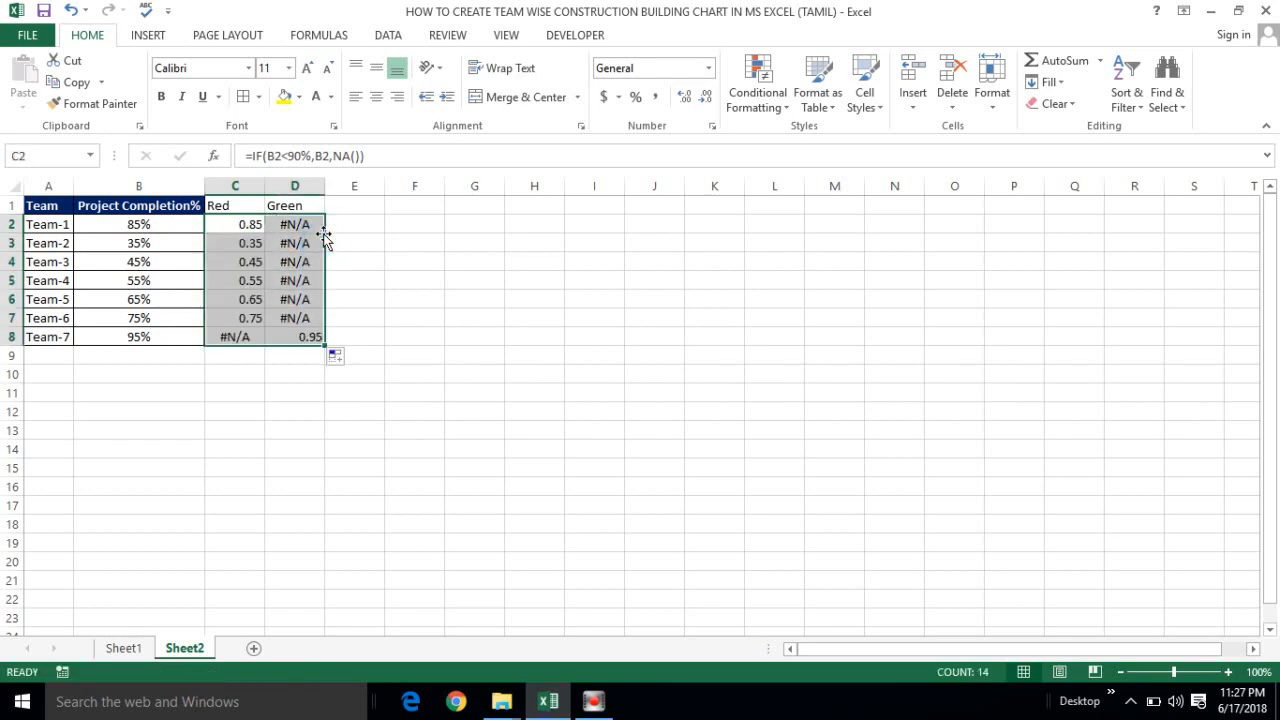
# Format the Red and Green values in C2:D8 as percentages without decimals and centre them horizontally
pyautogui.click(709, 68)
pyautogui.click(672, 388)
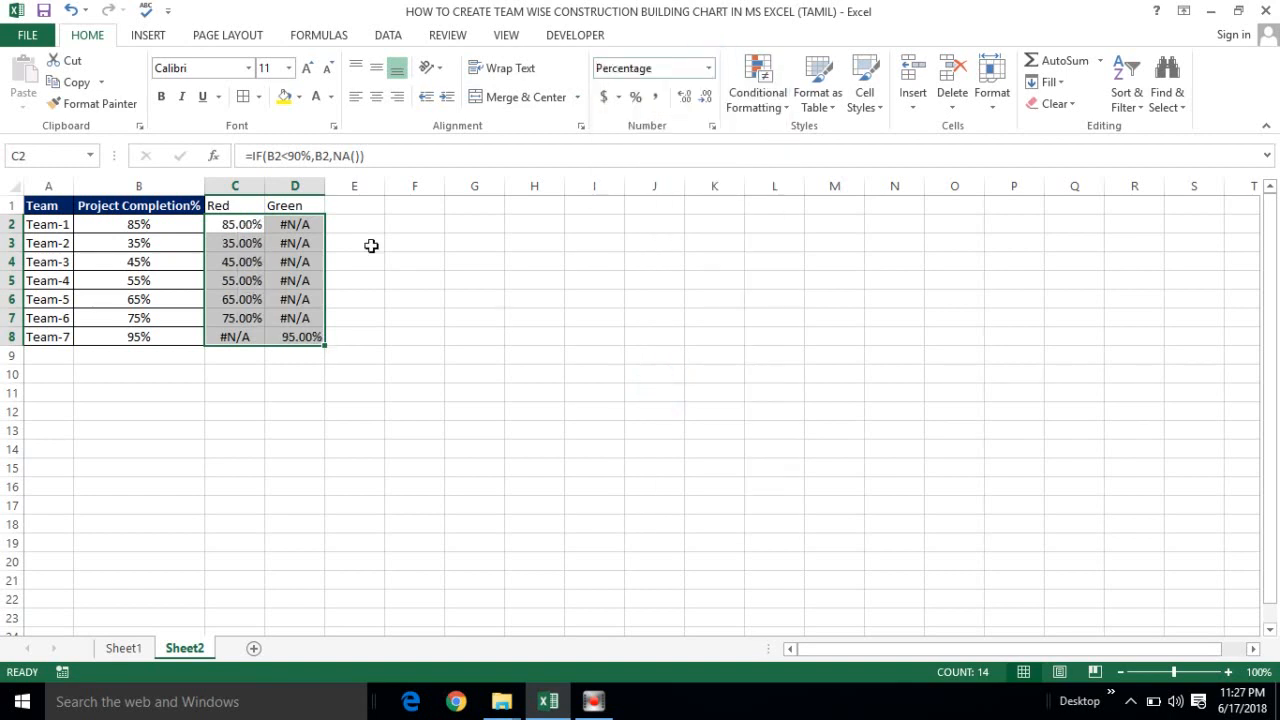
pyautogui.click(705, 100)
pyautogui.click(705, 100)
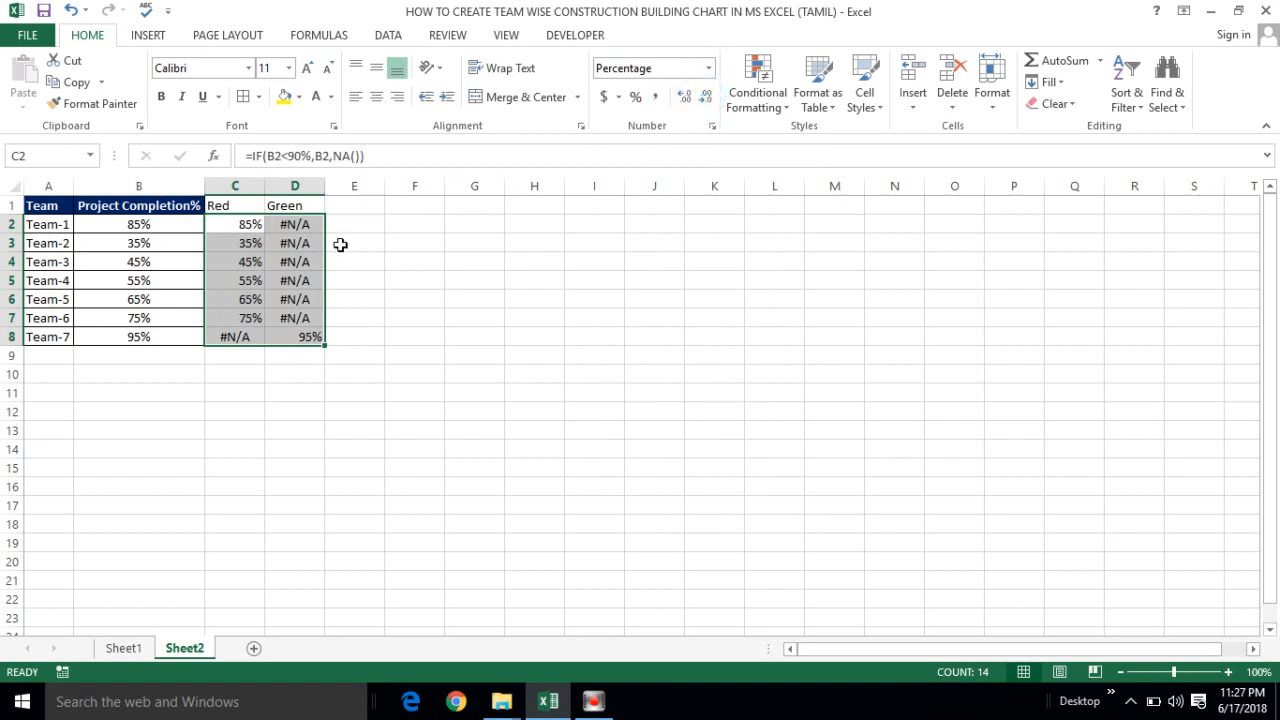
pyautogui.click(376, 96)
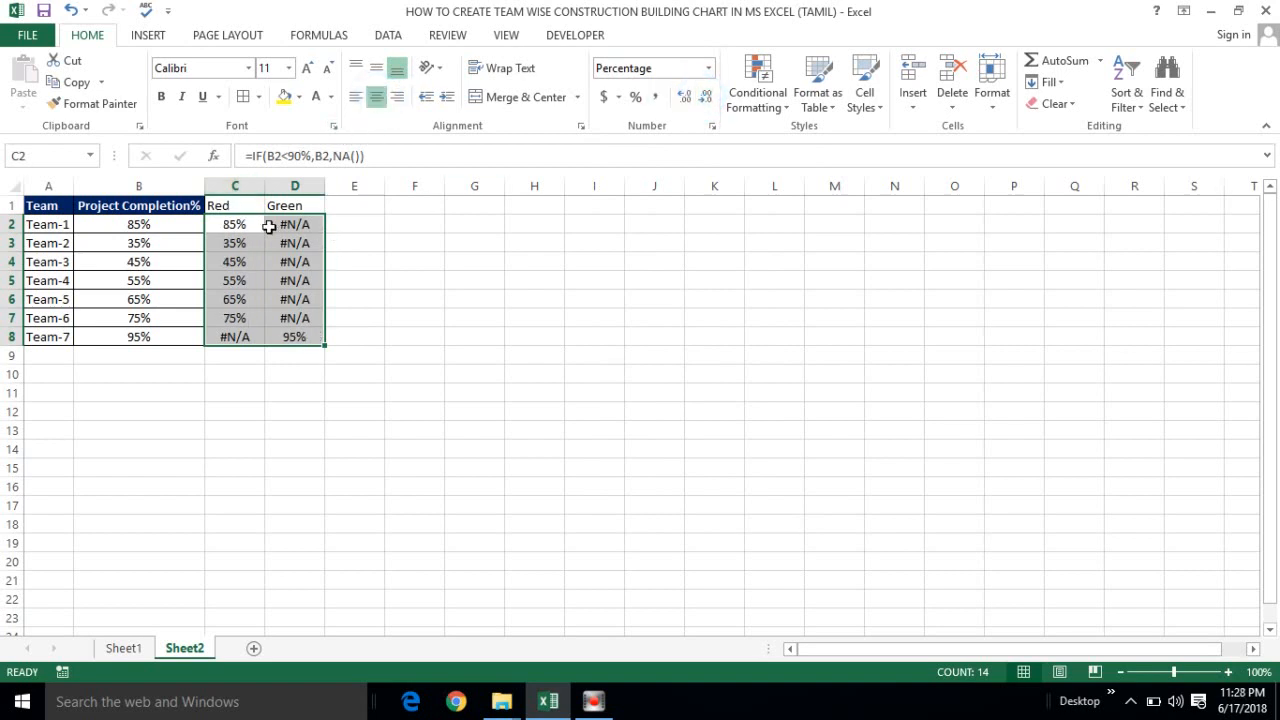
# Compare the Red and Green formula results in columns C and D with the project completion percentages in column B
pyautogui.click(234, 261)
pyautogui.click(239, 222)
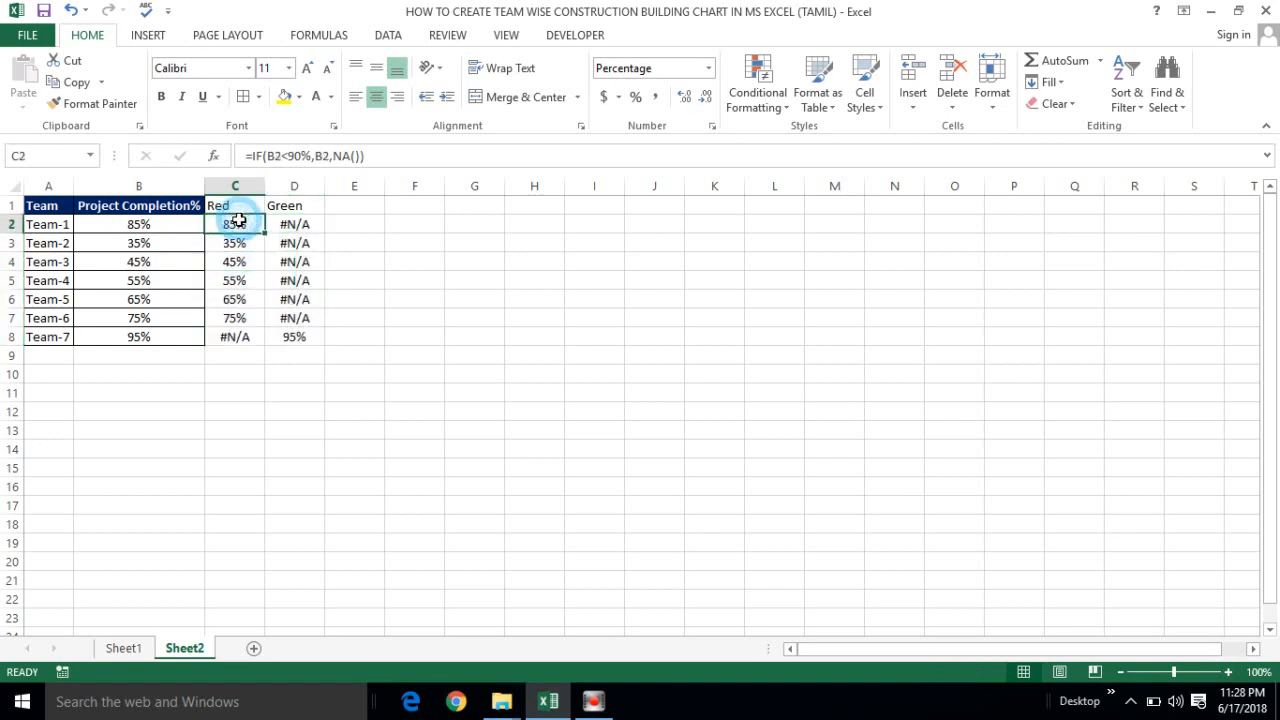
pyautogui.click(151, 184)
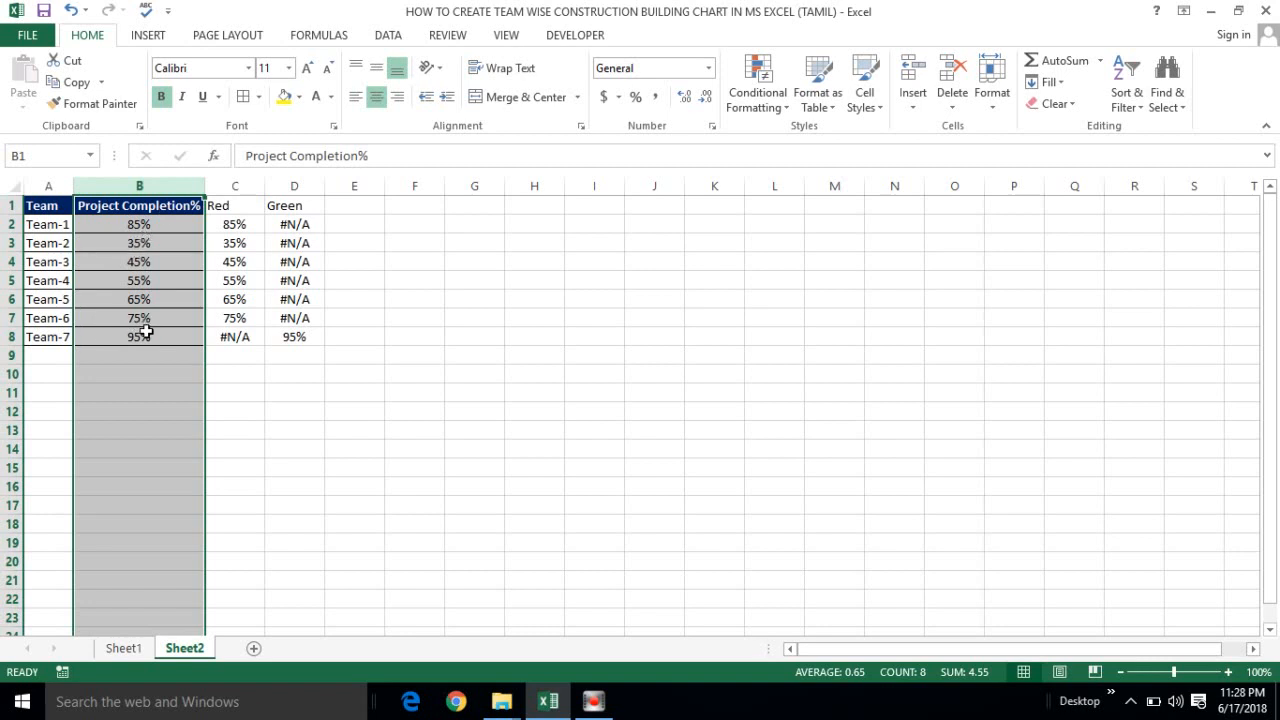
pyautogui.click(306, 333)
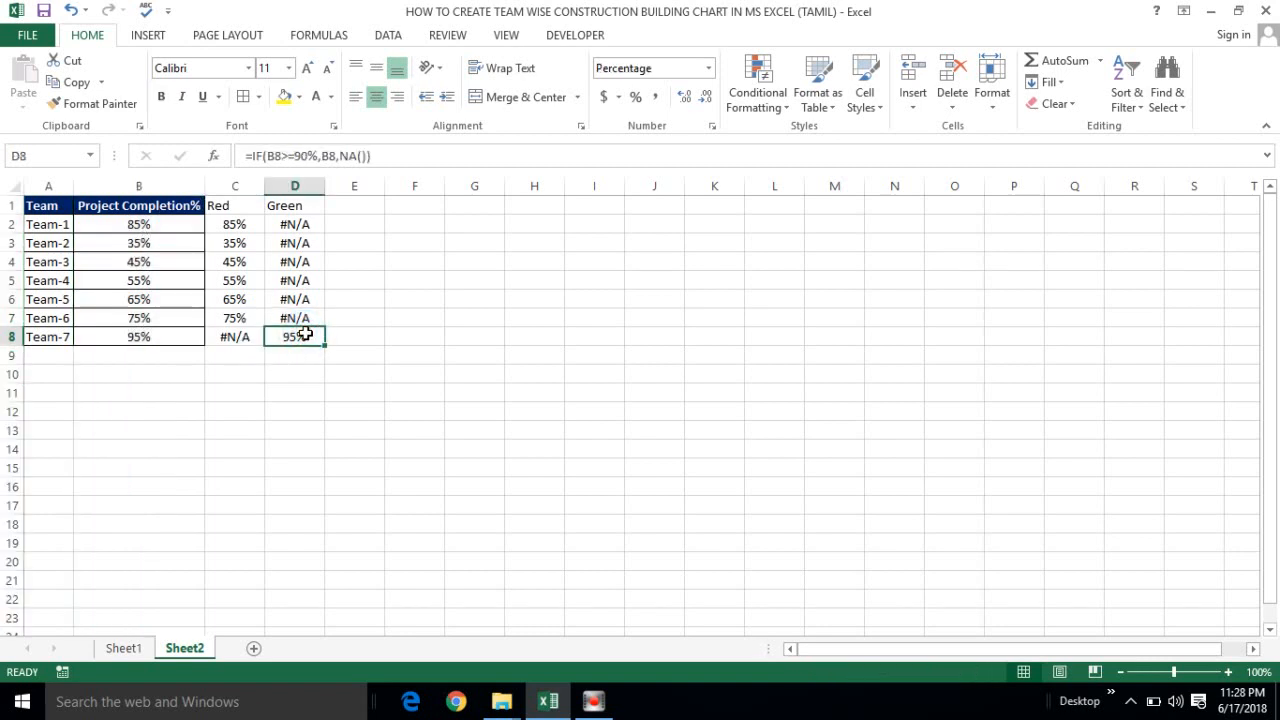
pyautogui.click(123, 337)
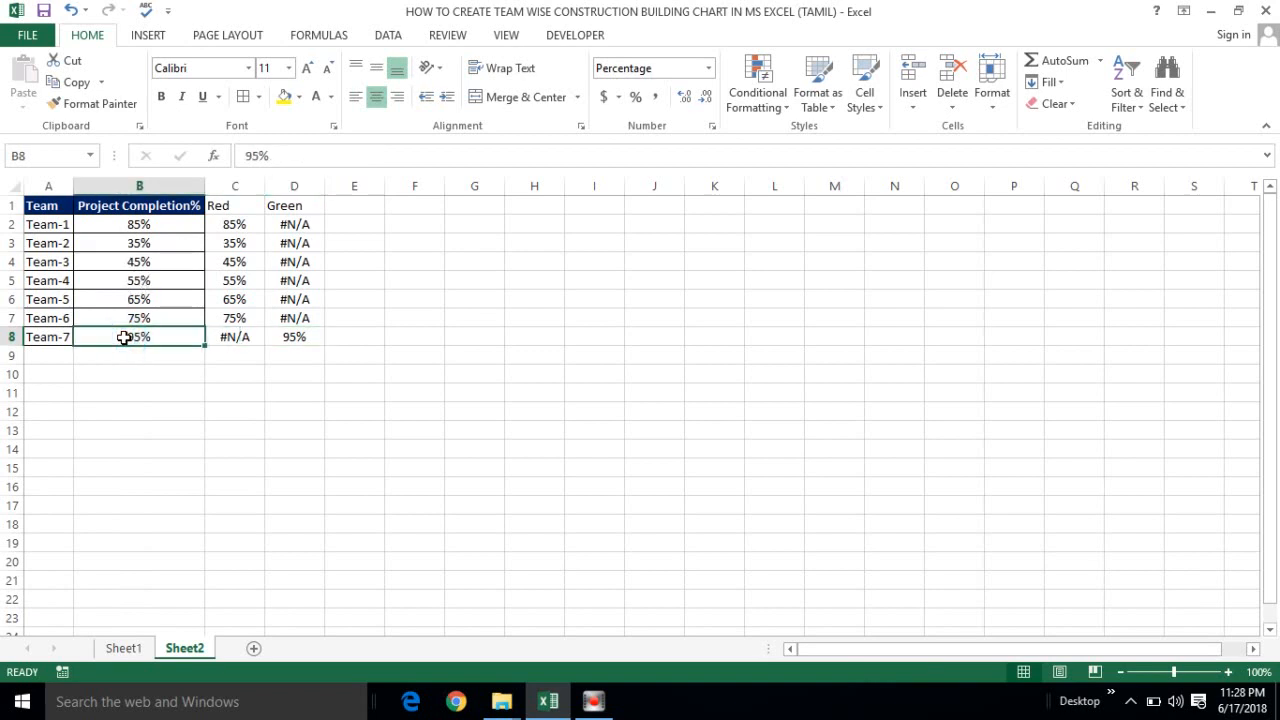
pyautogui.click(290, 338)
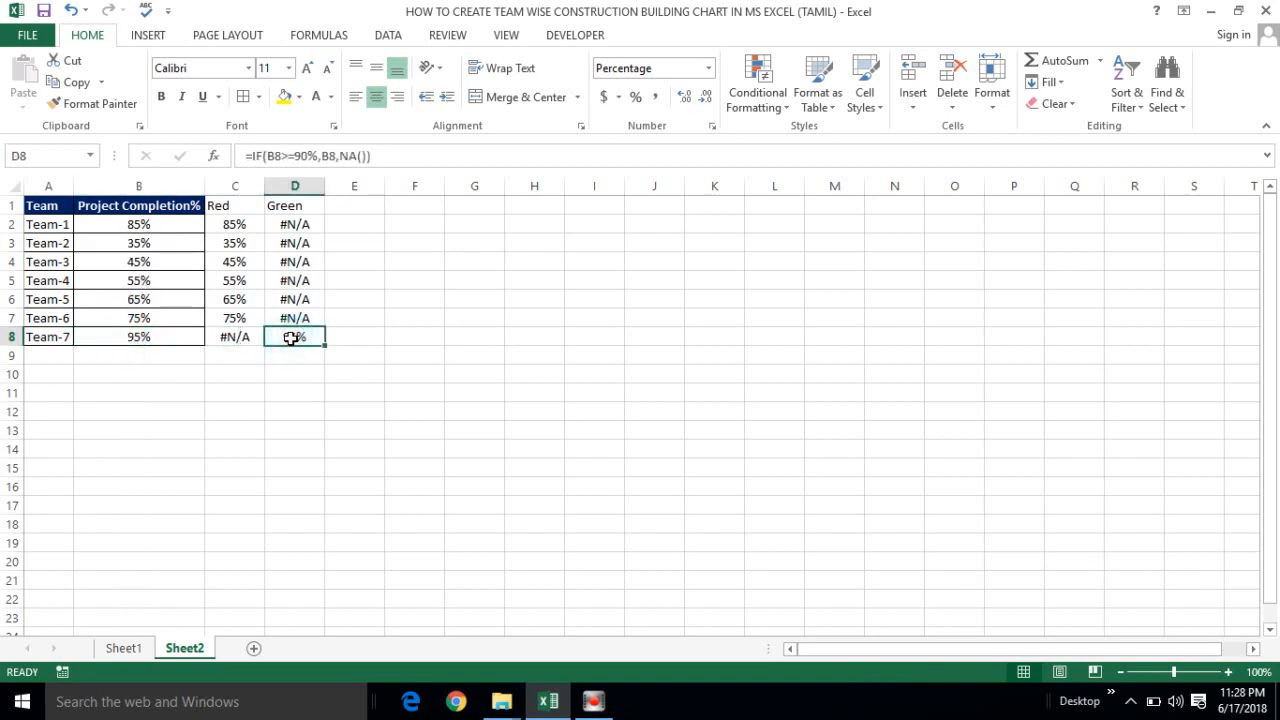
pyautogui.click(133, 318)
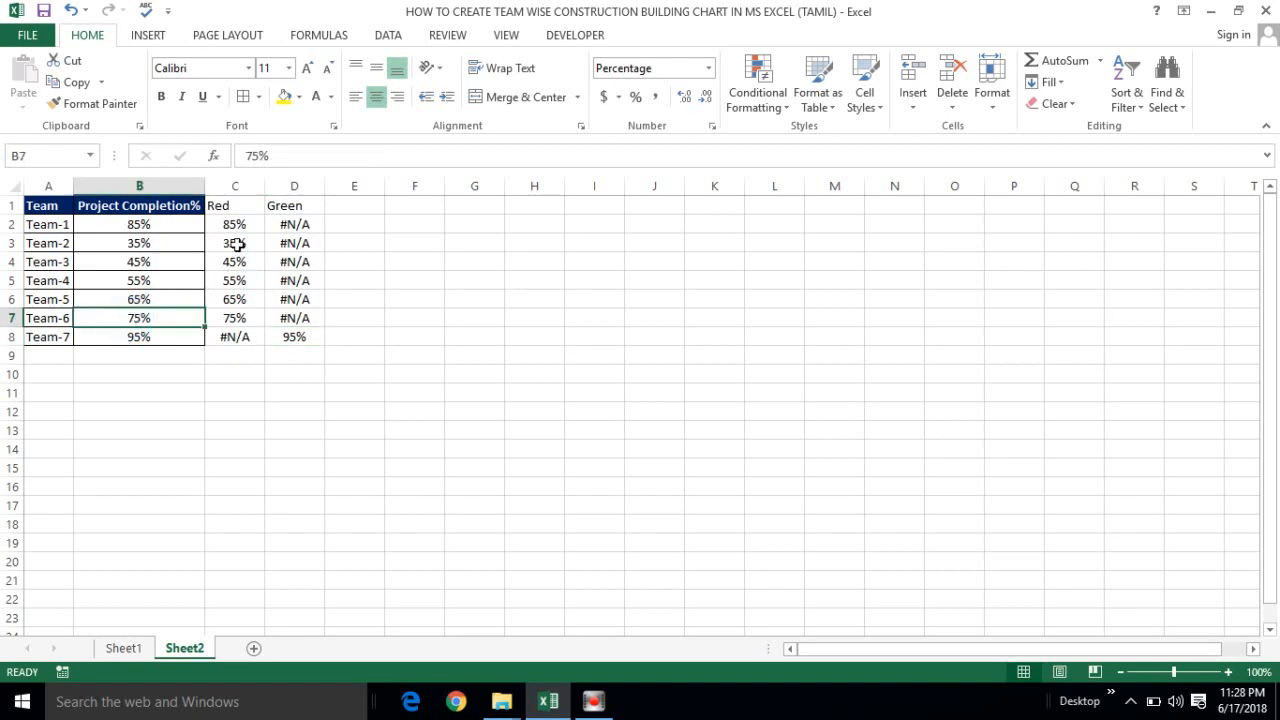
pyautogui.click(242, 187)
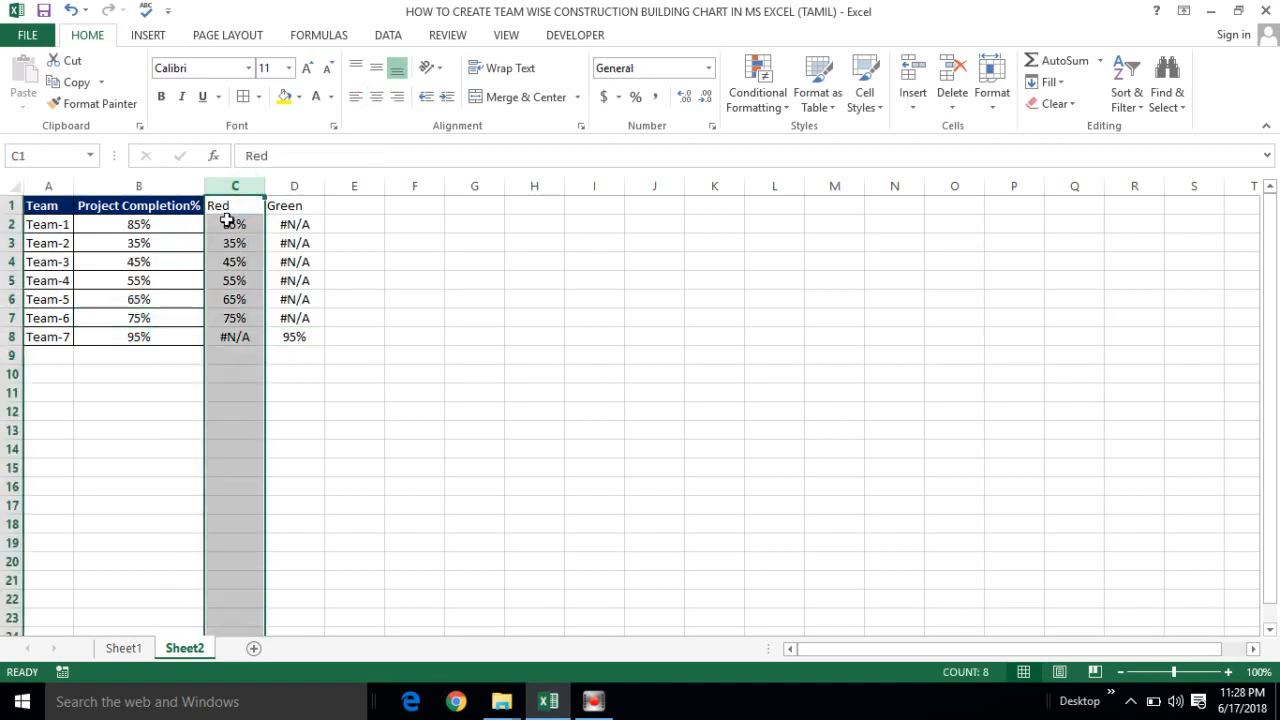
pyautogui.click(232, 222)
# Insert a 2-D stacked column chart from the Team, Red and Green data in A1:A8 and C1:D8, and enlarge it
pyautogui.click(38, 203)
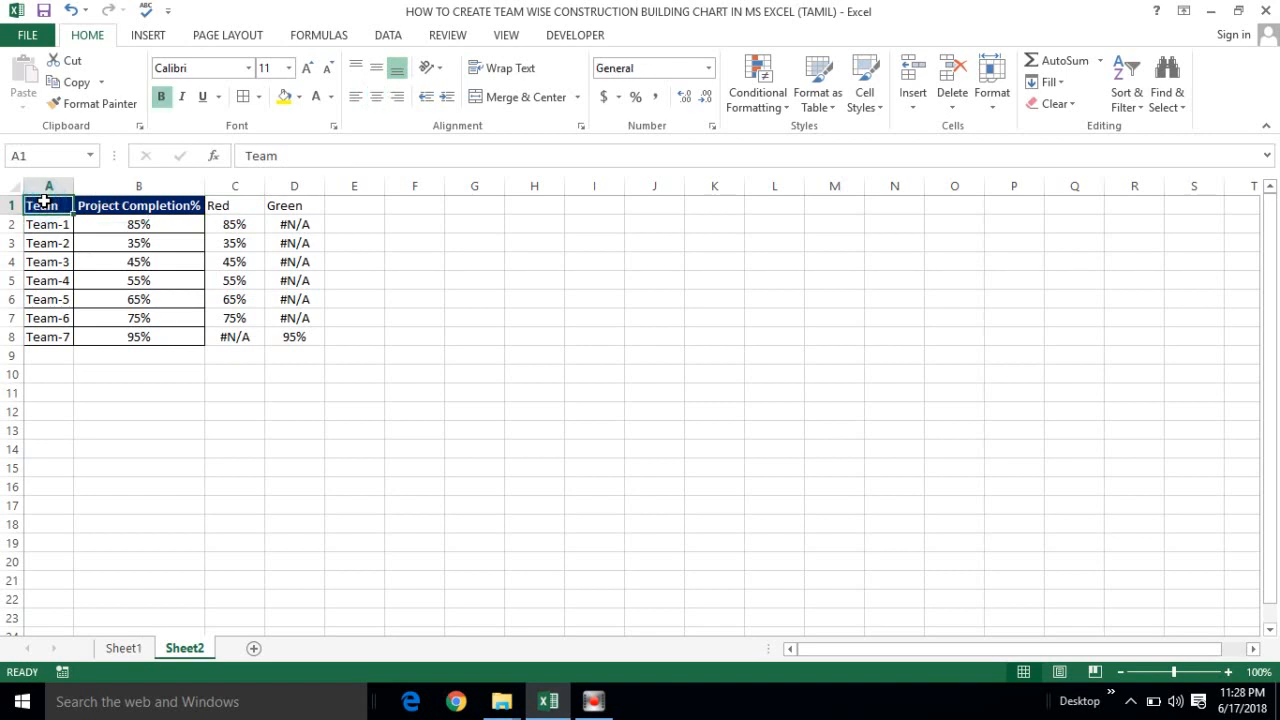
pyautogui.hotkey('ctrl', 'shift', 'Down')
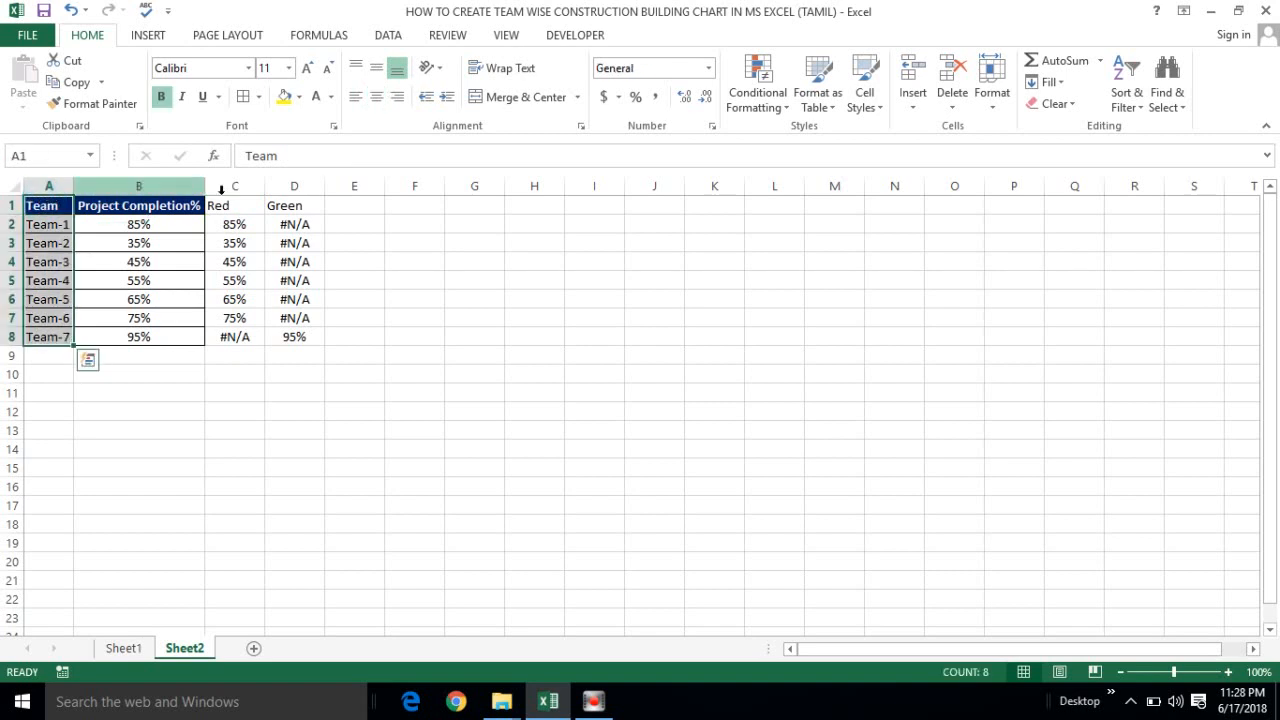
pyautogui.keyDown('ctrl'); pyautogui.click(243, 207); pyautogui.keyUp('ctrl')
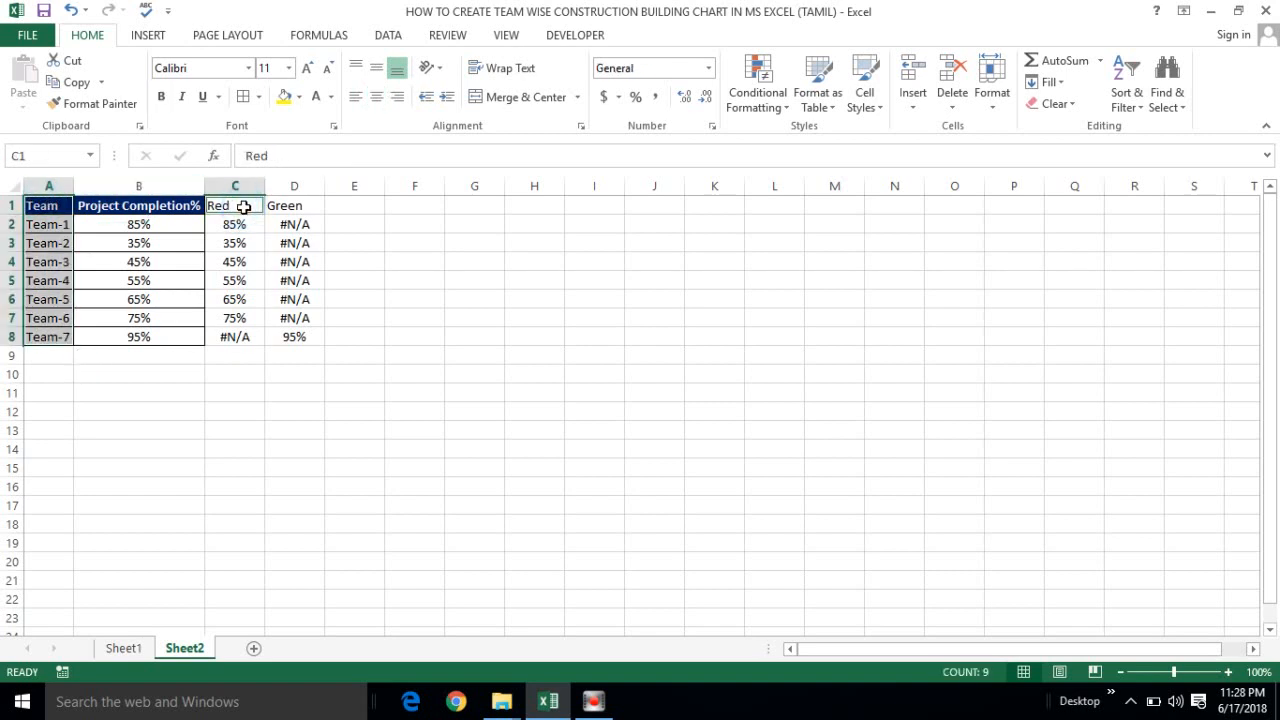
pyautogui.hotkey('ctrl', 'shift', 'Down')
pyautogui.keyDown('ctrl'); pyautogui.click(285, 205); pyautogui.keyUp('ctrl')
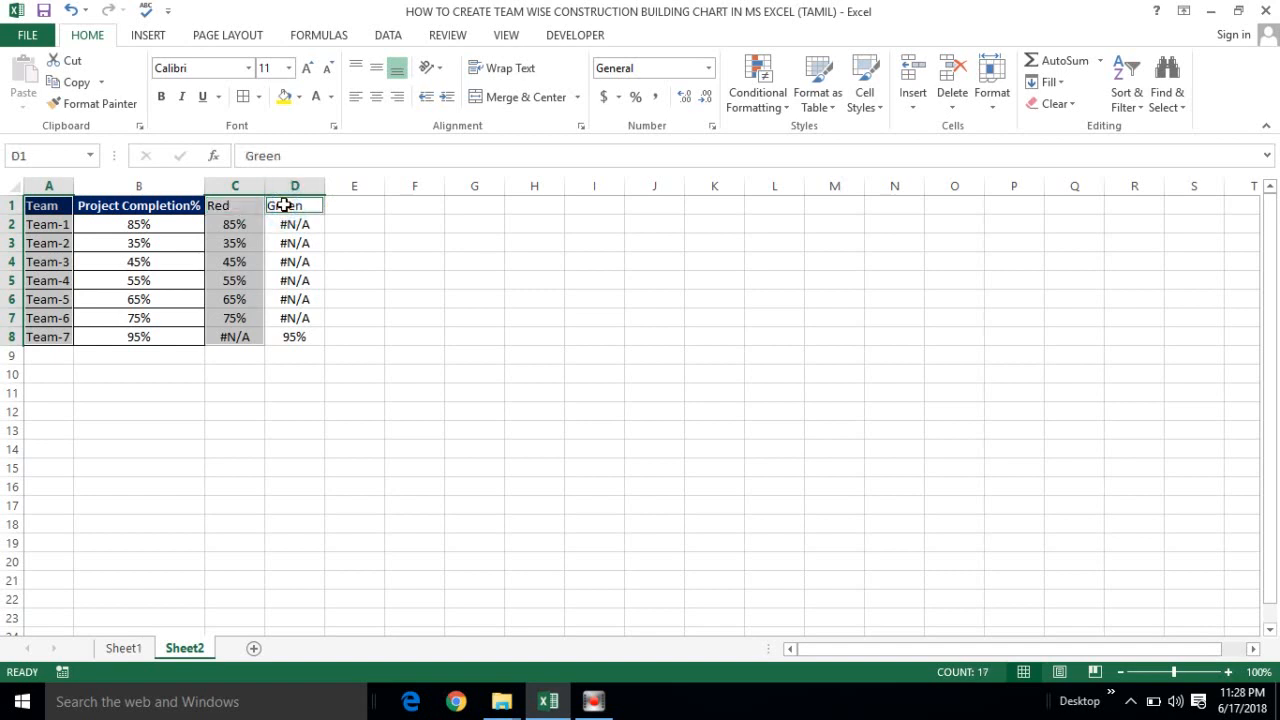
pyautogui.hotkey('ctrl', 'shift', 'Down')
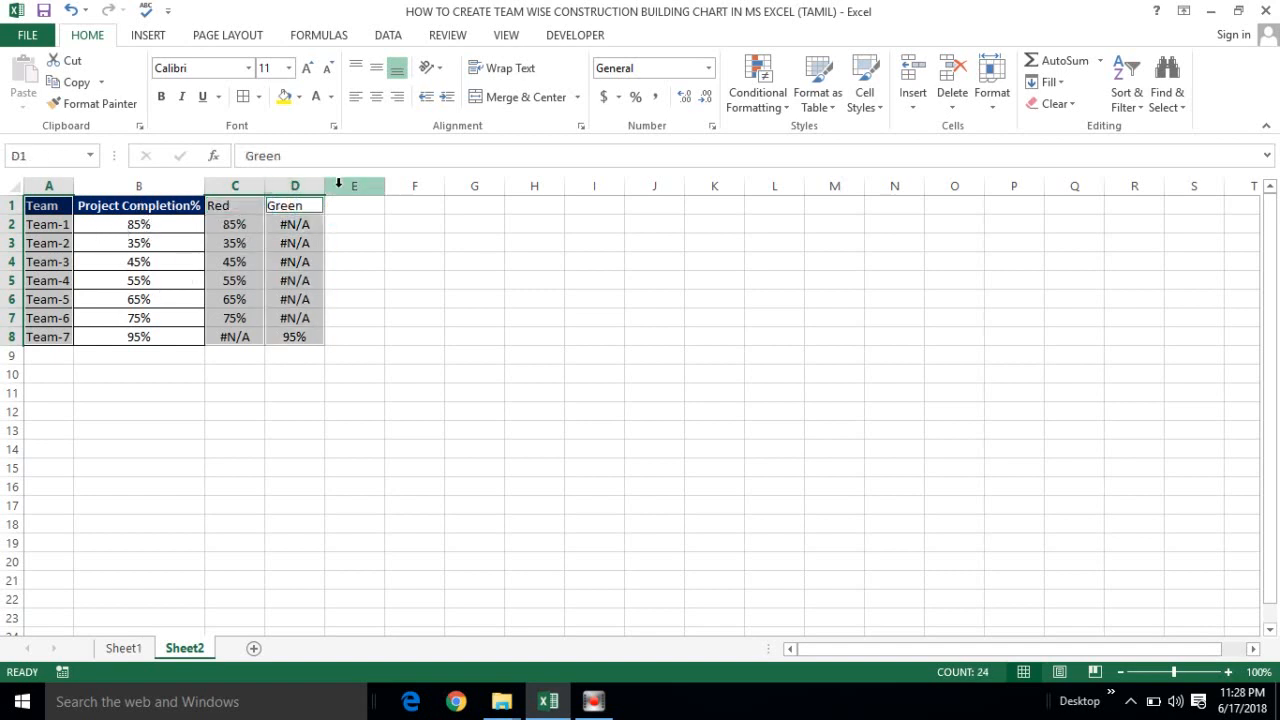
pyautogui.click(150, 37)
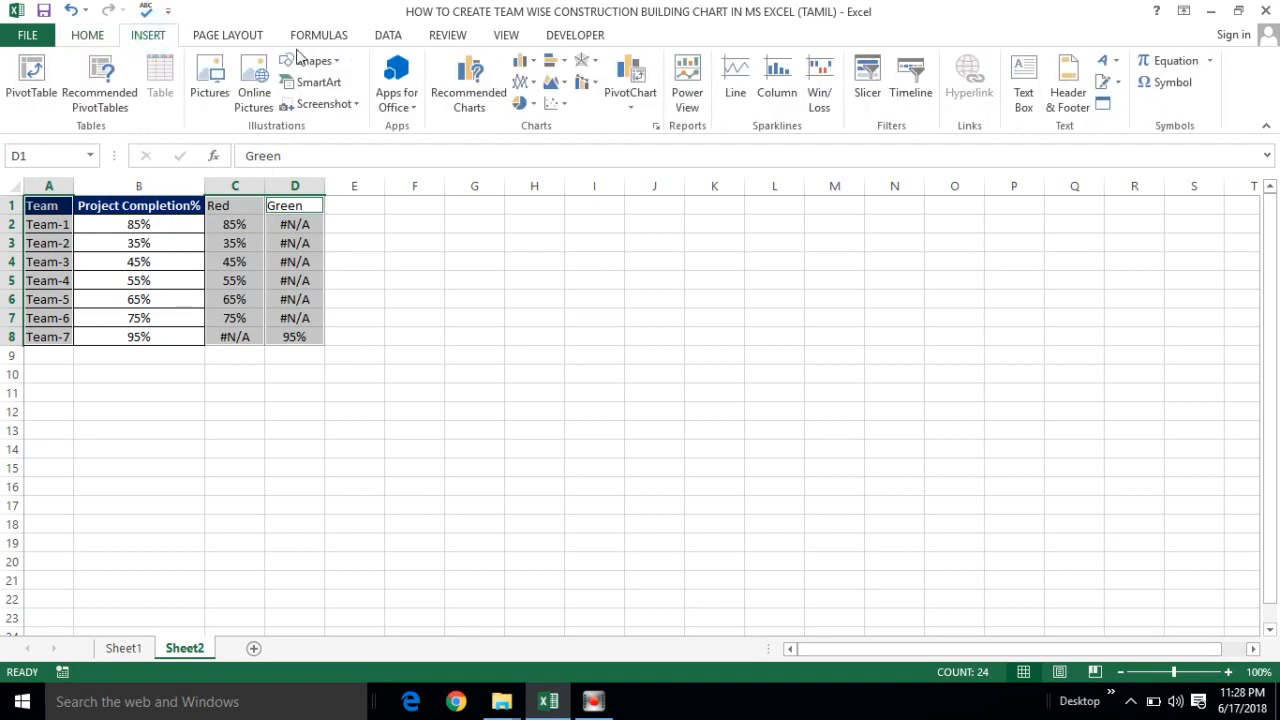
pyautogui.click(533, 66)
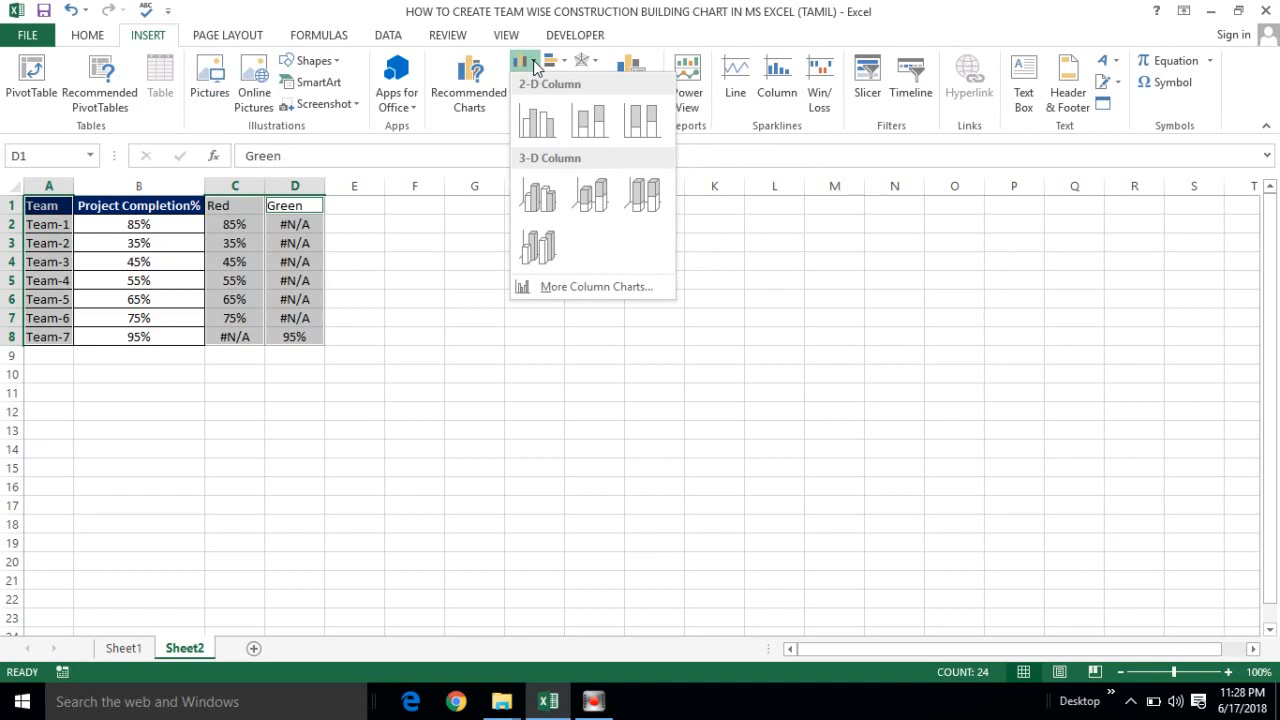
pyautogui.click(594, 124)
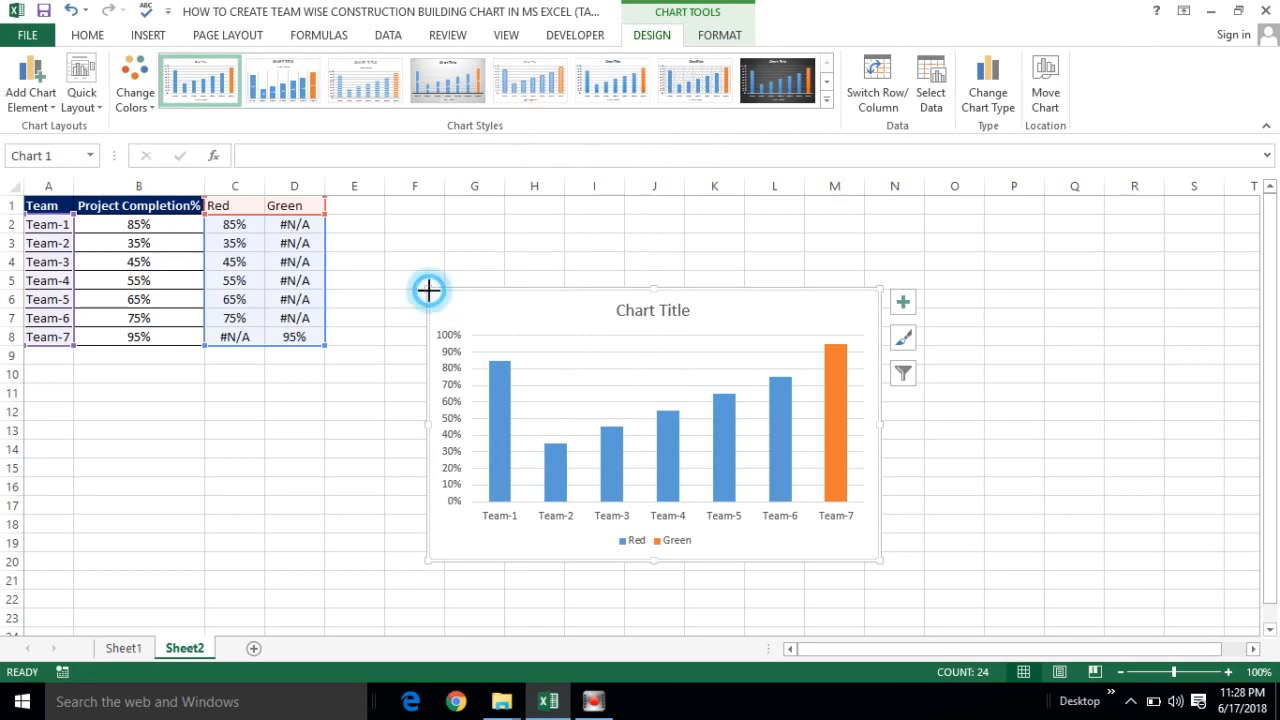
pyautogui.moveTo(428, 290); pyautogui.dragTo(352, 229)
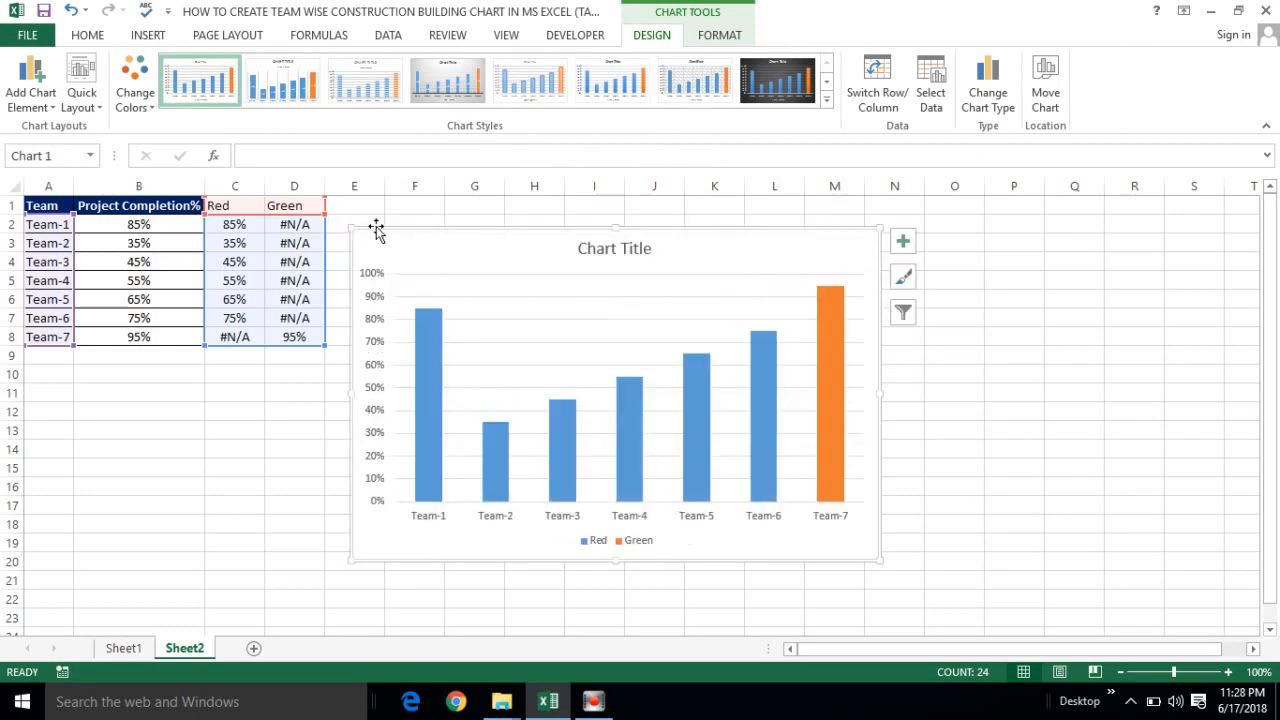
# Set the gap width of the chart's column series to 40%
pyautogui.click(624, 405)
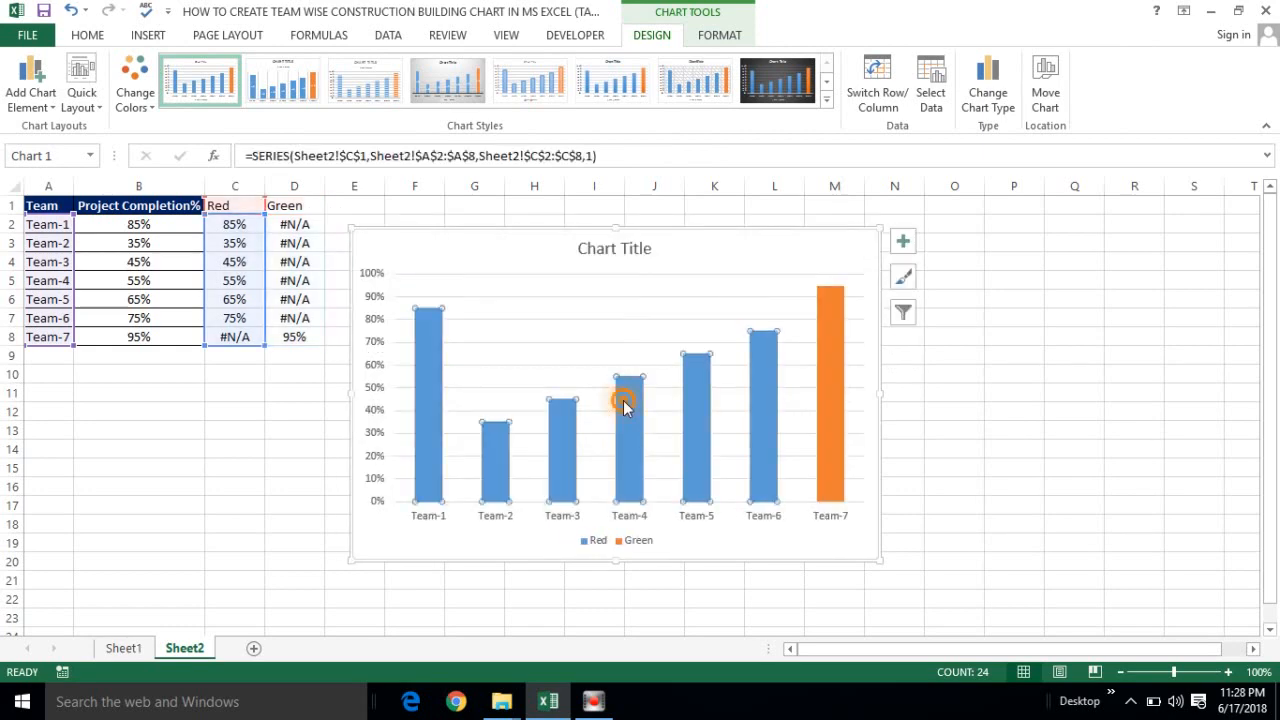
pyautogui.rightClick(624, 405)
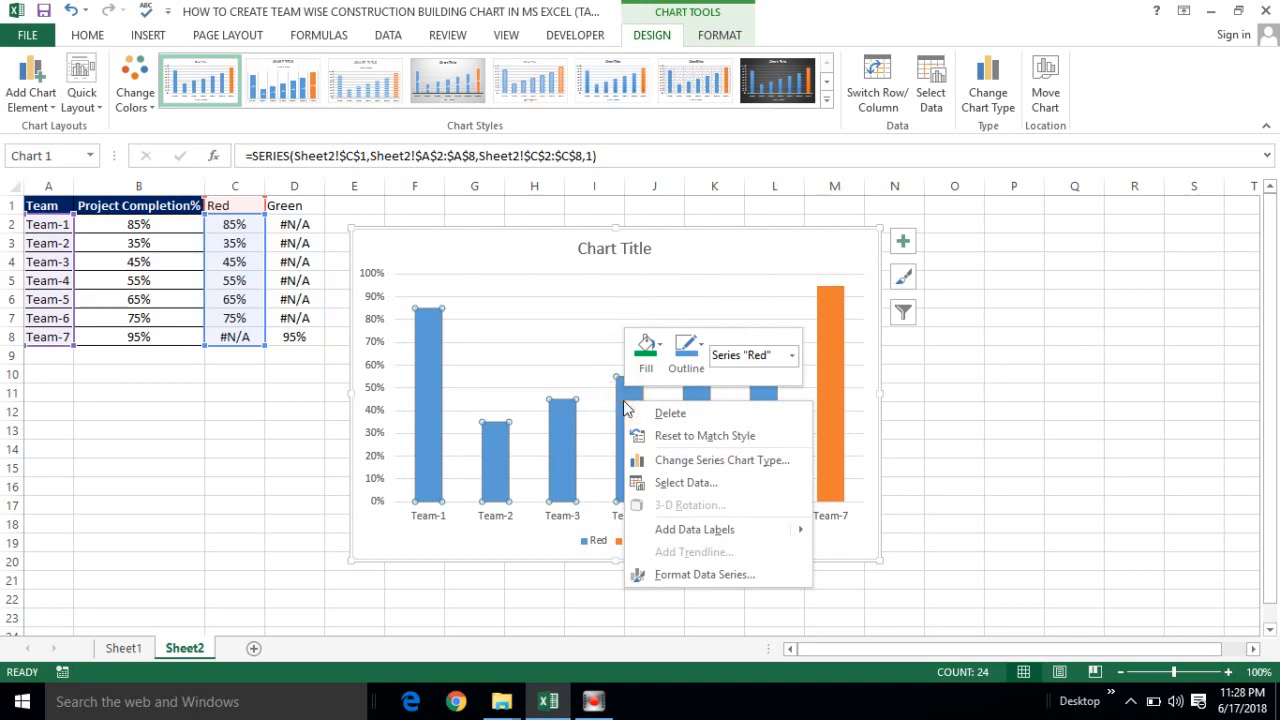
pyautogui.click(670, 575)
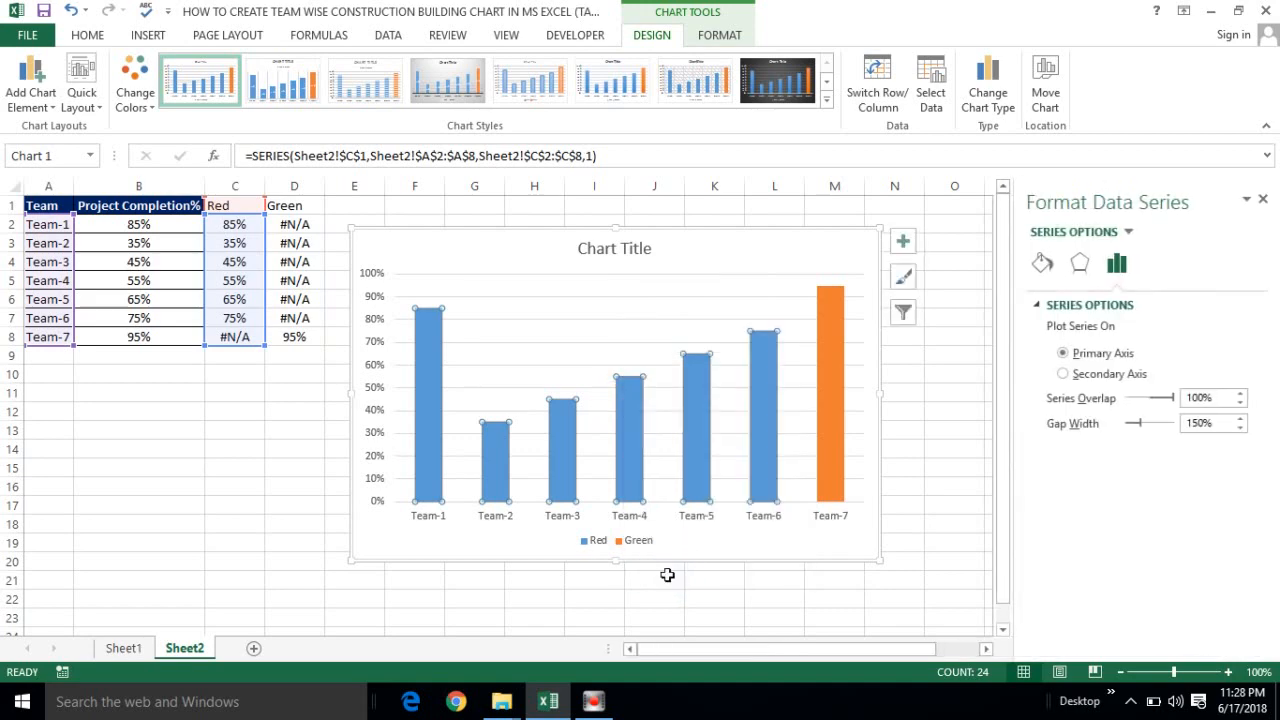
pyautogui.click(1214, 424)
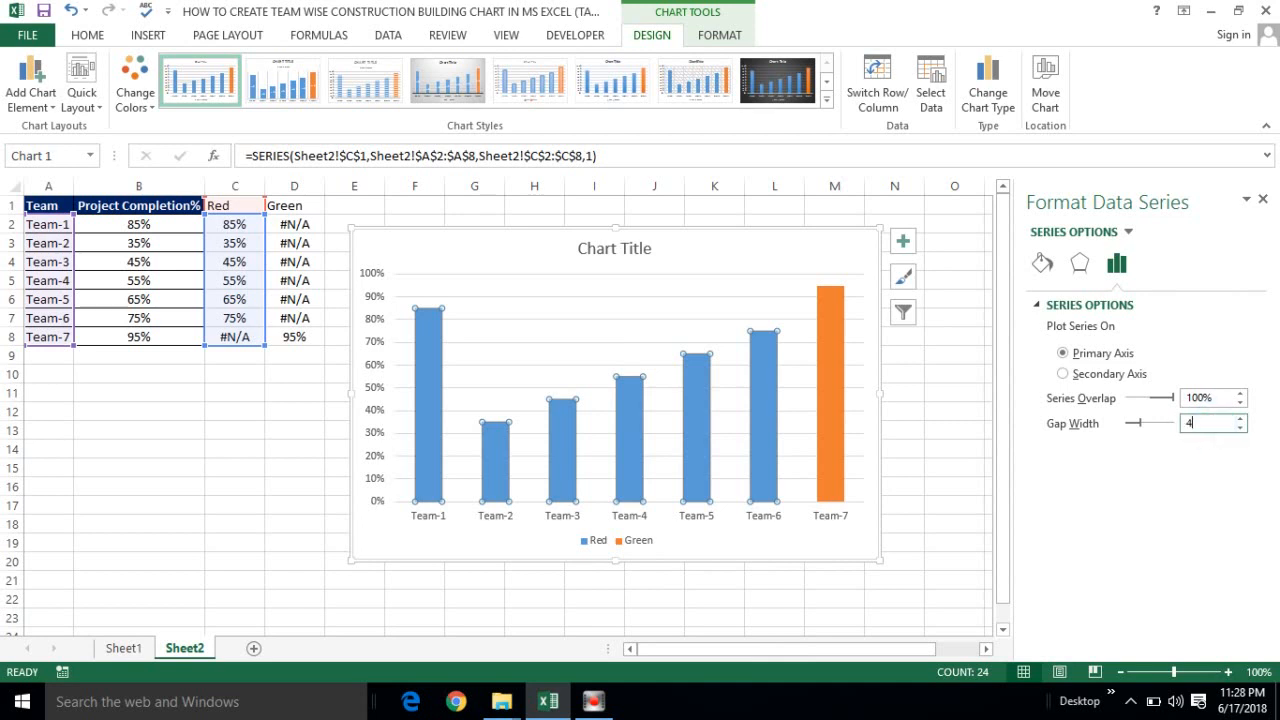
pyautogui.write('40')
pyautogui.click(849, 418)
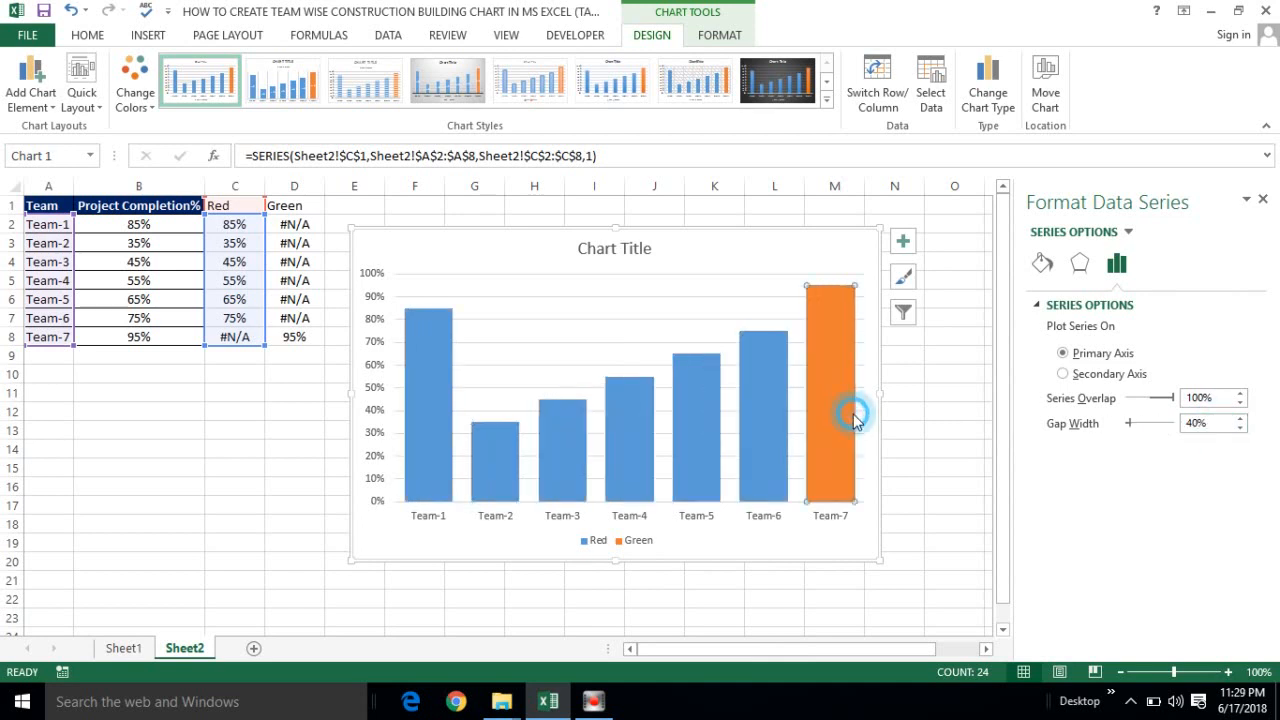
pyautogui.click(1262, 199)
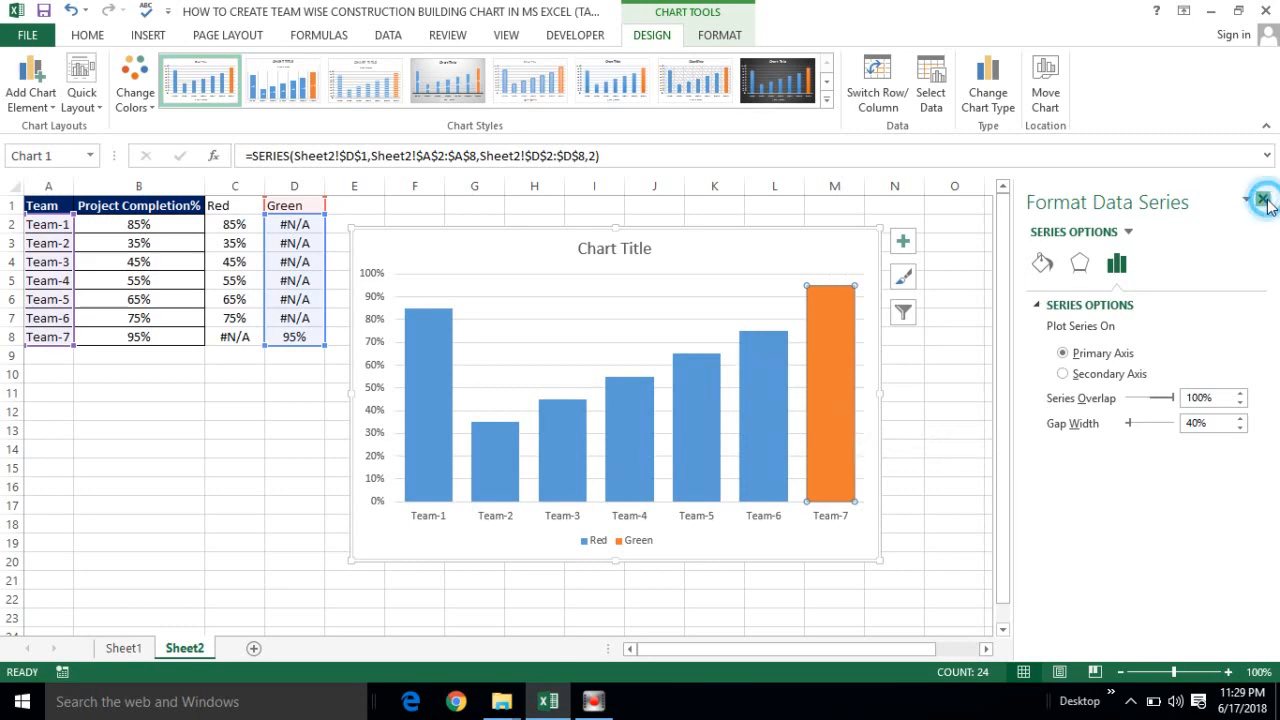
# Fix the chart's vertical axis bounds at a minimum of 0.0 and a maximum of 1.0
pyautogui.click(375, 305)
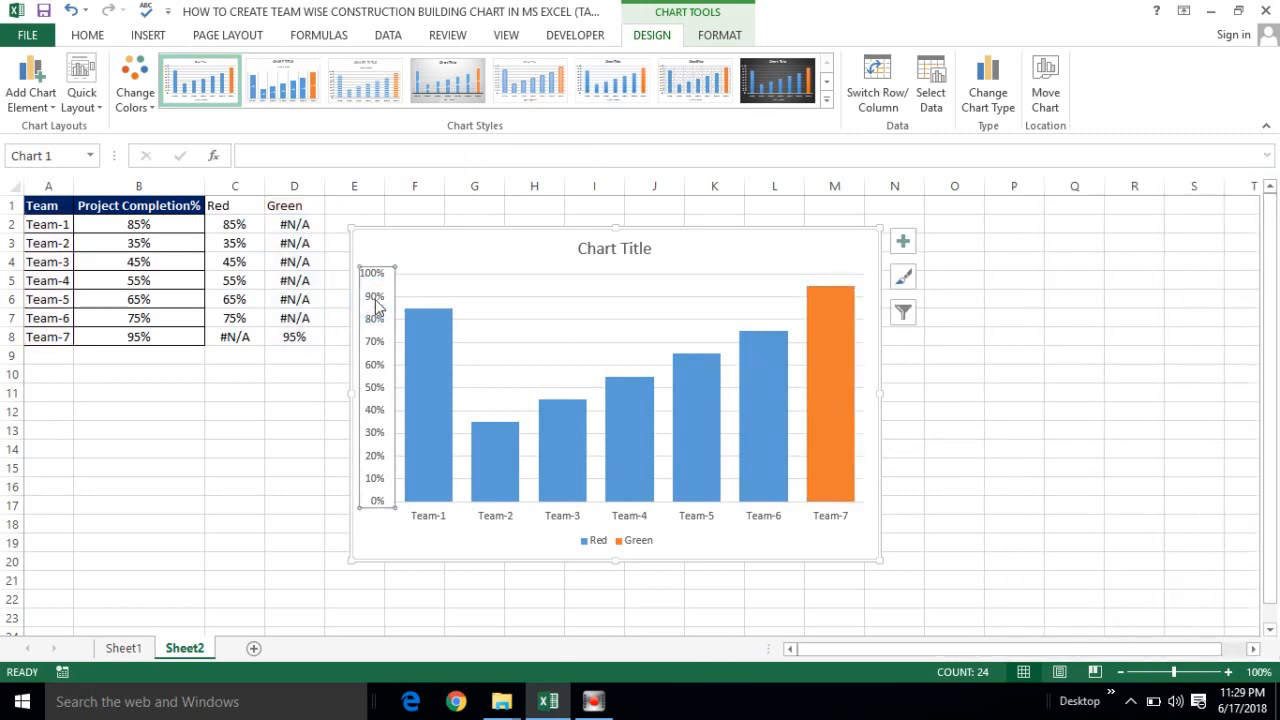
pyautogui.rightClick(375, 305)
pyautogui.click(430, 498)
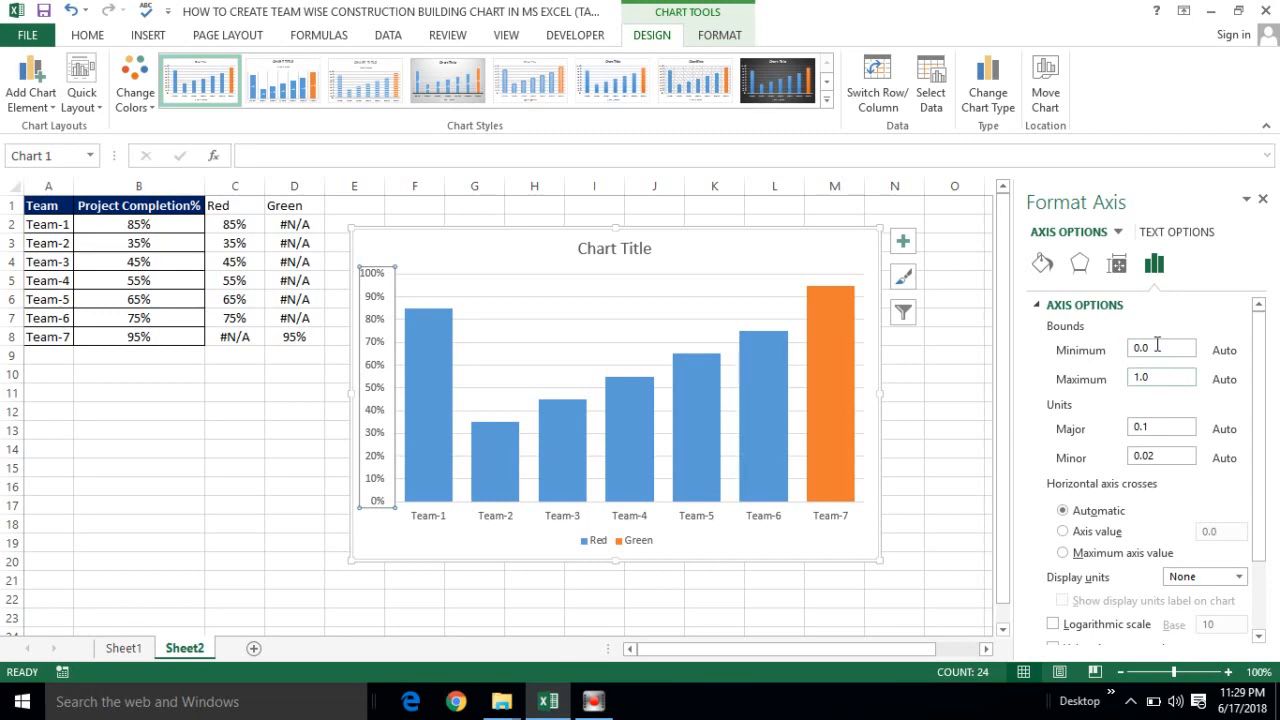
pyautogui.doubleClick(1157, 347)
pyautogui.press('BackSpace')
pyautogui.click(1176, 376)
pyautogui.click(1164, 382)
pyautogui.press('BackSpace')
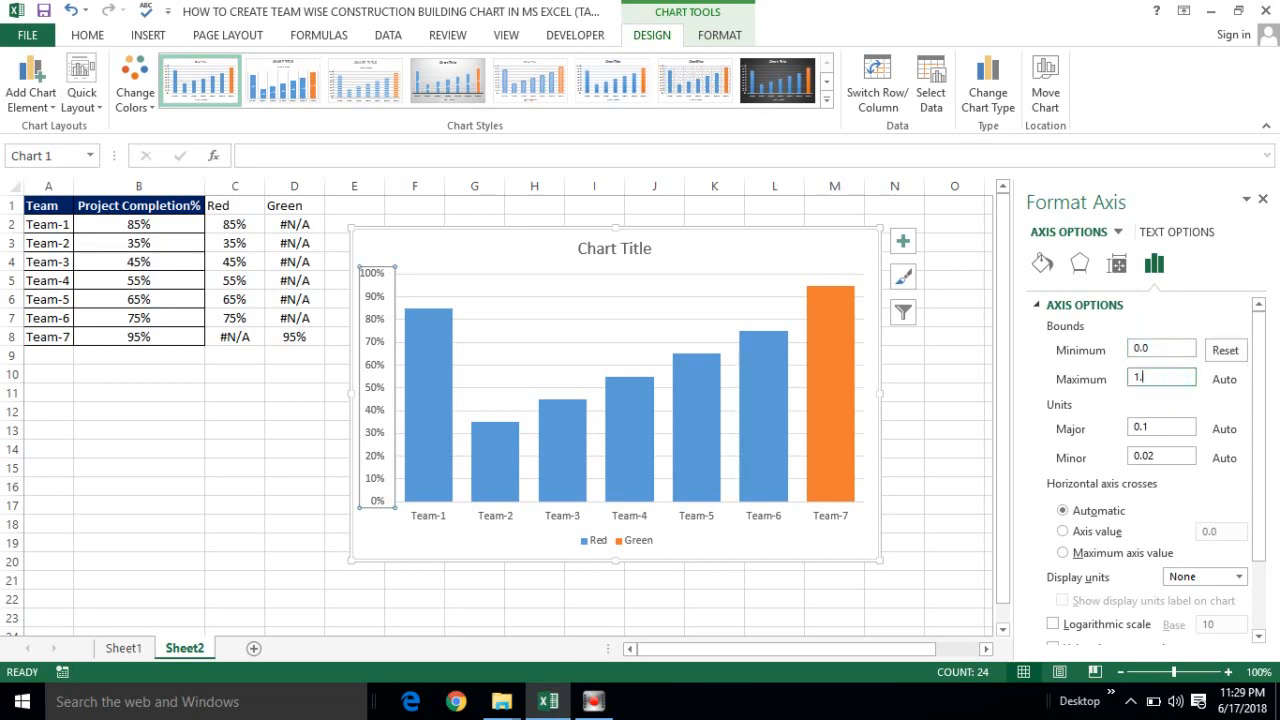
pyautogui.click(889, 374)
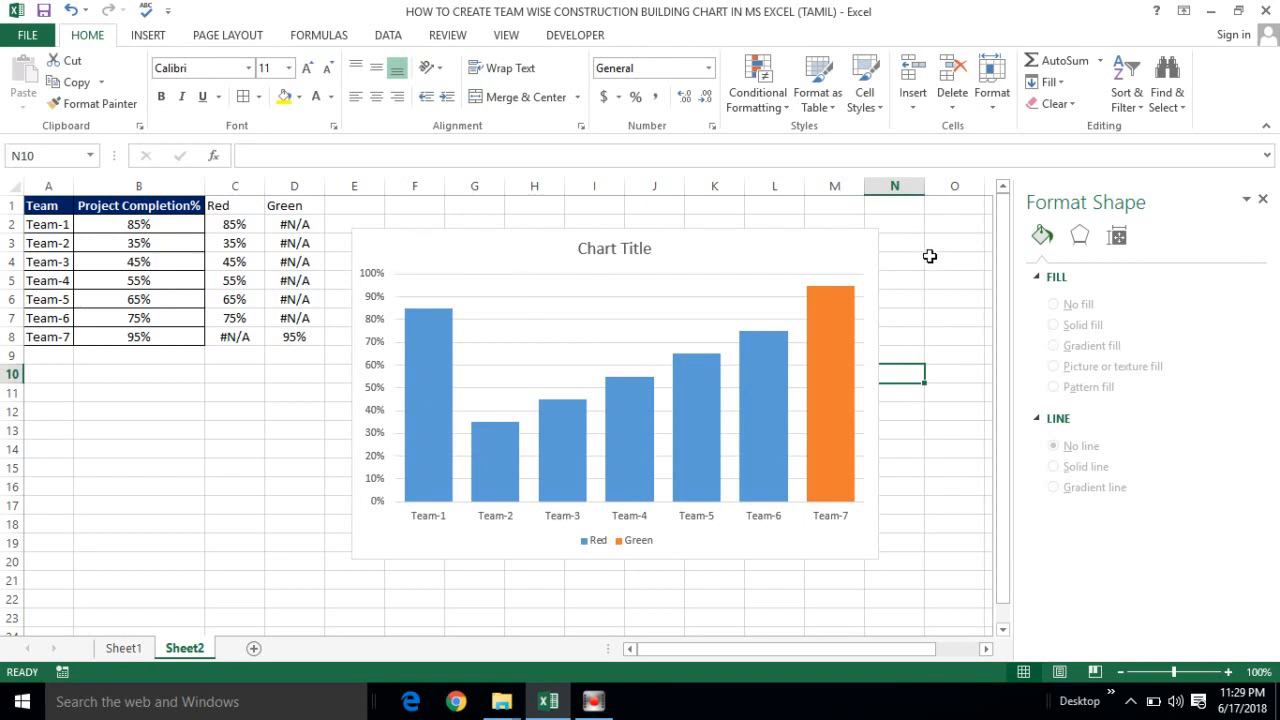
pyautogui.click(1263, 199)
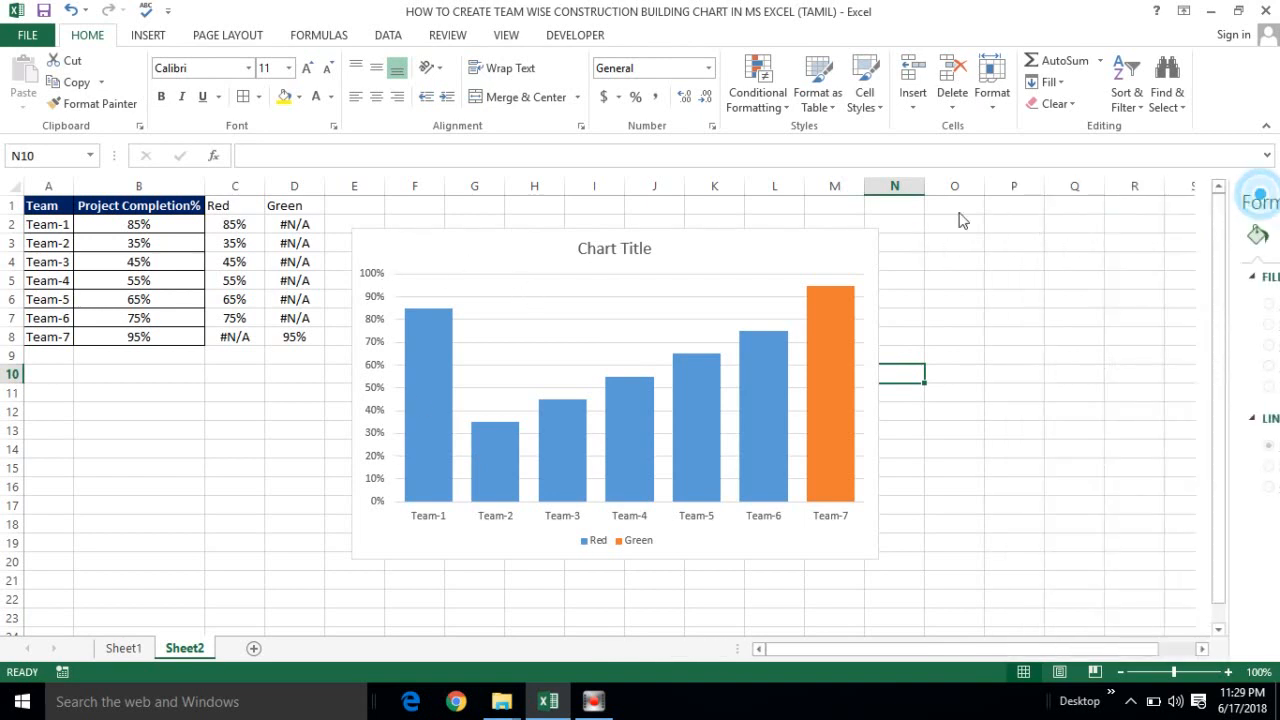
# Remove the gridlines and legend from the chart
pyautogui.click(872, 240)
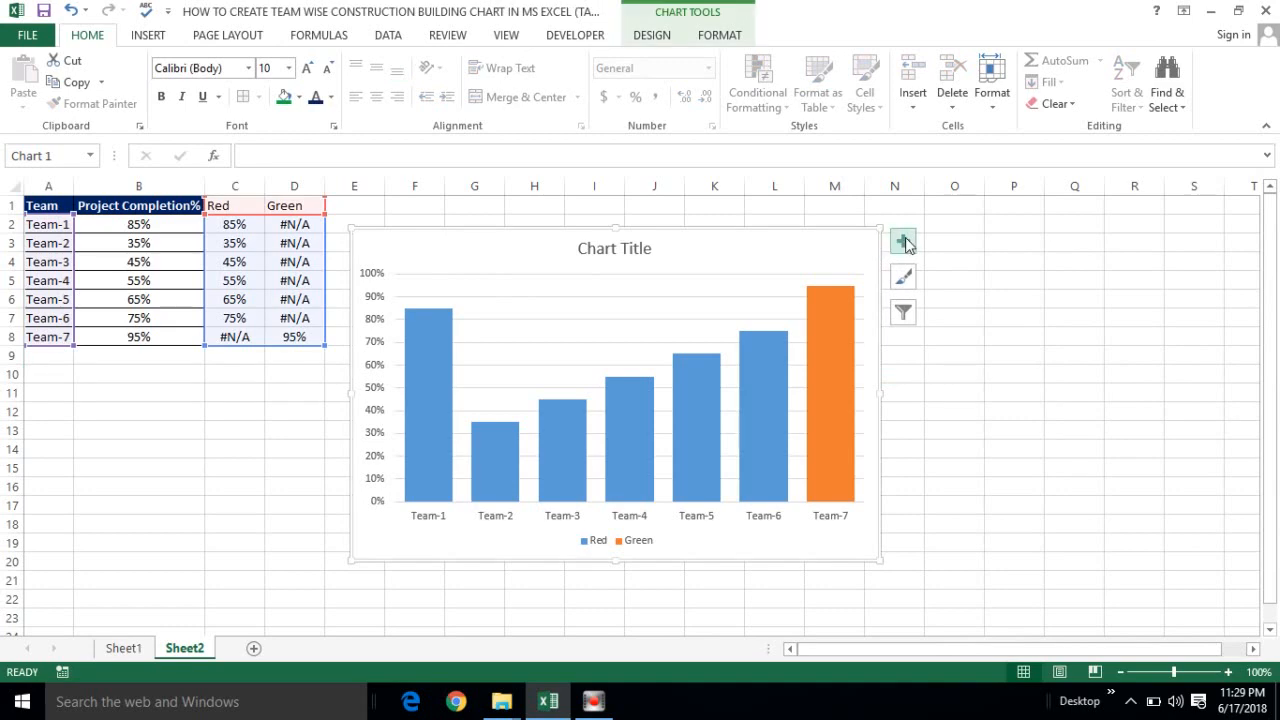
pyautogui.click(904, 241)
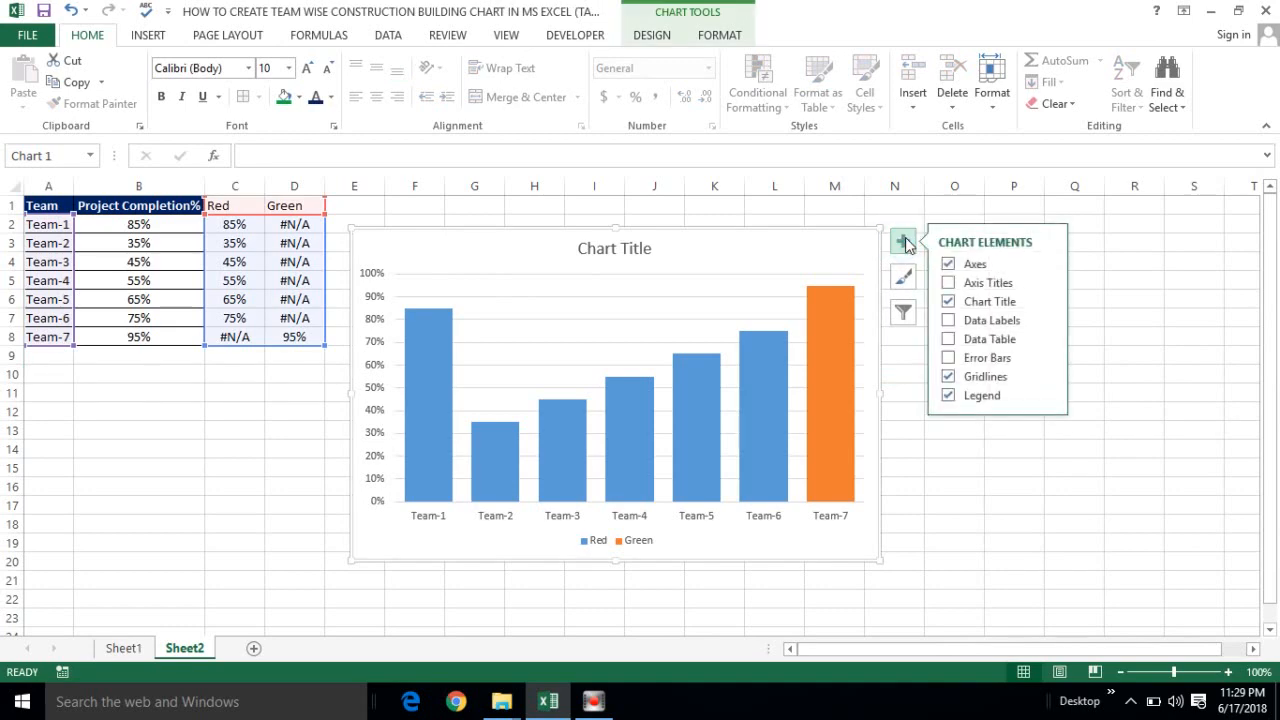
pyautogui.click(947, 283)
pyautogui.click(947, 285)
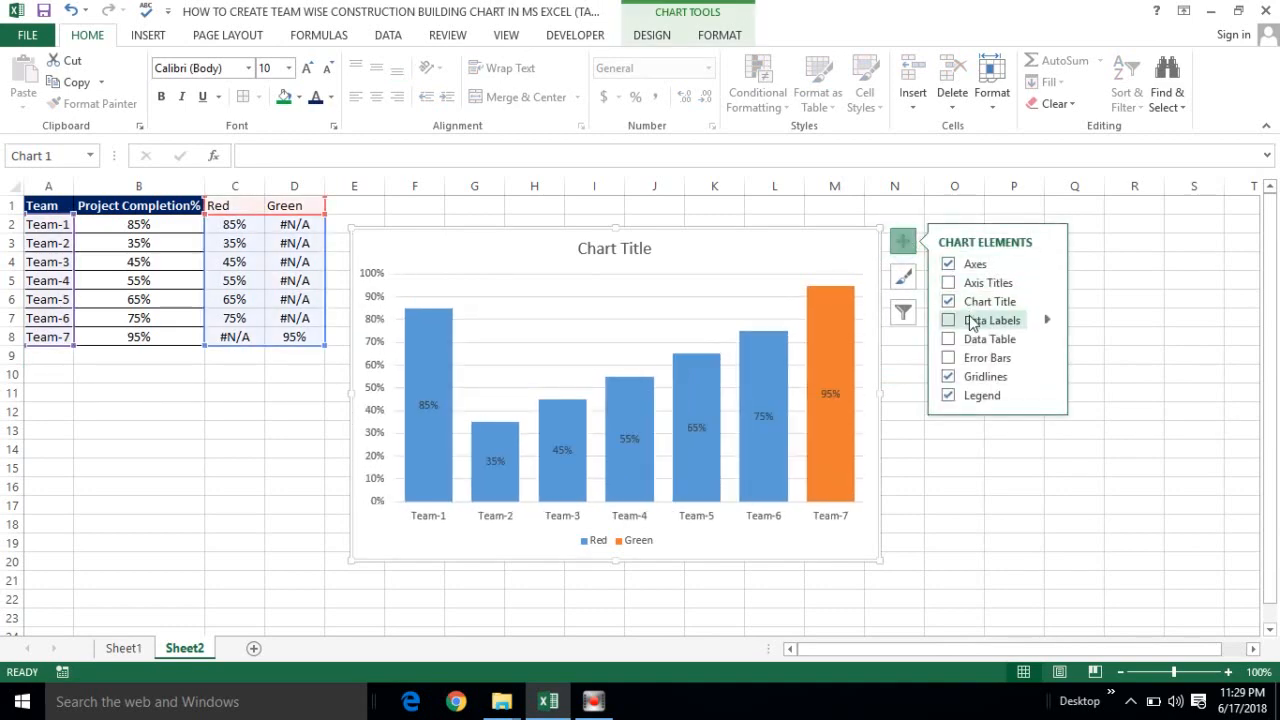
pyautogui.click(947, 377)
pyautogui.click(948, 396)
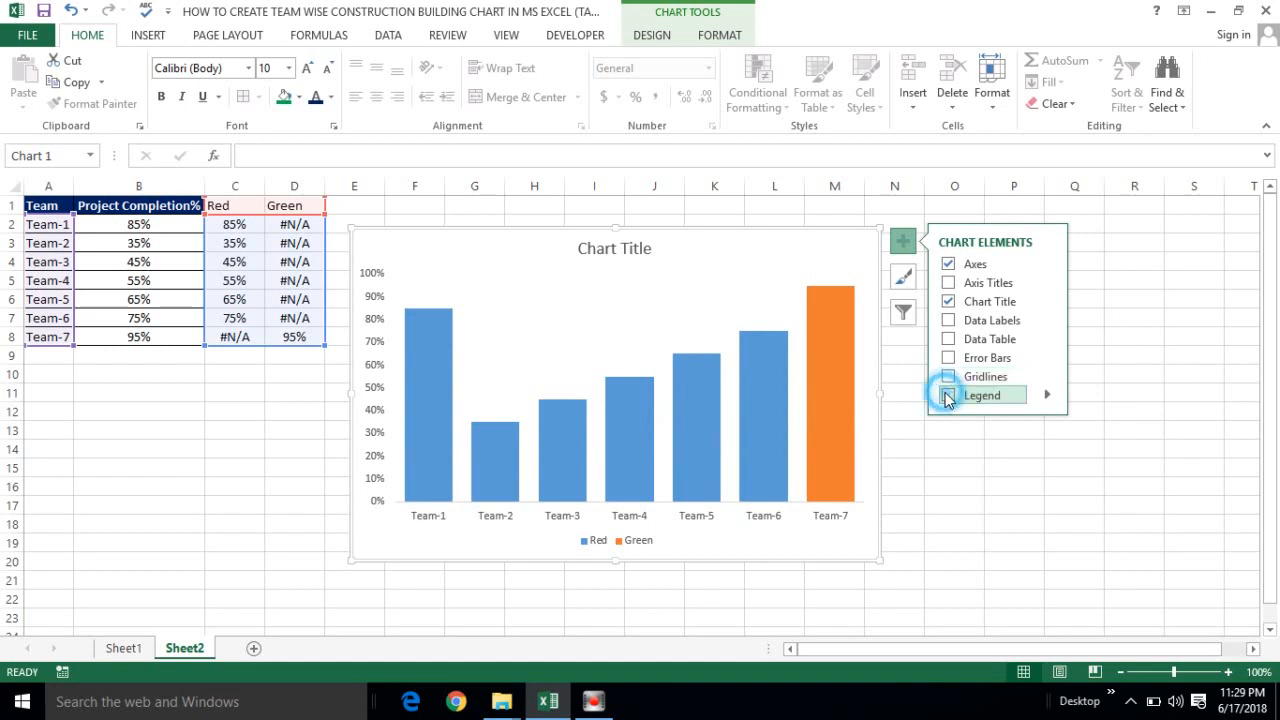
pyautogui.click(903, 241)
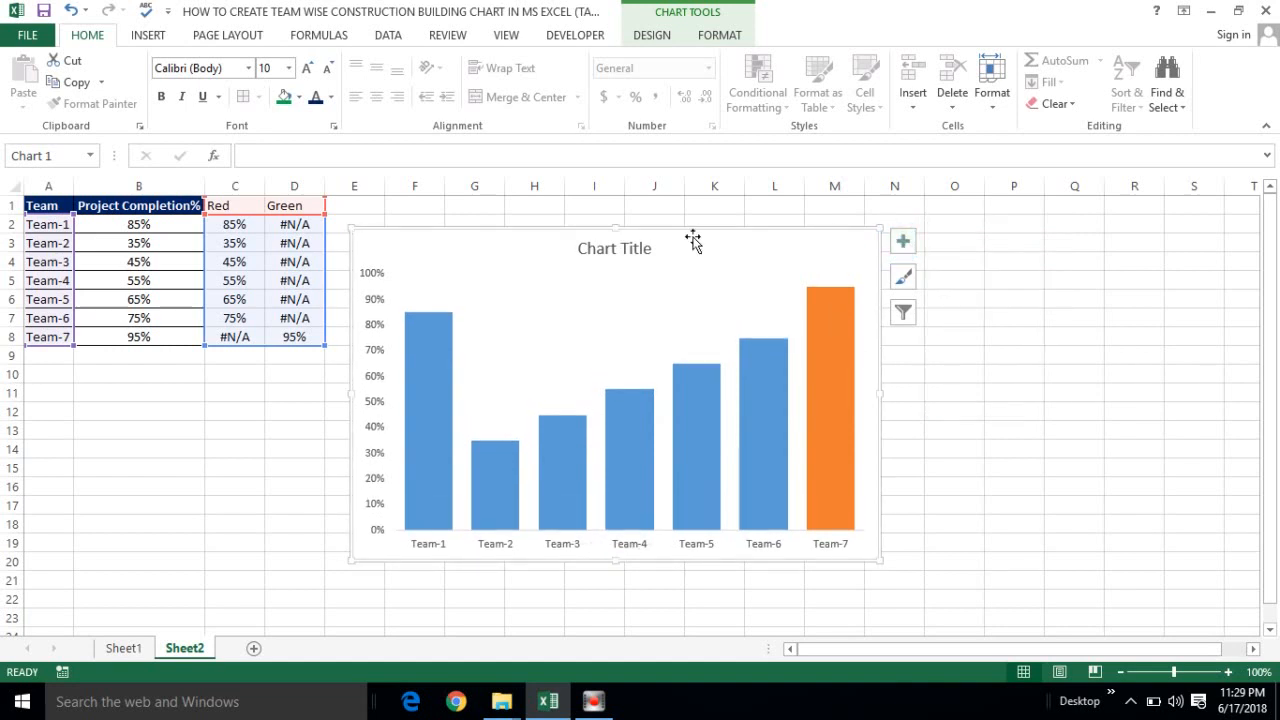
# Delete the chart's vertical percentage axis, and widen and reposition the chart beside the table so it spans columns E to P
pyautogui.click(377, 303)
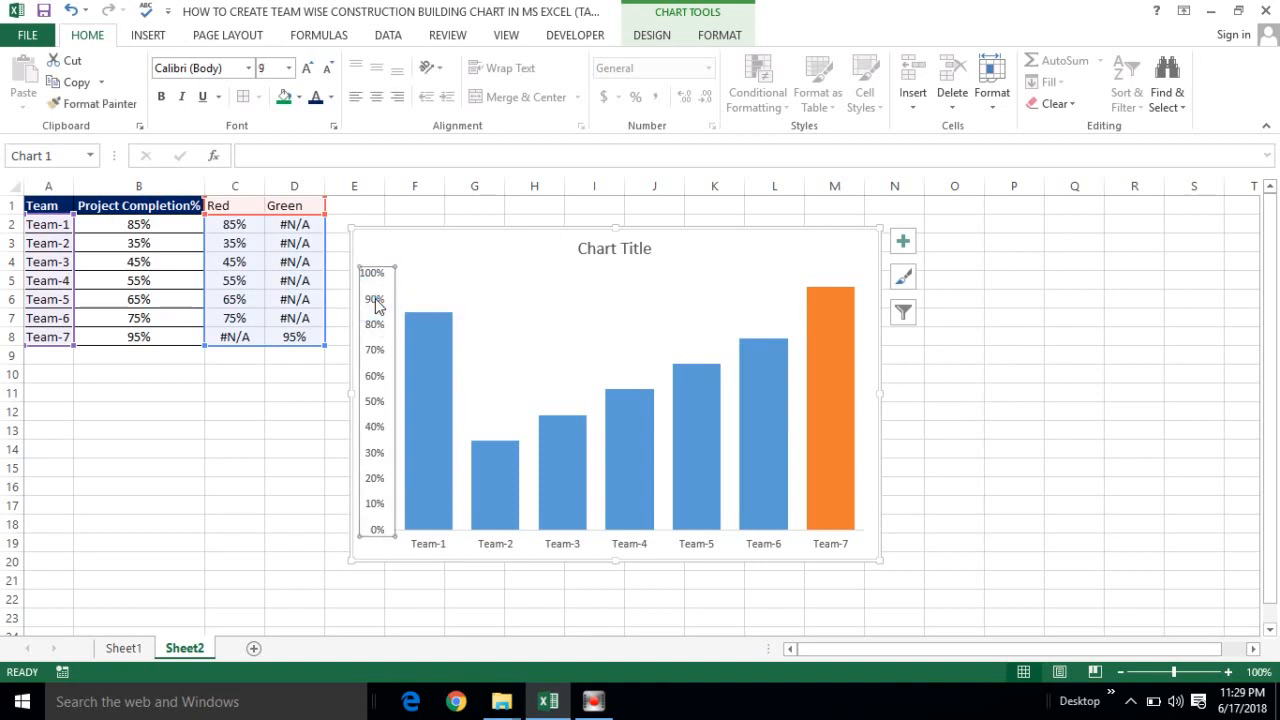
pyautogui.press('Delete')
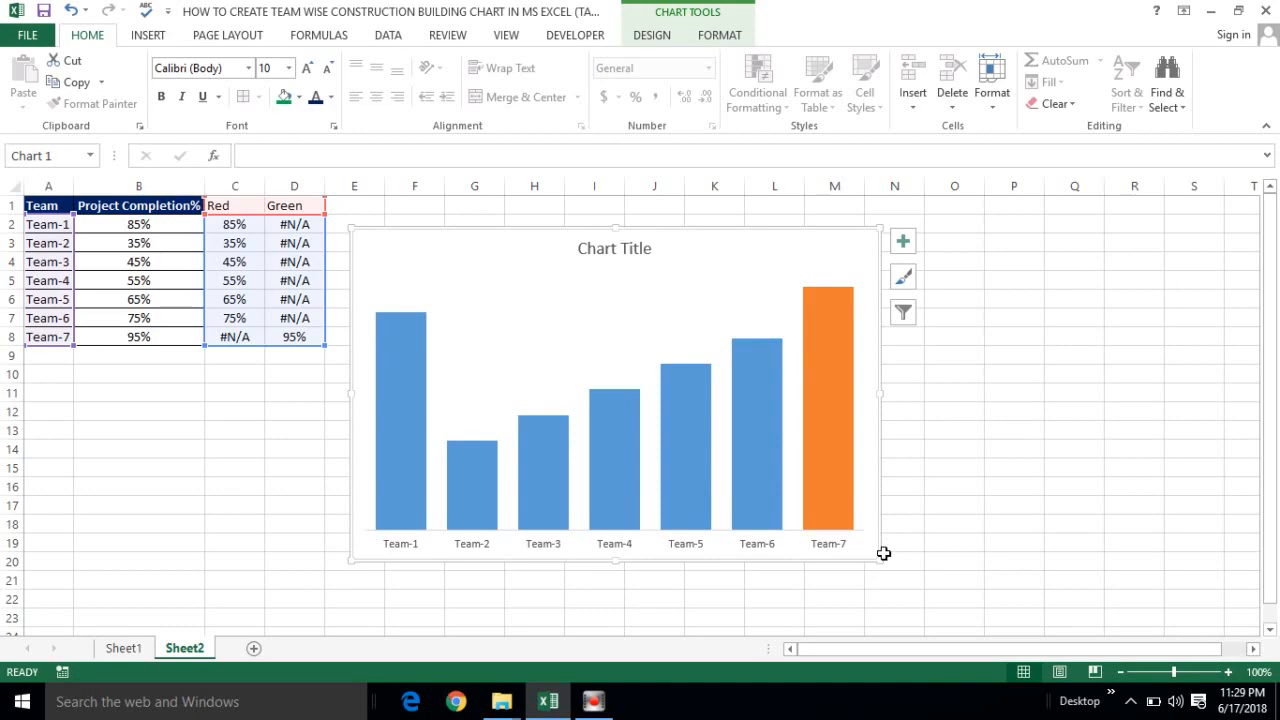
pyautogui.moveTo(878, 559); pyautogui.dragTo(1008, 540)
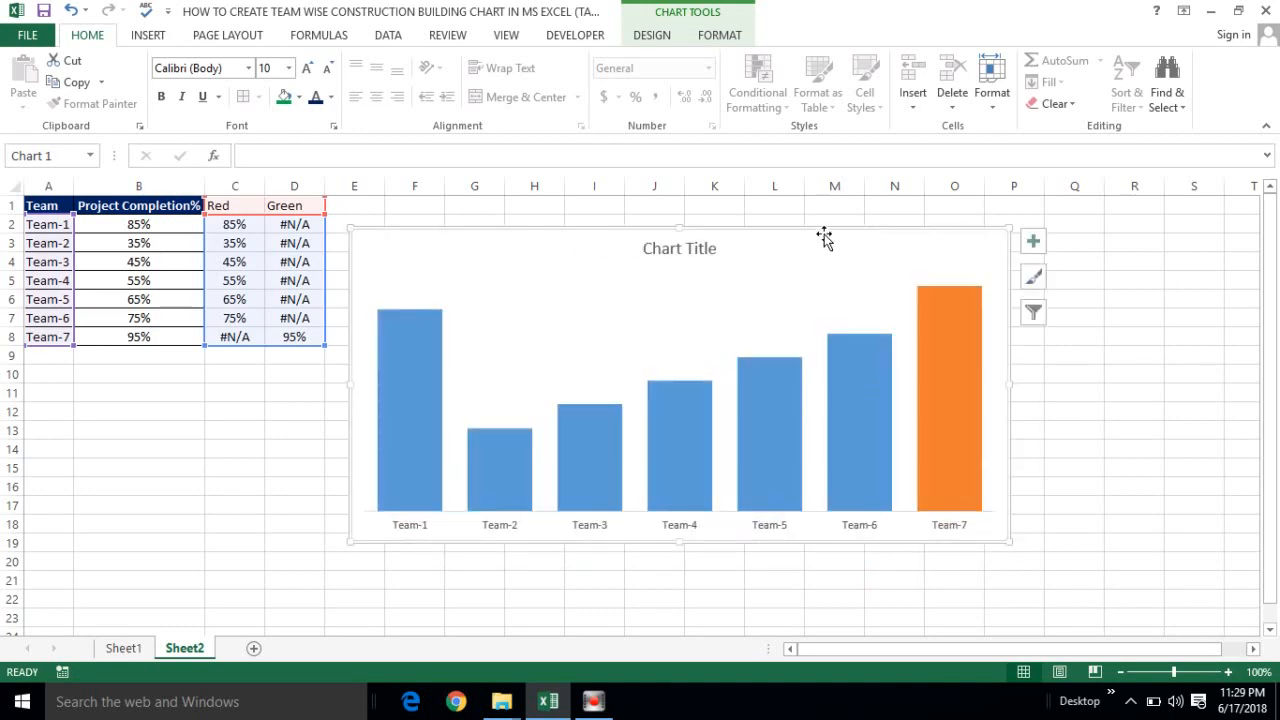
pyautogui.moveTo(823, 236); pyautogui.dragTo(850, 219)
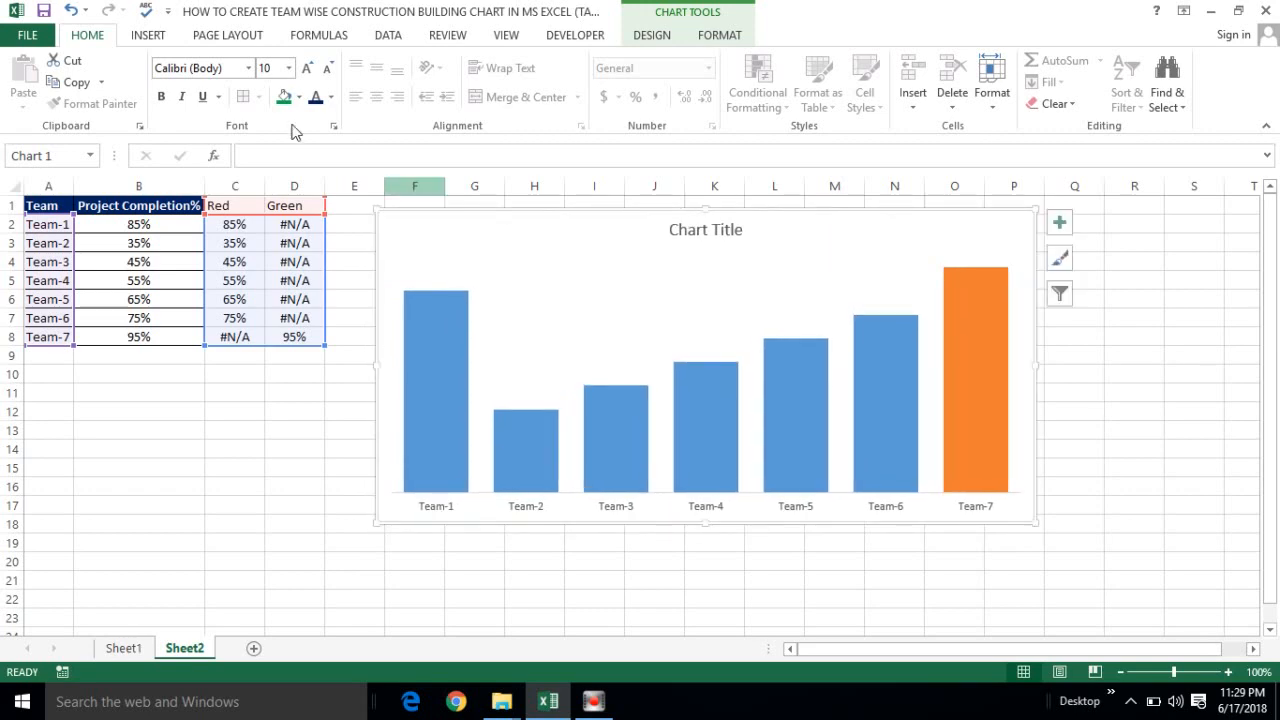
# Draw a rectangle about 0.4" high and 0.82" wide below the table and fill it with standard red
pyautogui.click(141, 36)
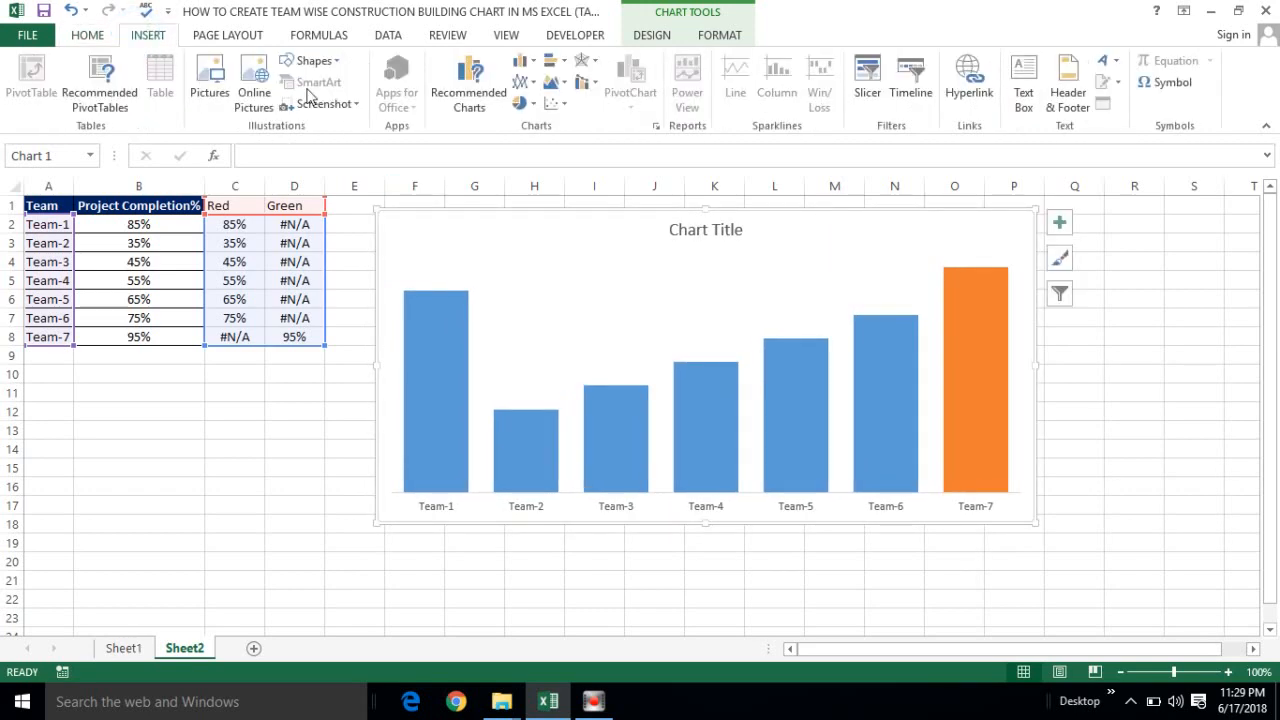
pyautogui.click(337, 66)
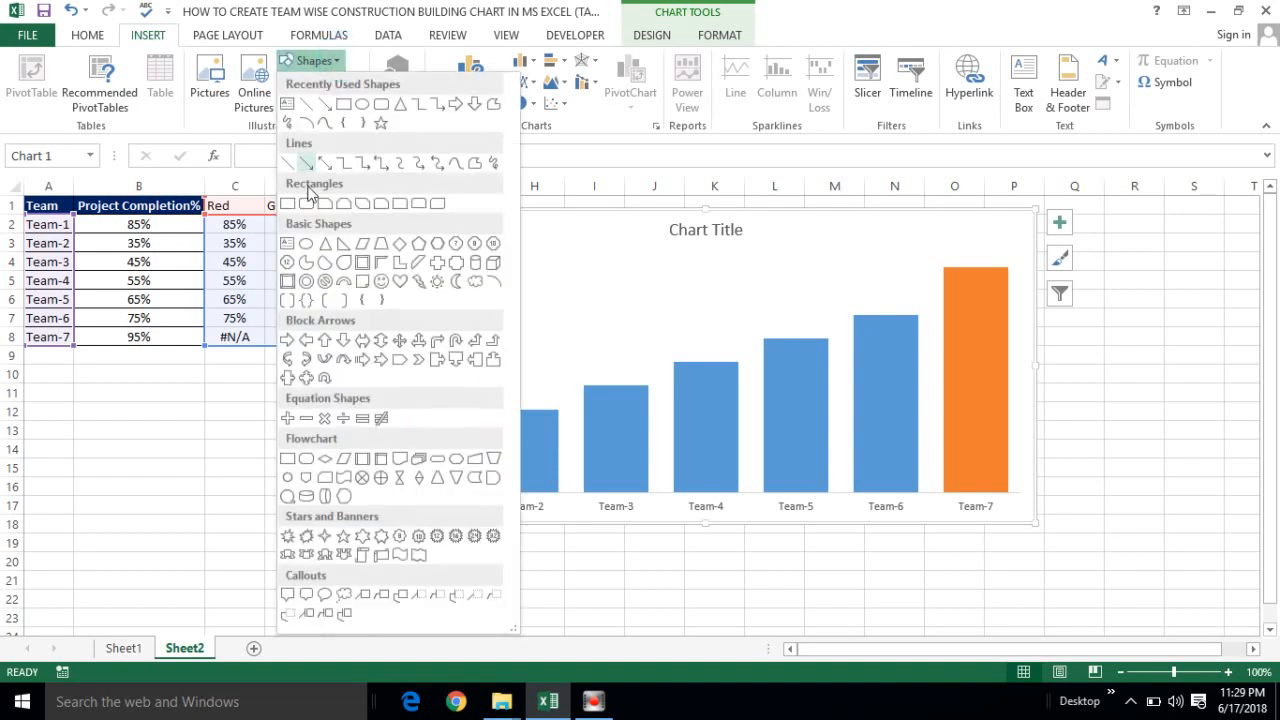
pyautogui.click(287, 205)
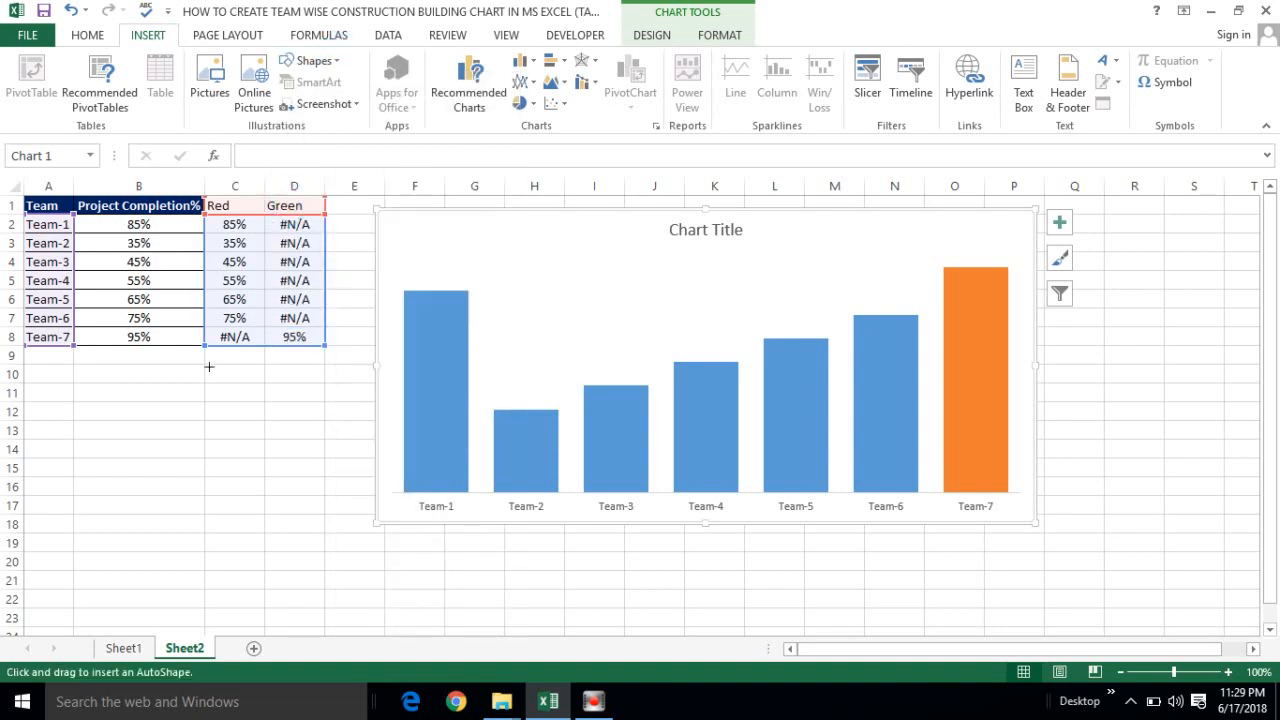
pyautogui.moveTo(116, 463)
pyautogui.mouseDown()
pyautogui.moveTo(172, 508)
pyautogui.moveTo(191, 498)
pyautogui.mouseUp()
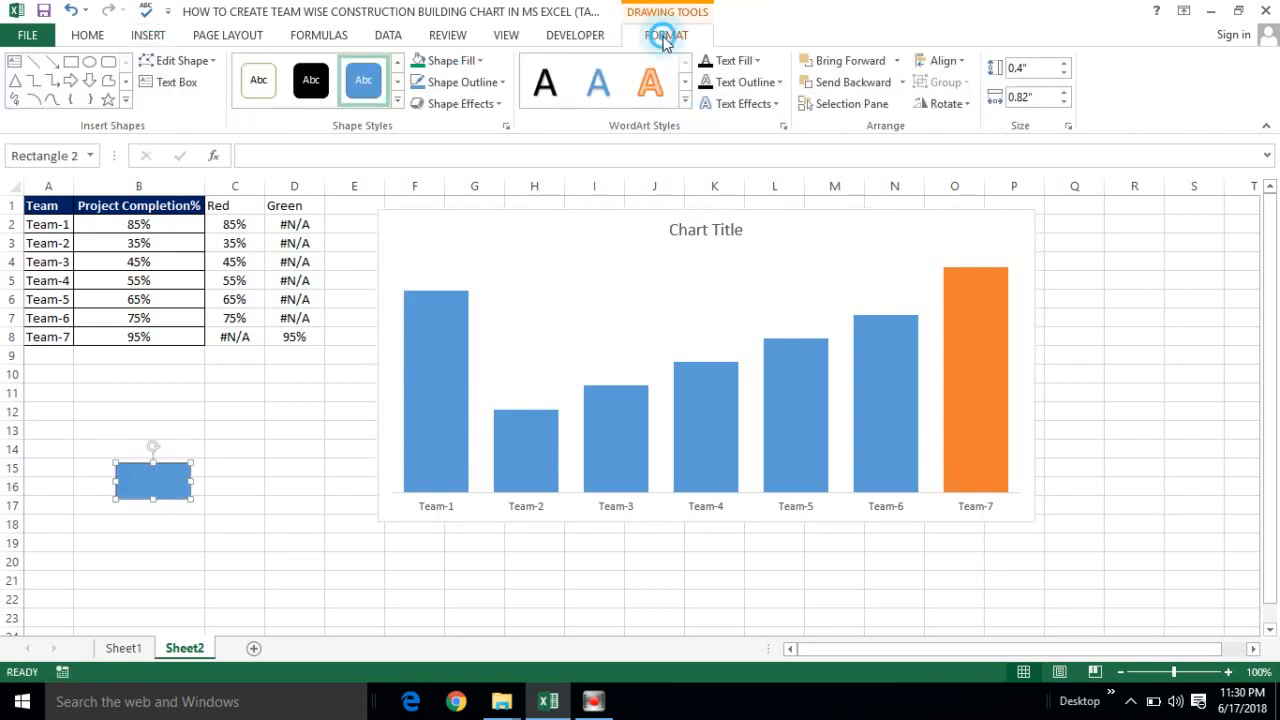
pyautogui.click(481, 62)
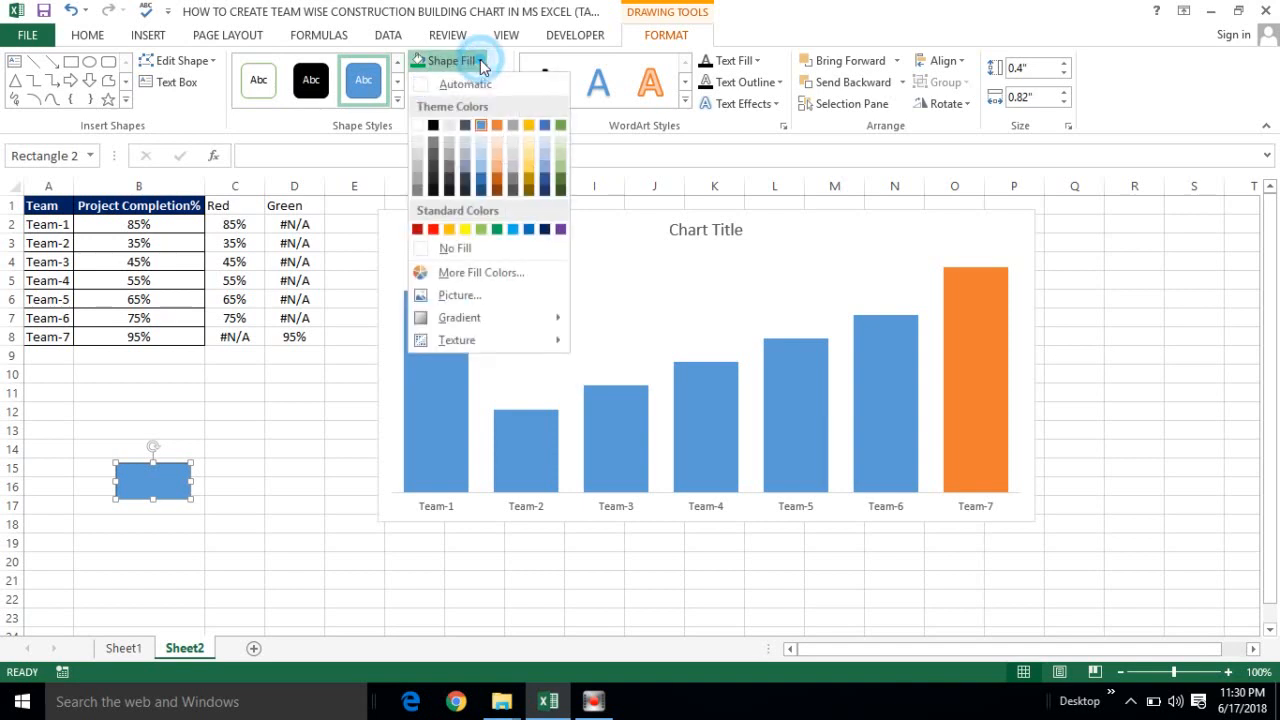
pyautogui.click(434, 229)
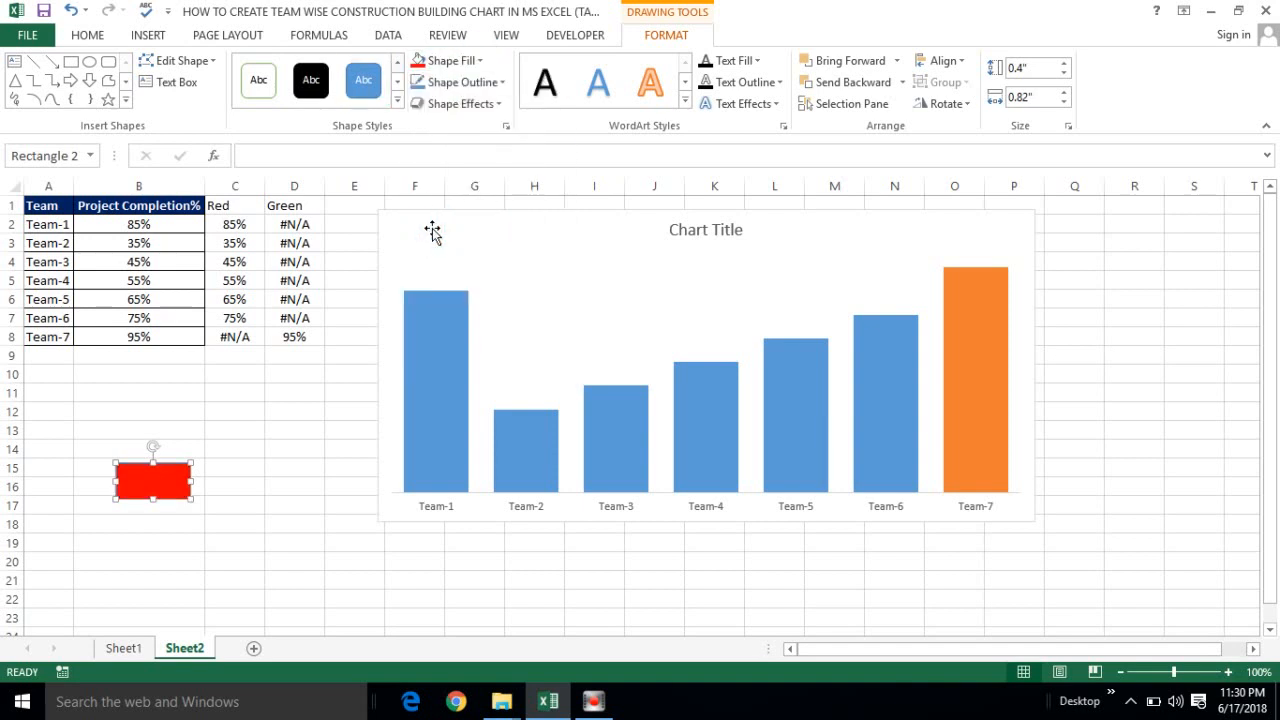
# Change the red rectangle's outline colour and resize it to 0.3" high and 0.7" wide
pyautogui.click(503, 83)
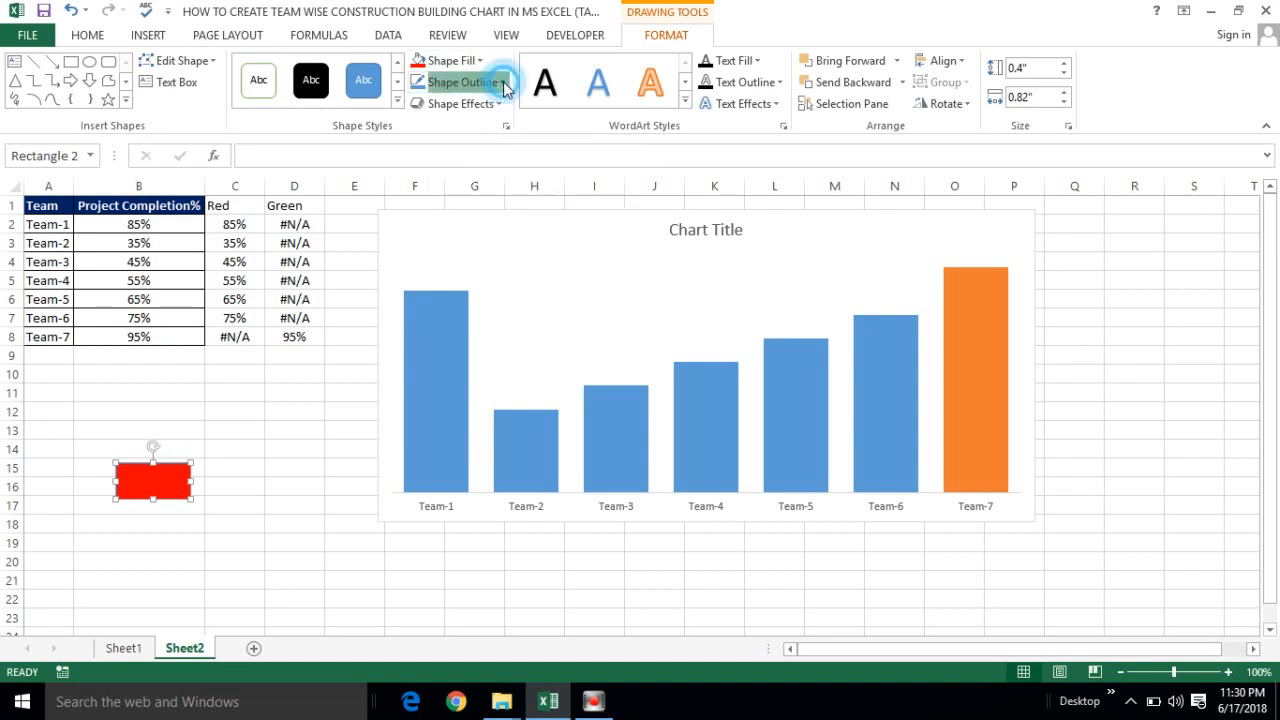
pyautogui.click(417, 210)
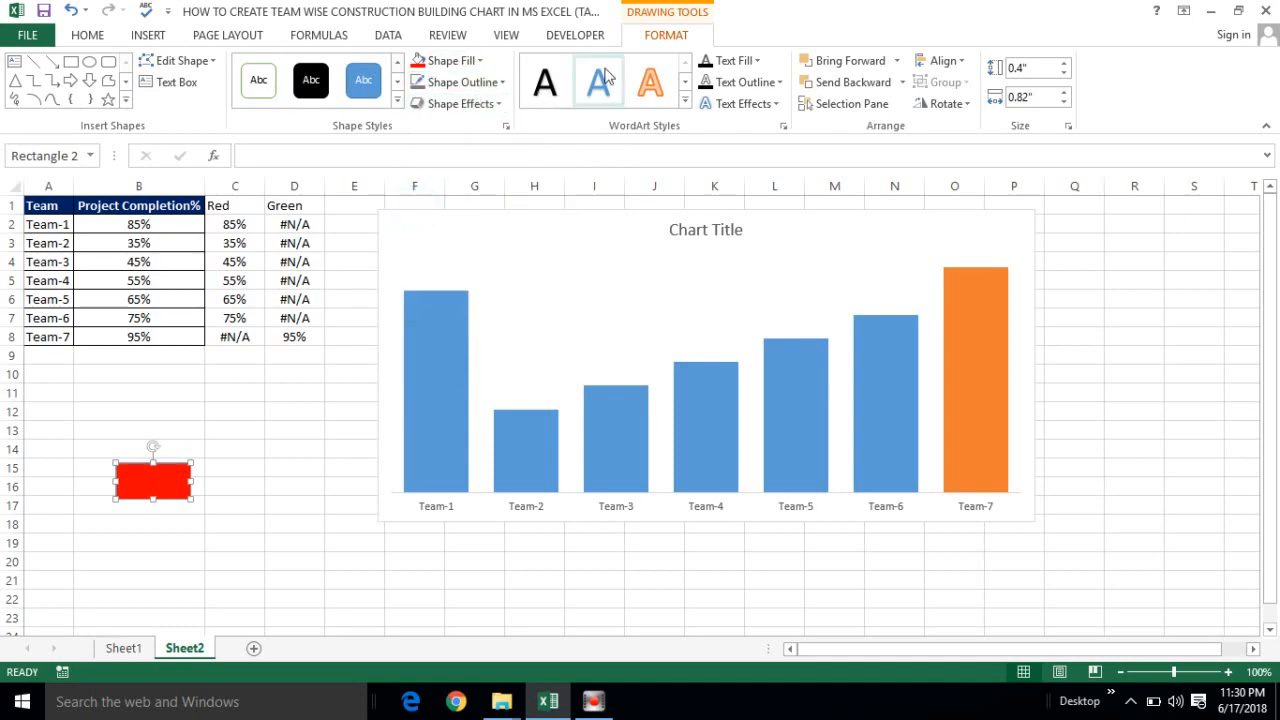
pyautogui.click(684, 40)
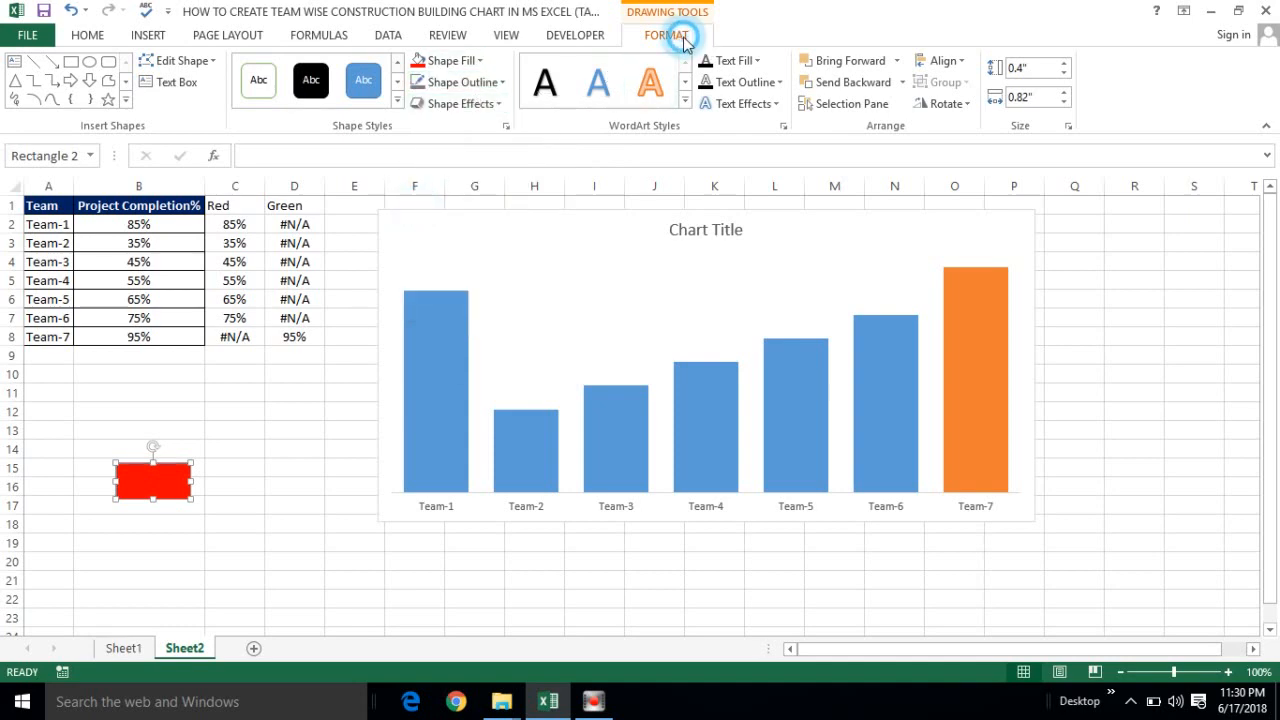
pyautogui.click(1032, 66)
pyautogui.press('BackSpace')
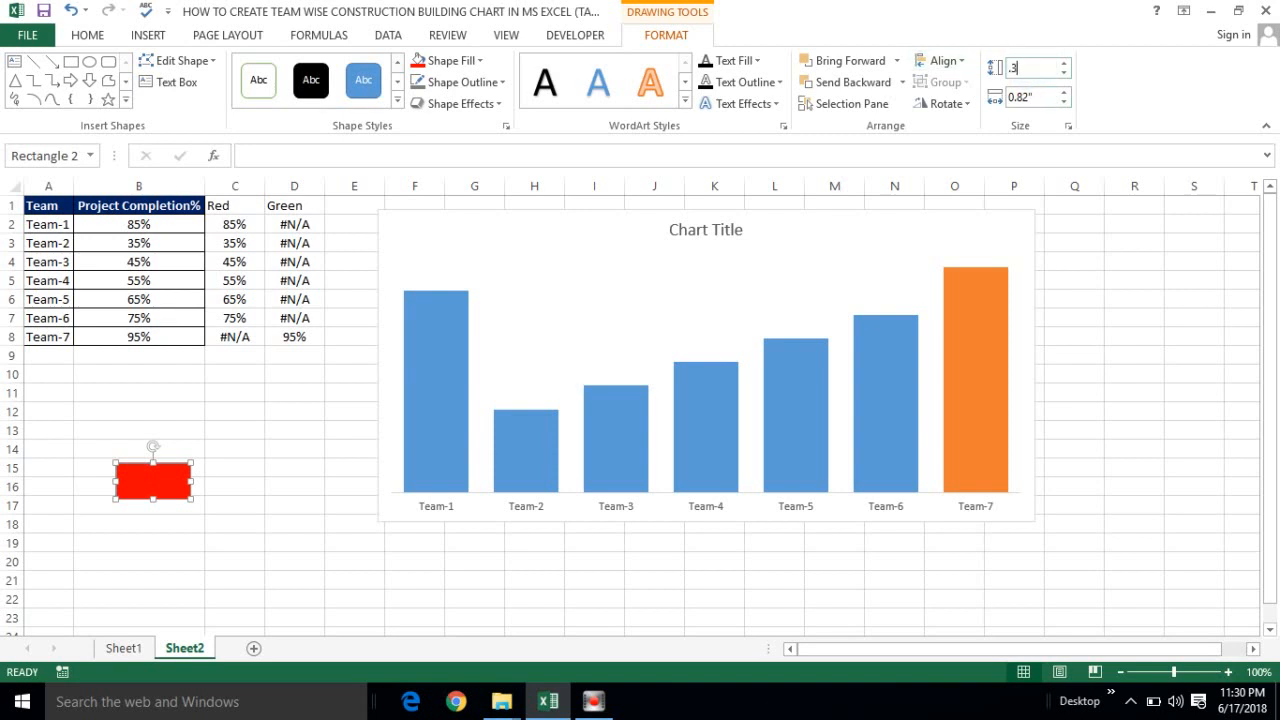
pyautogui.click(1043, 96)
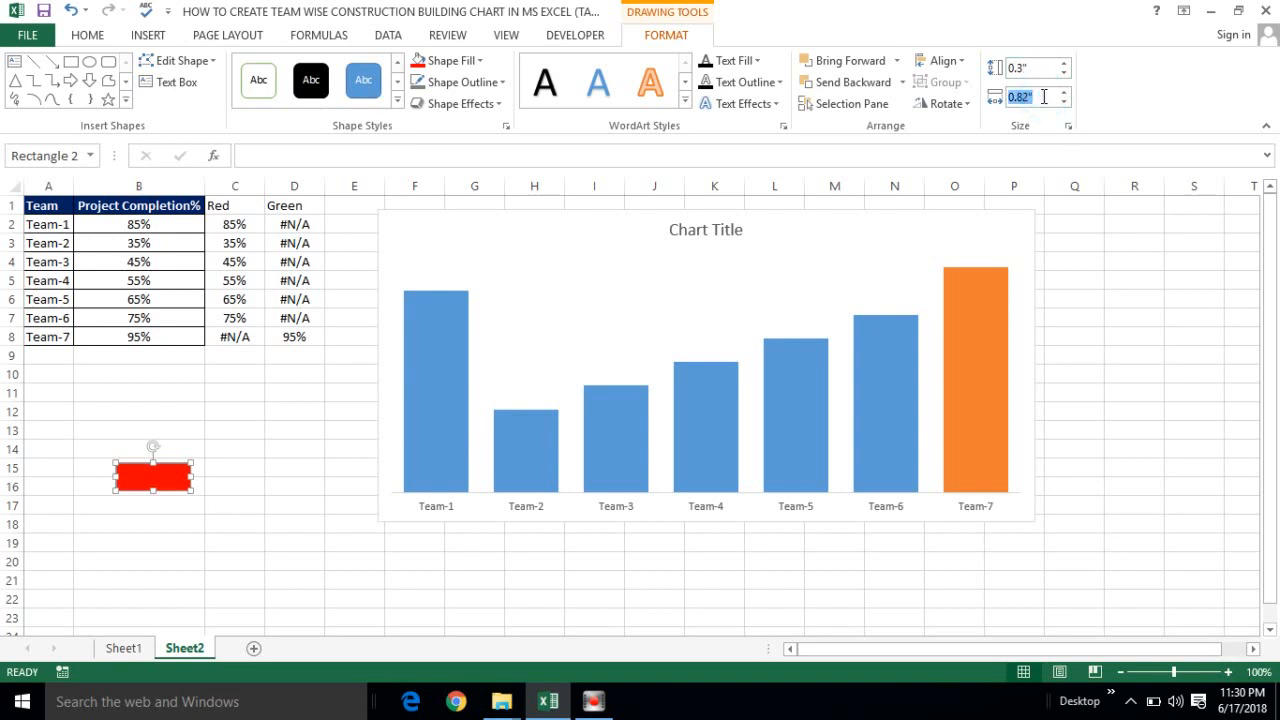
pyautogui.press('BackSpace')
pyautogui.click(274, 424)
# Make two copies of the red rectangle and line all three up as a brick row across rows 15 and 16
pyautogui.click(164, 467)
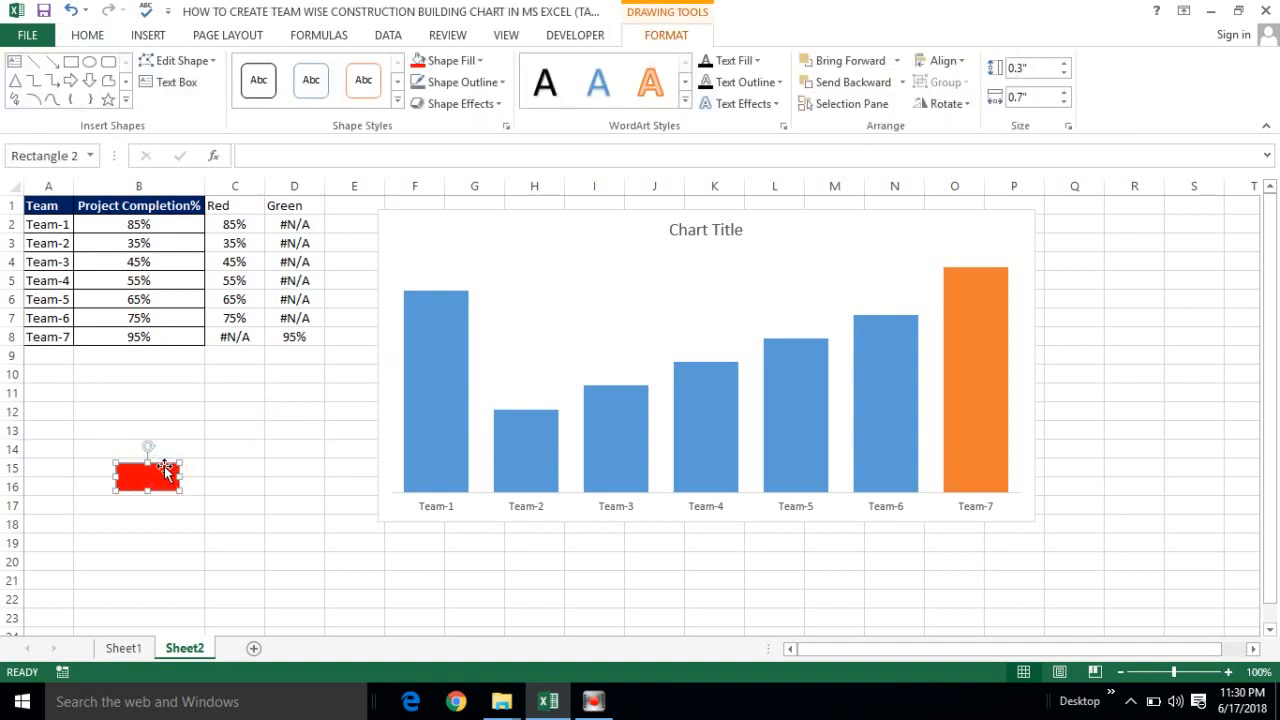
pyautogui.click(192, 468)
pyautogui.hotkey('ctrl', 'v')
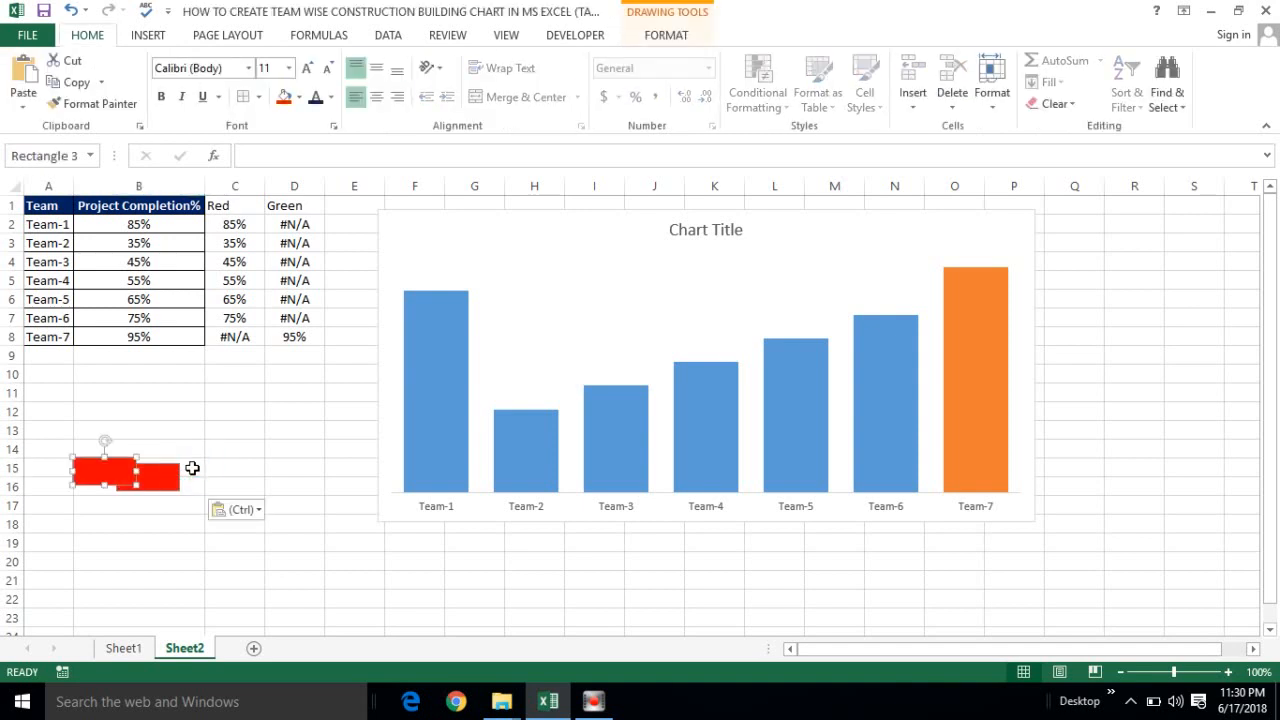
pyautogui.moveTo(118, 480); pyautogui.dragTo(353, 488)
pyautogui.click(80, 467)
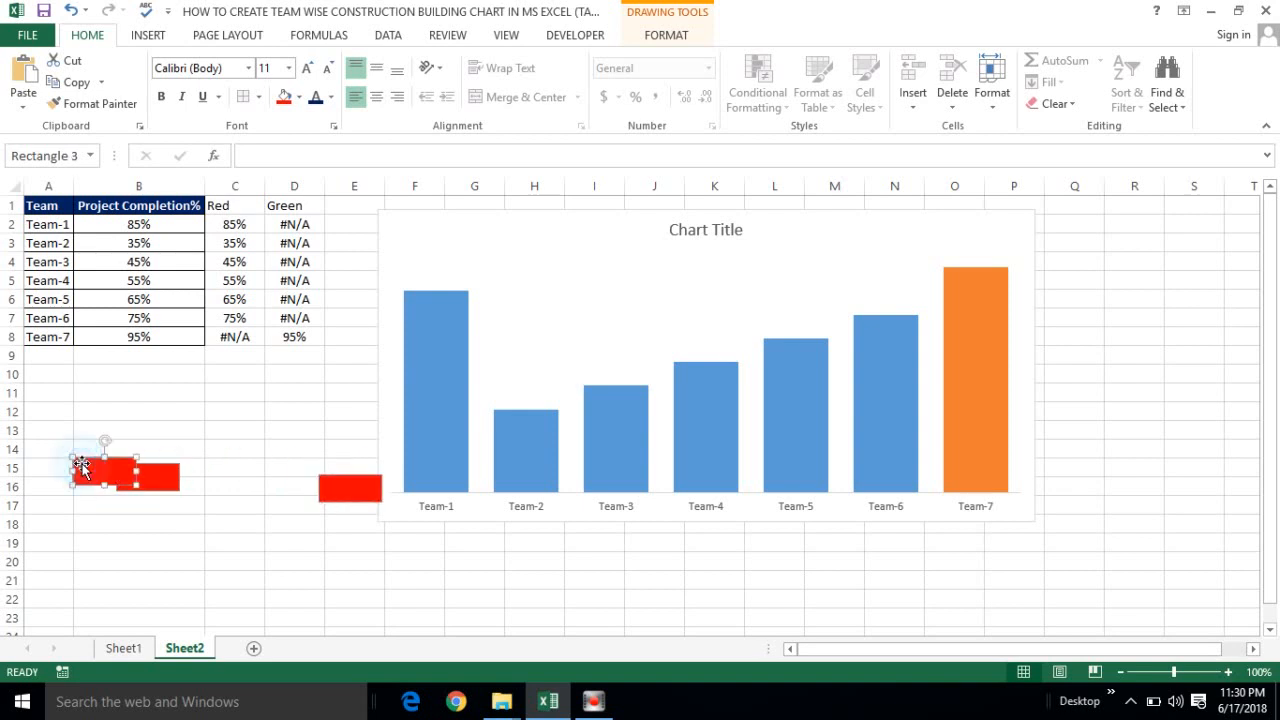
pyautogui.moveTo(80, 467); pyautogui.dragTo(190, 469)
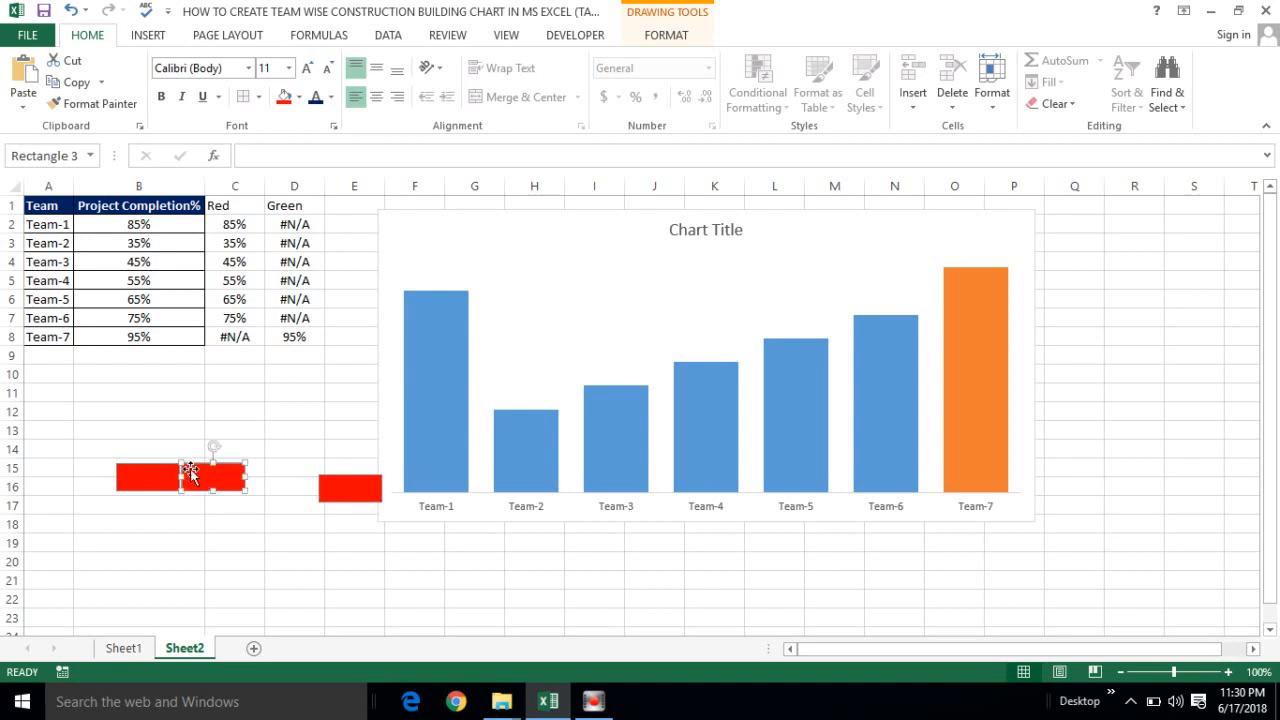
pyautogui.moveTo(354, 486); pyautogui.dragTo(282, 473)
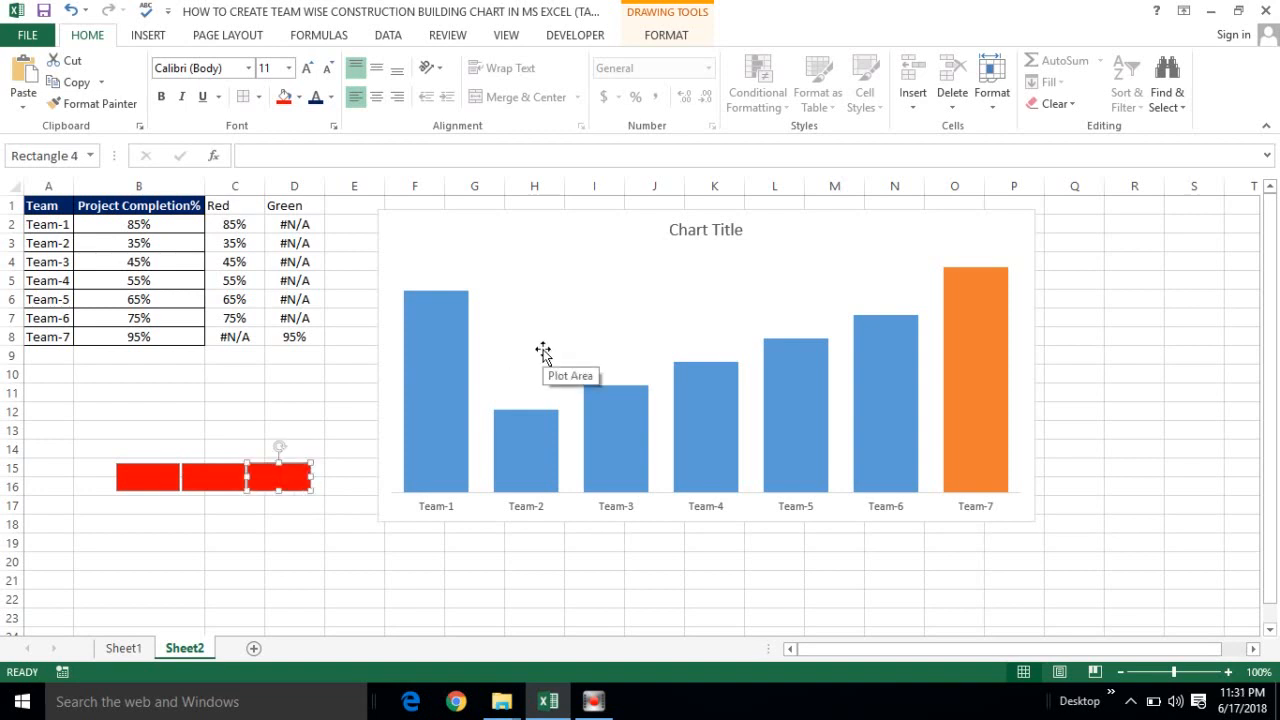
# Set the width of the third brick in the row to 0.35"
pyautogui.click(678, 36)
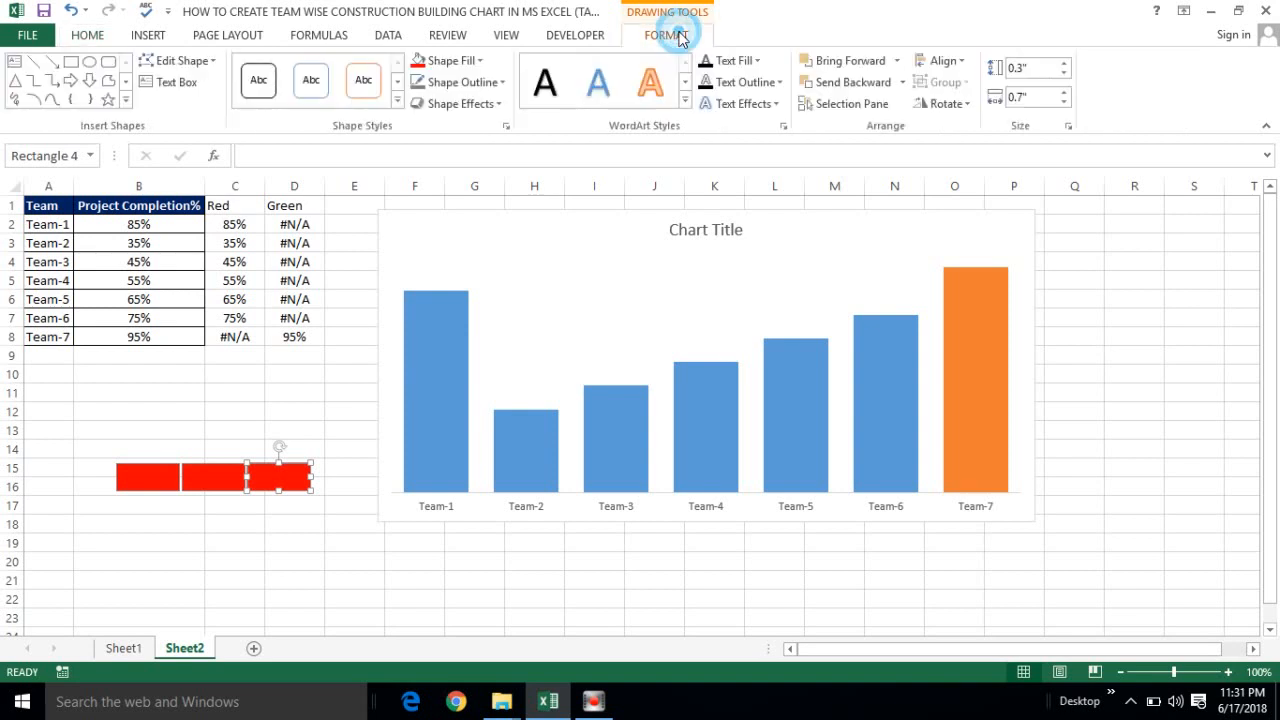
pyautogui.click(1033, 96)
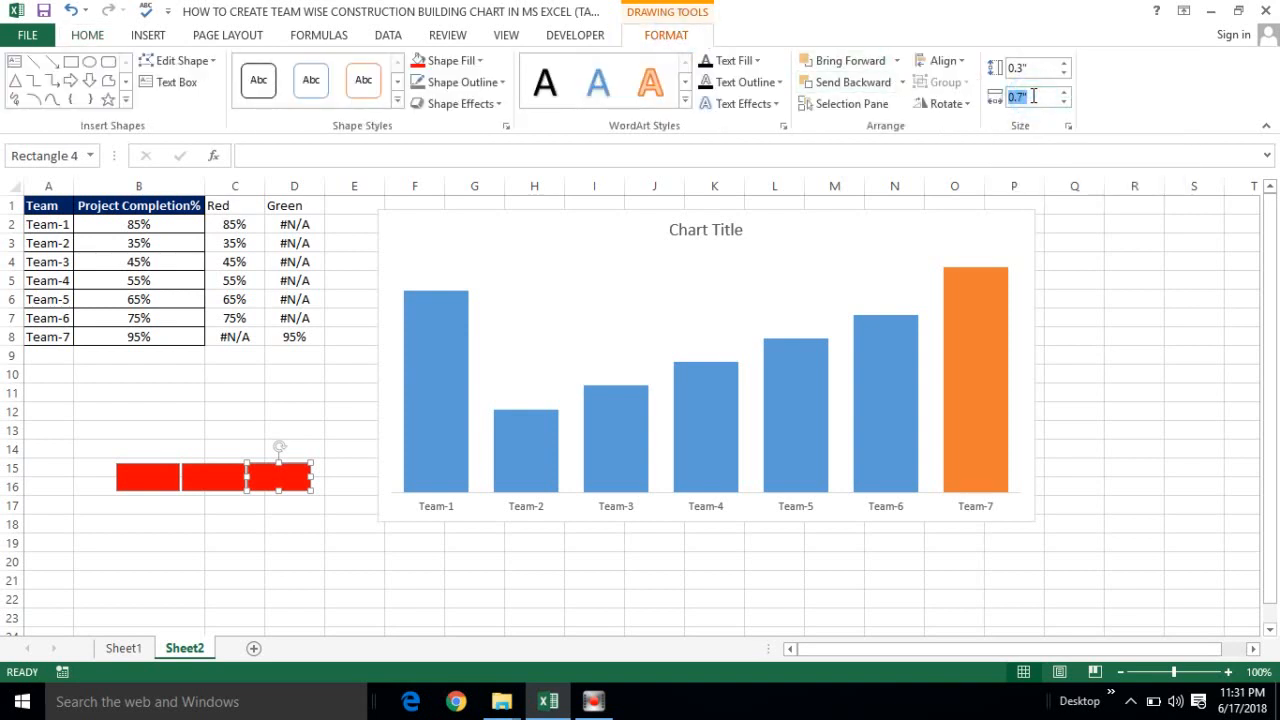
pyautogui.write('.35')
pyautogui.click(314, 378)
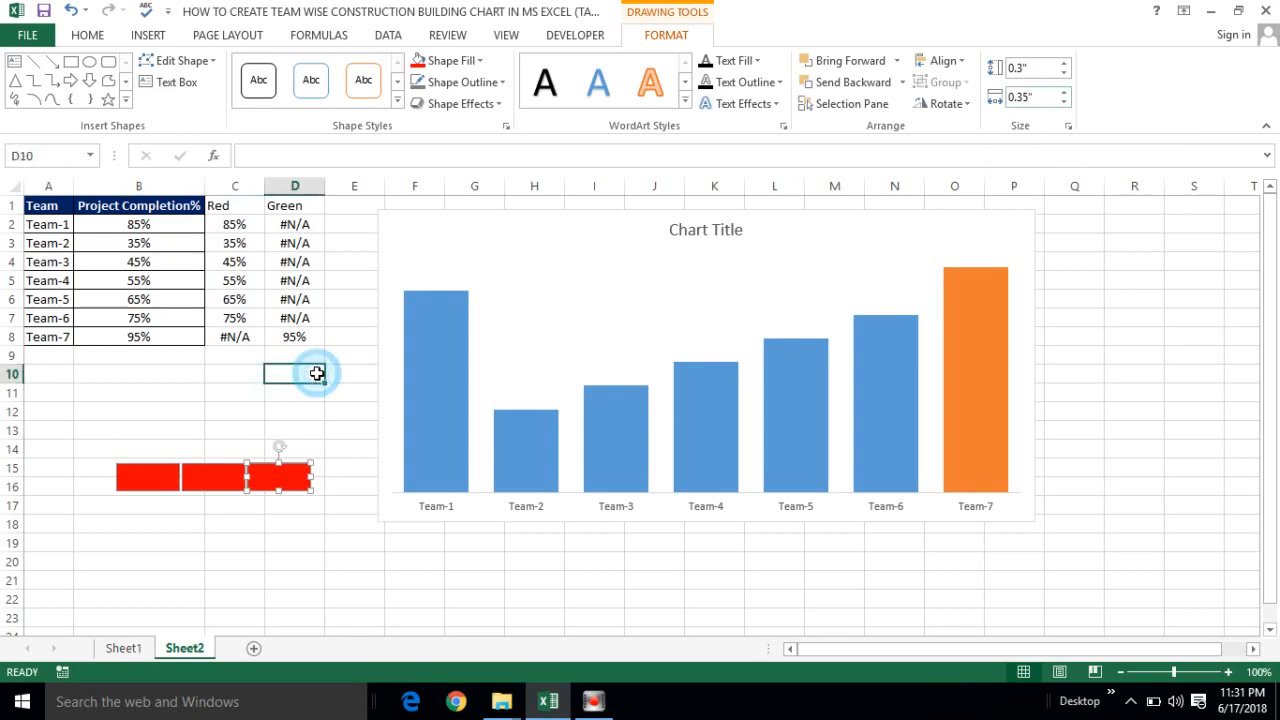
pyautogui.click(267, 477)
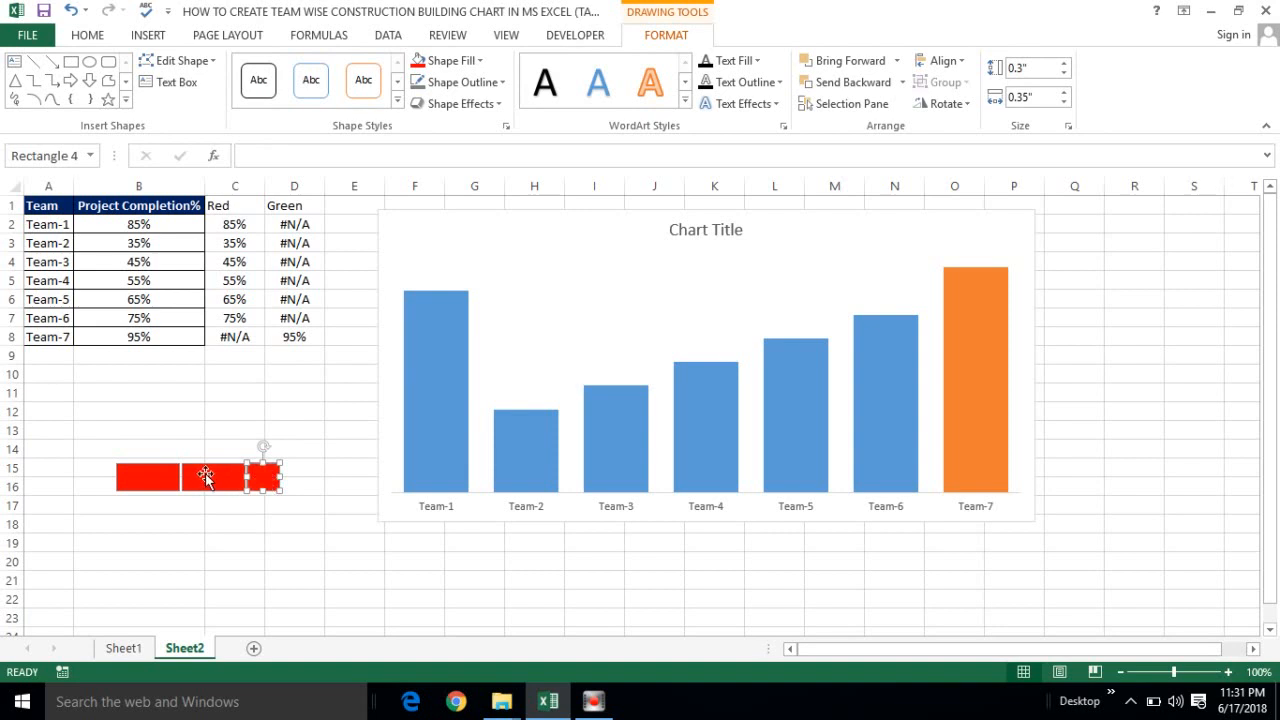
# Duplicate the two full-width bricks and place the copies just above the row, flush with the outer edge of the half brick
pyautogui.click(144, 485)
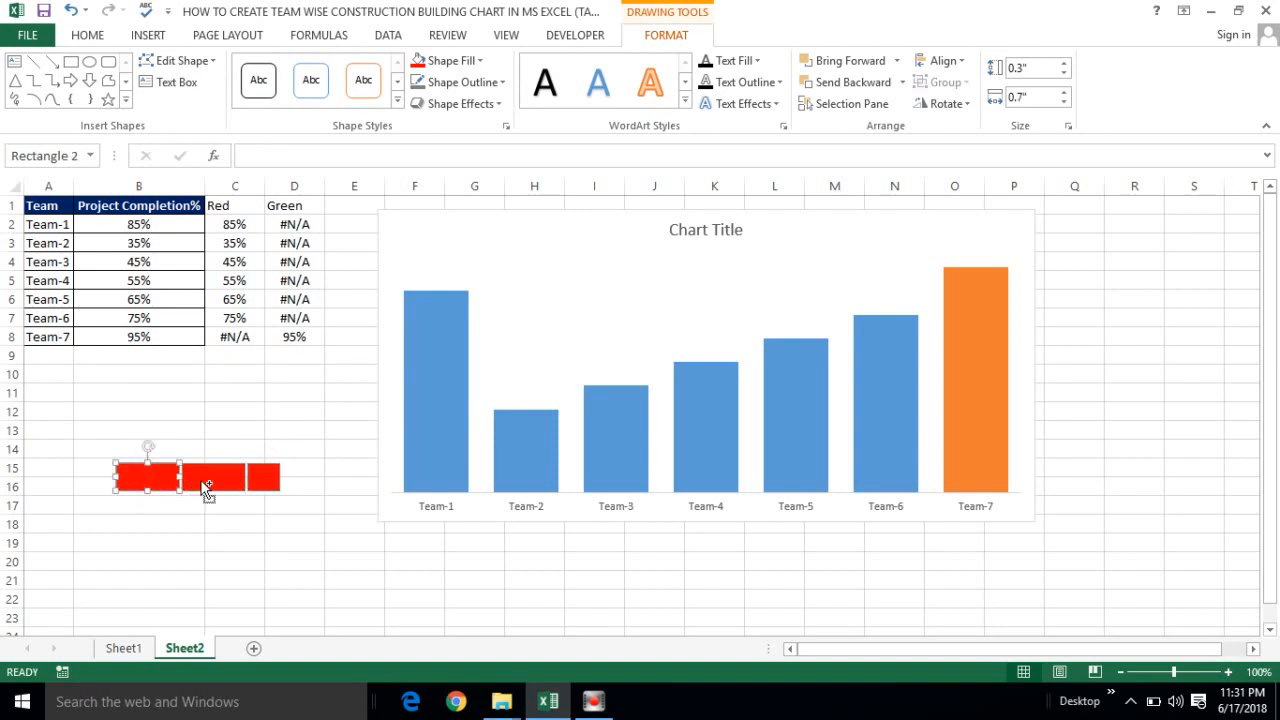
pyautogui.keyDown('ctrl'); pyautogui.click(207, 490); pyautogui.keyUp('ctrl')
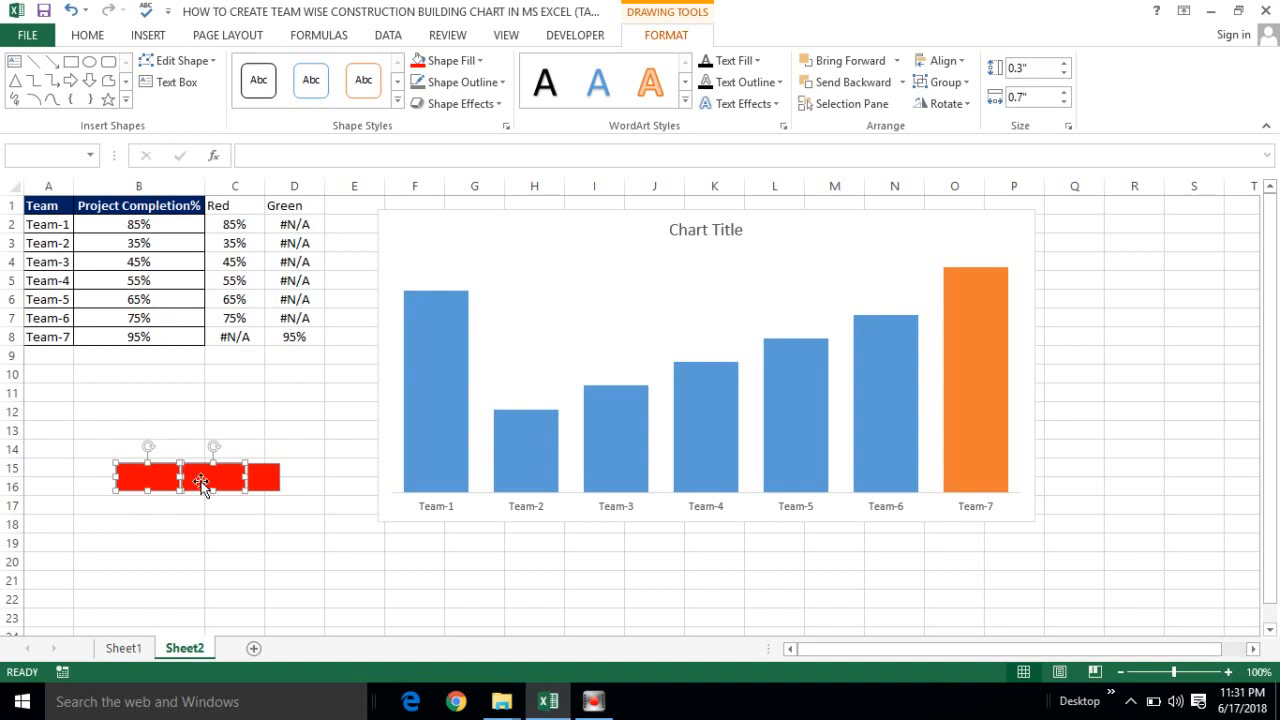
pyautogui.click(229, 447)
pyautogui.hotkey('ctrl', 'v')
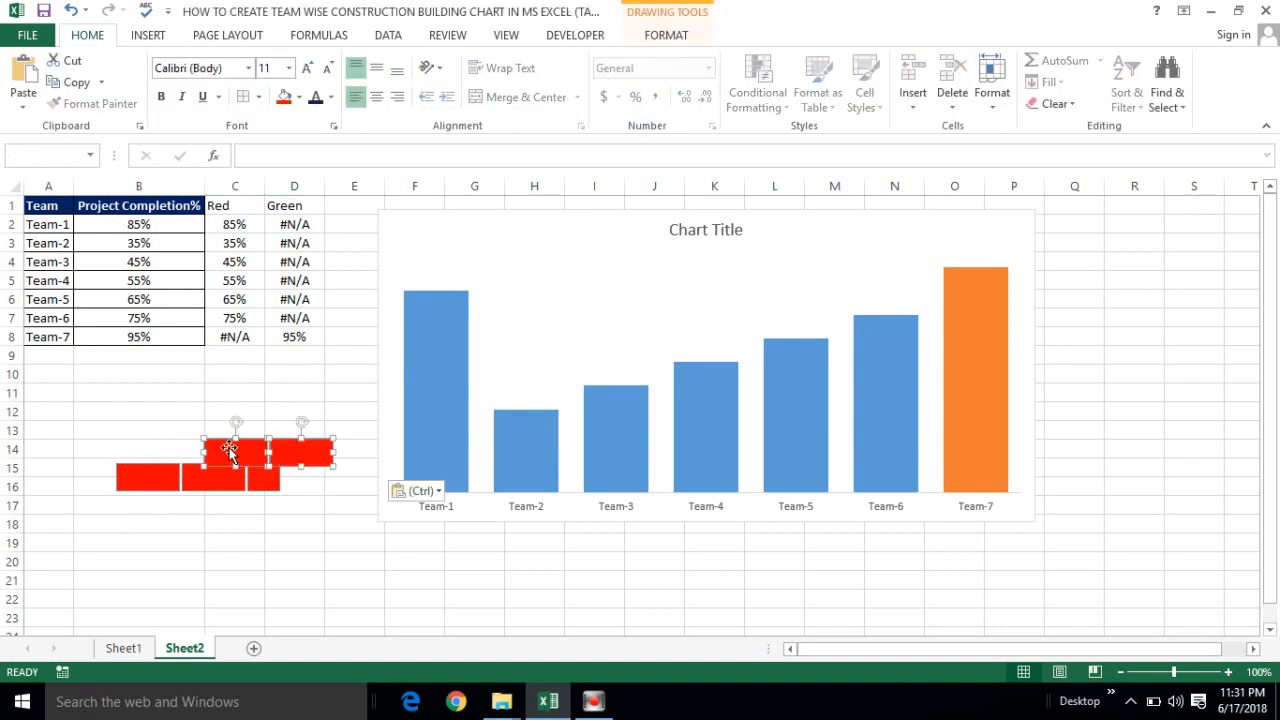
pyautogui.press('Left')
pyautogui.press('Left')
pyautogui.press('Left')
pyautogui.press('Left')
pyautogui.press('Left')
pyautogui.press('Left')
pyautogui.press('Left')
pyautogui.press('Left')
pyautogui.press('Left')
pyautogui.press('Left')
pyautogui.press('Left')
pyautogui.press('Left')
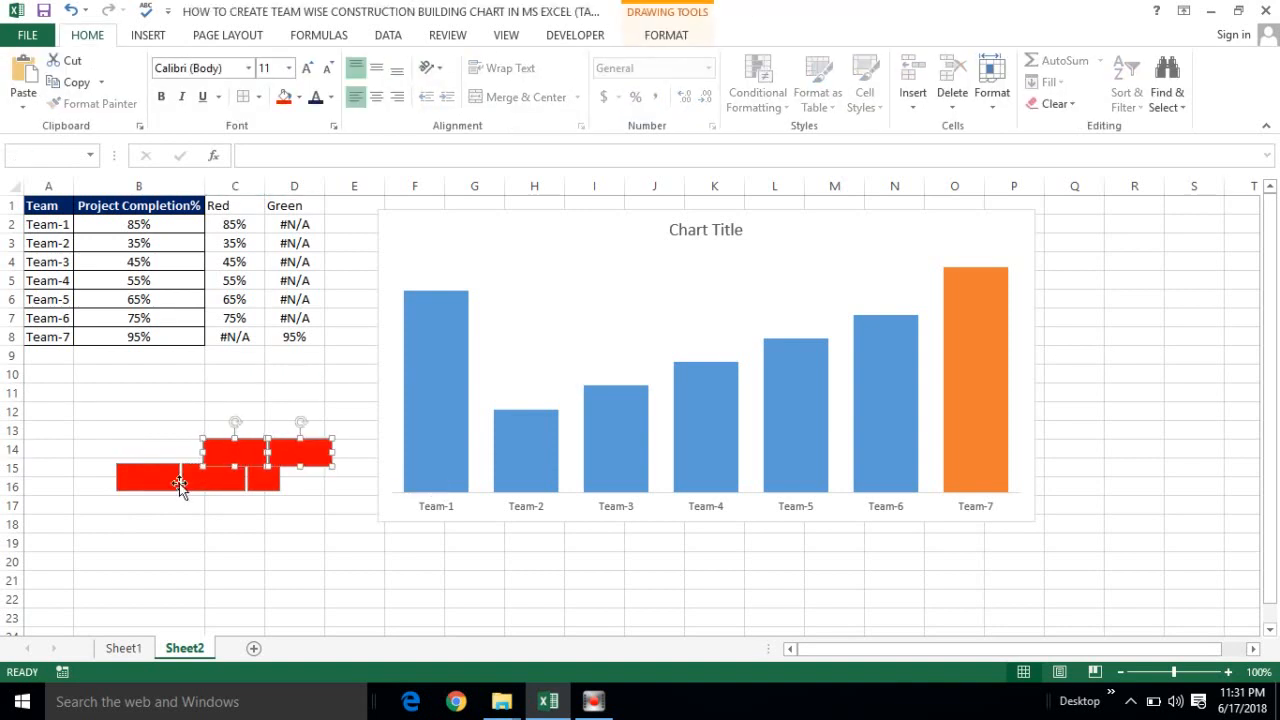
pyautogui.press('Left')
pyautogui.press('Left')
pyautogui.press('Left')
pyautogui.press('Left')
pyautogui.press('Left')
pyautogui.press('Left')
pyautogui.press('Left')
pyautogui.press('Left')
pyautogui.press('Left')
pyautogui.press('Left')
pyautogui.press('Left')
pyautogui.press('Left')
pyautogui.press('Left')
pyautogui.press('Left')
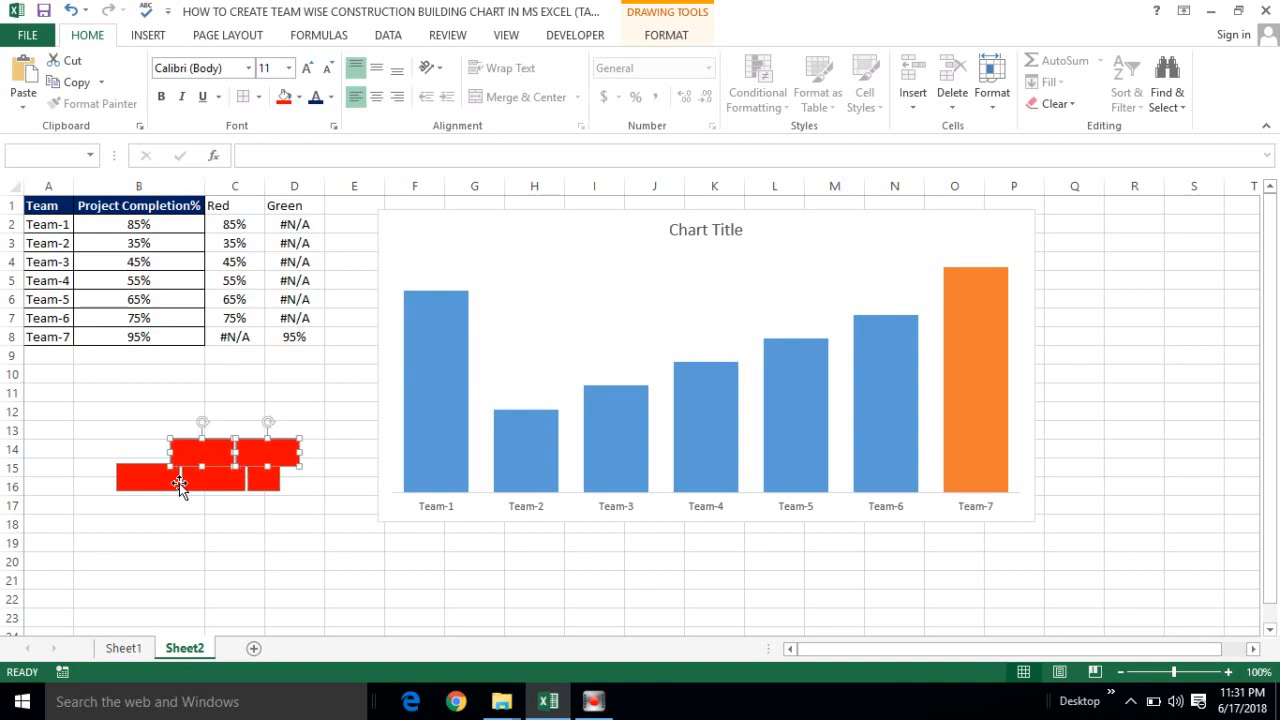
pyautogui.press('Up')
pyautogui.press('Up')
pyautogui.press('Up')
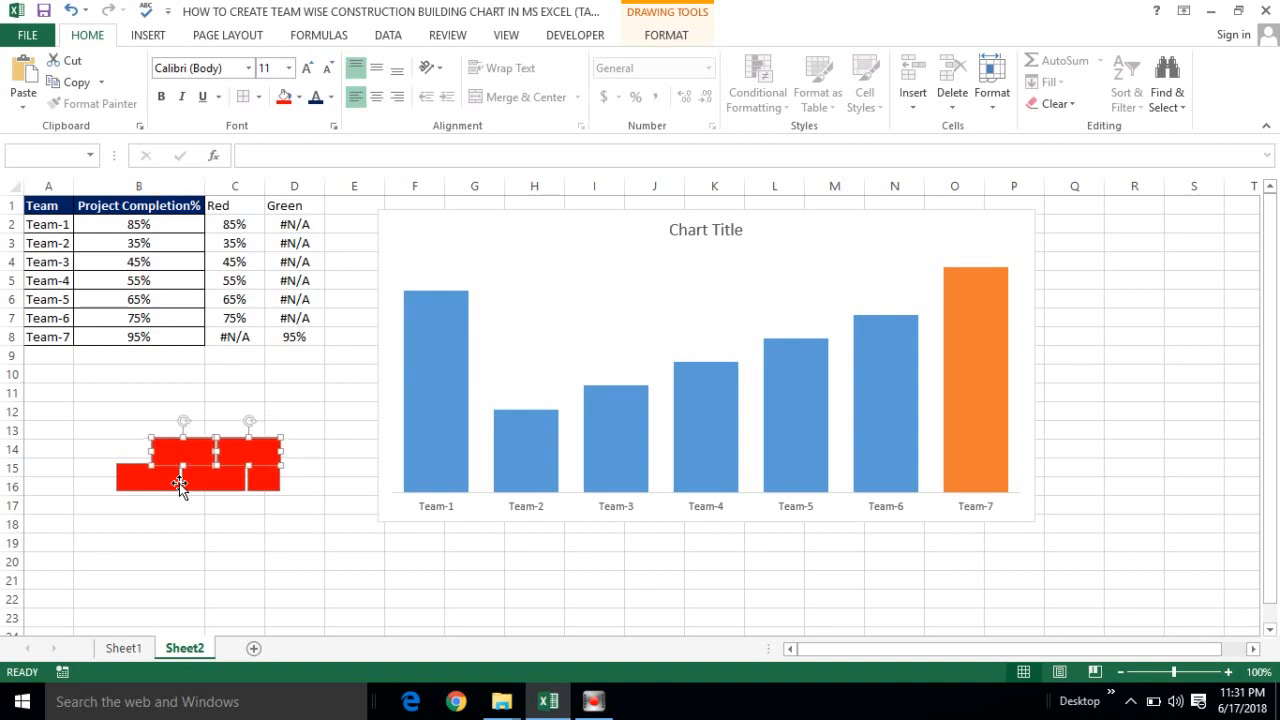
pyautogui.press('Up')
pyautogui.press('Up')
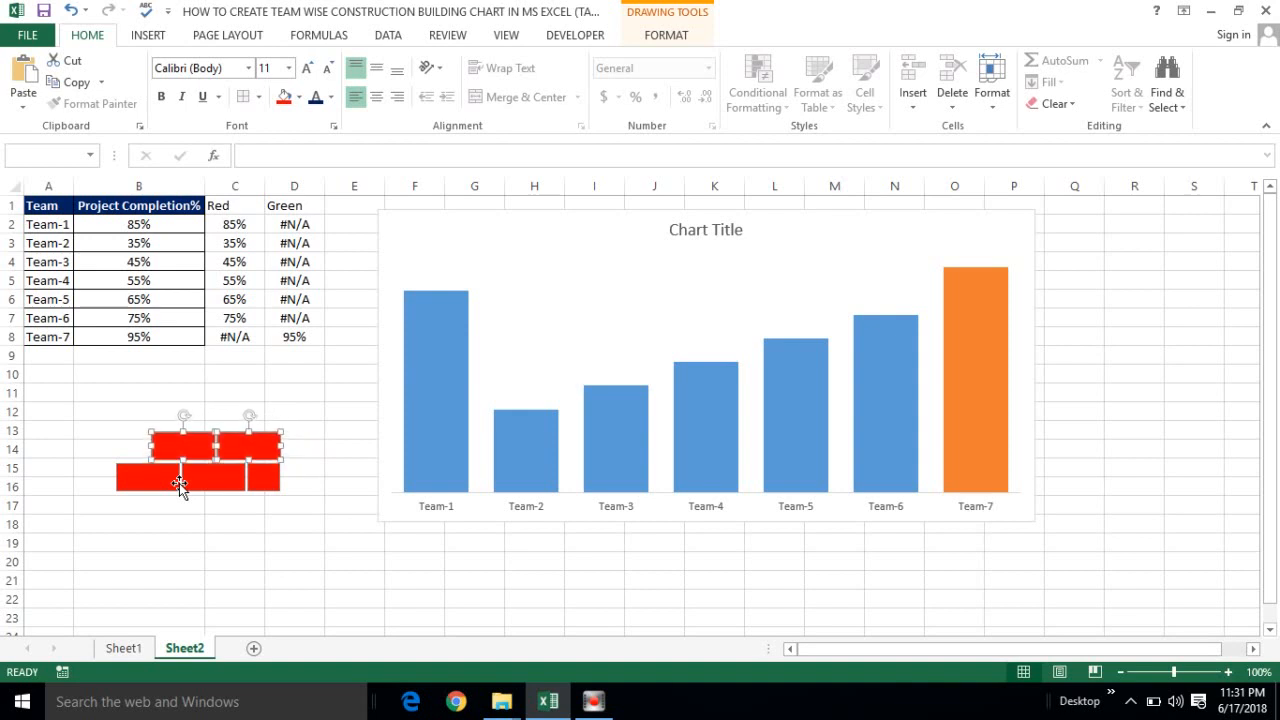
pyautogui.click(80, 557)
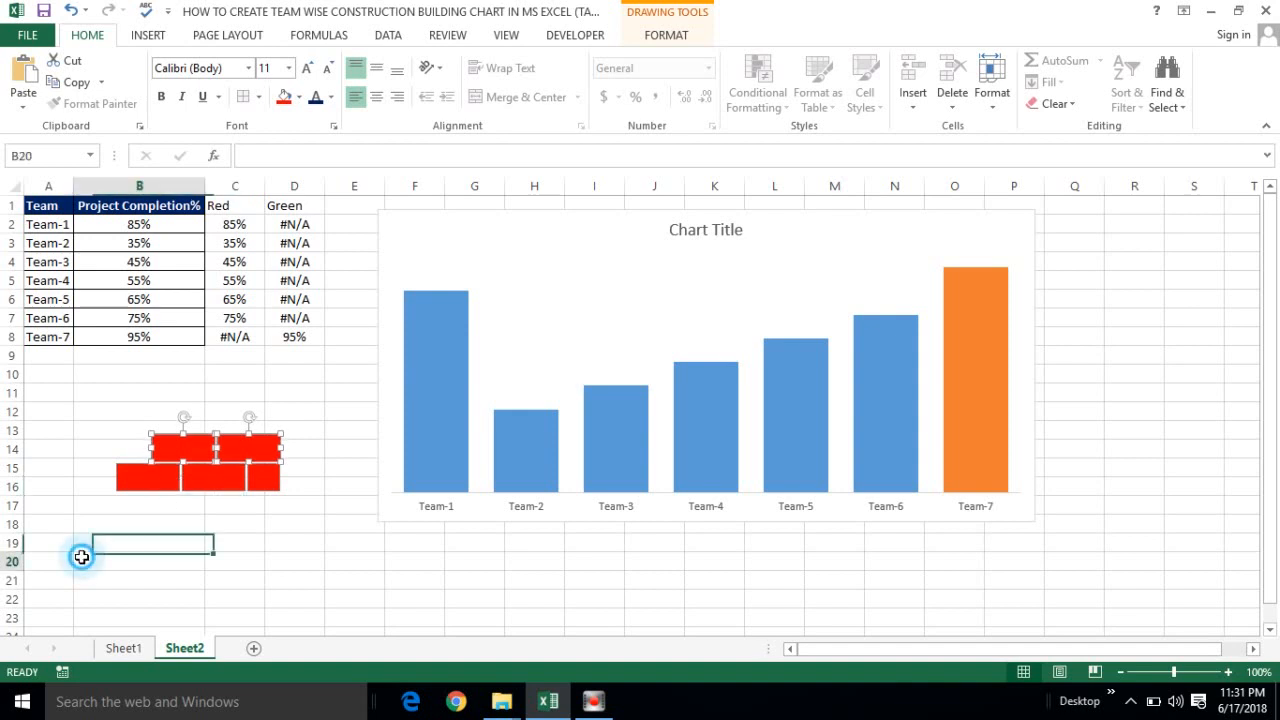
# Duplicate the half-width brick and fit the copy into the open left end of the upper row
pyautogui.click(257, 478)
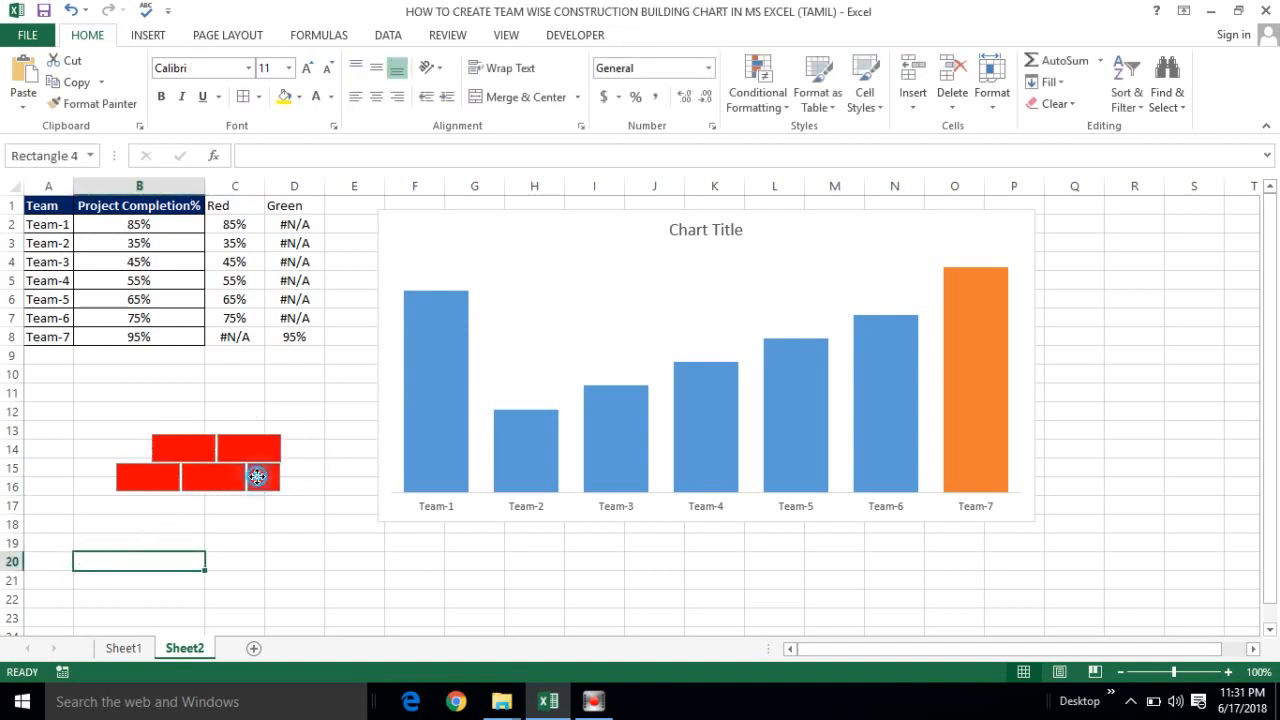
pyautogui.click(125, 445)
pyautogui.hotkey('ctrl', 'v')
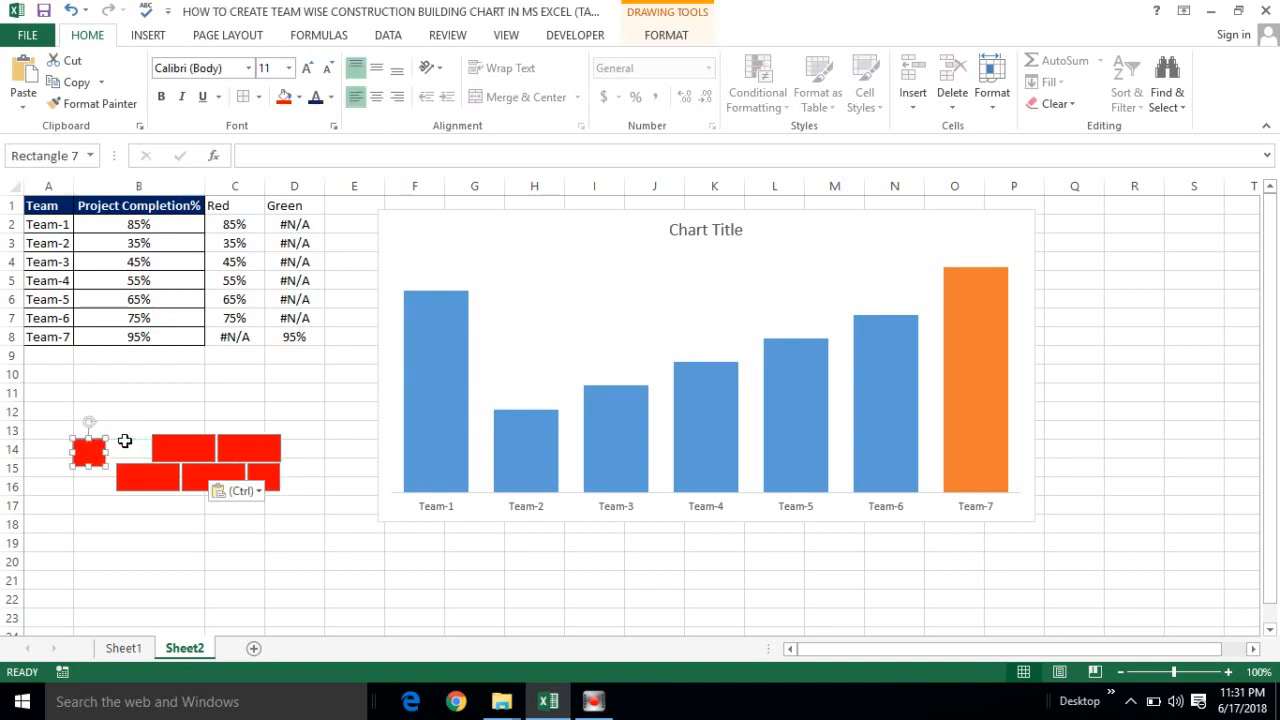
pyautogui.press('Right')
pyautogui.press('Right')
pyautogui.press('Right')
pyautogui.press('Right')
pyautogui.press('Right')
pyautogui.press('Right')
pyautogui.press('Right')
pyautogui.press('Right')
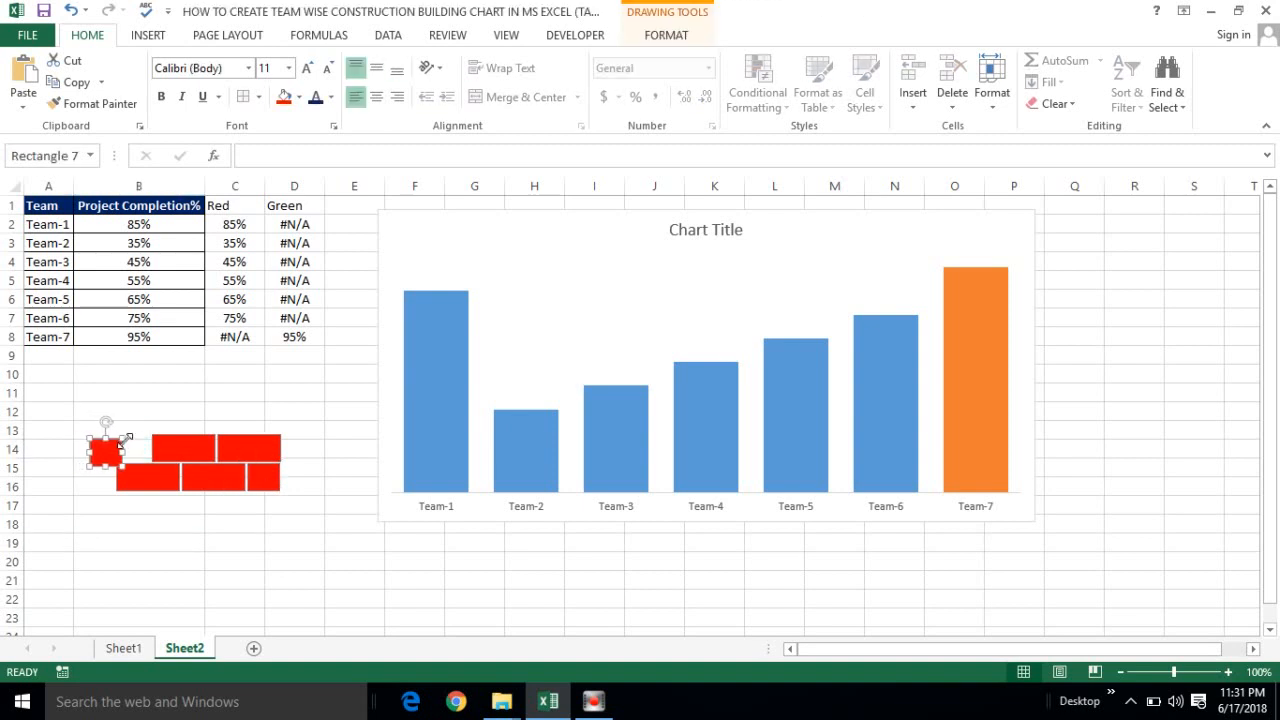
pyautogui.press('Right')
pyautogui.press('Right')
pyautogui.press('Right')
pyautogui.press('Right')
pyautogui.press('Right')
pyautogui.press('Right')
pyautogui.press('Right')
pyautogui.press('Right')
pyautogui.press('Right')
pyautogui.press('Up')
pyautogui.press('Left')
pyautogui.click(84, 443)
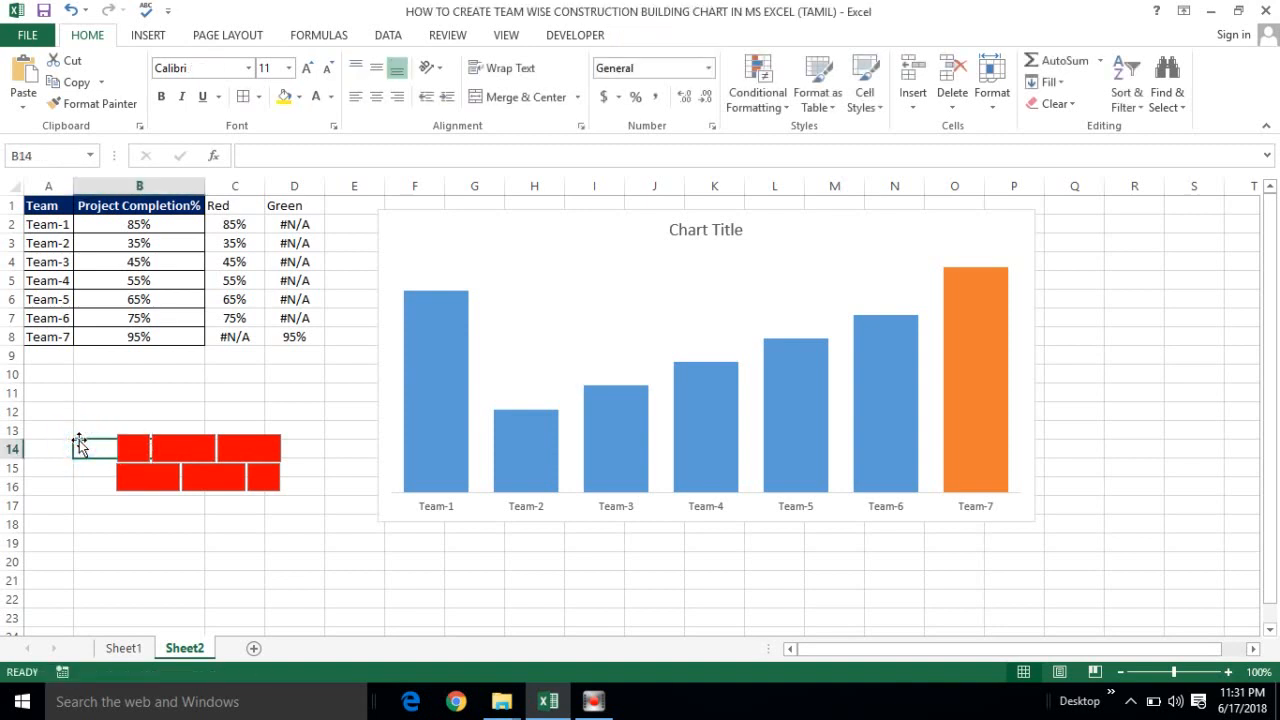
# Nudge the half brick and the middle brick of the upper row to even out the gaps
pyautogui.click(136, 452)
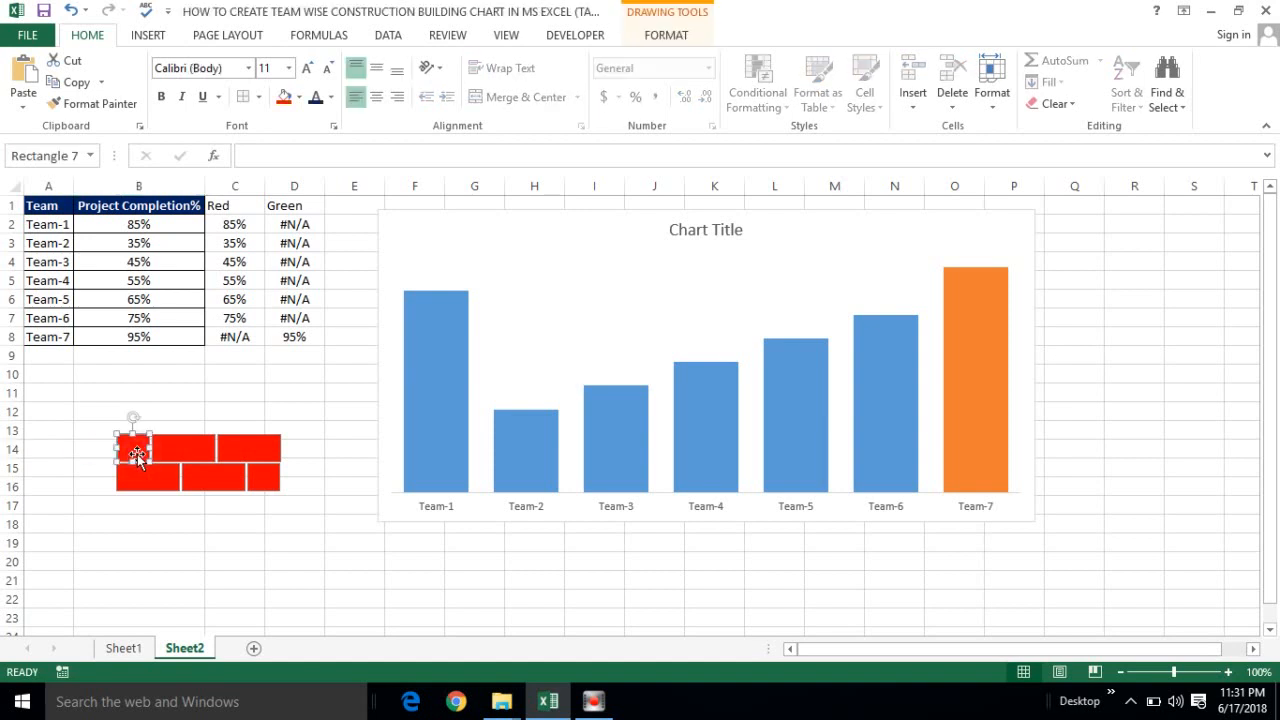
pyautogui.click(93, 453)
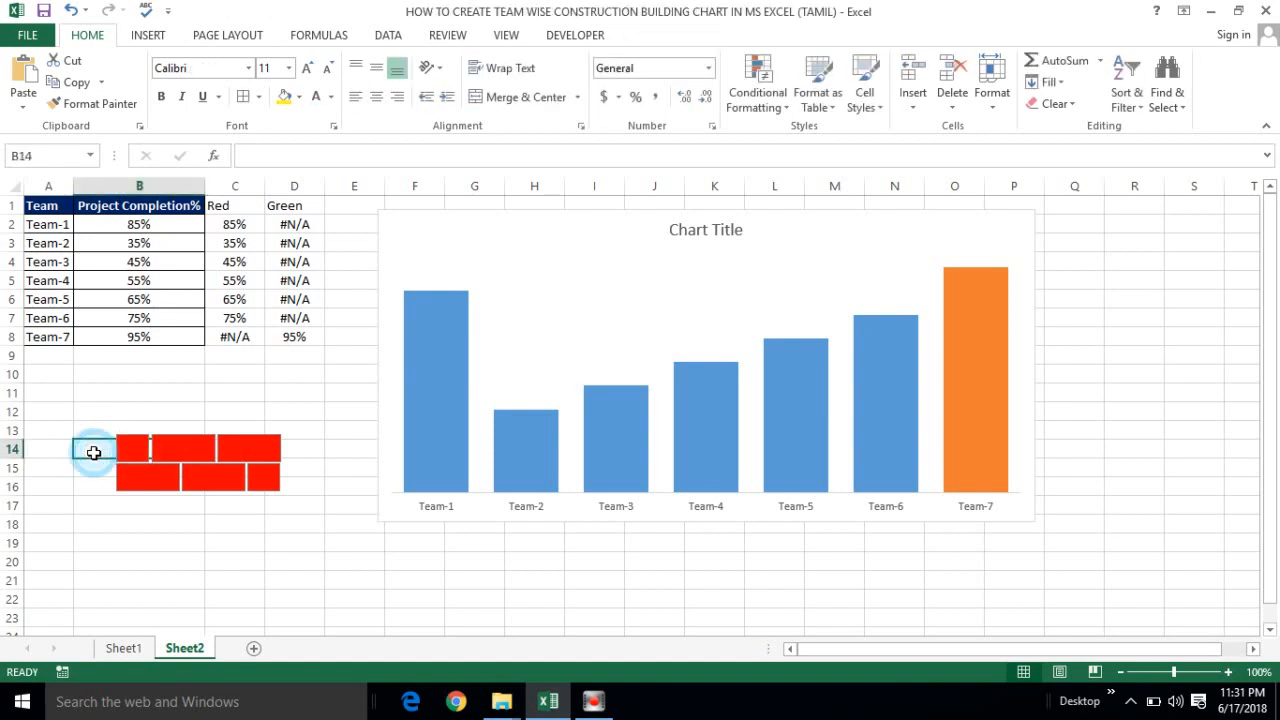
pyautogui.click(175, 450)
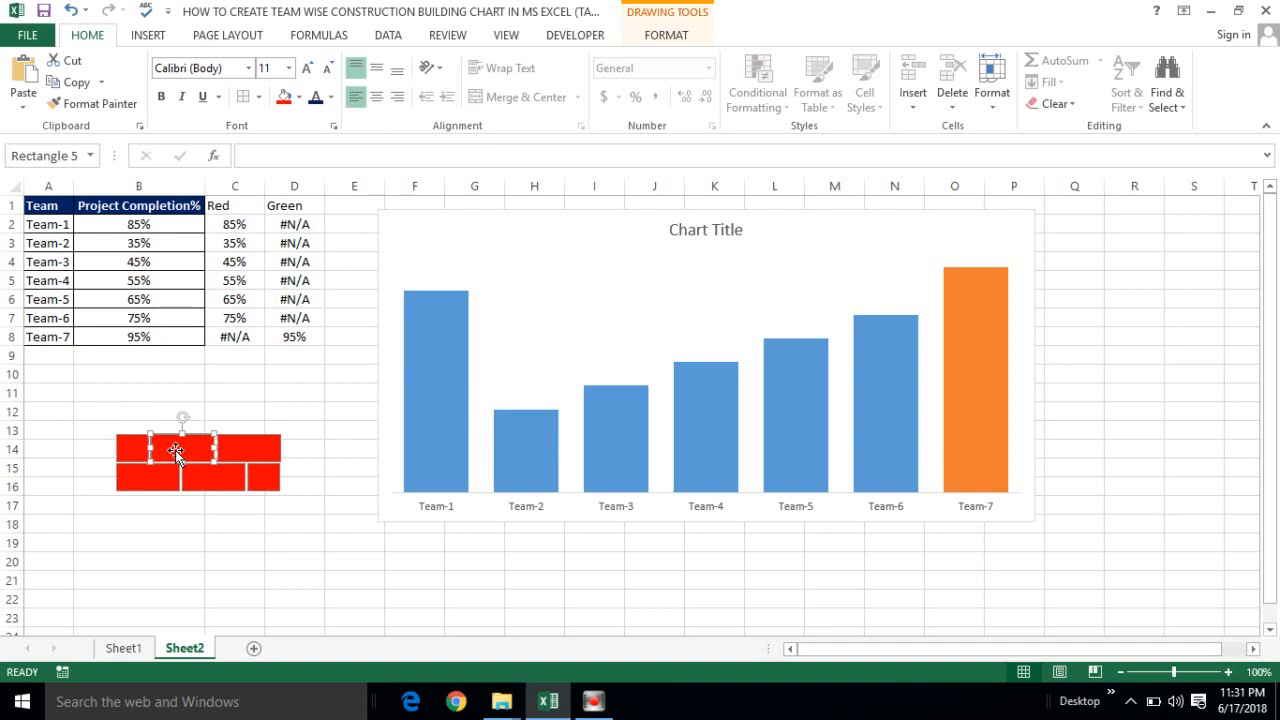
pyautogui.click(237, 397)
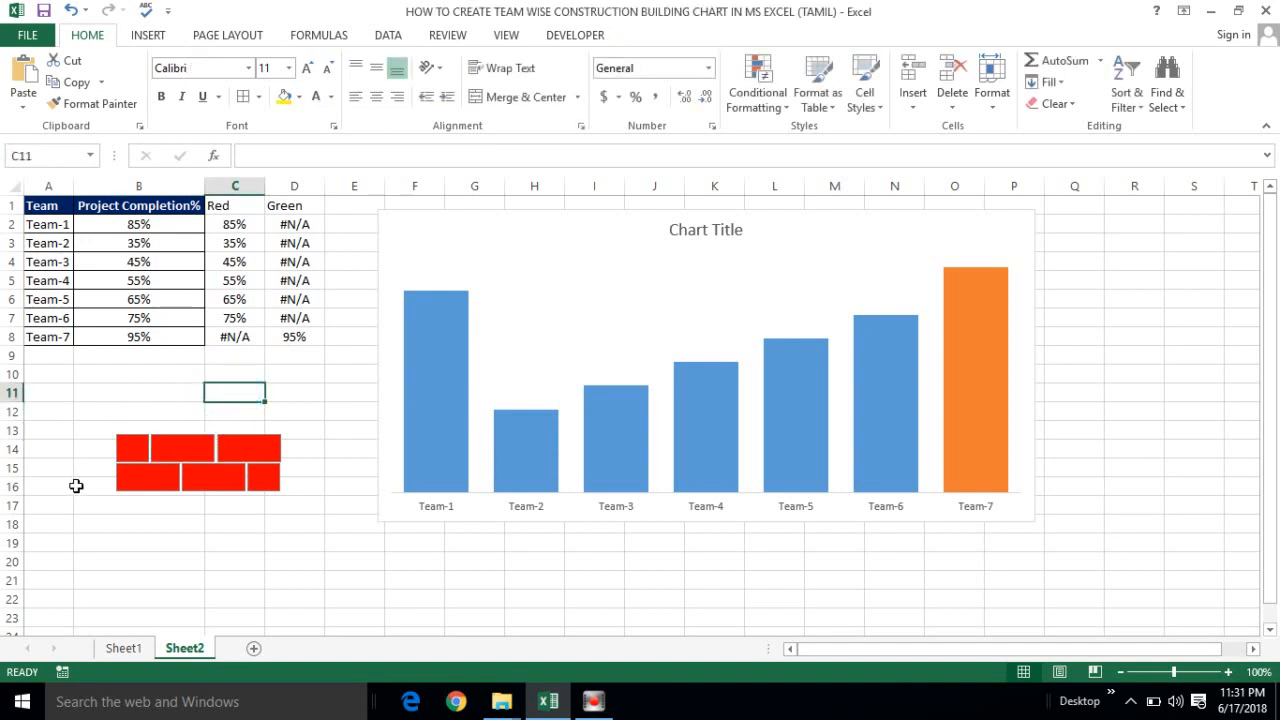
# Group all six red bricks into a single object
pyautogui.click(132, 452)
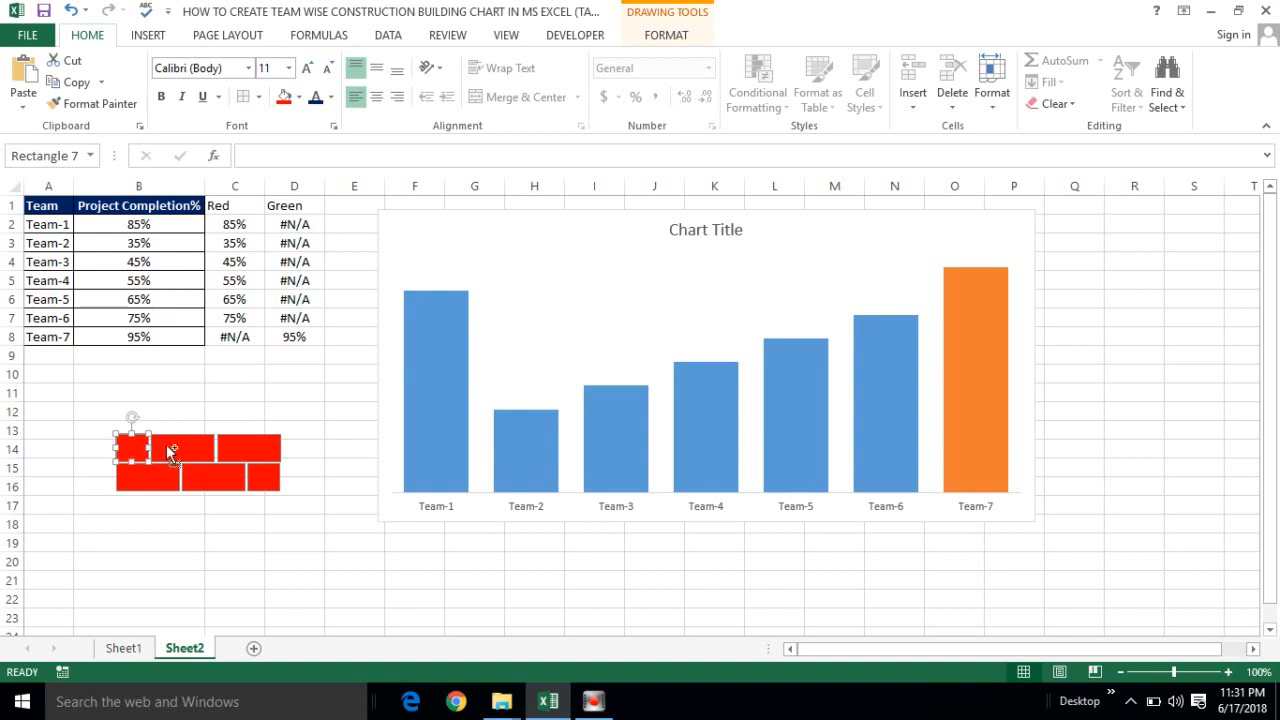
pyautogui.keyDown('shift'); pyautogui.click(166, 444); pyautogui.keyUp('shift')
pyautogui.keyDown('shift'); pyautogui.click(238, 444); pyautogui.keyUp('shift')
pyautogui.keyDown('shift'); pyautogui.click(258, 488); pyautogui.keyUp('shift')
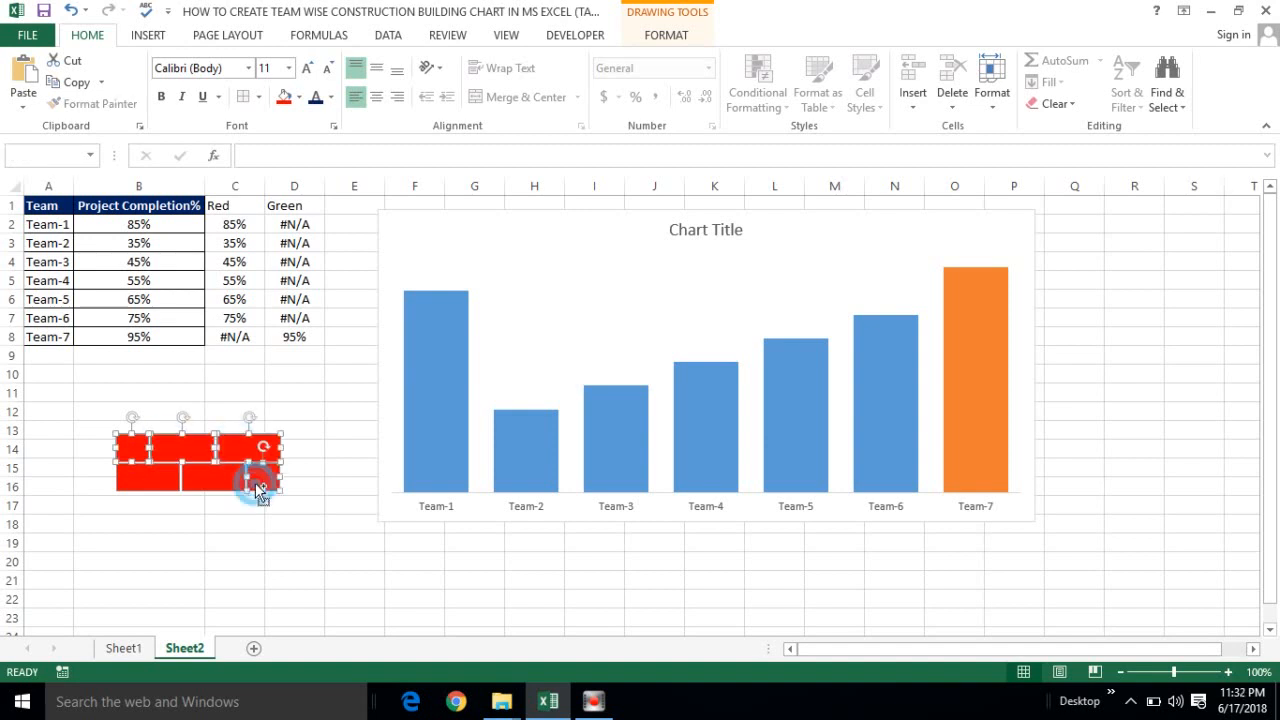
pyautogui.keyDown('shift'); pyautogui.click(224, 488); pyautogui.keyUp('shift')
pyautogui.keyDown('shift'); pyautogui.click(147, 478); pyautogui.keyUp('shift')
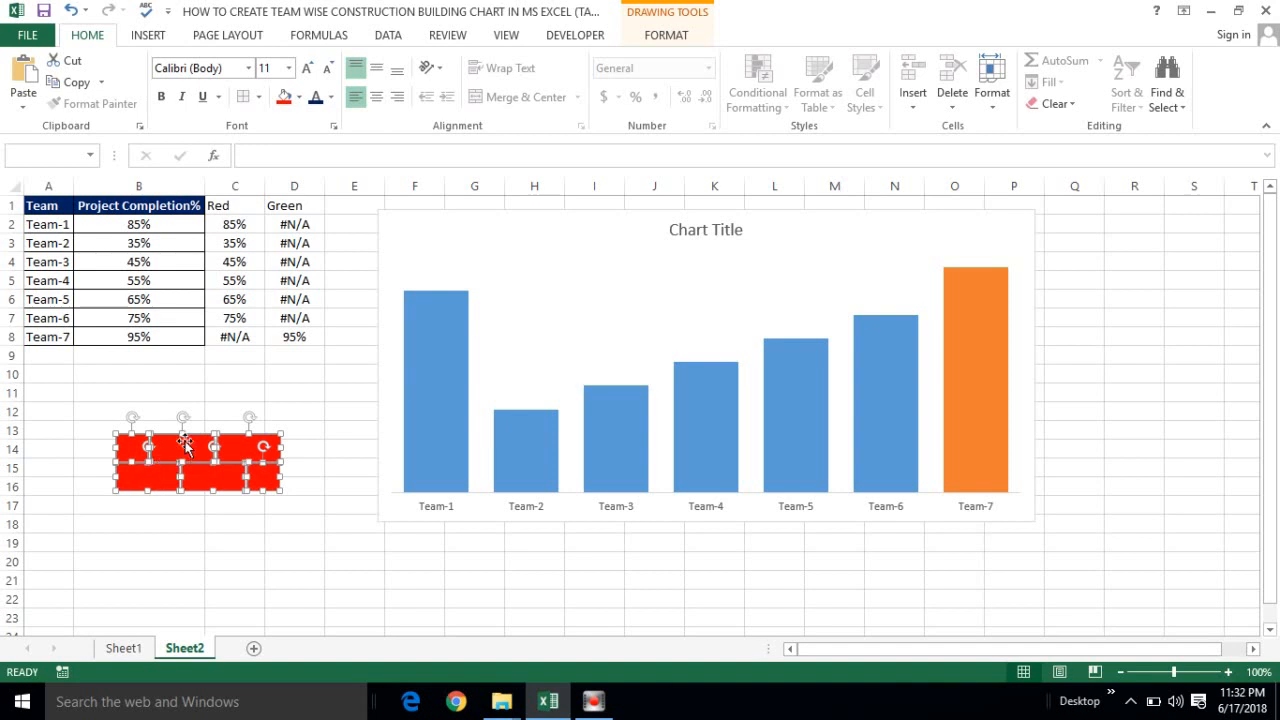
pyautogui.rightClick(185, 444)
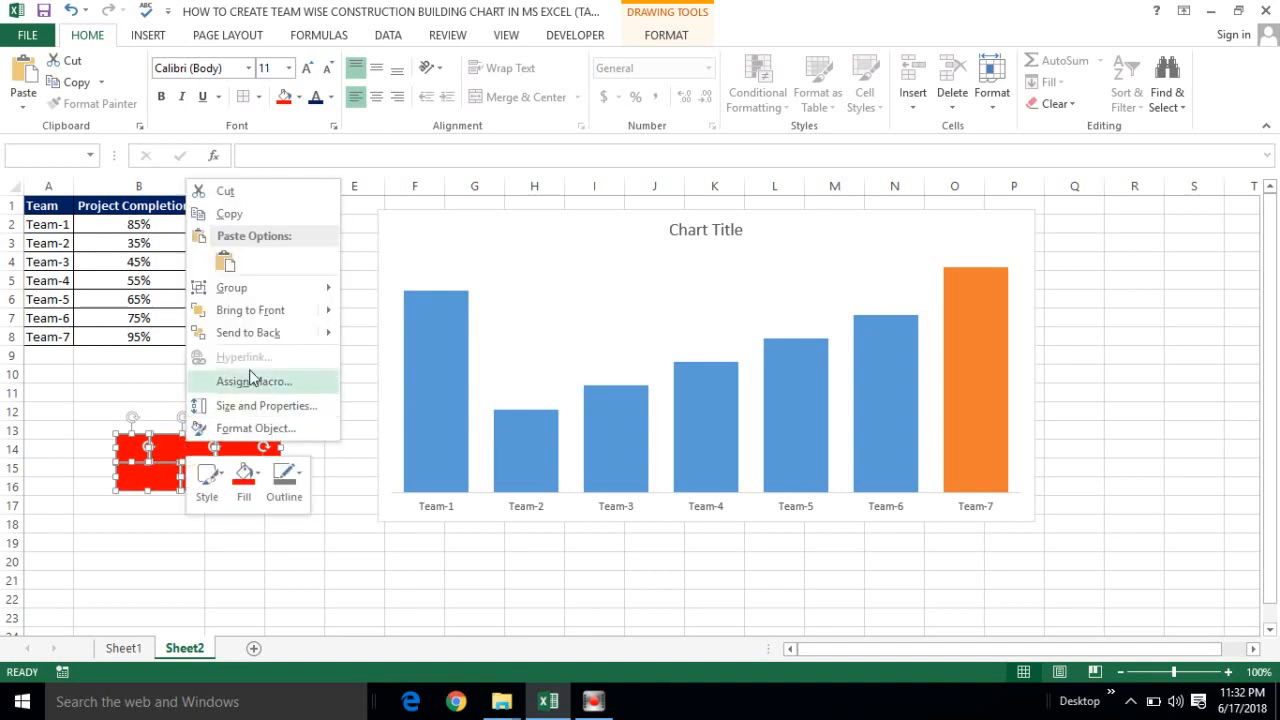
pyautogui.moveTo(281, 295)
pyautogui.click(362, 288)
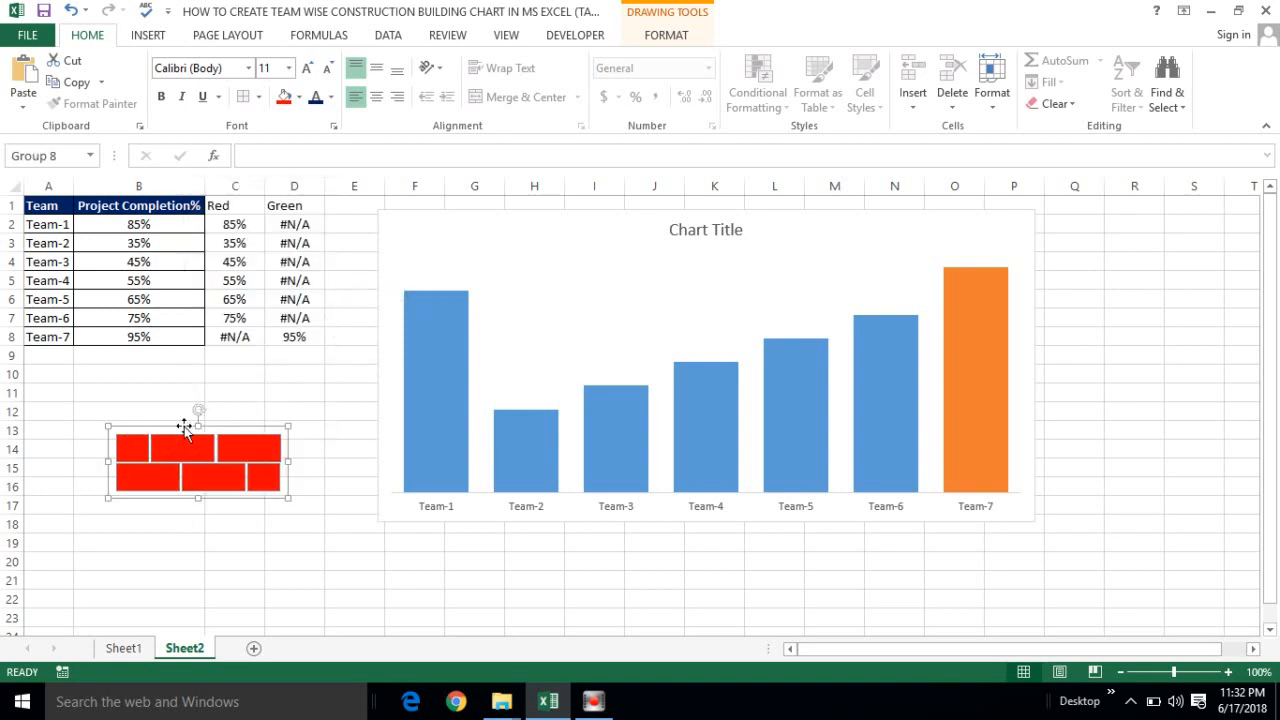
# Move the red brick group slightly lower and paste it as the fill of the Red series columns, Team-1 to Team-6
pyautogui.moveTo(185, 428); pyautogui.dragTo(197, 466)
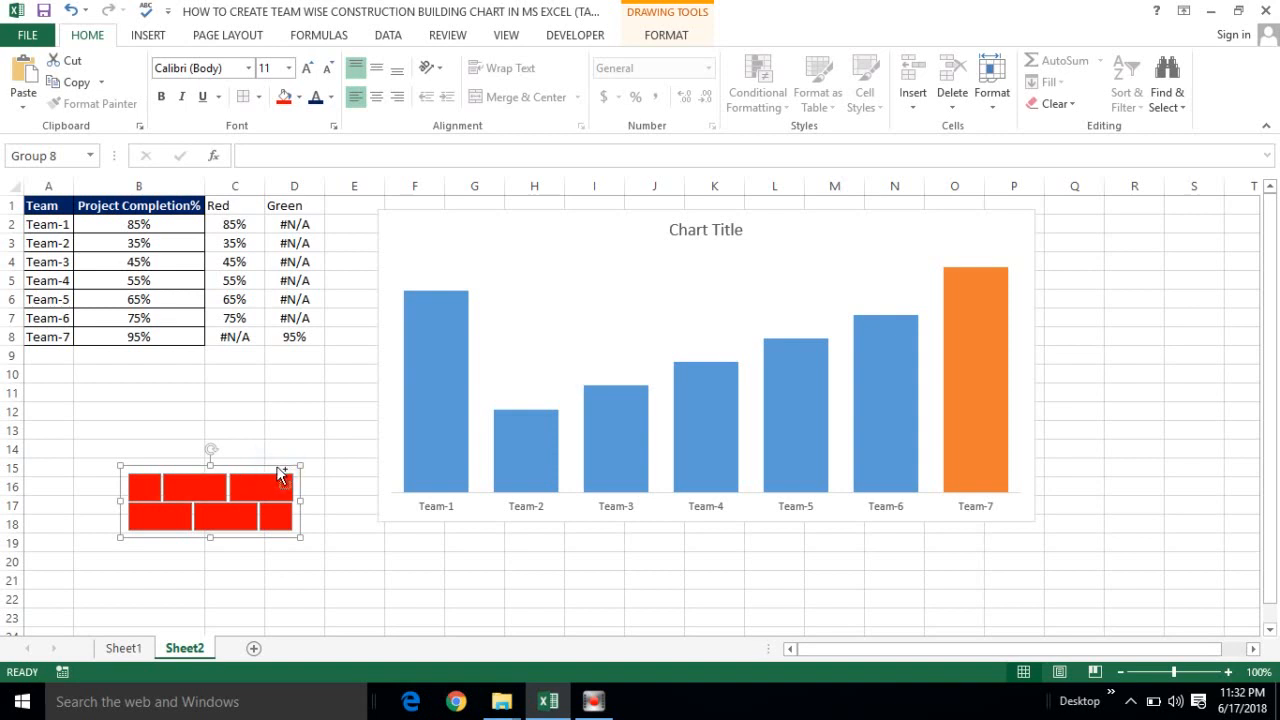
pyautogui.click(436, 380)
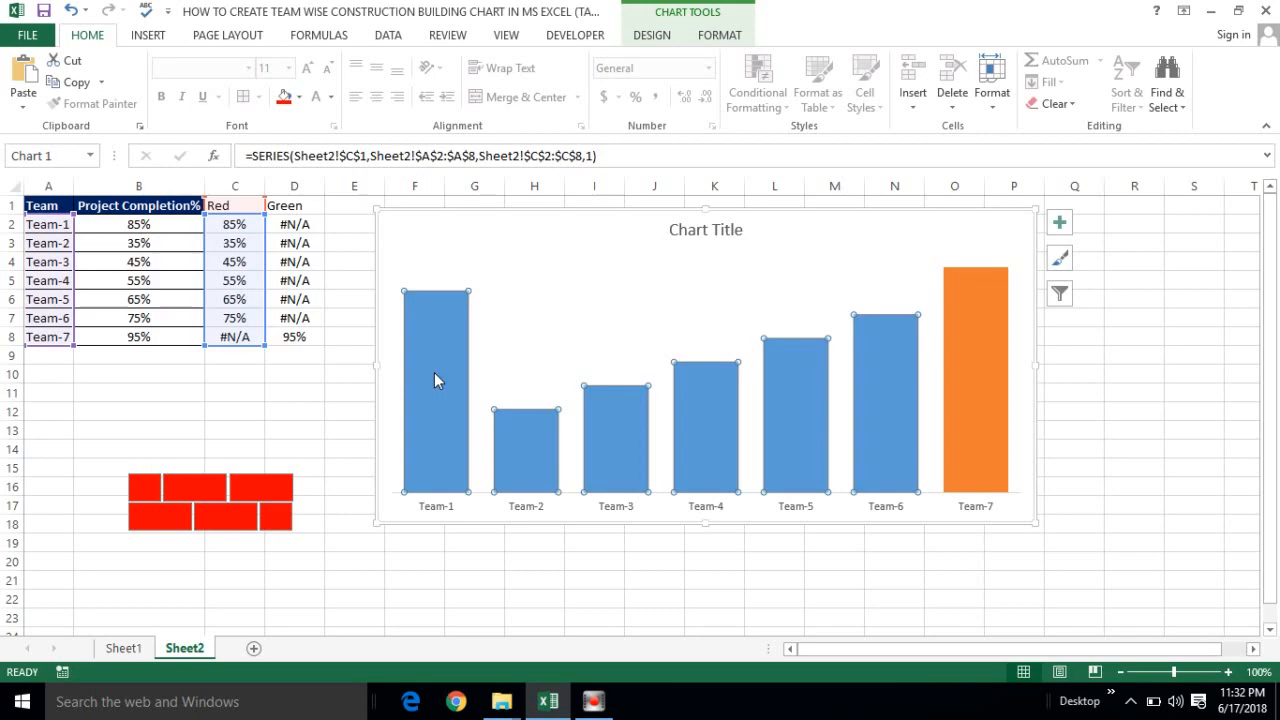
pyautogui.hotkey('ctrl', 'v')
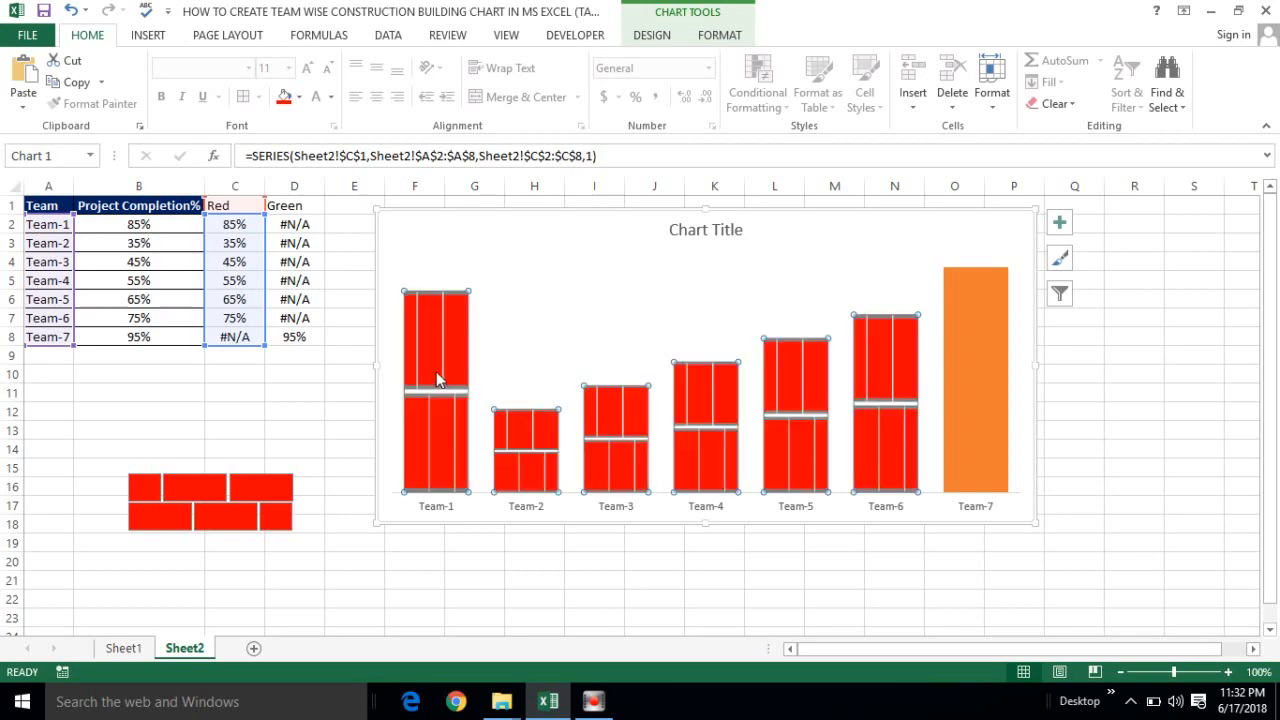
# Recolor the brick group with the standard green and paste it as the fill of the Green series column, Team-7
pyautogui.click(266, 498)
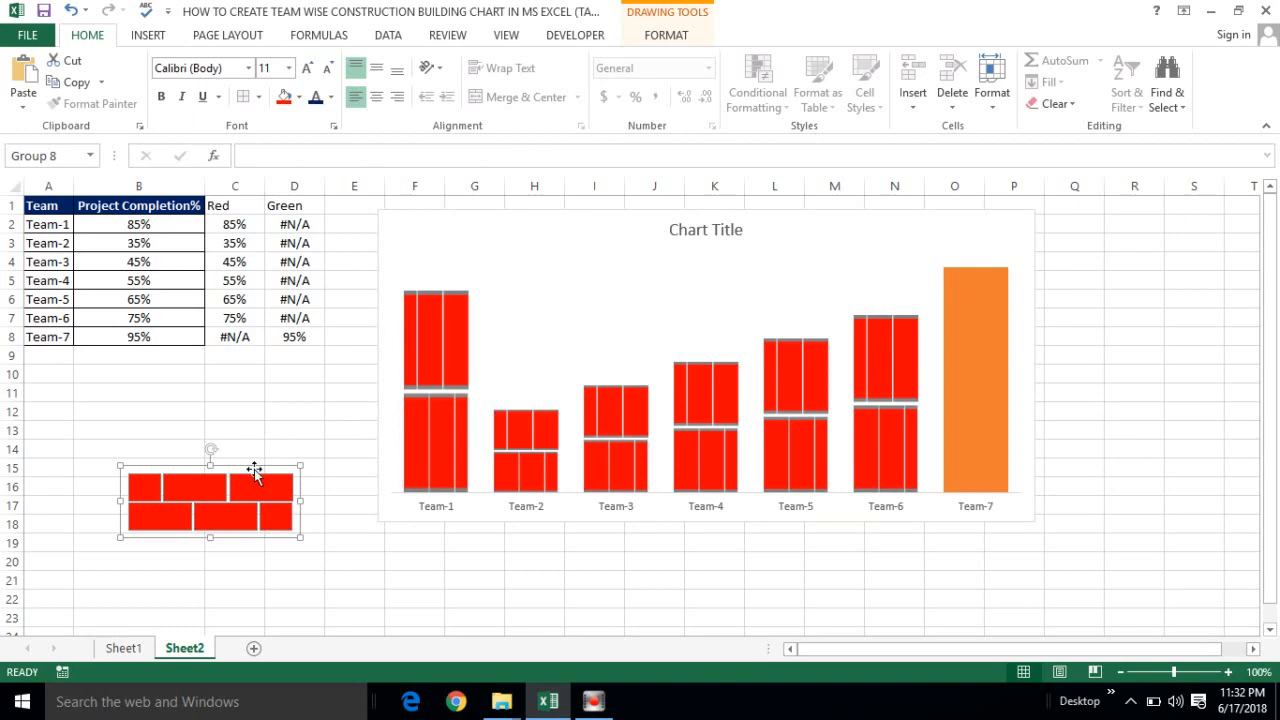
pyautogui.click(666, 35)
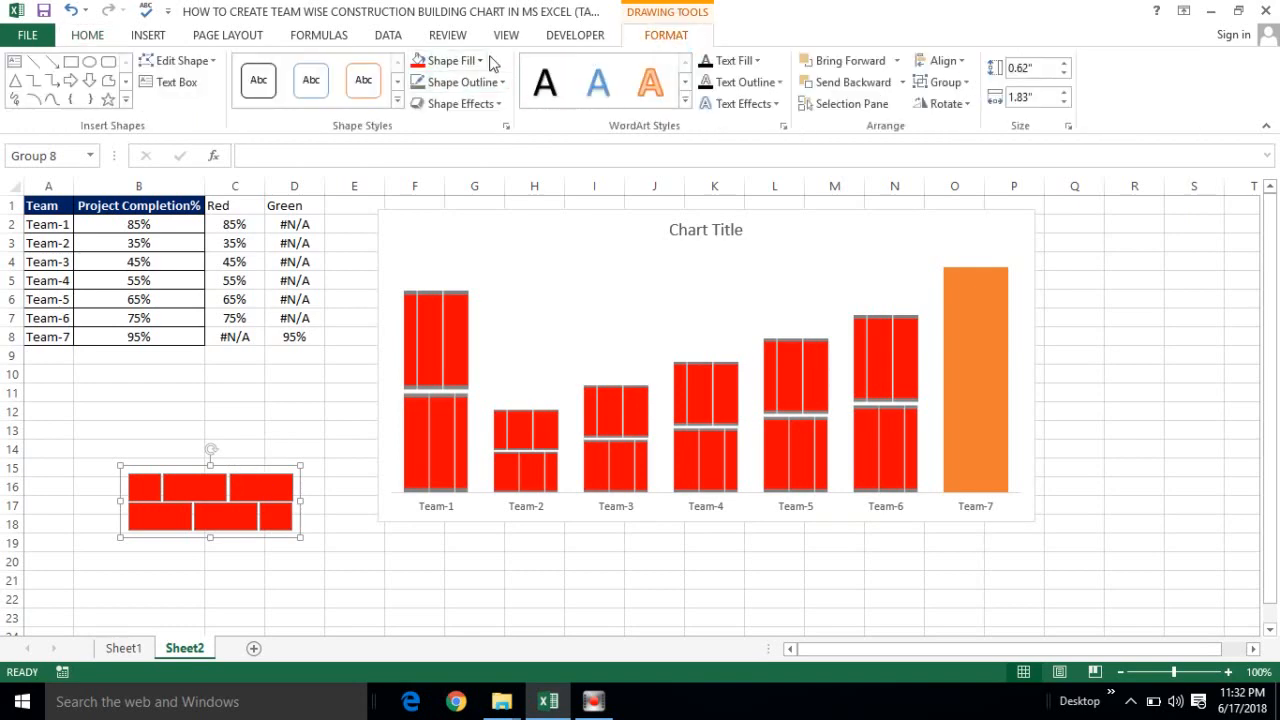
pyautogui.click(455, 60)
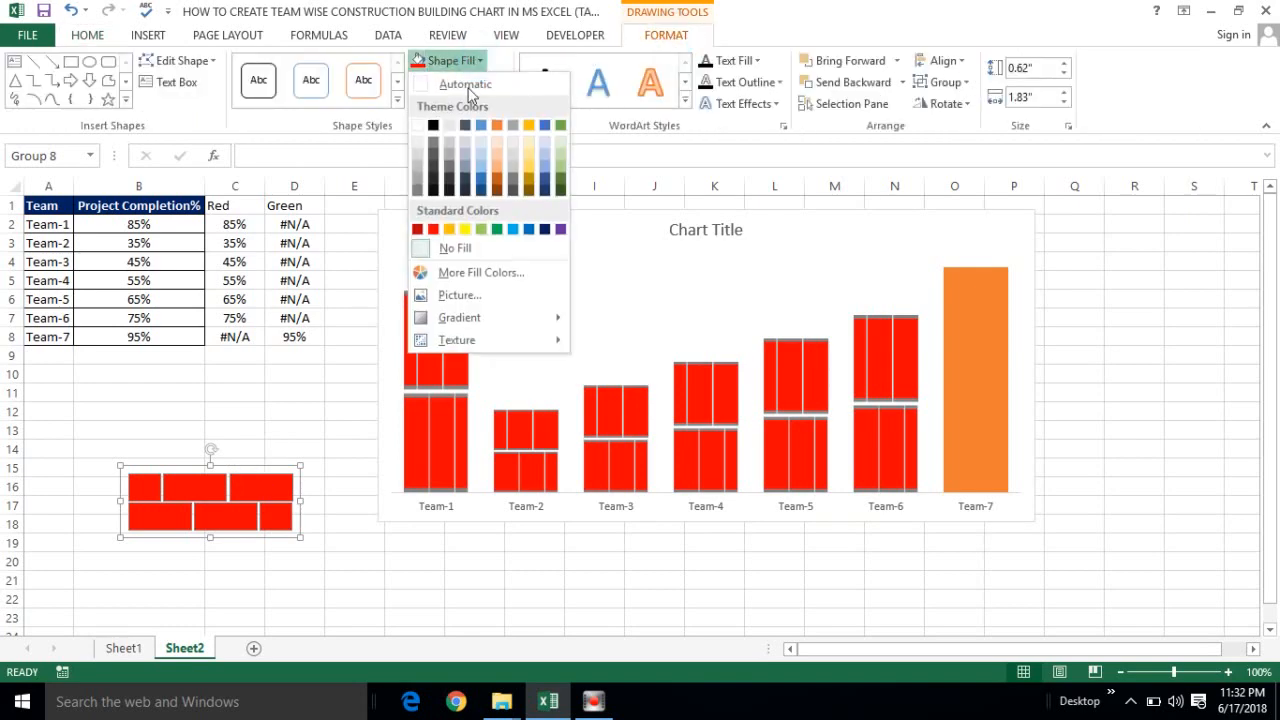
pyautogui.click(497, 230)
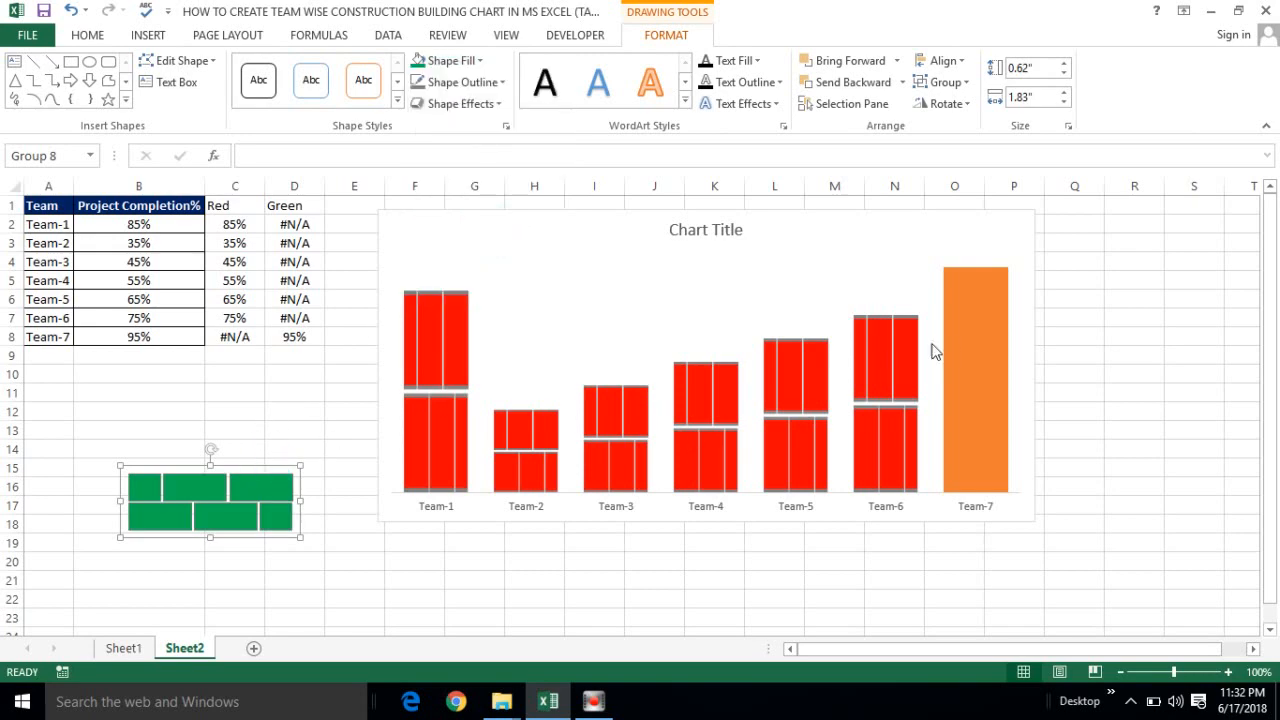
pyautogui.click(966, 345)
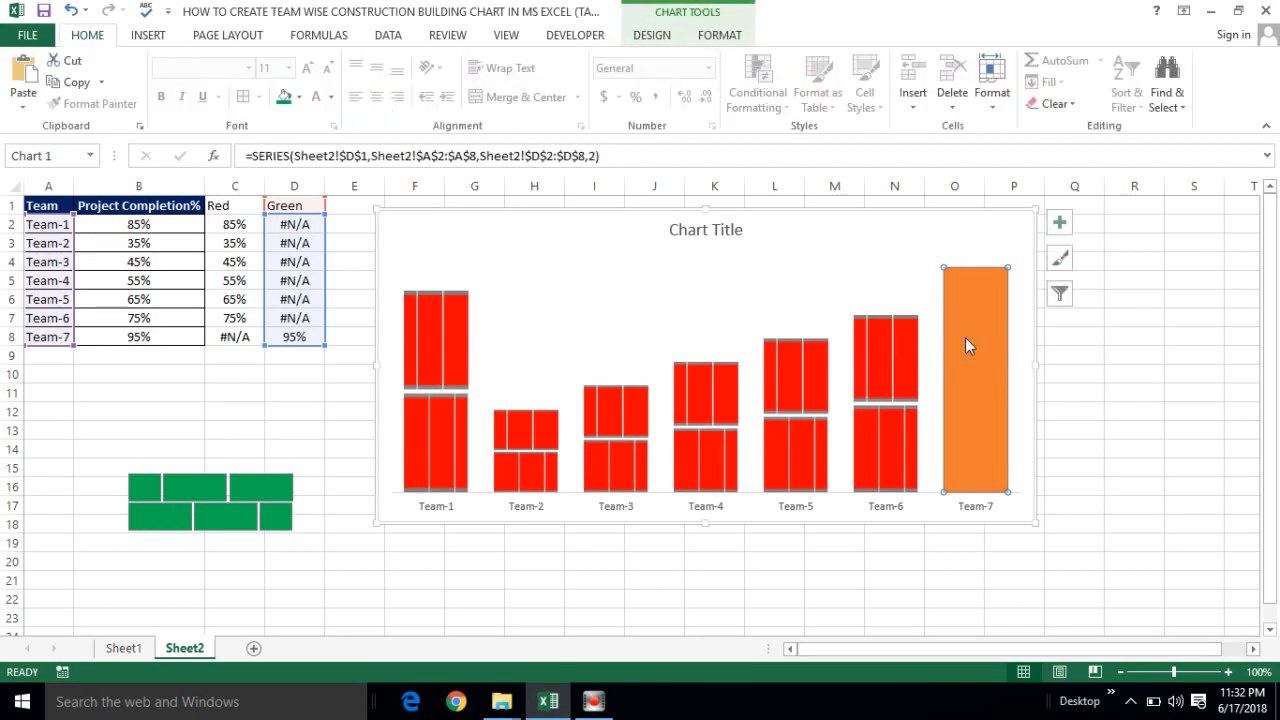
pyautogui.hotkey('ctrl', 'v')
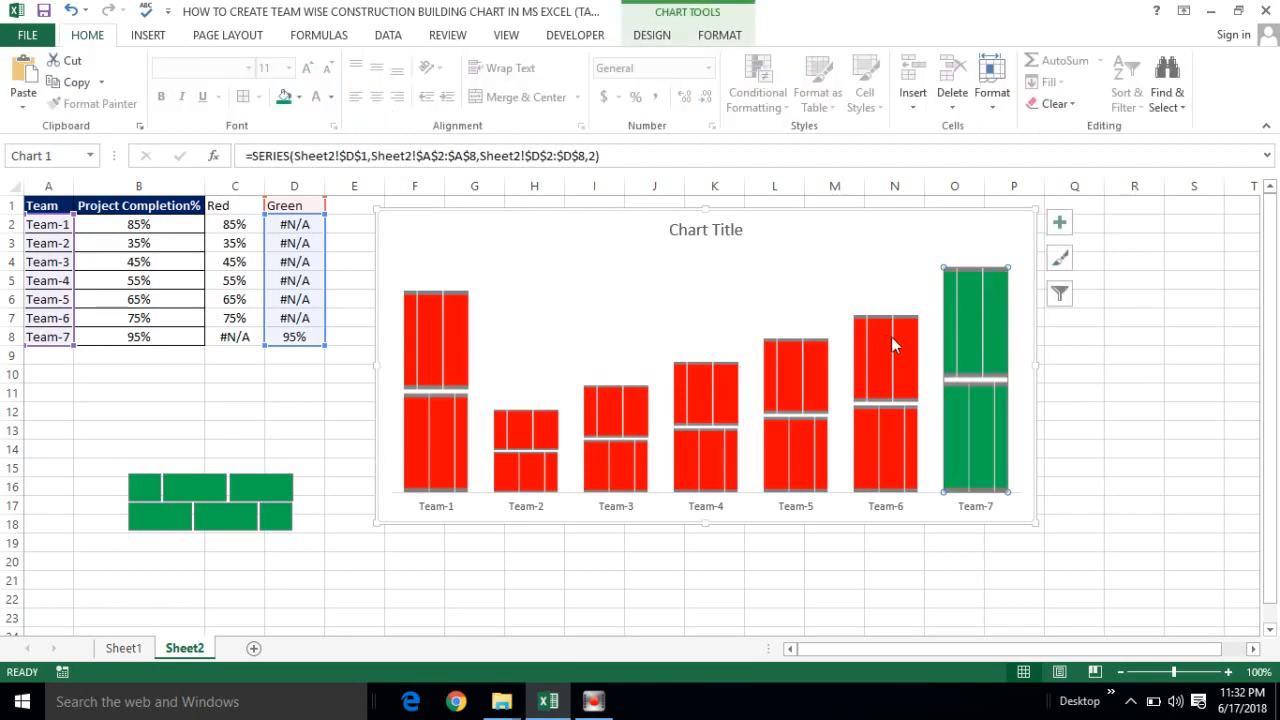
# Move the green brick group farther from the chart and set the Red series' picture fill to Stack and Scale with
pyautogui.click(214, 494)
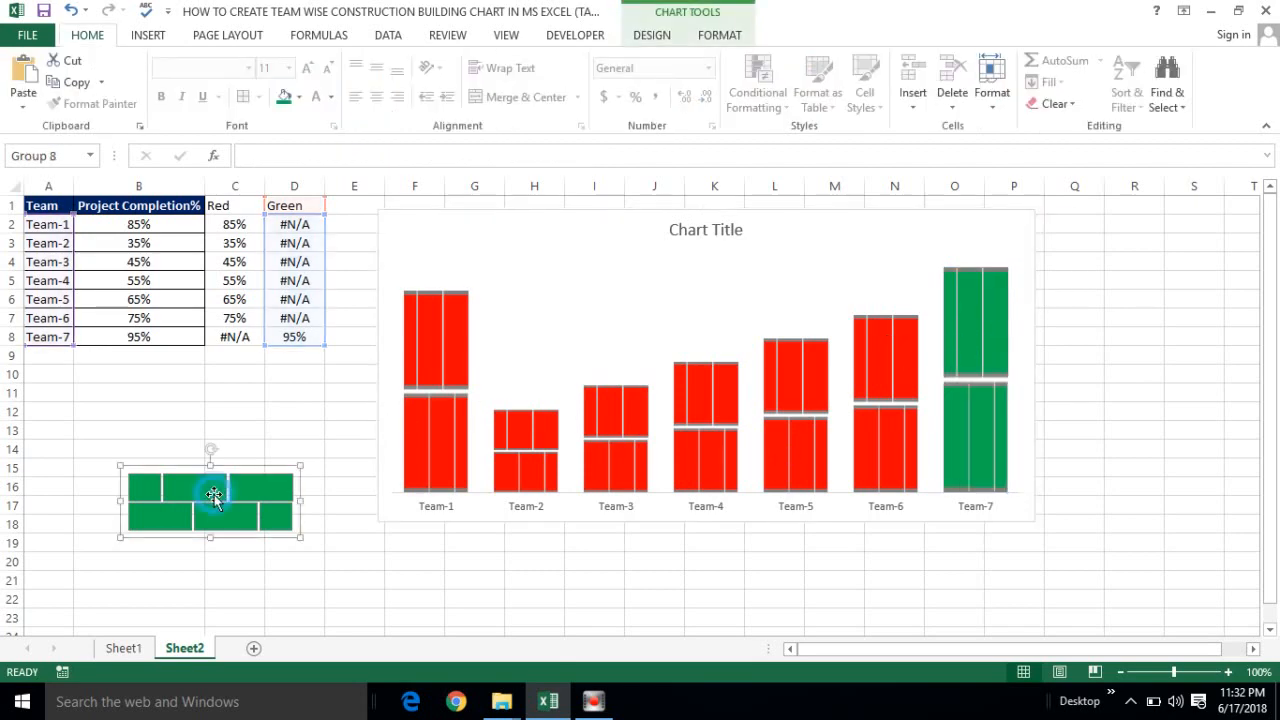
pyautogui.moveTo(155, 466); pyautogui.dragTo(106, 490)
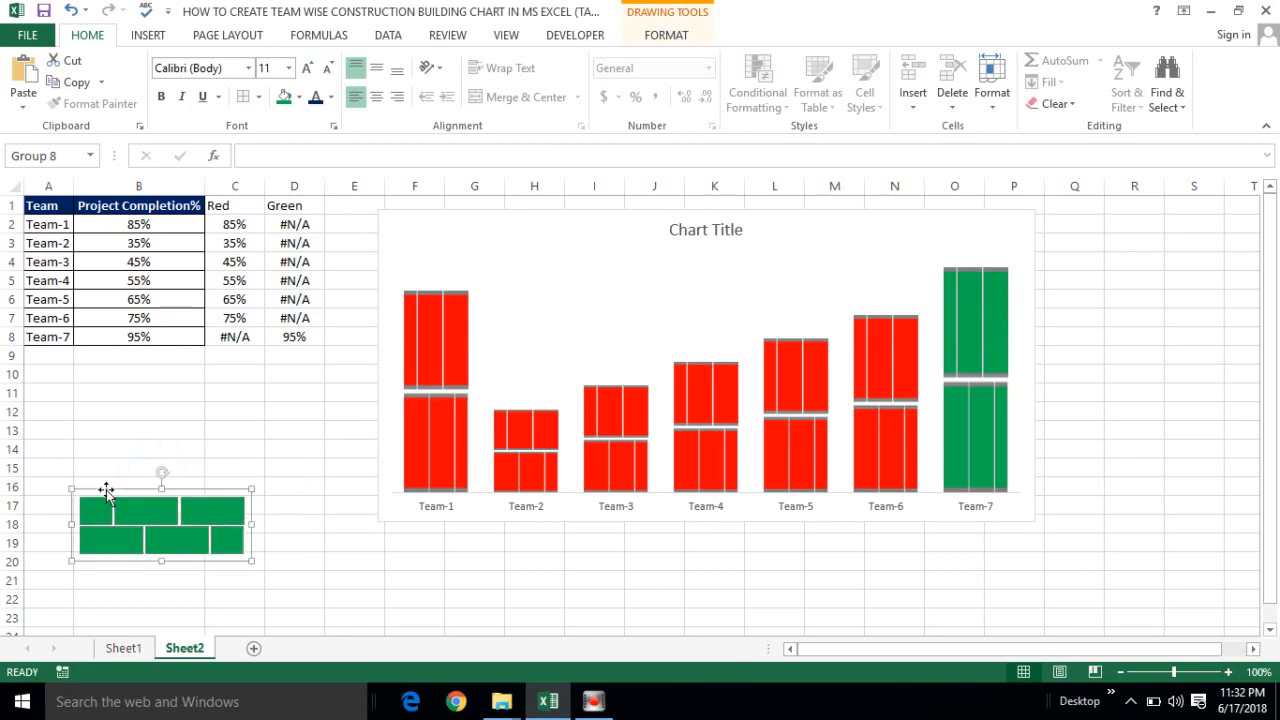
pyautogui.click(437, 315)
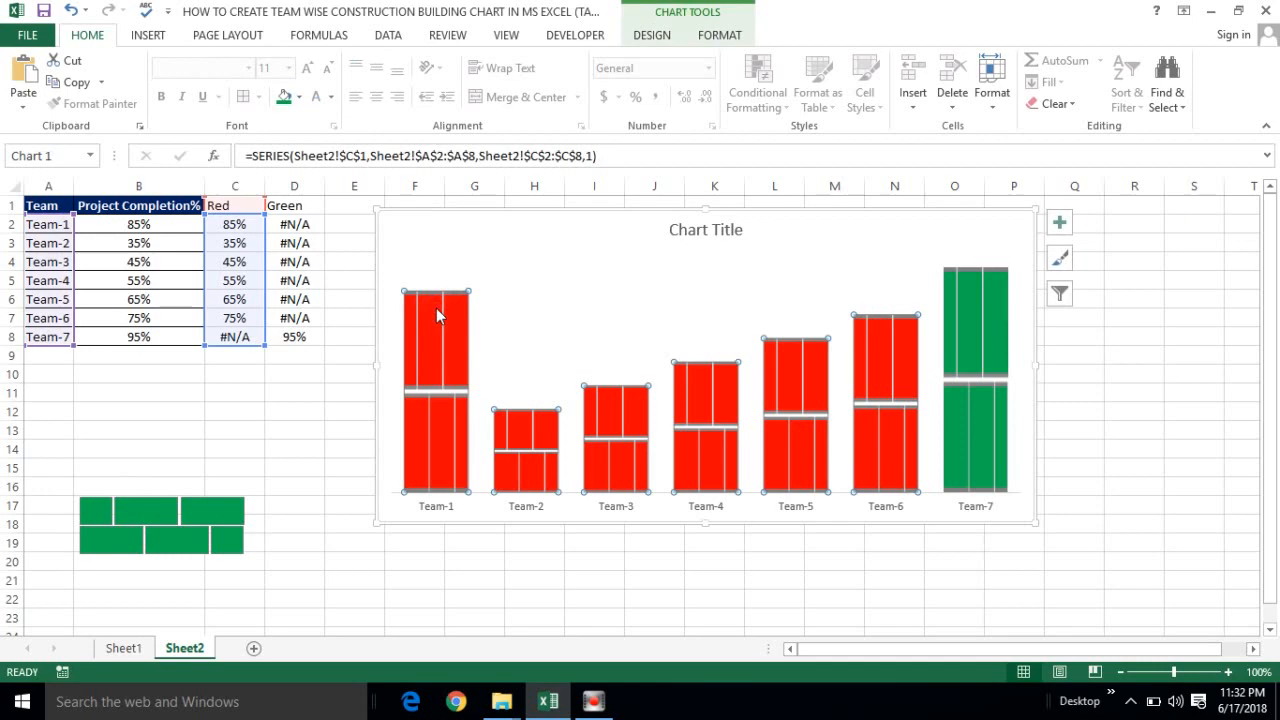
pyautogui.rightClick(437, 314)
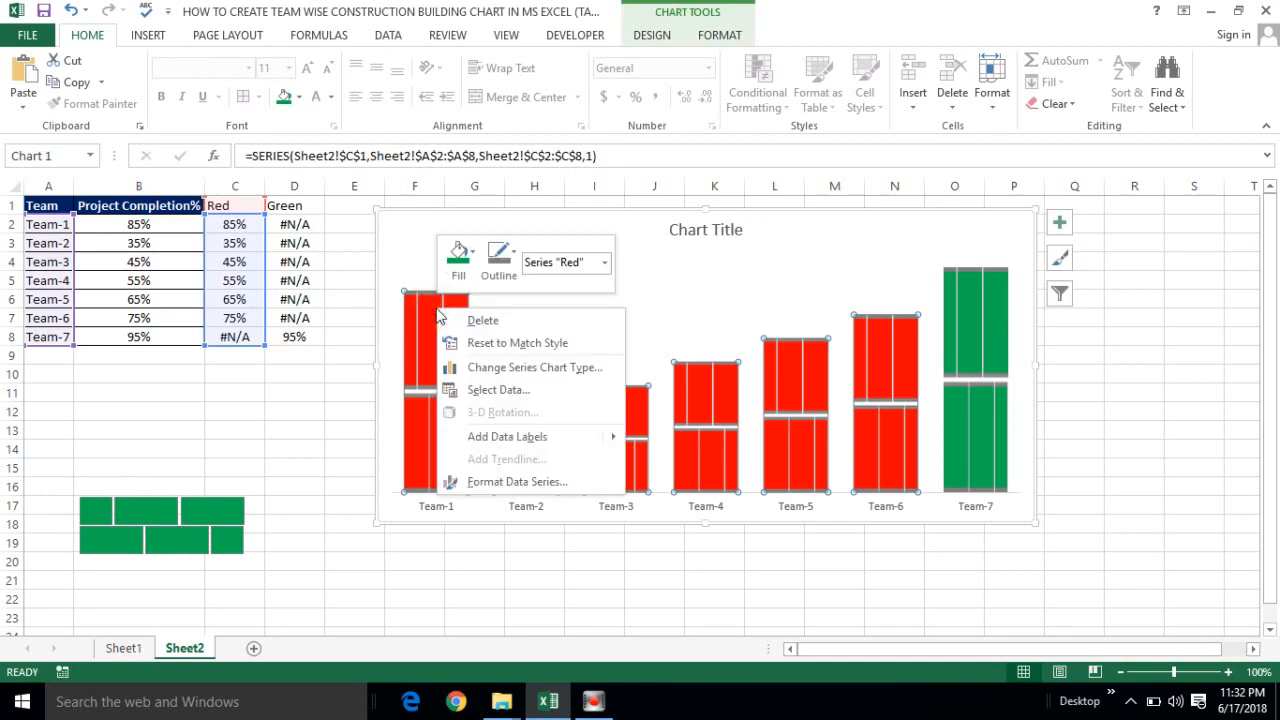
pyautogui.click(491, 483)
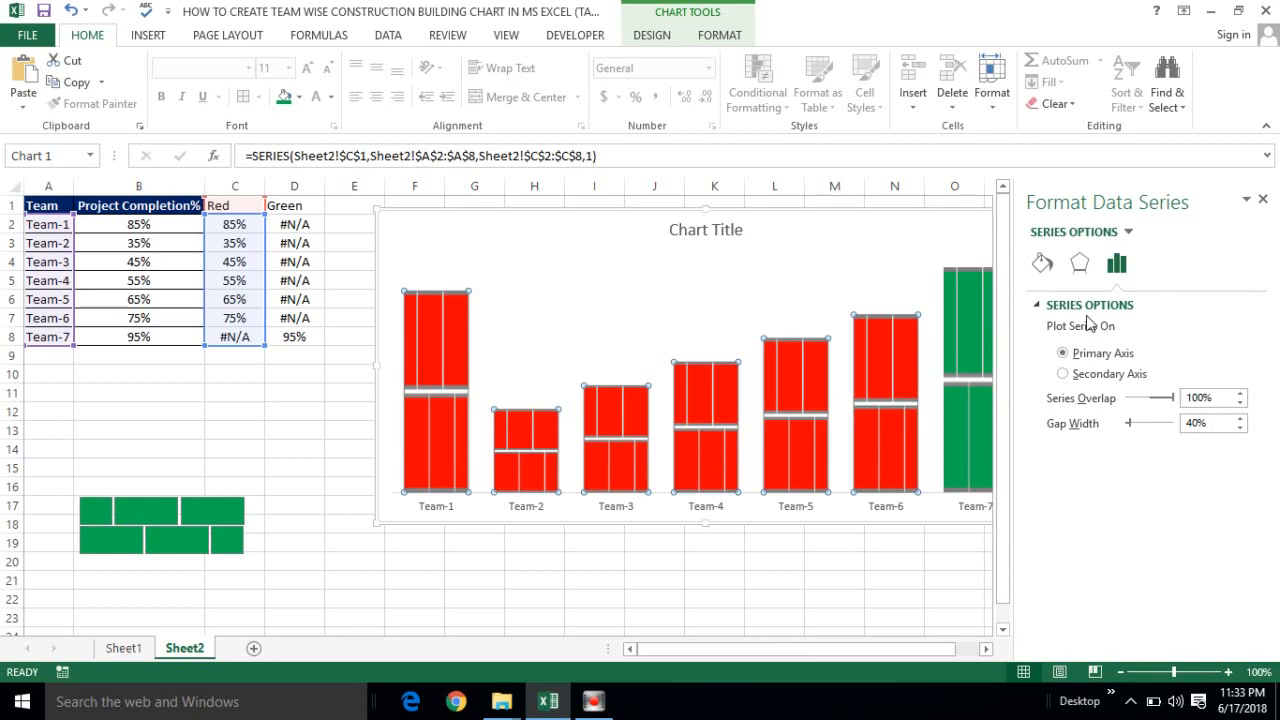
pyautogui.click(1042, 266)
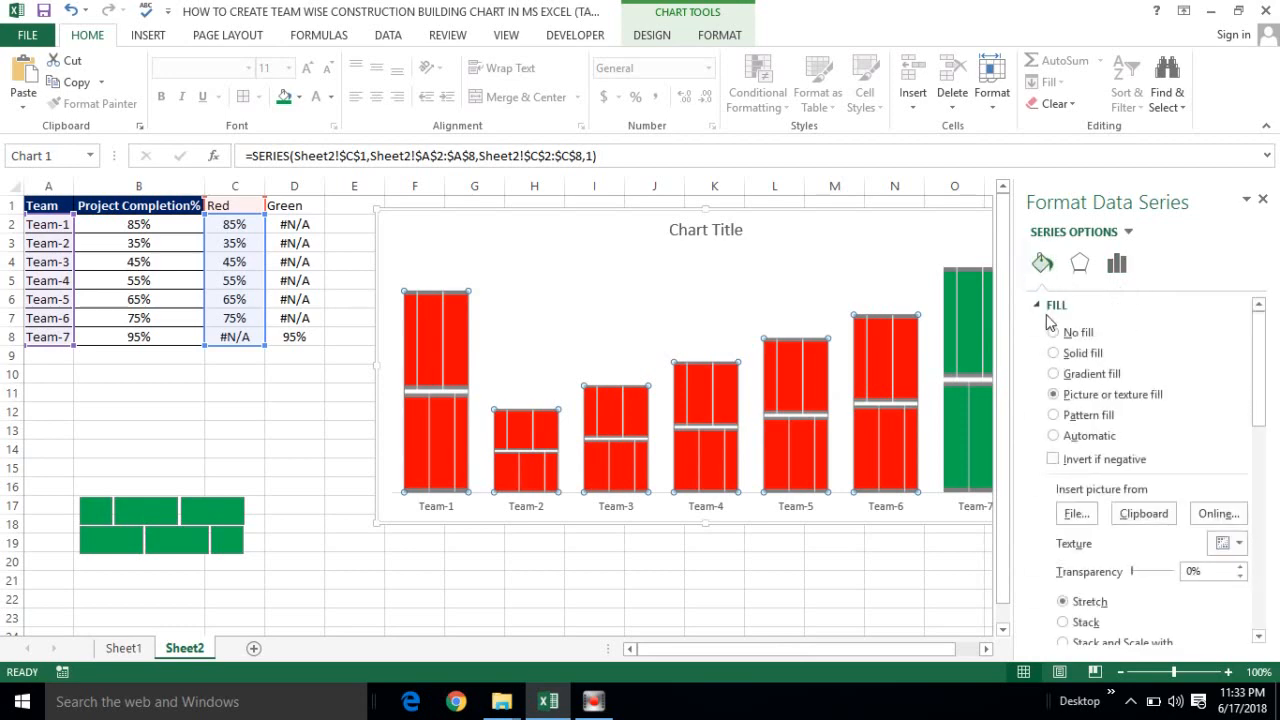
pyautogui.moveTo(1262, 340); pyautogui.dragTo(1266, 420)
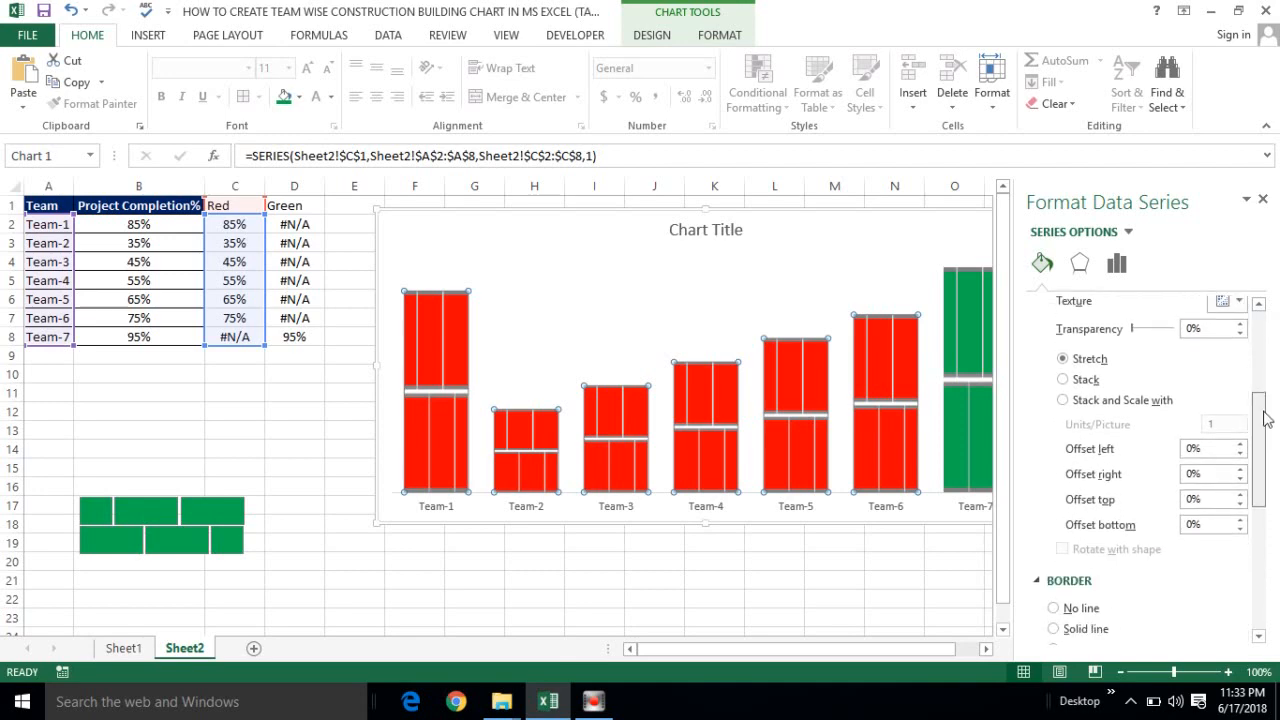
pyautogui.click(1063, 401)
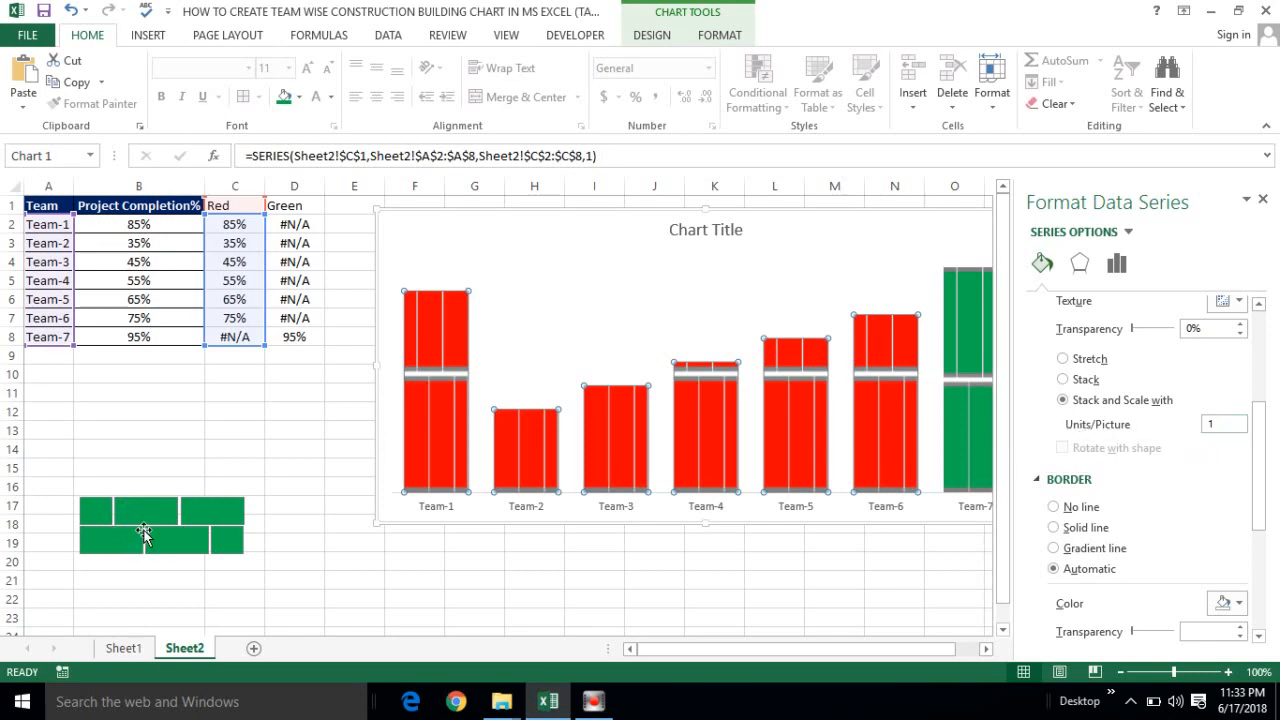
# Try a smaller Units/Picture value for the Red series' stacked brick fill and close the series formatting
pyautogui.moveTo(427, 335)
pyautogui.click(1225, 425)
pyautogui.click(314, 424)
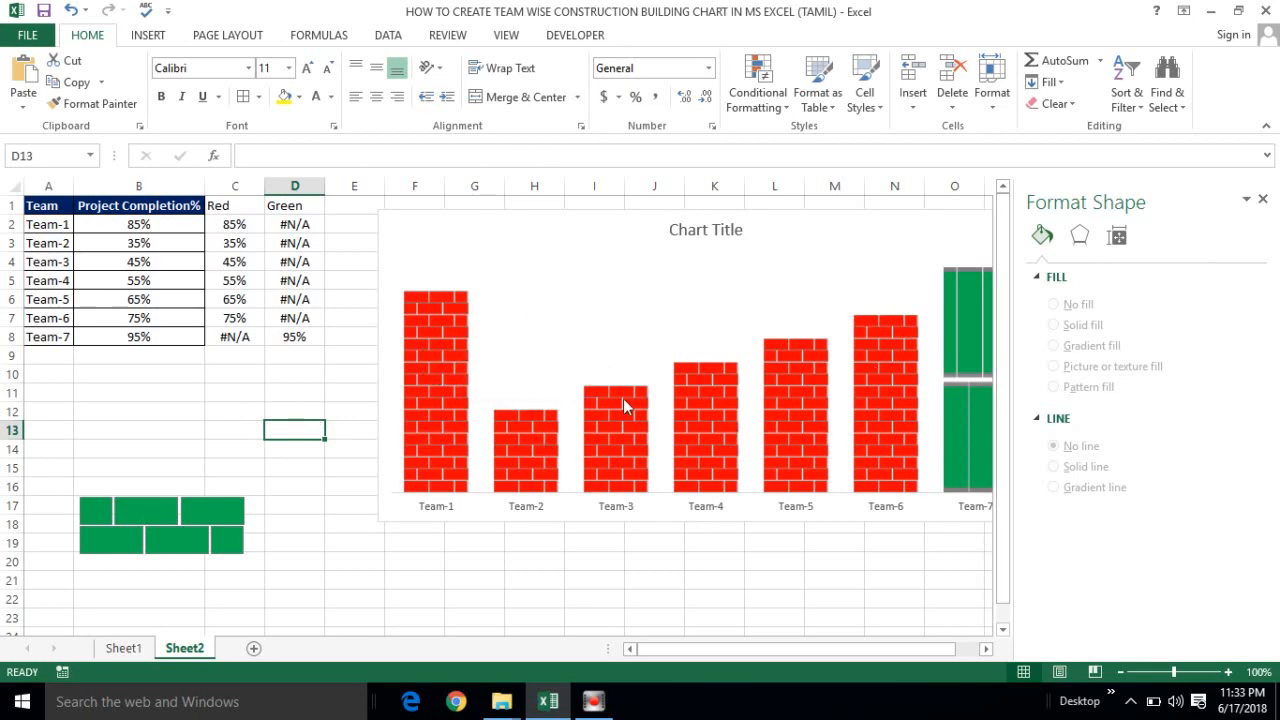
pyautogui.click(1262, 199)
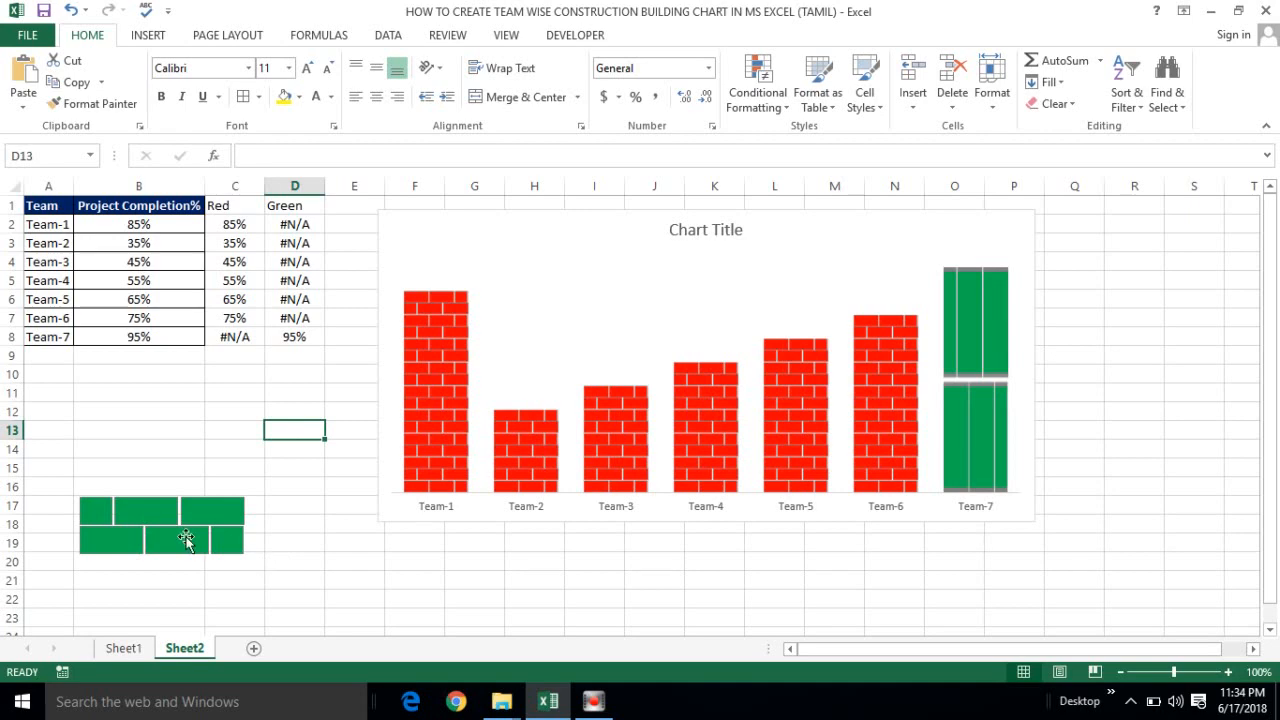
# Recolor the brick group with the standard red
pyautogui.click(457, 404)
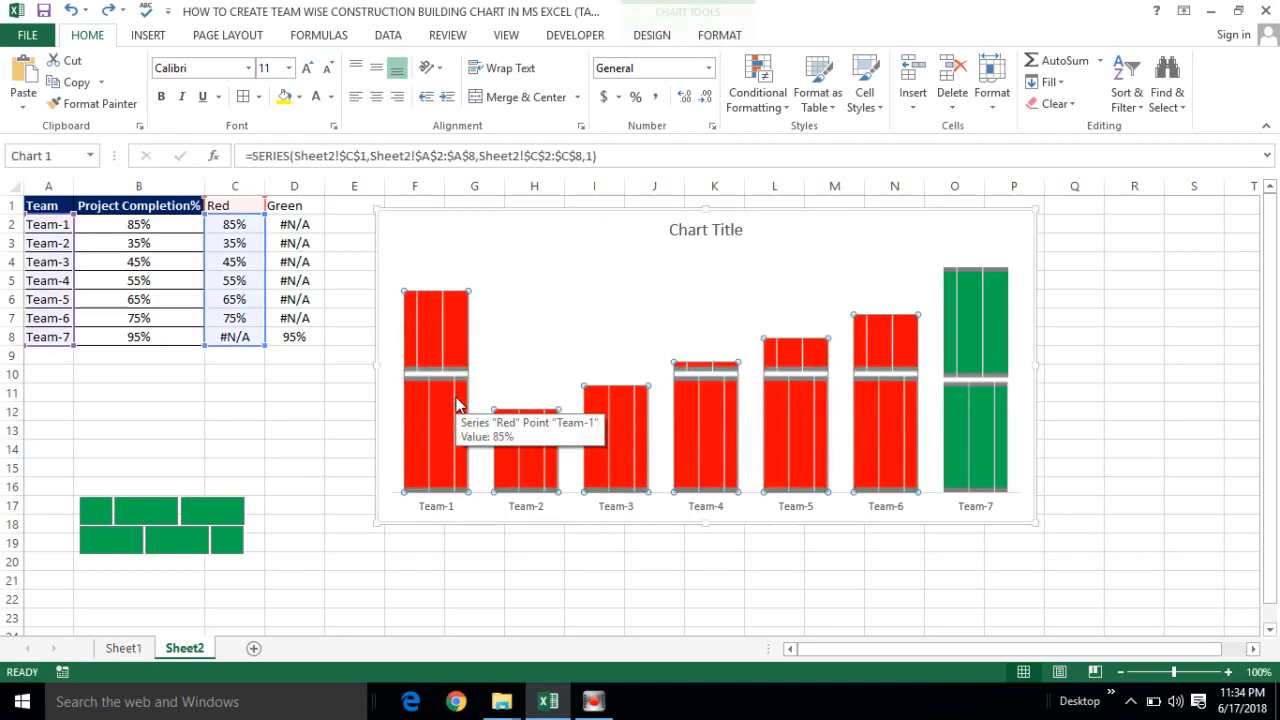
pyautogui.click(214, 513)
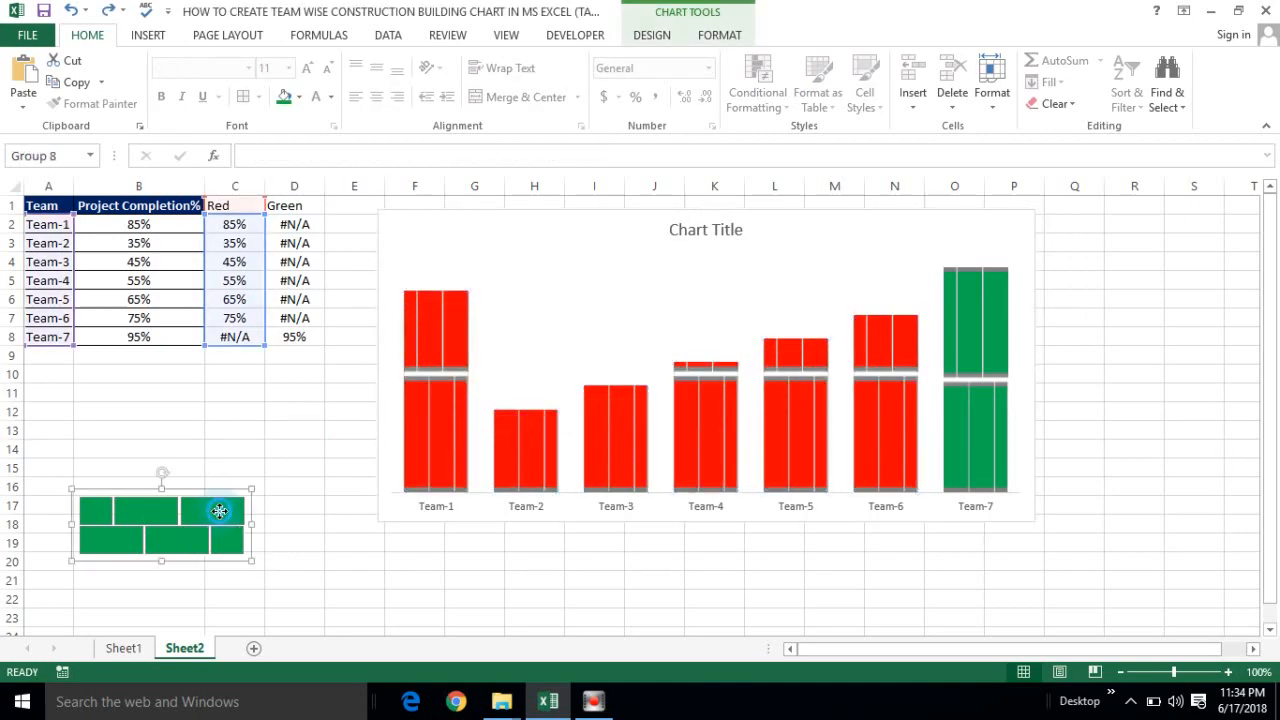
pyautogui.click(666, 36)
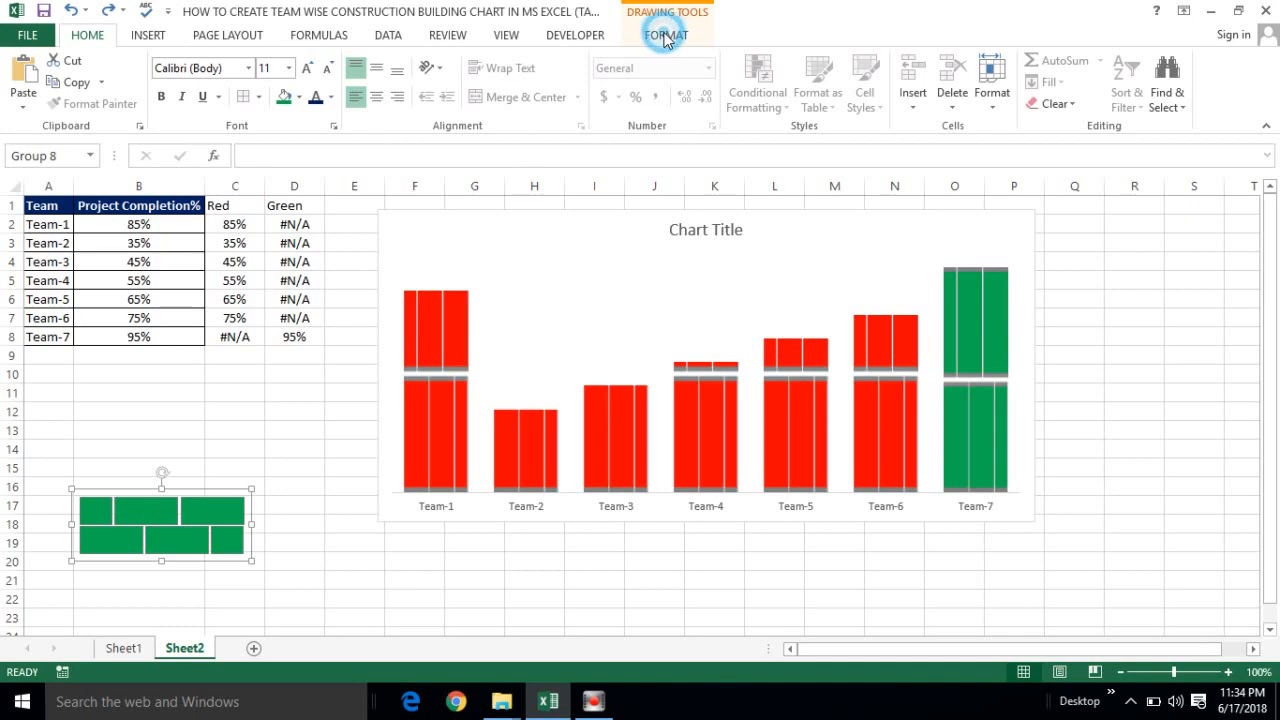
pyautogui.click(483, 61)
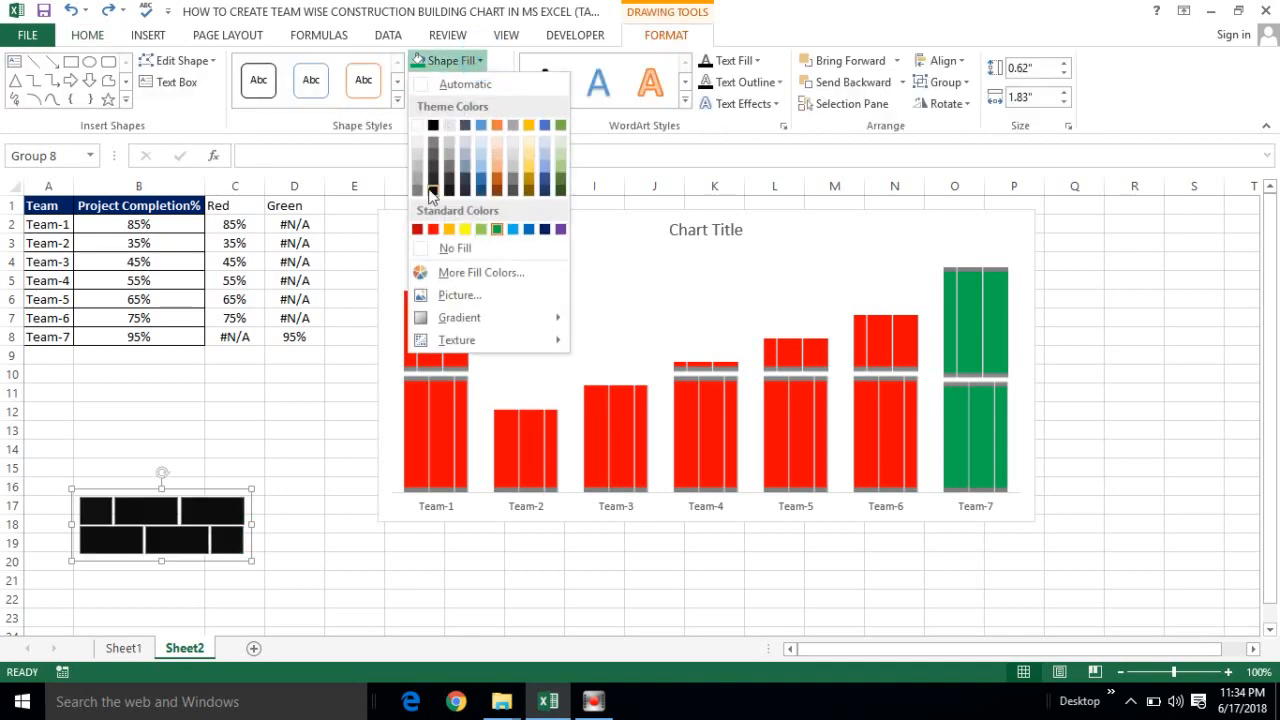
pyautogui.click(431, 230)
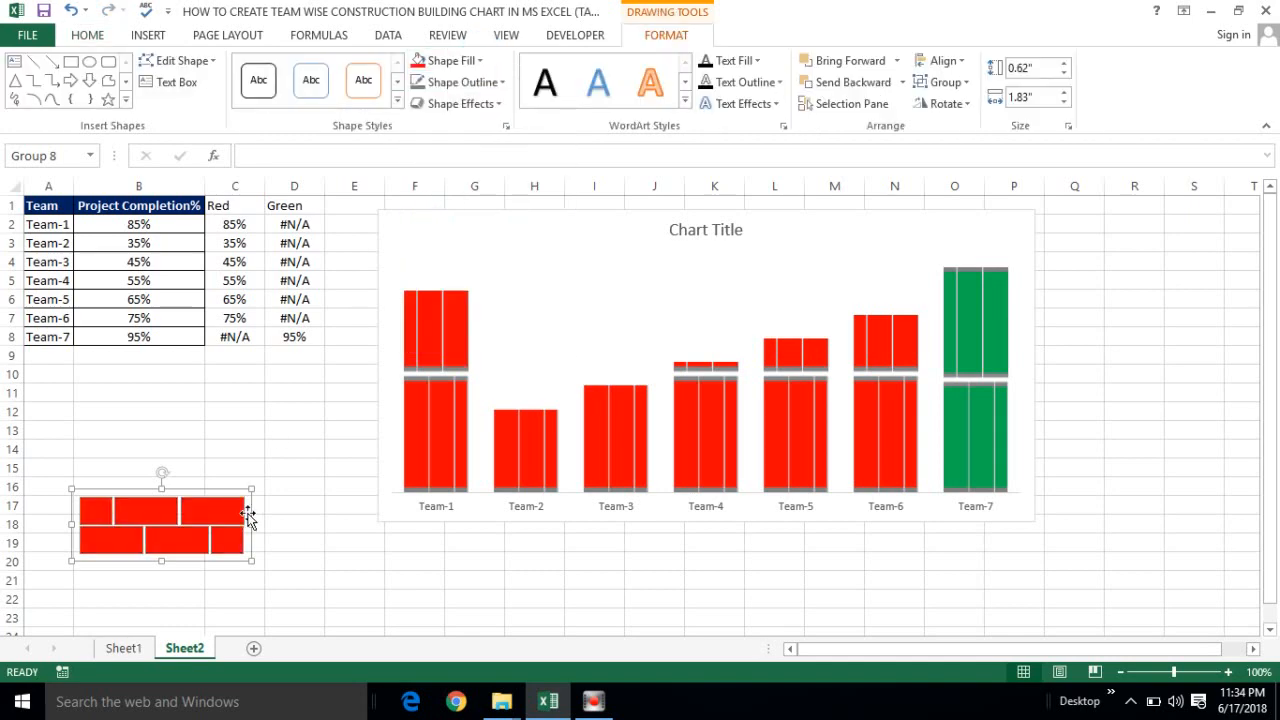
pyautogui.click(233, 542)
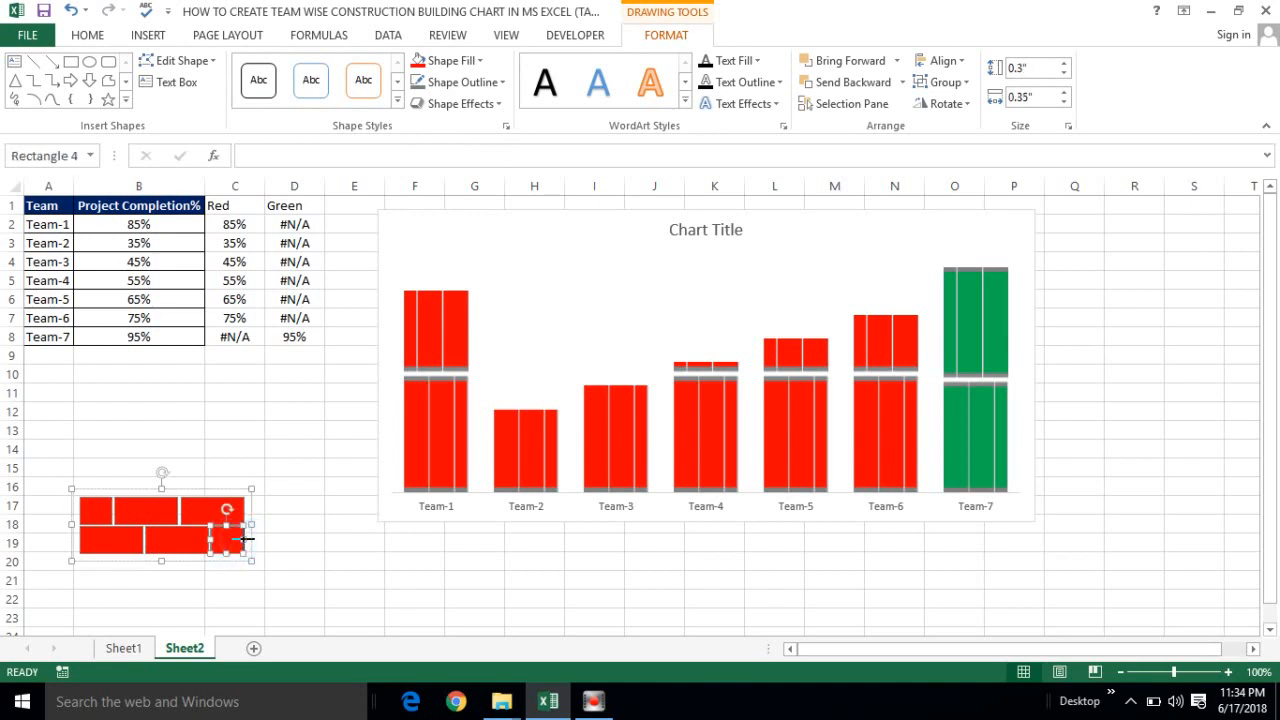
pyautogui.click(280, 517)
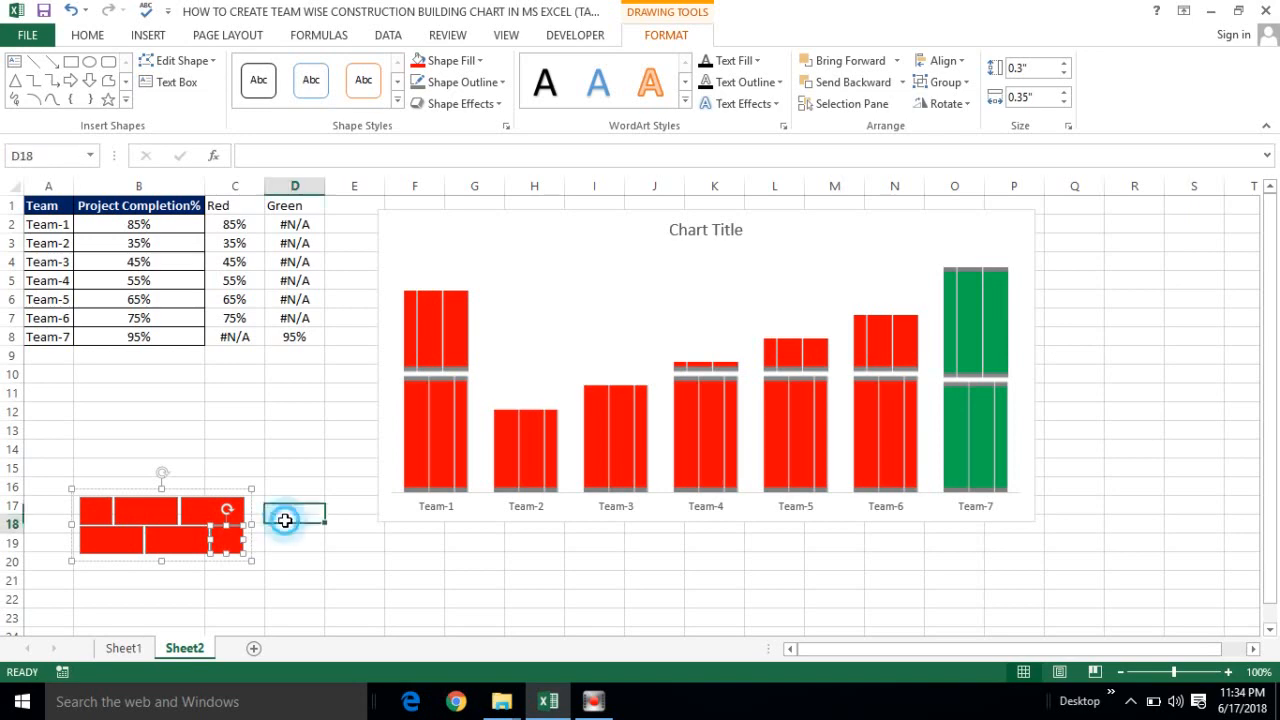
pyautogui.click(224, 543)
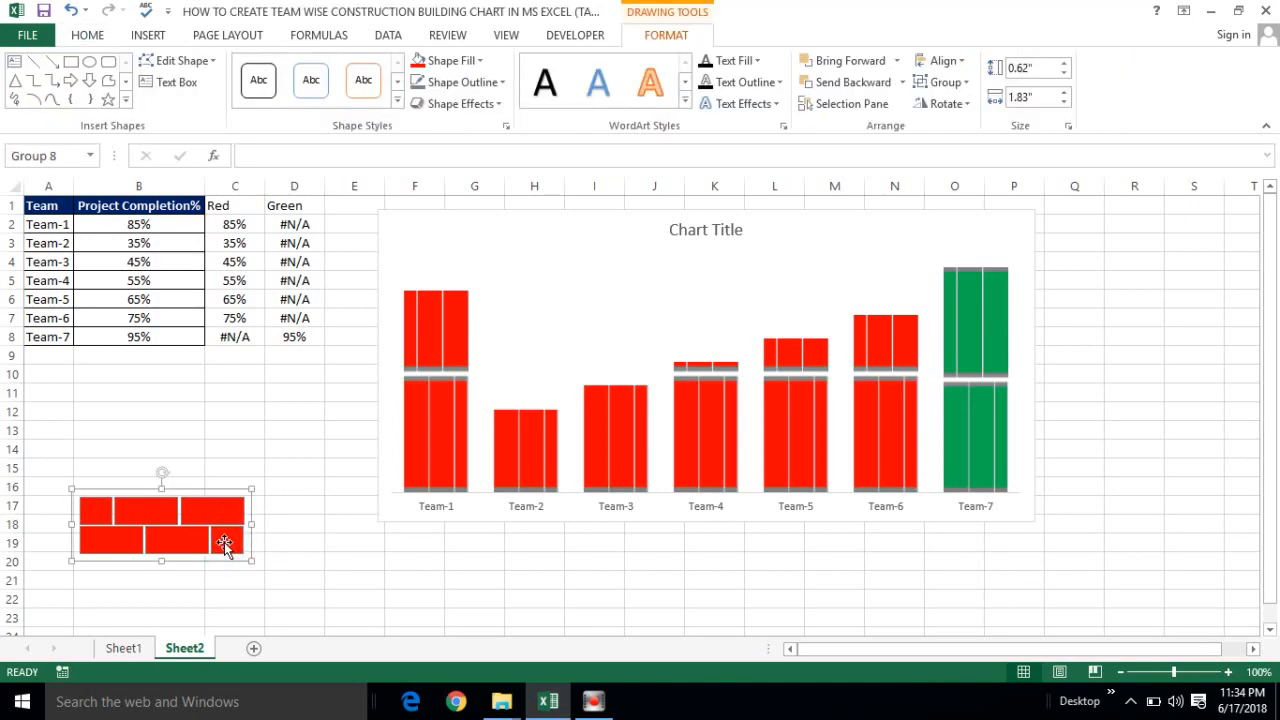
pyautogui.click(224, 543)
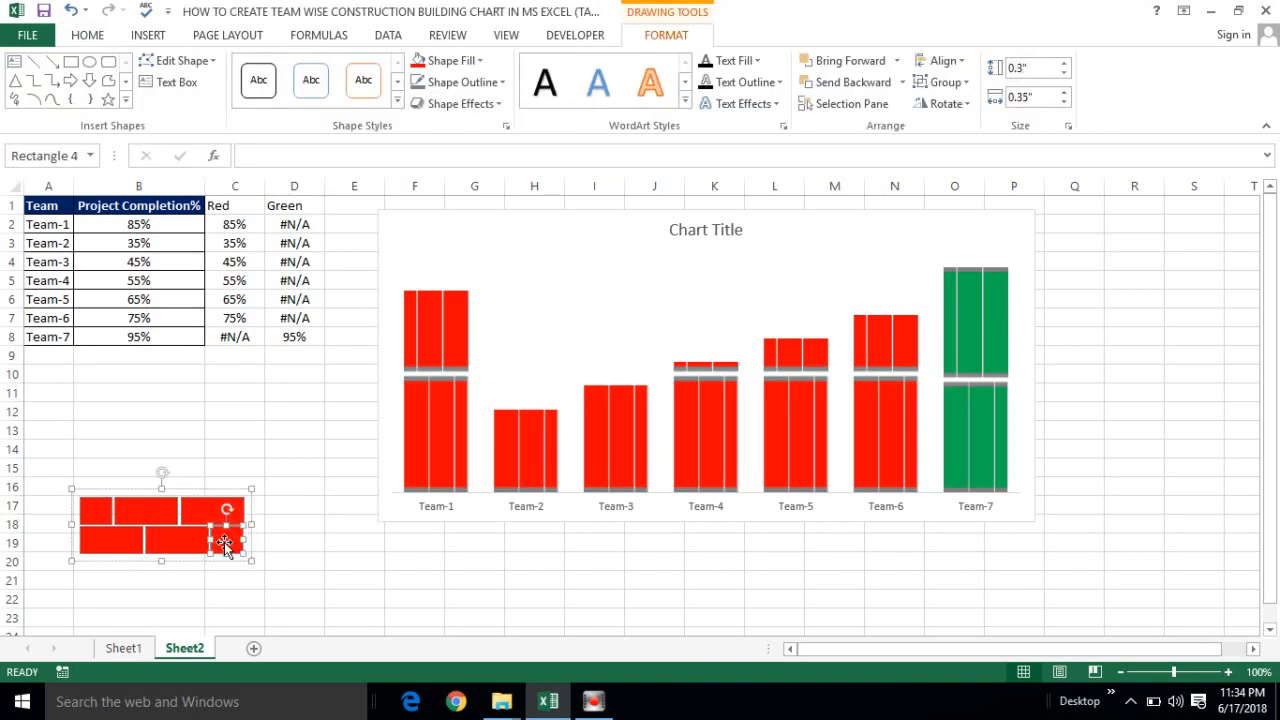
pyautogui.click(323, 524)
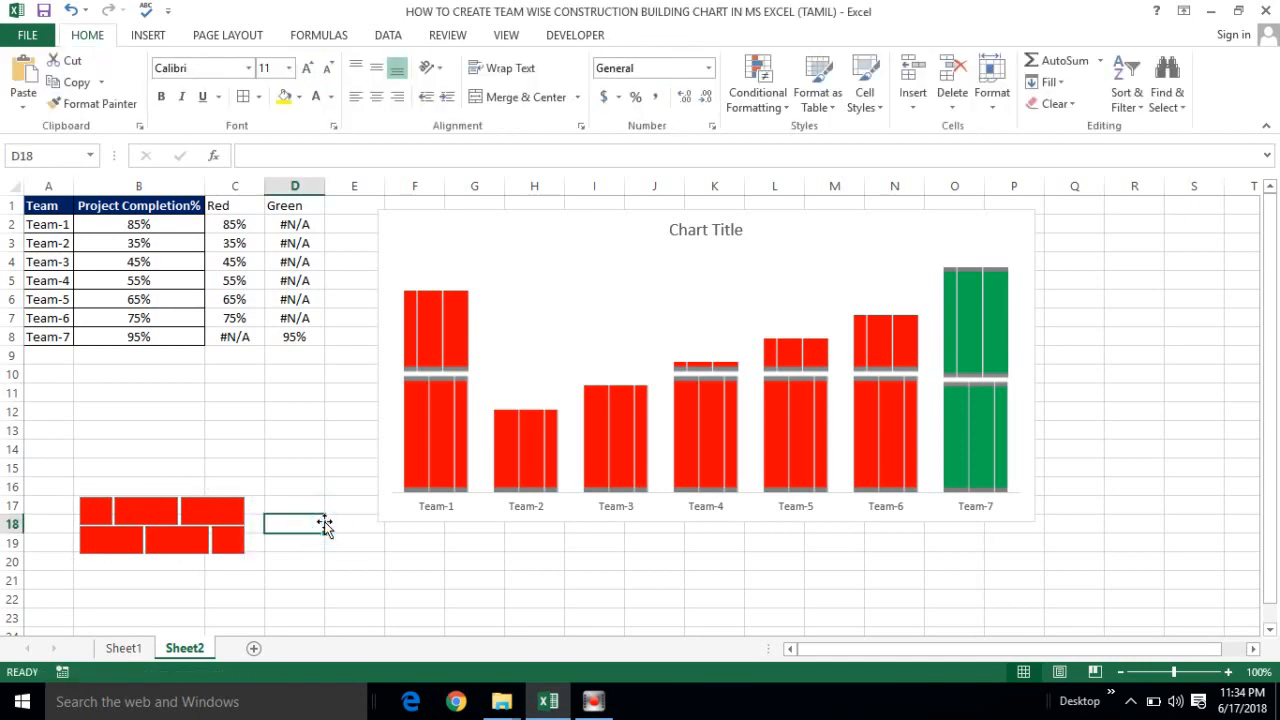
pyautogui.click(108, 534)
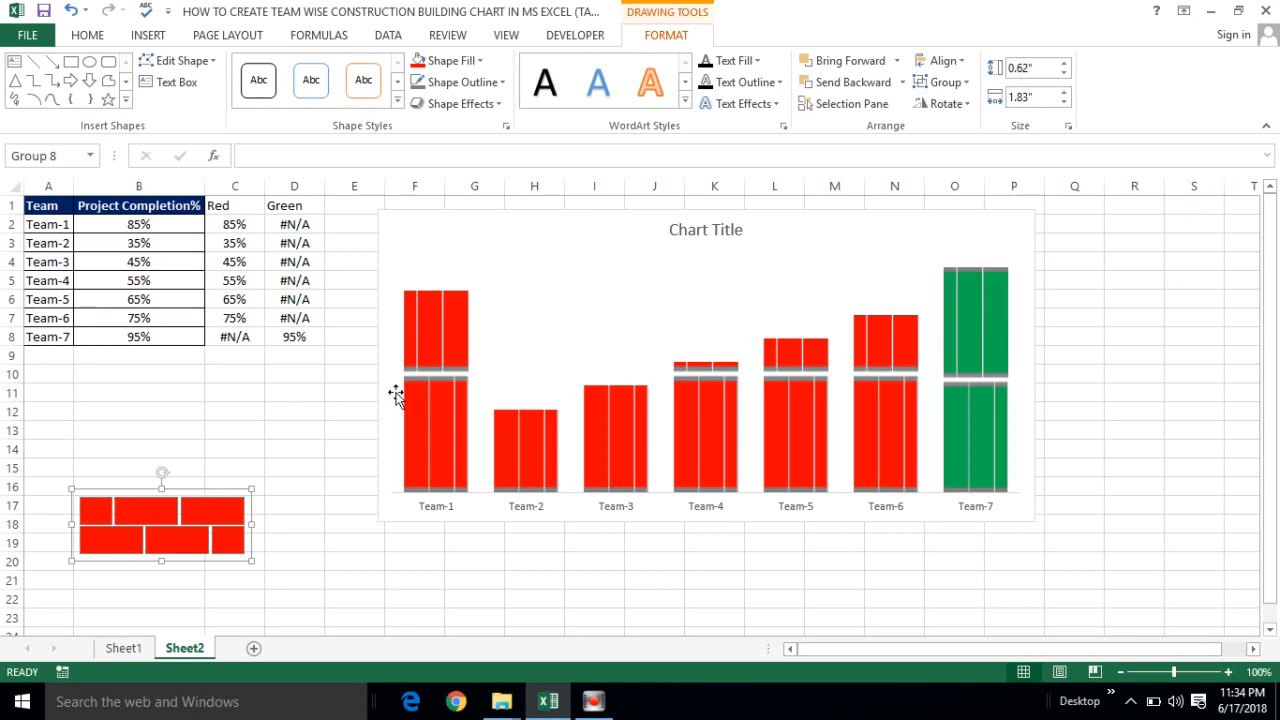
pyautogui.click(427, 347)
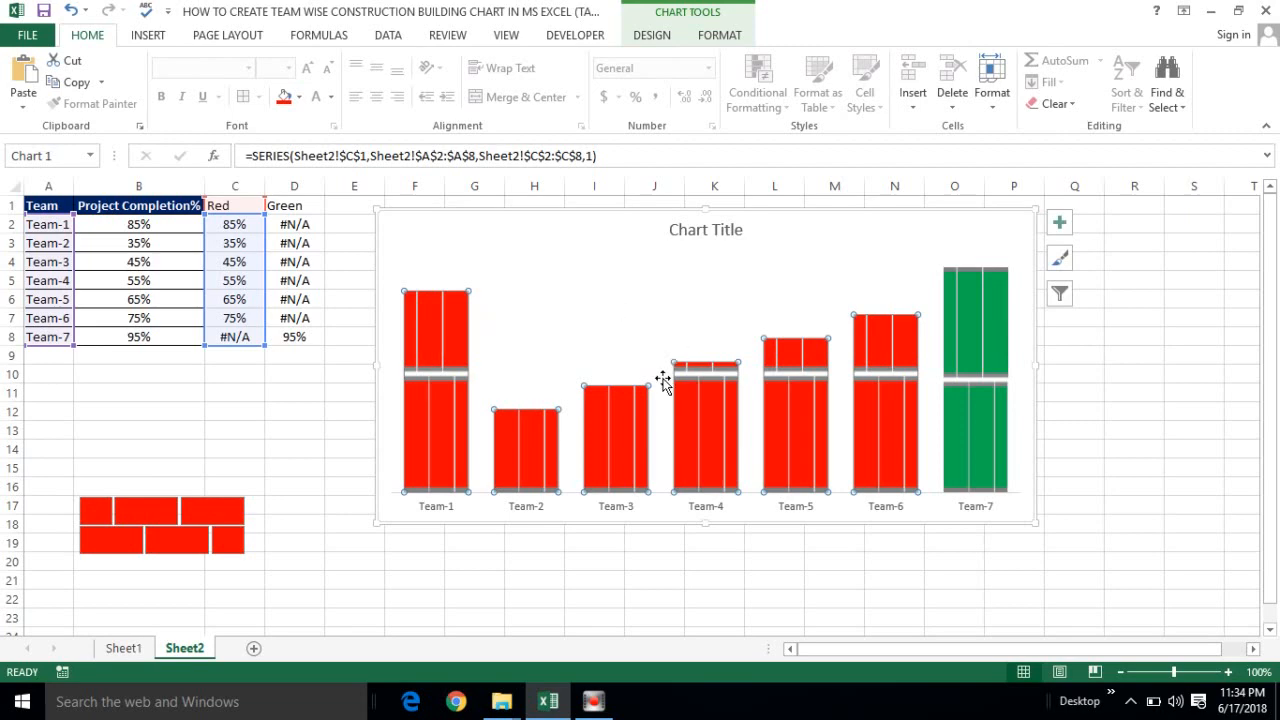
# Change the brick group's fill back to the standard green
pyautogui.click(194, 543)
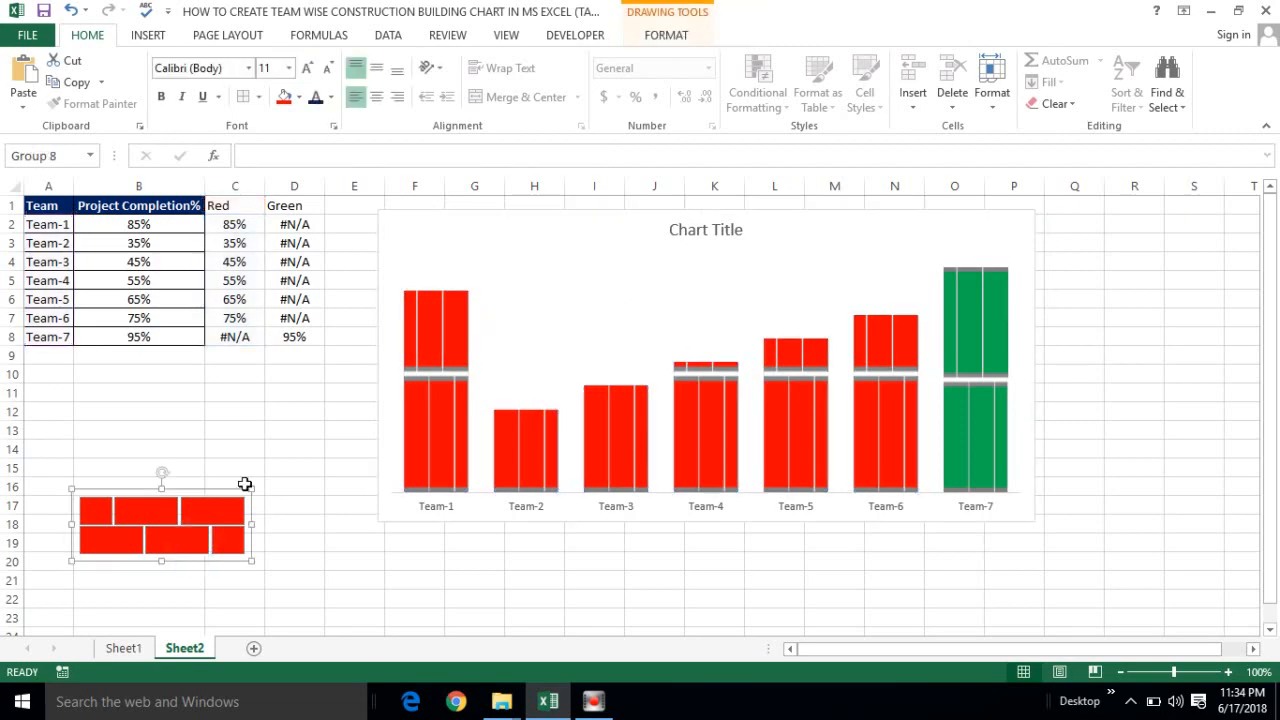
pyautogui.click(665, 35)
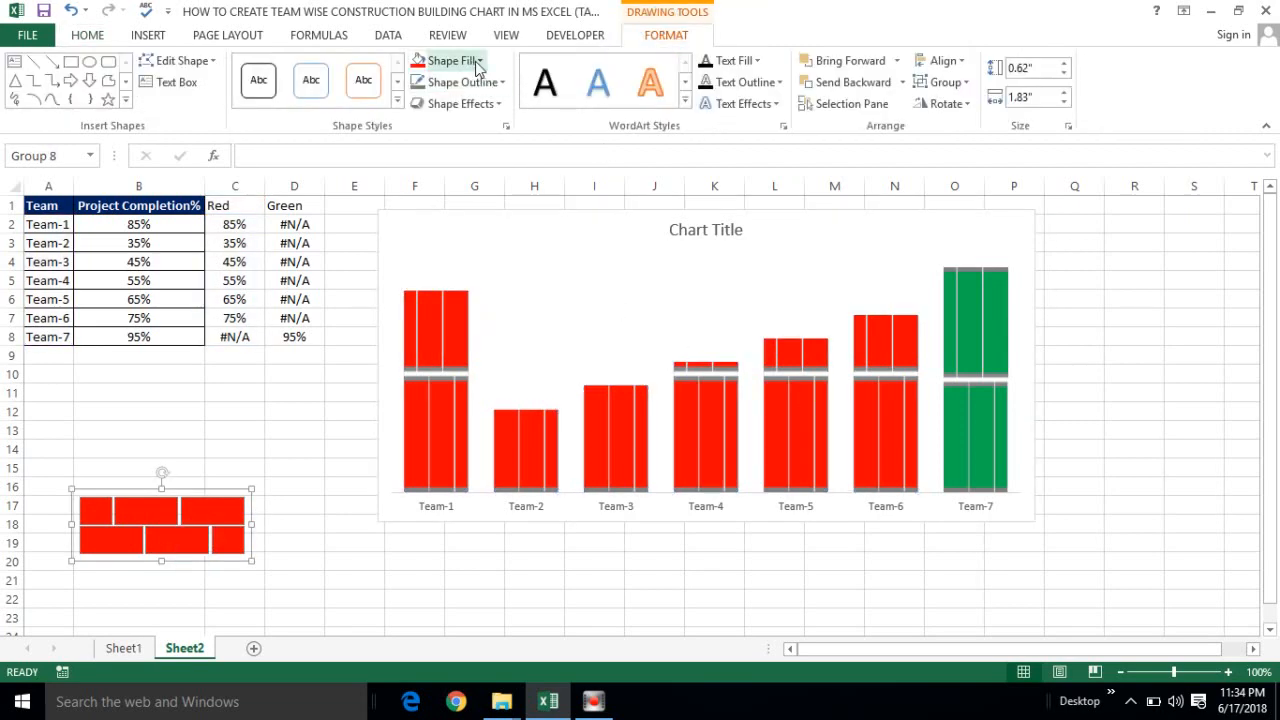
pyautogui.click(452, 60)
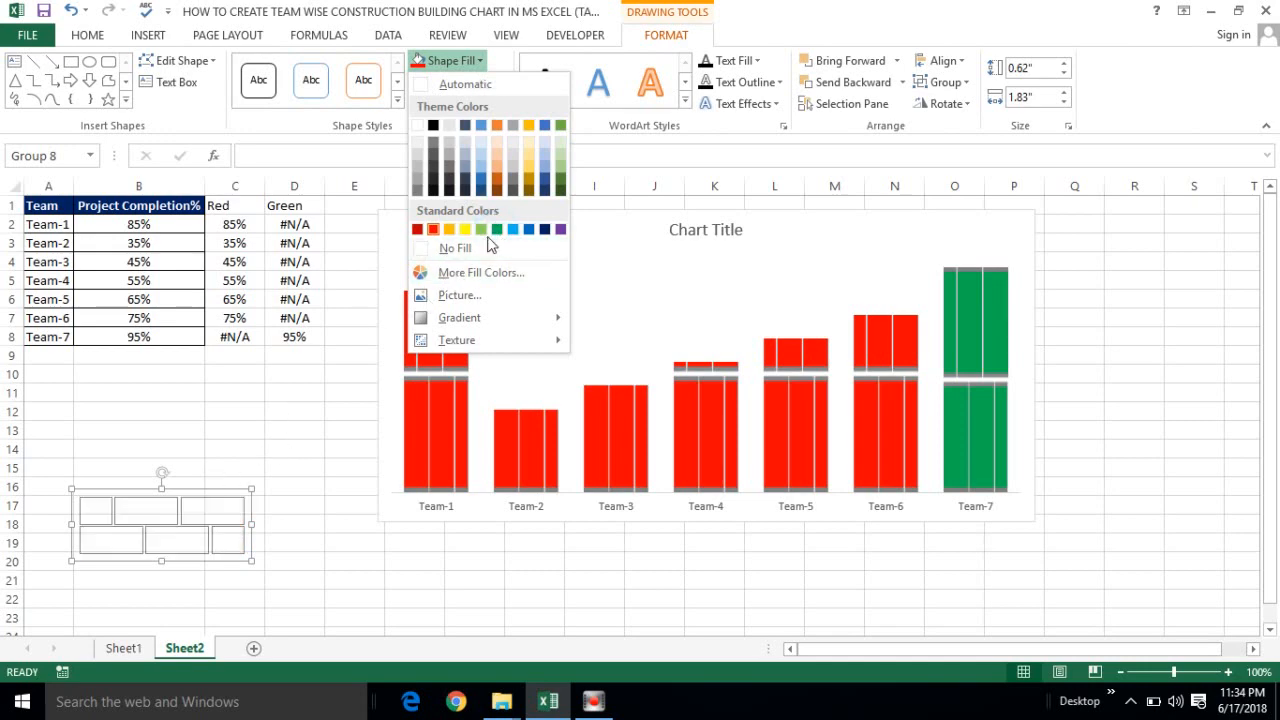
pyautogui.click(497, 229)
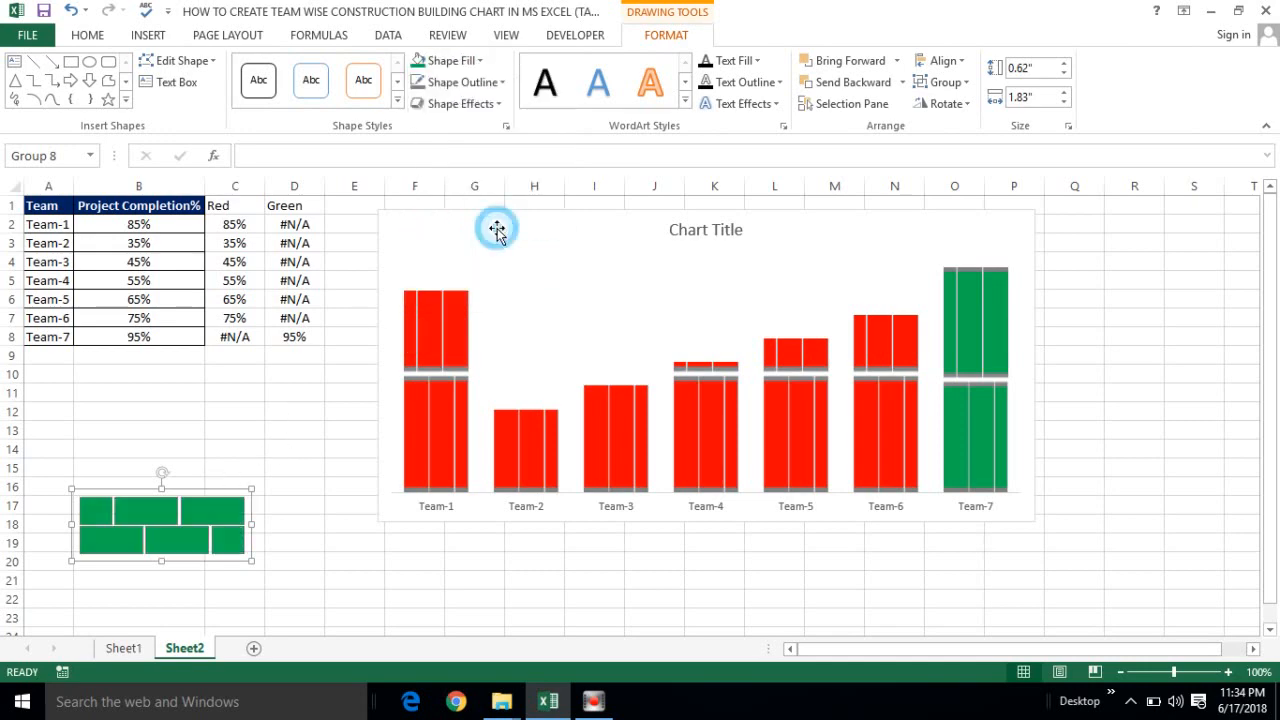
pyautogui.click(242, 503)
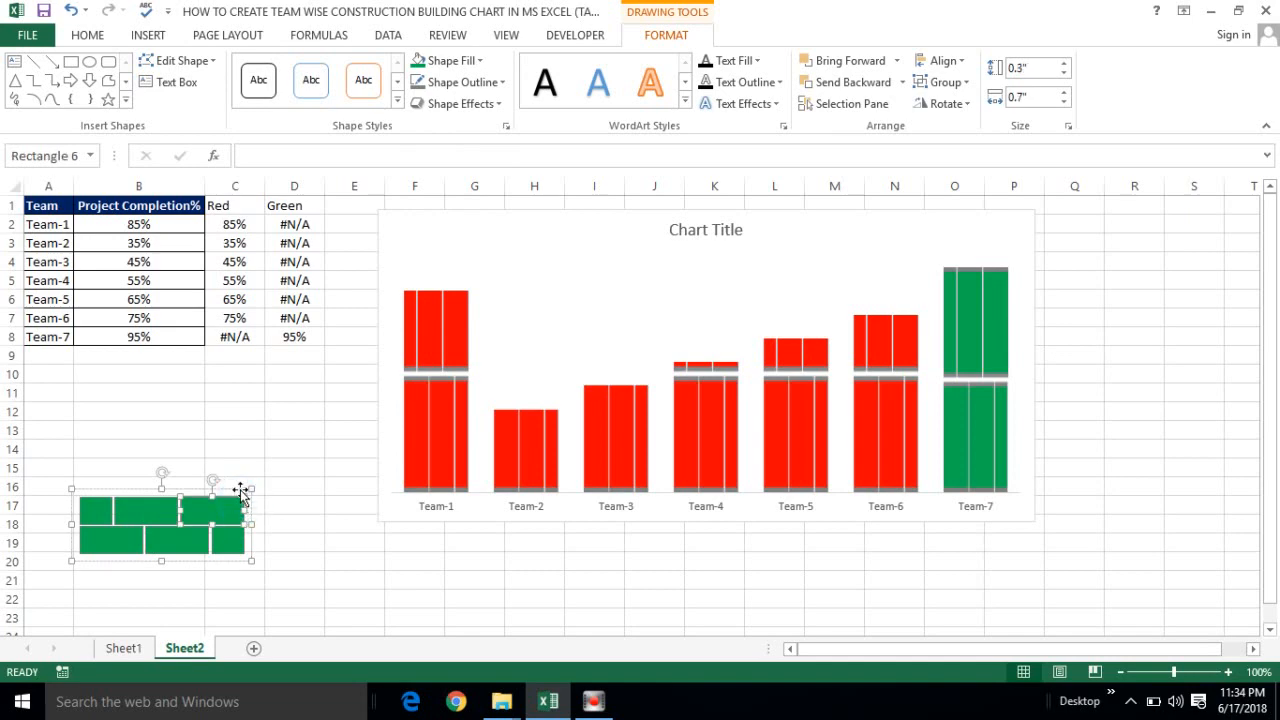
pyautogui.click(240, 490)
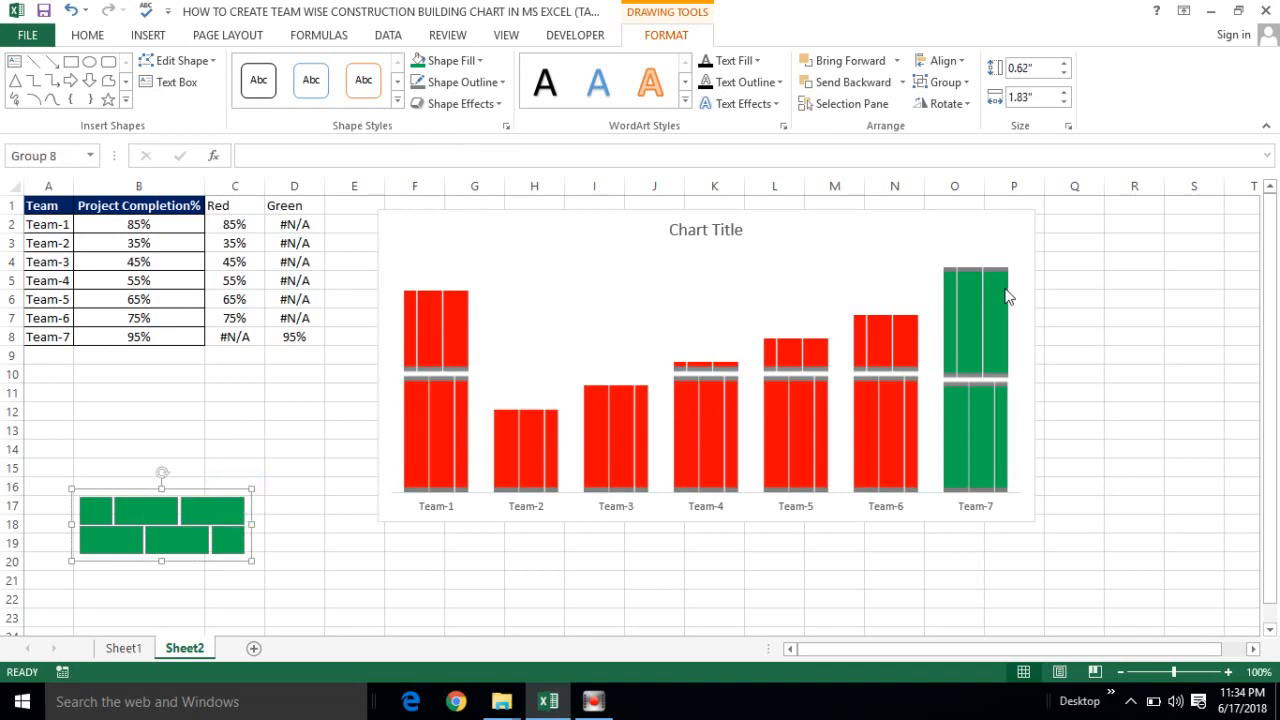
pyautogui.click(977, 307)
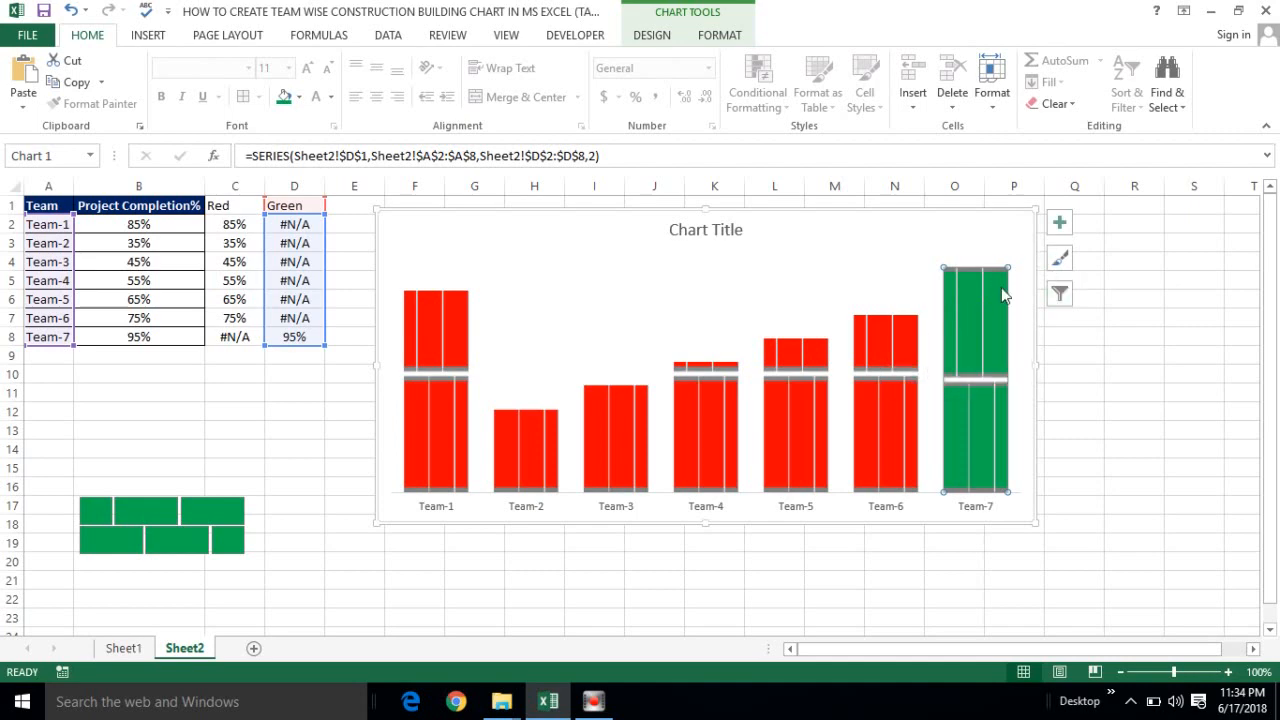
# Set the Red series' Units/Picture to .1 for its stacked and scaled brick fill and close the series formatting
pyautogui.click(444, 332)
pyautogui.rightClick(444, 332)
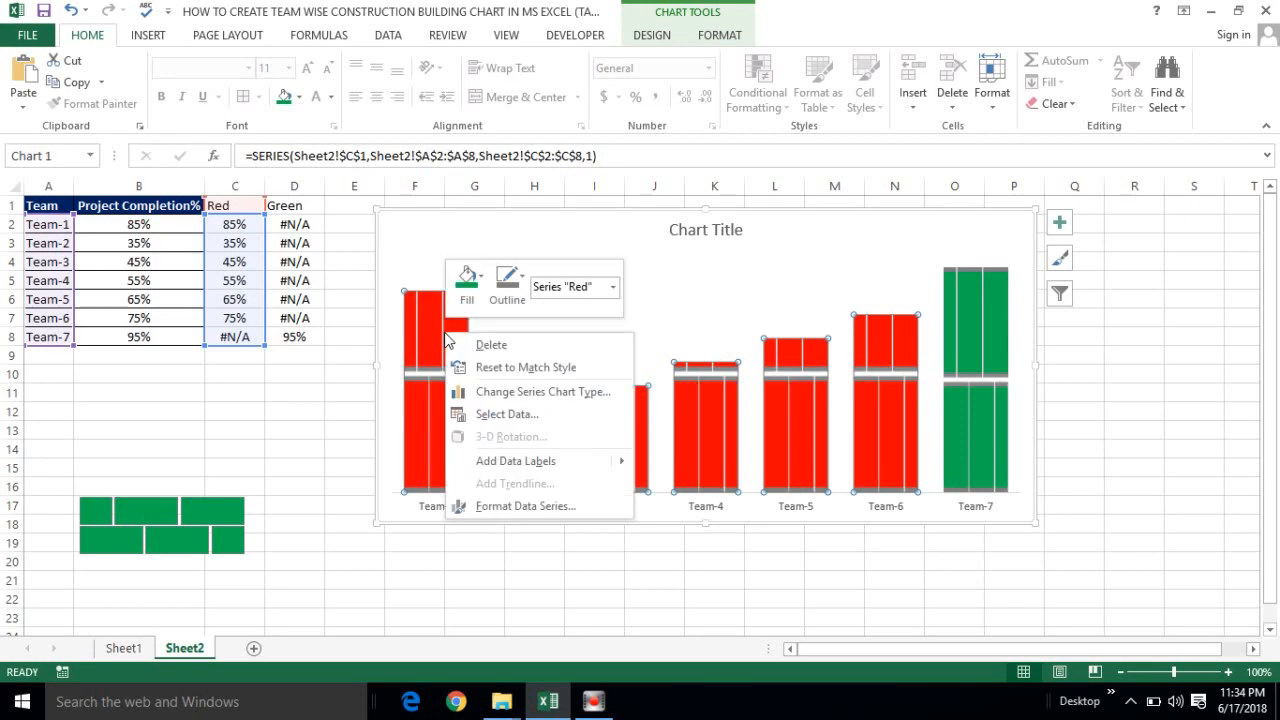
pyautogui.click(497, 506)
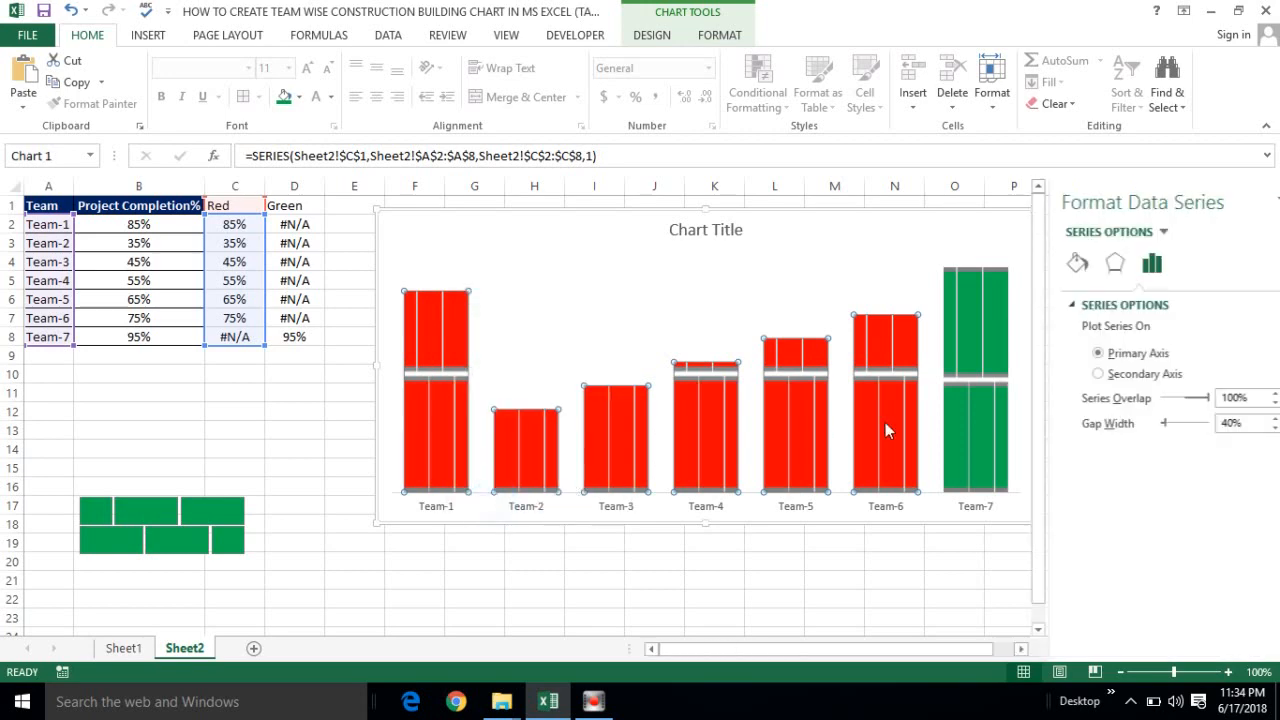
pyautogui.click(1043, 264)
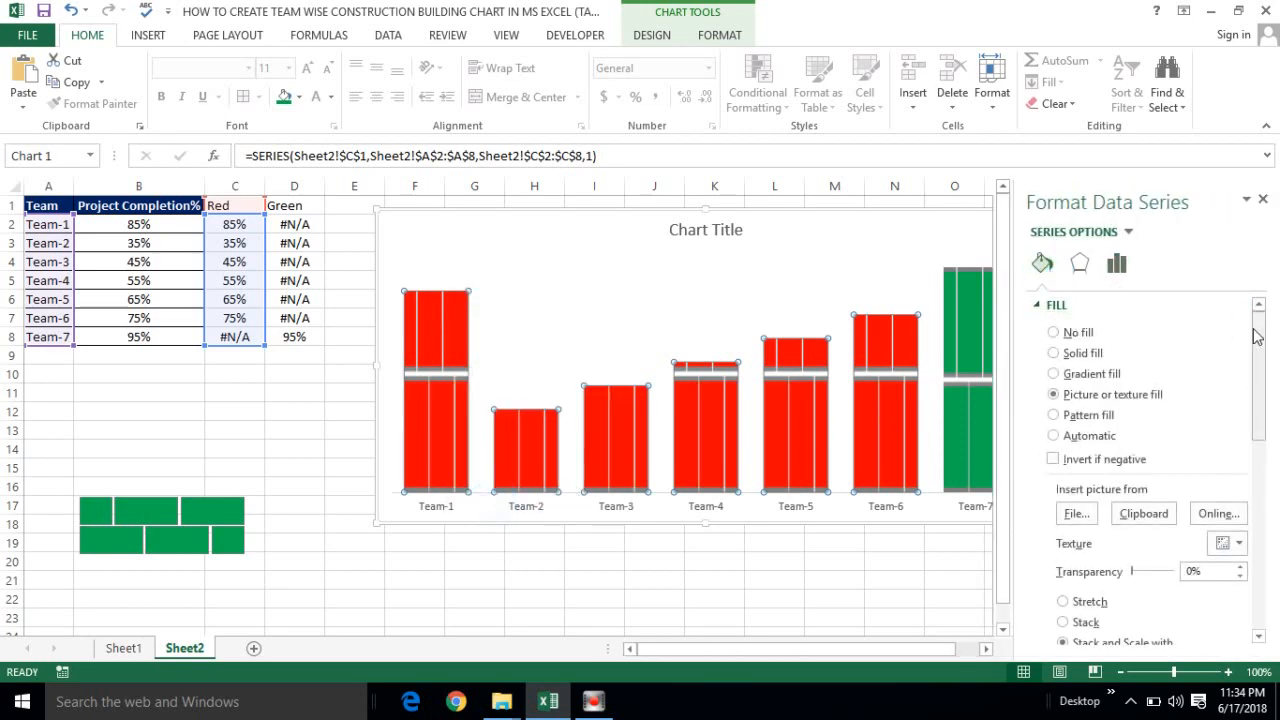
pyautogui.moveTo(1257, 337); pyautogui.dragTo(1257, 397)
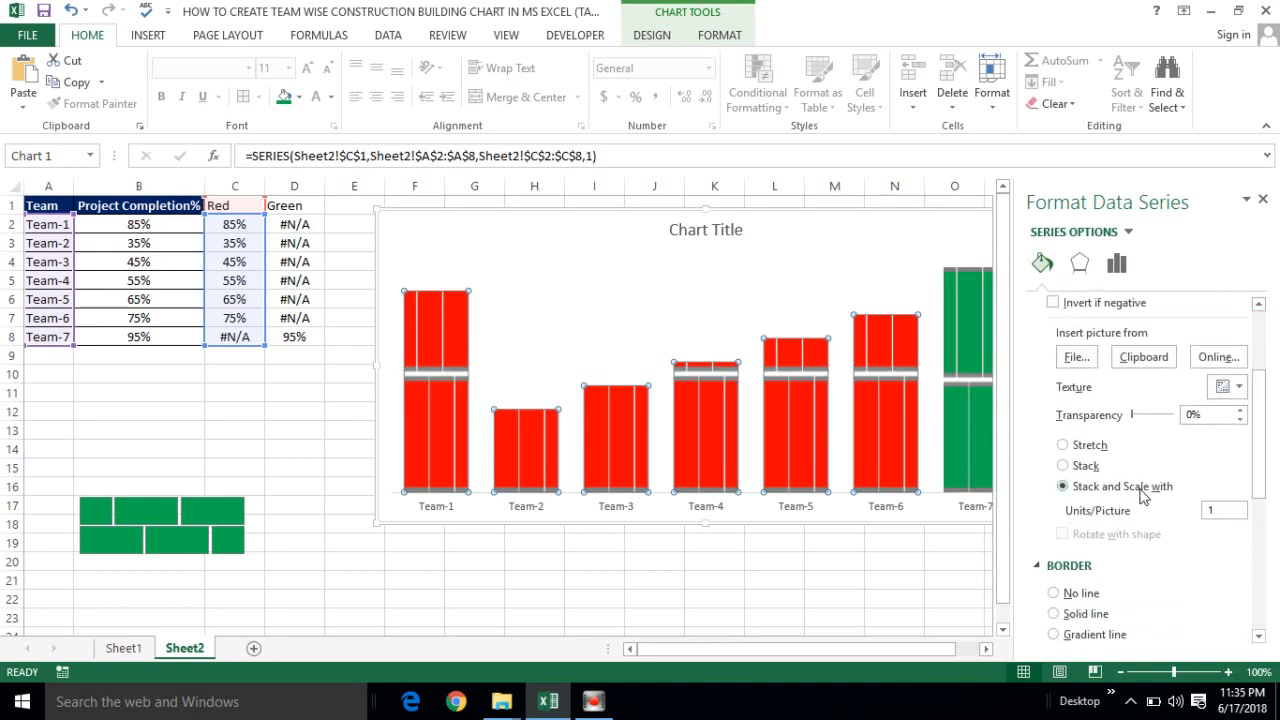
pyautogui.doubleClick(1239, 510)
pyautogui.press('BackSpace')
pyautogui.write('.1')
pyautogui.click(718, 577)
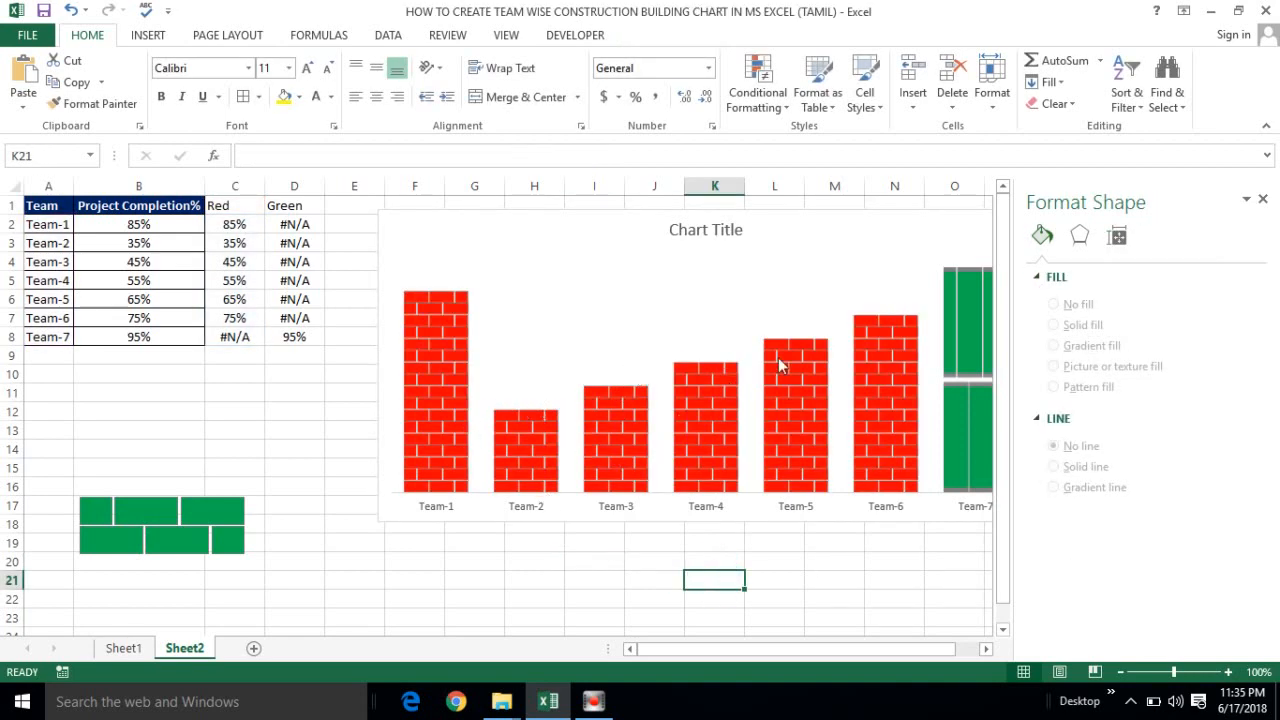
pyautogui.click(1262, 199)
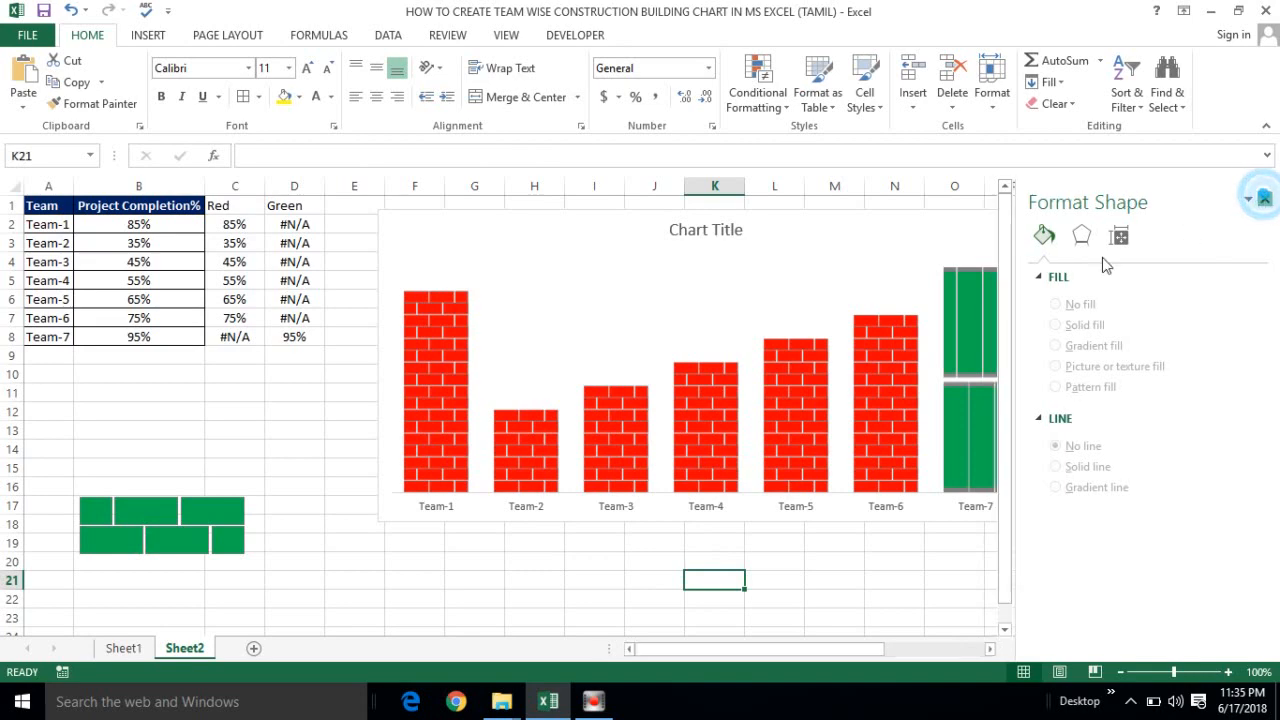
# Set the Green series' picture fill to Stack and Scale with, using a smaller Units/Picture value that matches the red columns' brick size
pyautogui.click(978, 285)
pyautogui.rightClick(979, 287)
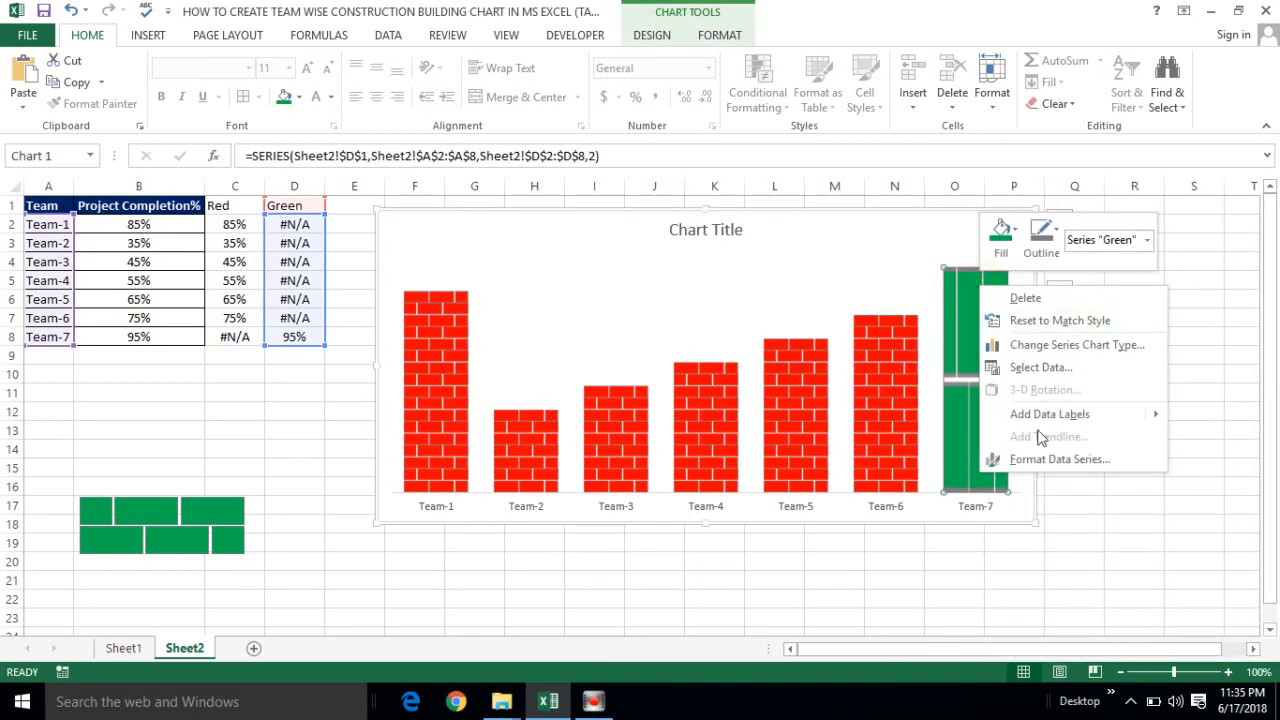
pyautogui.click(1040, 460)
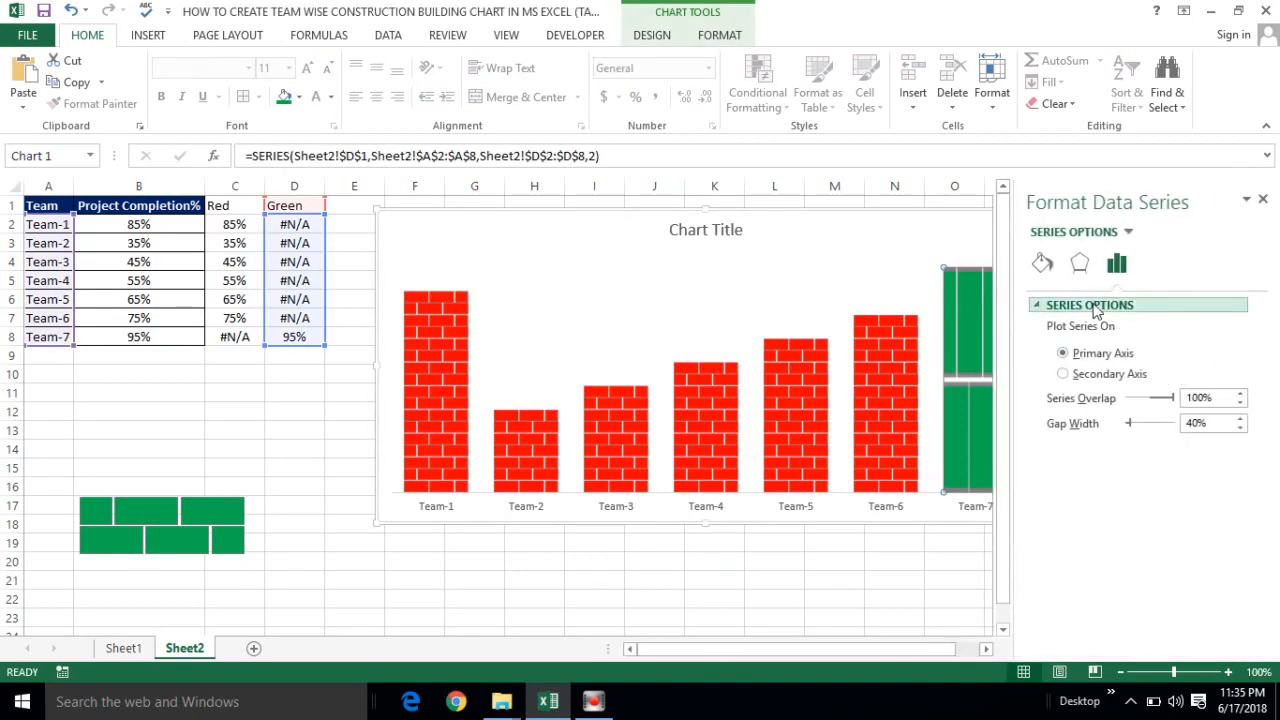
pyautogui.click(1043, 264)
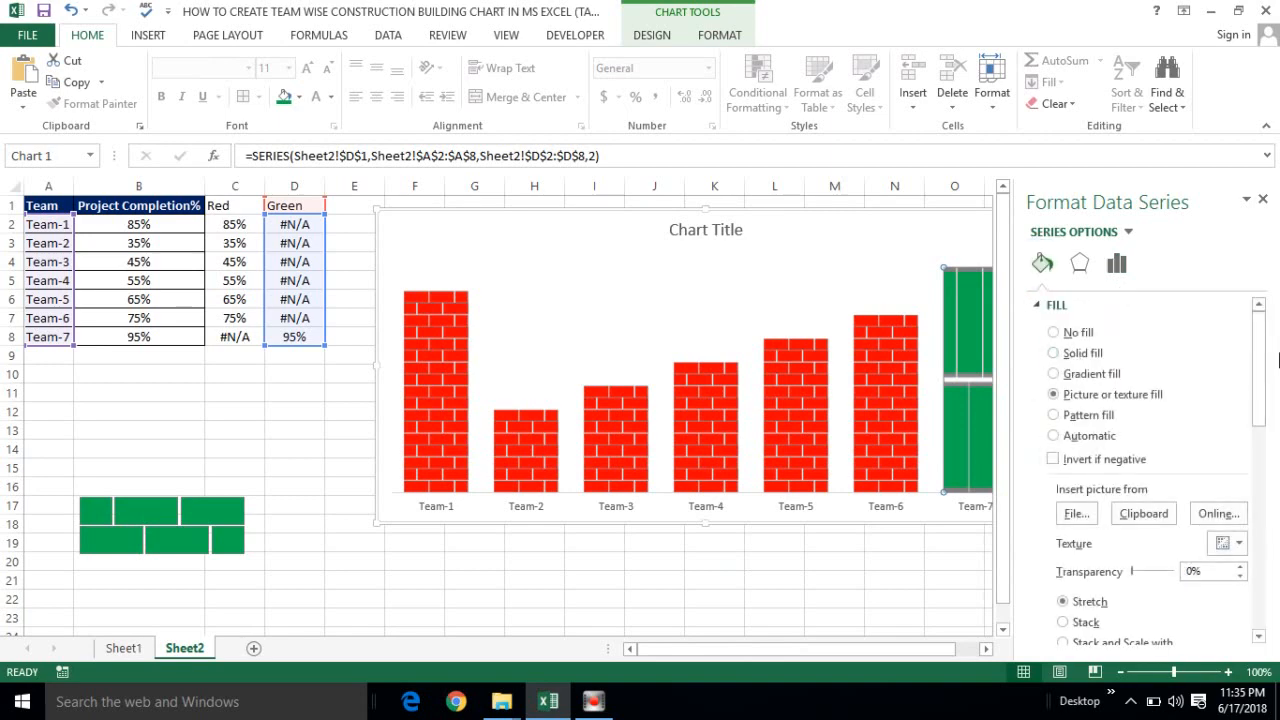
pyautogui.scroll(-3, 1262, 362)
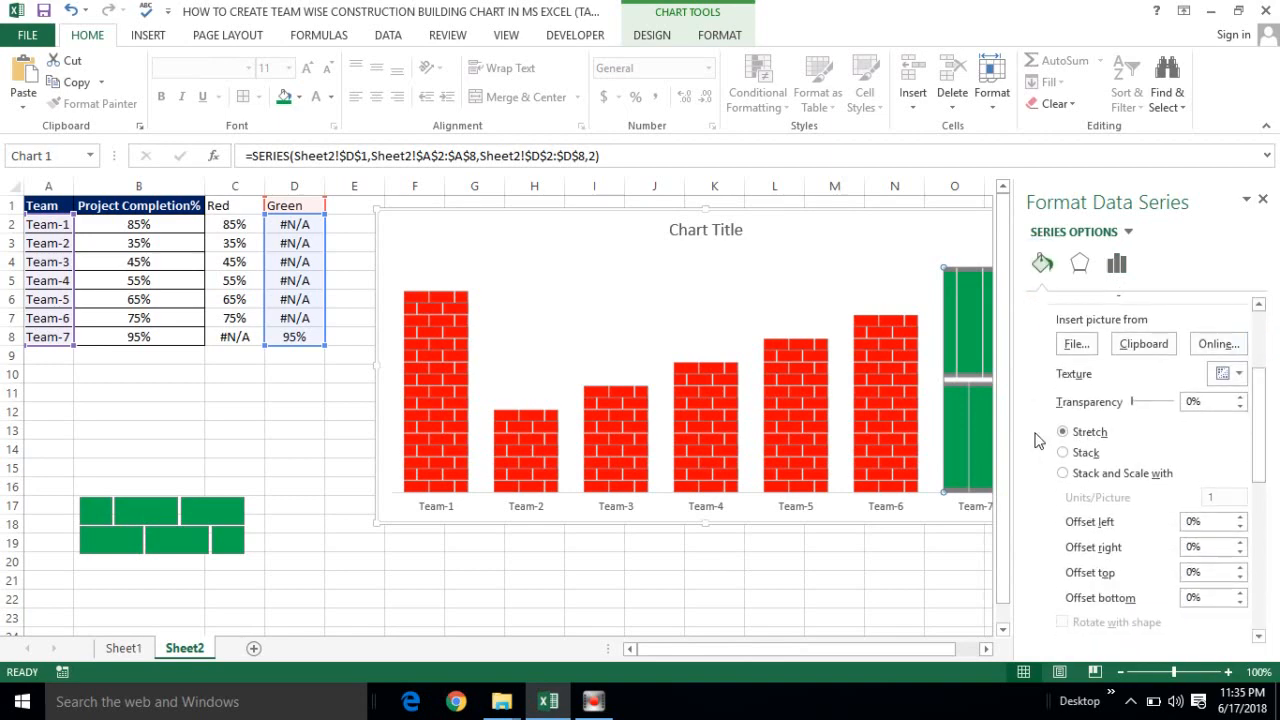
pyautogui.click(1062, 474)
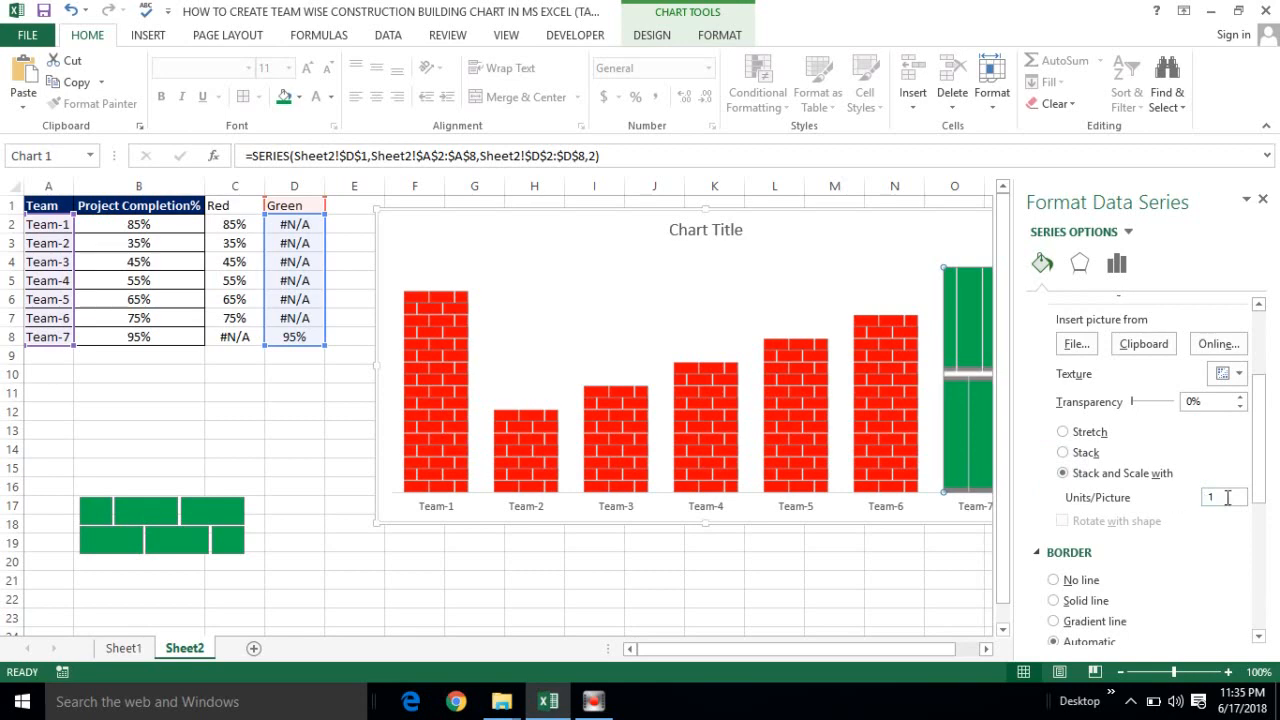
pyautogui.click(1226, 497)
pyautogui.press('BackSpace')
pyautogui.click(820, 563)
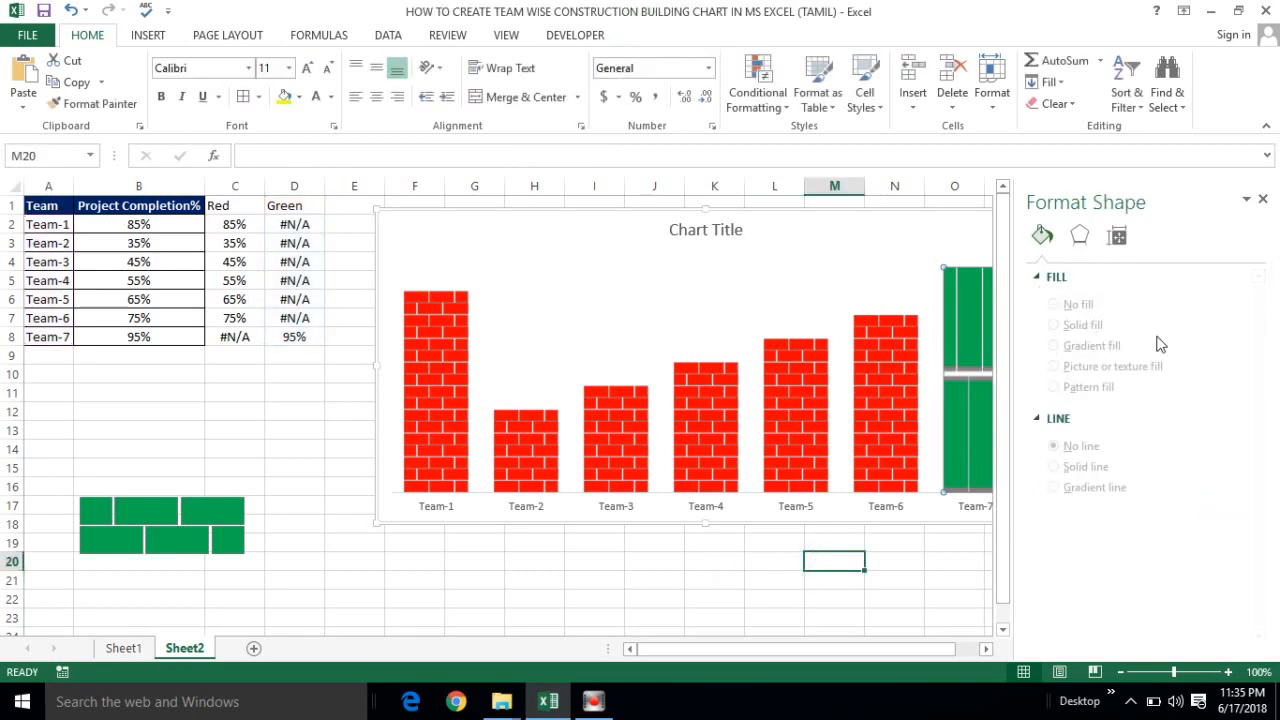
pyautogui.click(1264, 198)
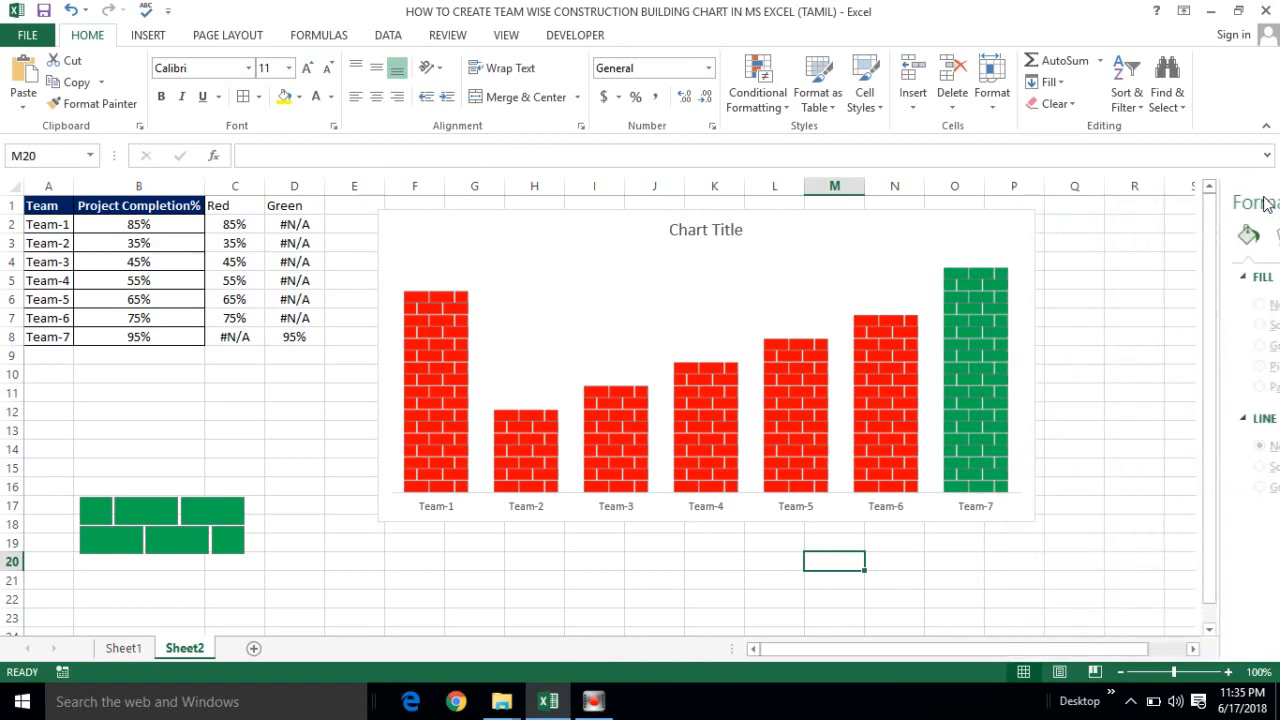
# Format the chart's horizontal axis team labels as bold, italic, dark blue text at size 11
pyautogui.click(436, 513)
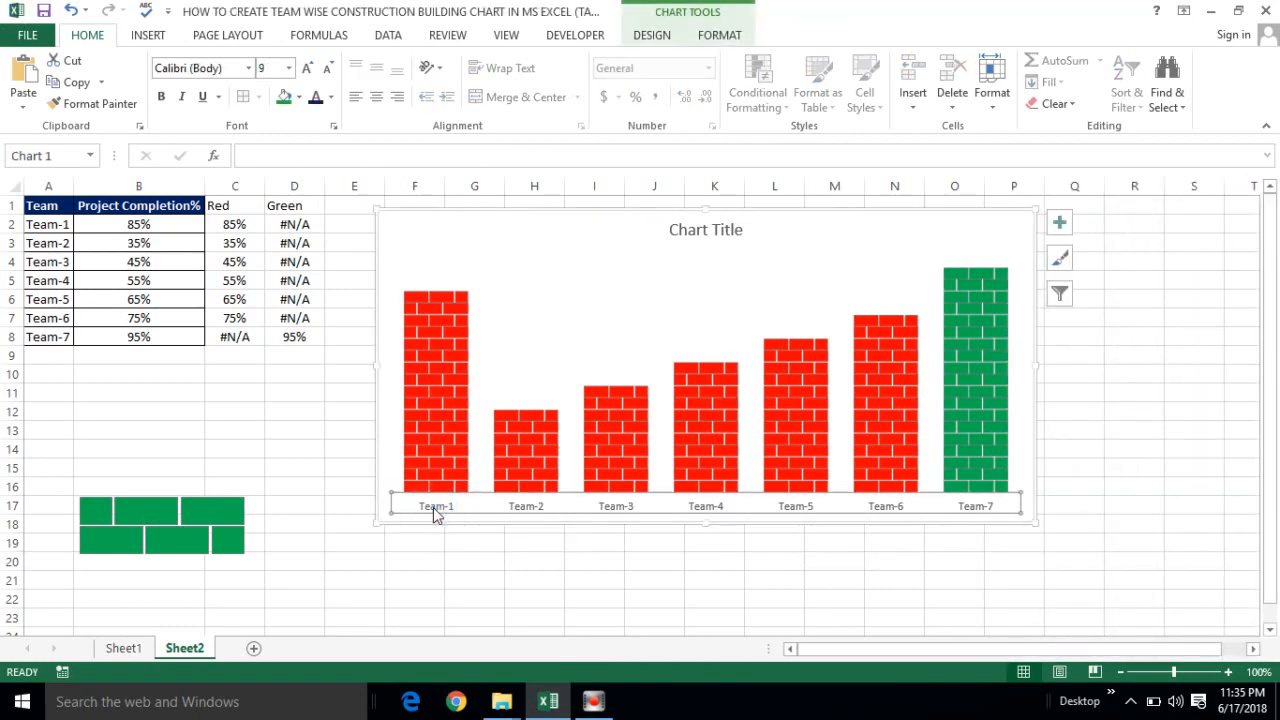
pyautogui.hotkey('ctrl', 'b')
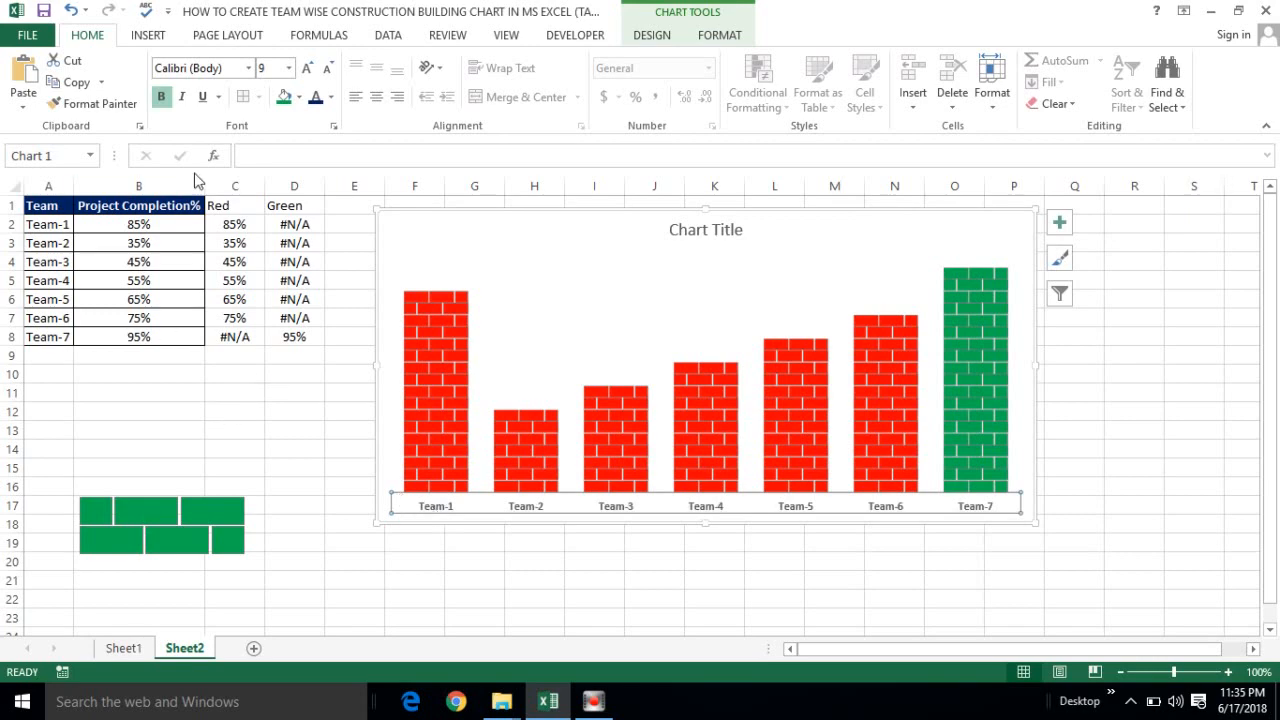
pyautogui.click(182, 97)
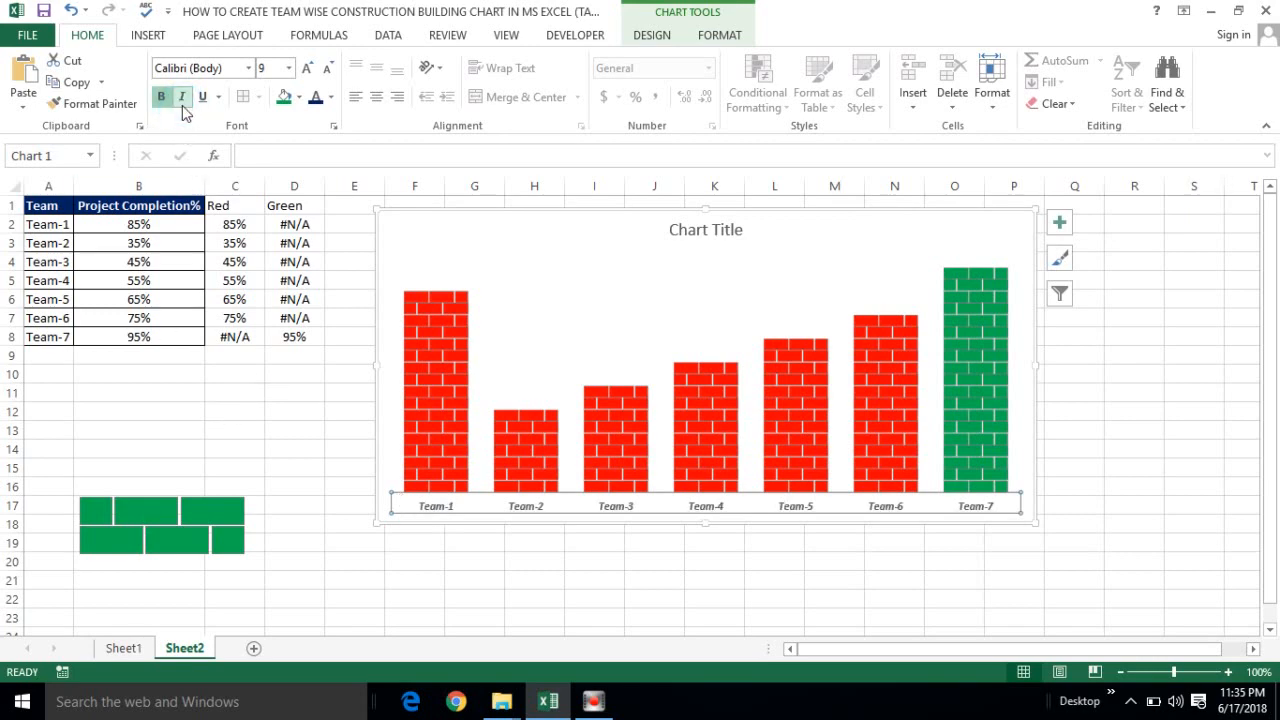
pyautogui.click(331, 98)
pyautogui.click(443, 266)
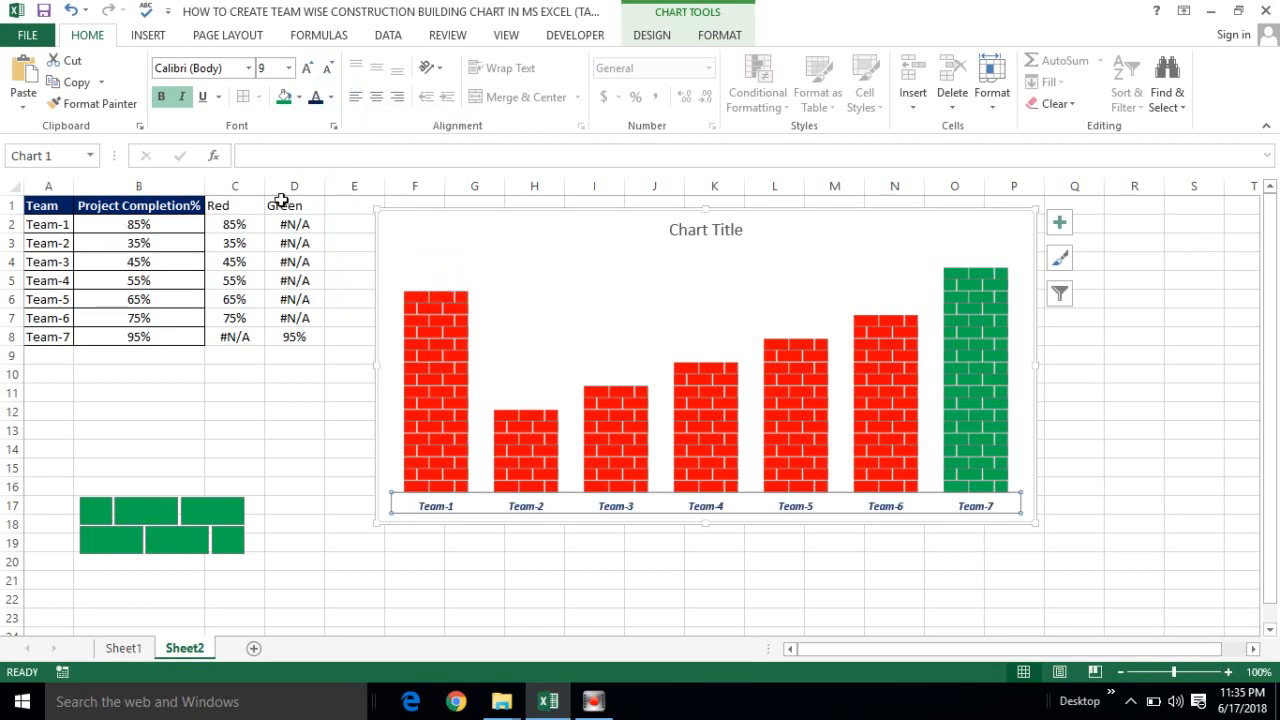
pyautogui.click(272, 68)
pyautogui.write('11')
pyautogui.press('Return')
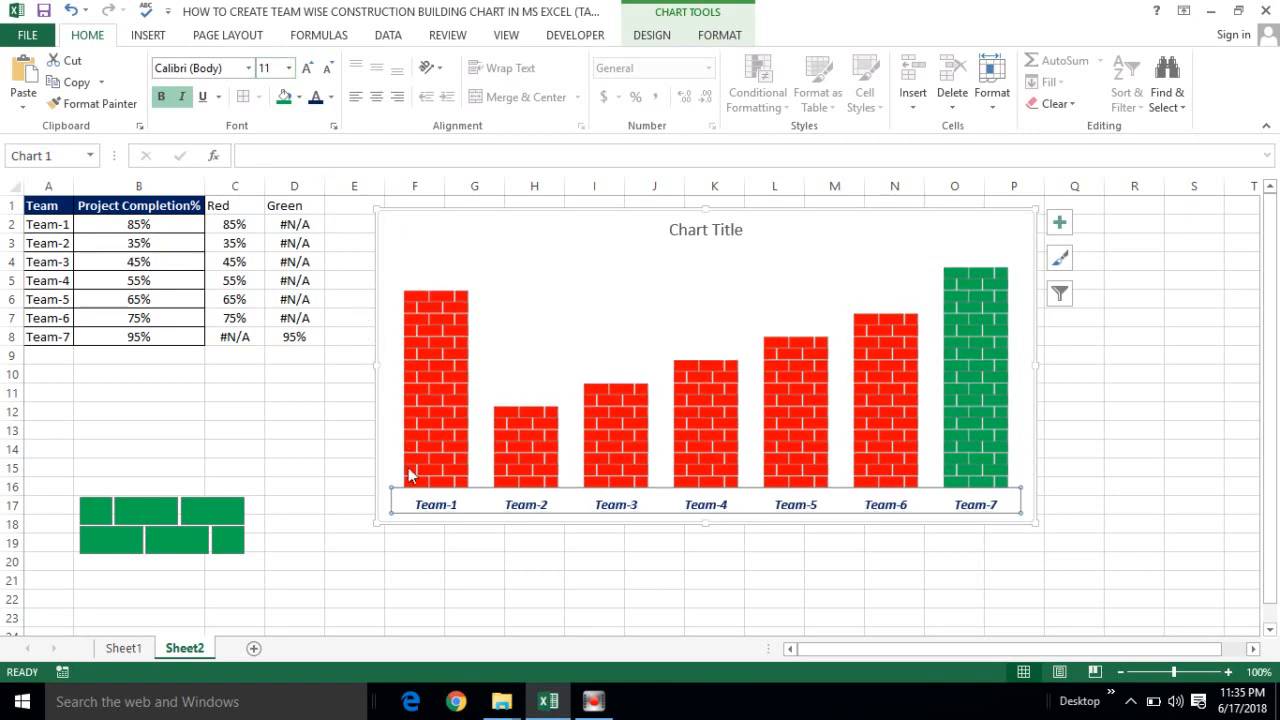
# Move the chart slightly lower on the sheet and add data labels to the Red series
pyautogui.moveTo(380, 514); pyautogui.dragTo(363, 563)
pyautogui.click(414, 432)
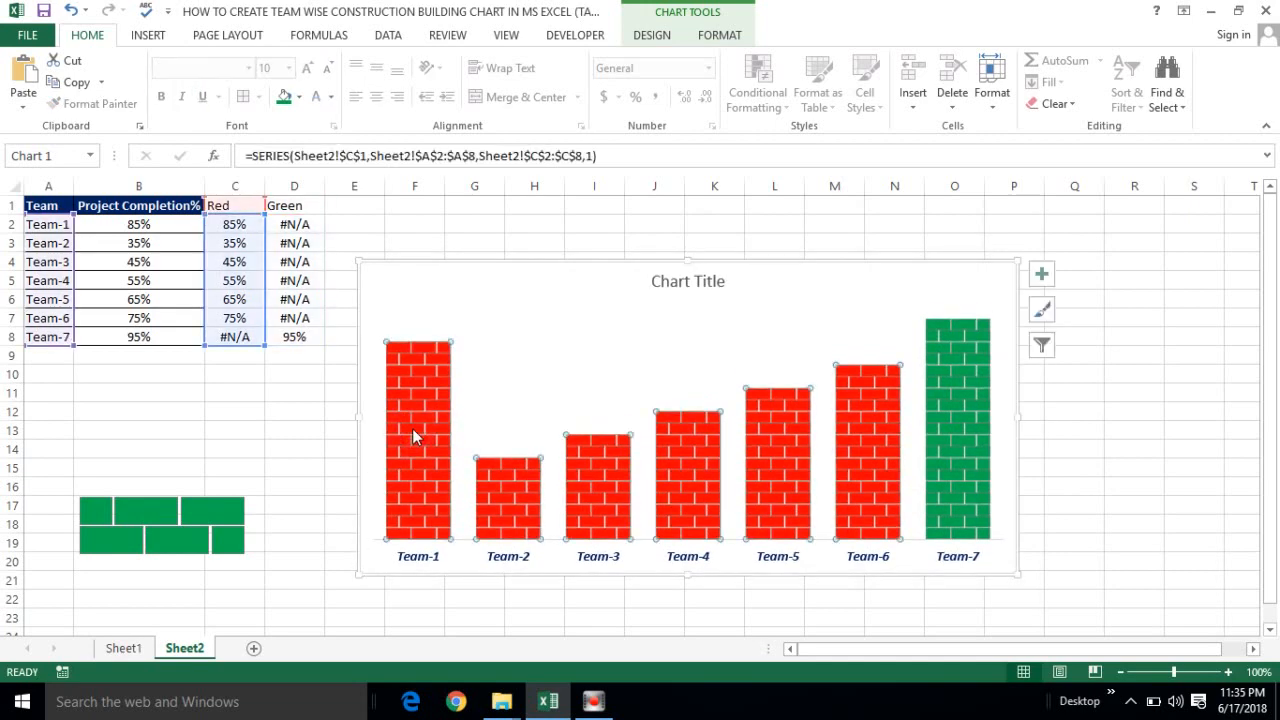
pyautogui.rightClick(414, 436)
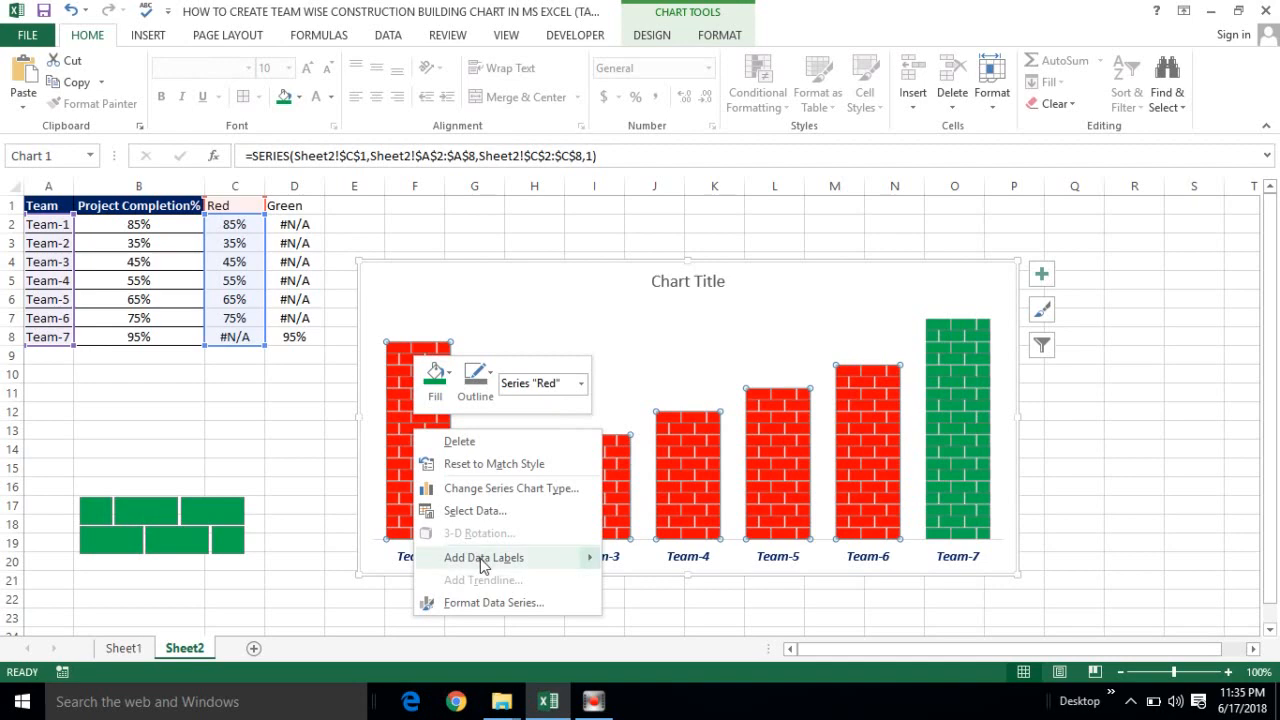
pyautogui.moveTo(483, 566)
pyautogui.click(636, 560)
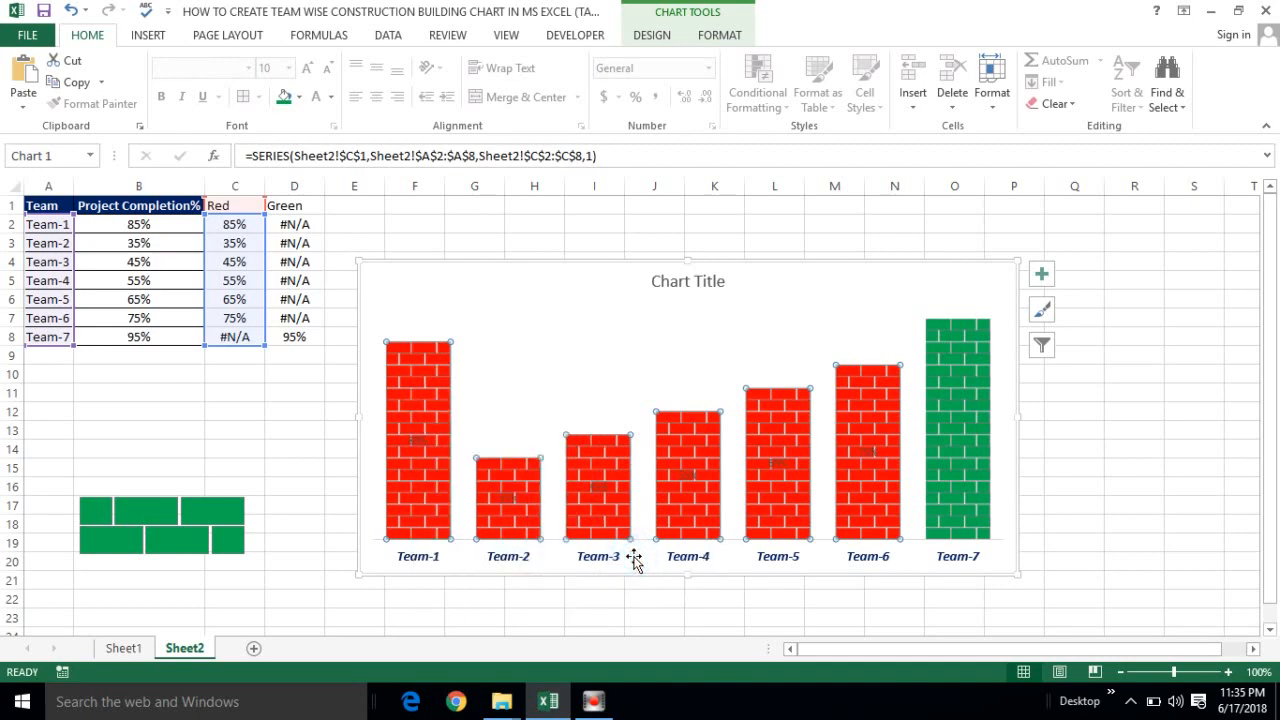
# Fill the Red series' data labels with the standard red
pyautogui.click(413, 443)
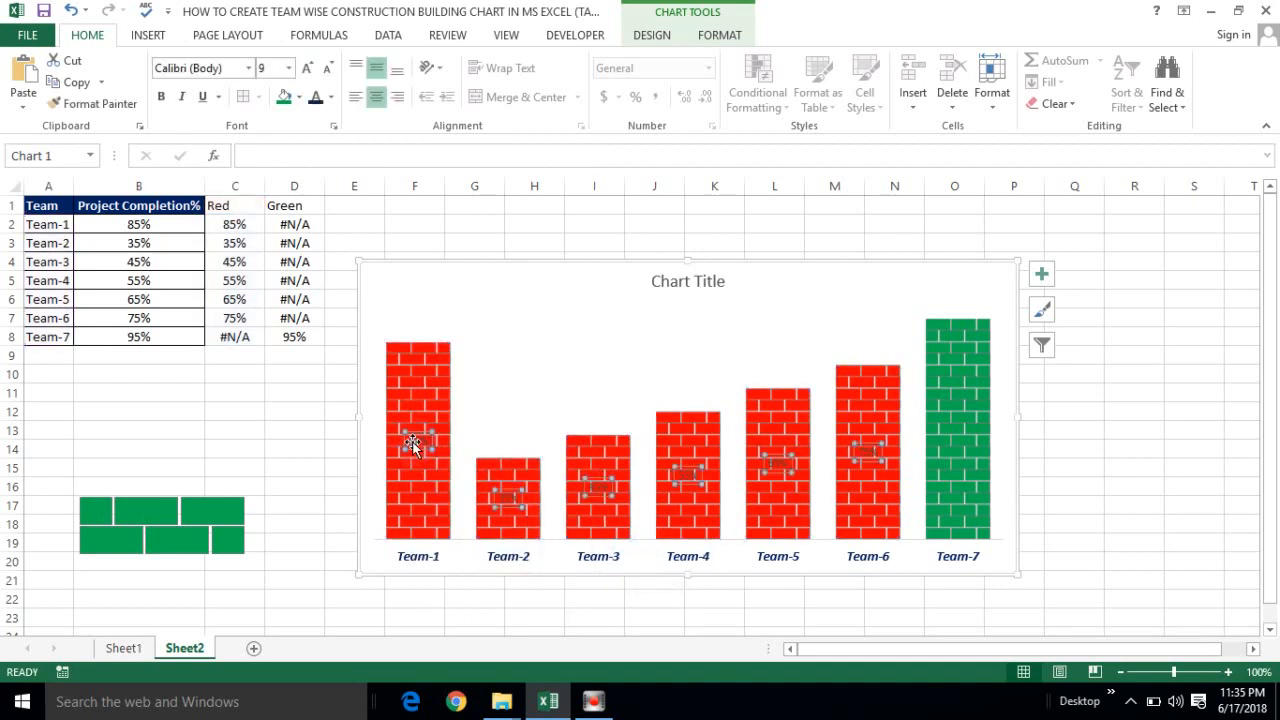
pyautogui.click(413, 443)
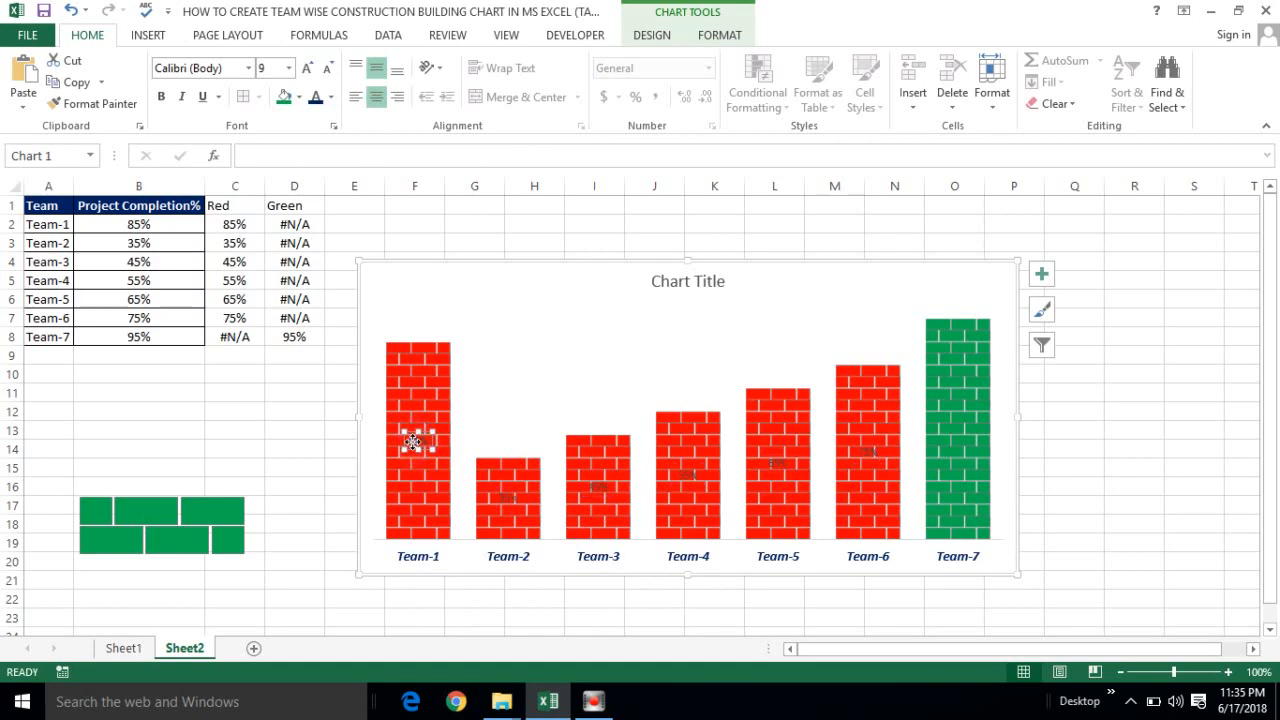
pyautogui.click(500, 381)
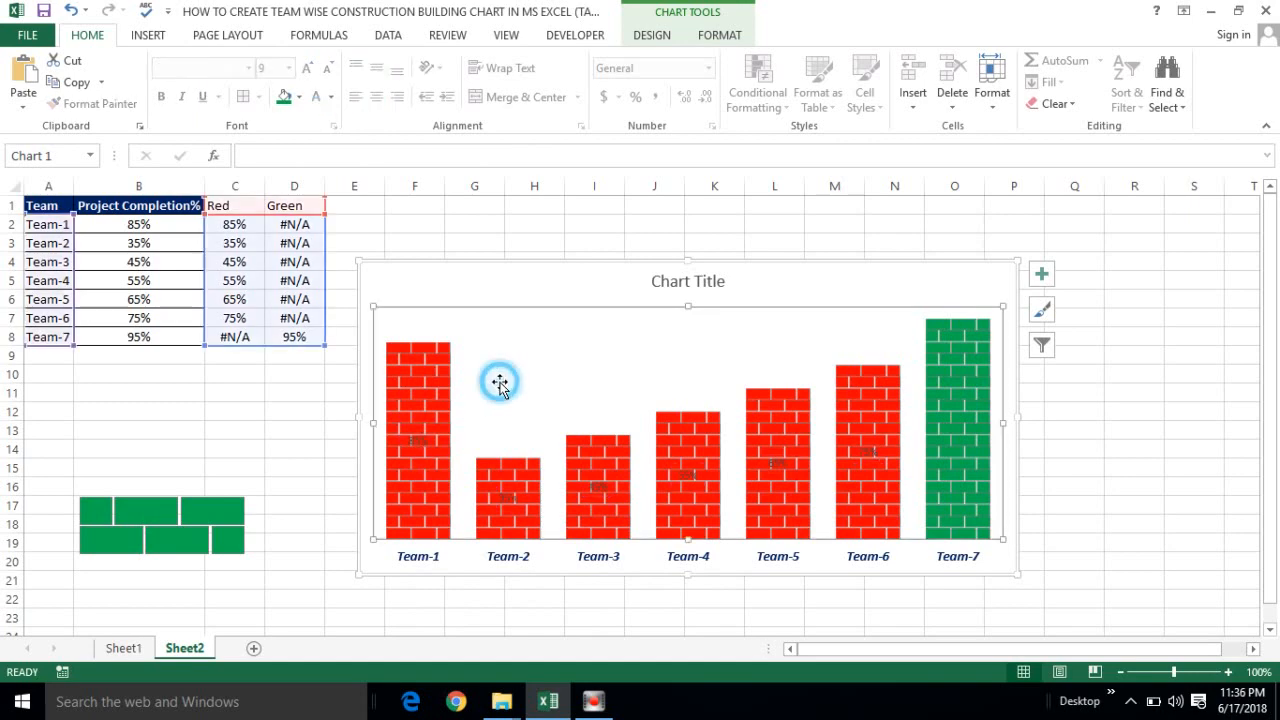
pyautogui.click(413, 443)
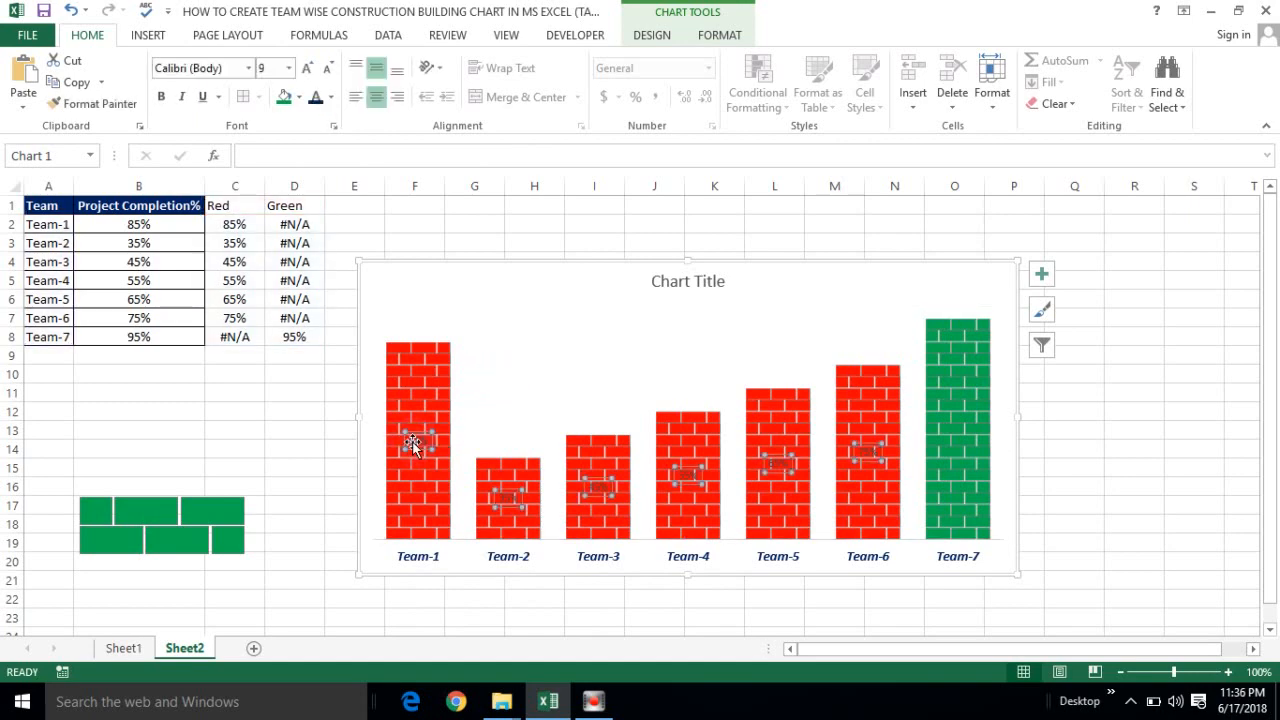
pyautogui.click(722, 36)
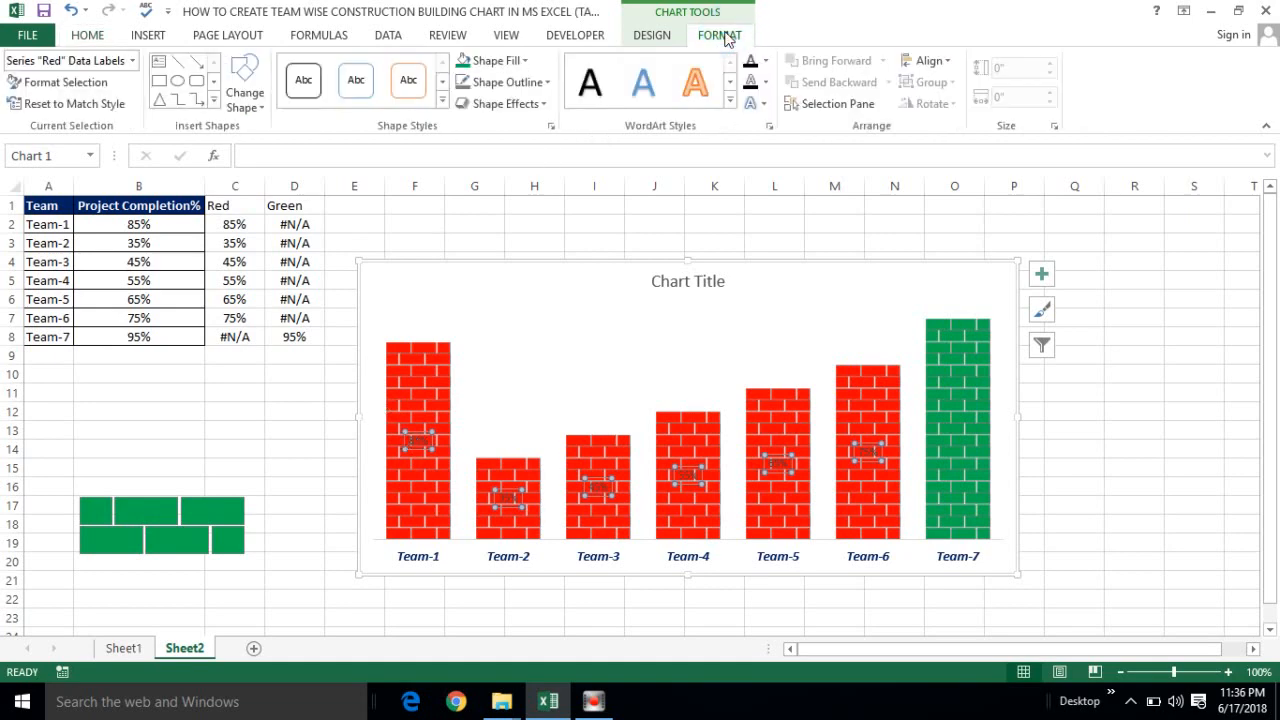
pyautogui.click(524, 62)
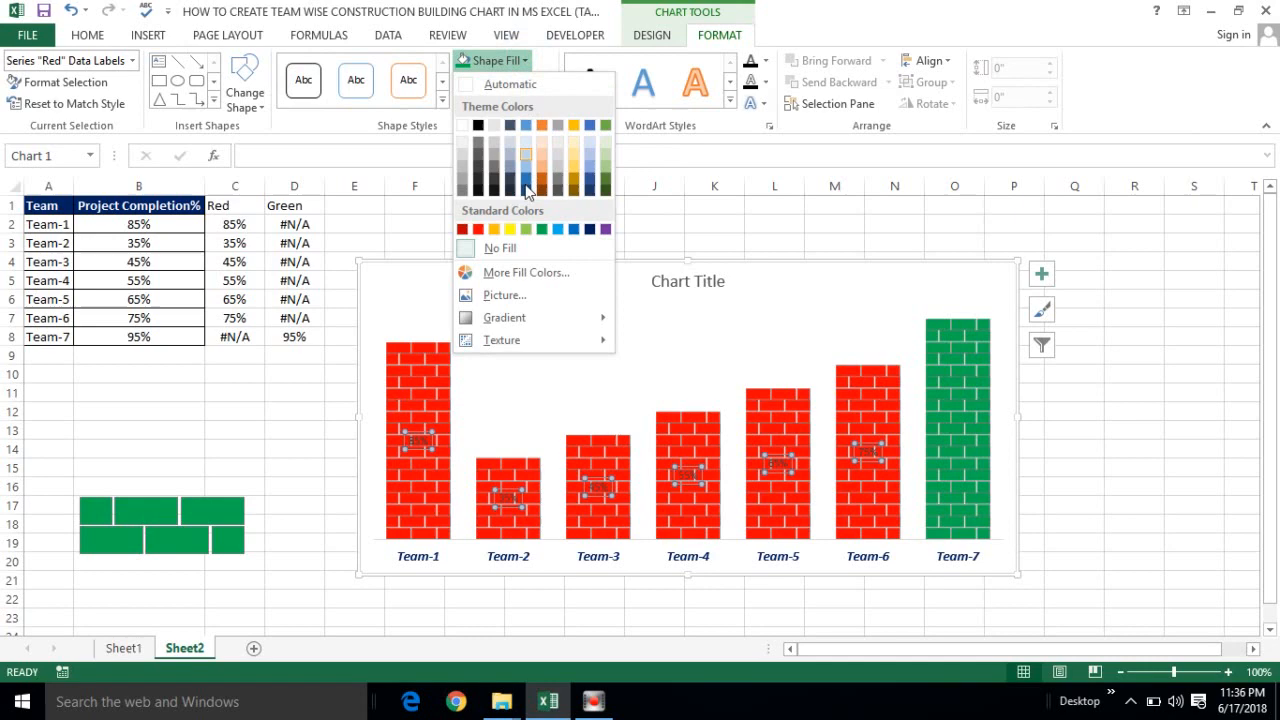
pyautogui.click(478, 230)
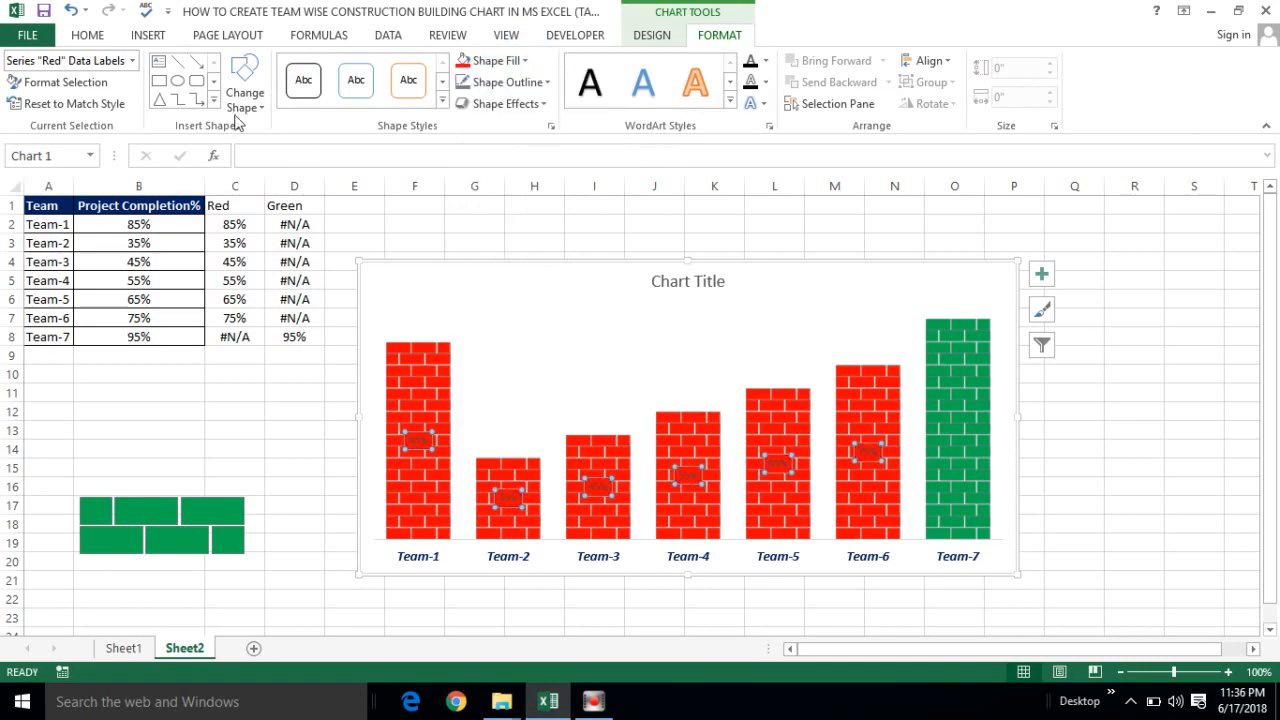
# Make the Red series' data labels bold at font size 11 and keep them selected
pyautogui.click(85, 36)
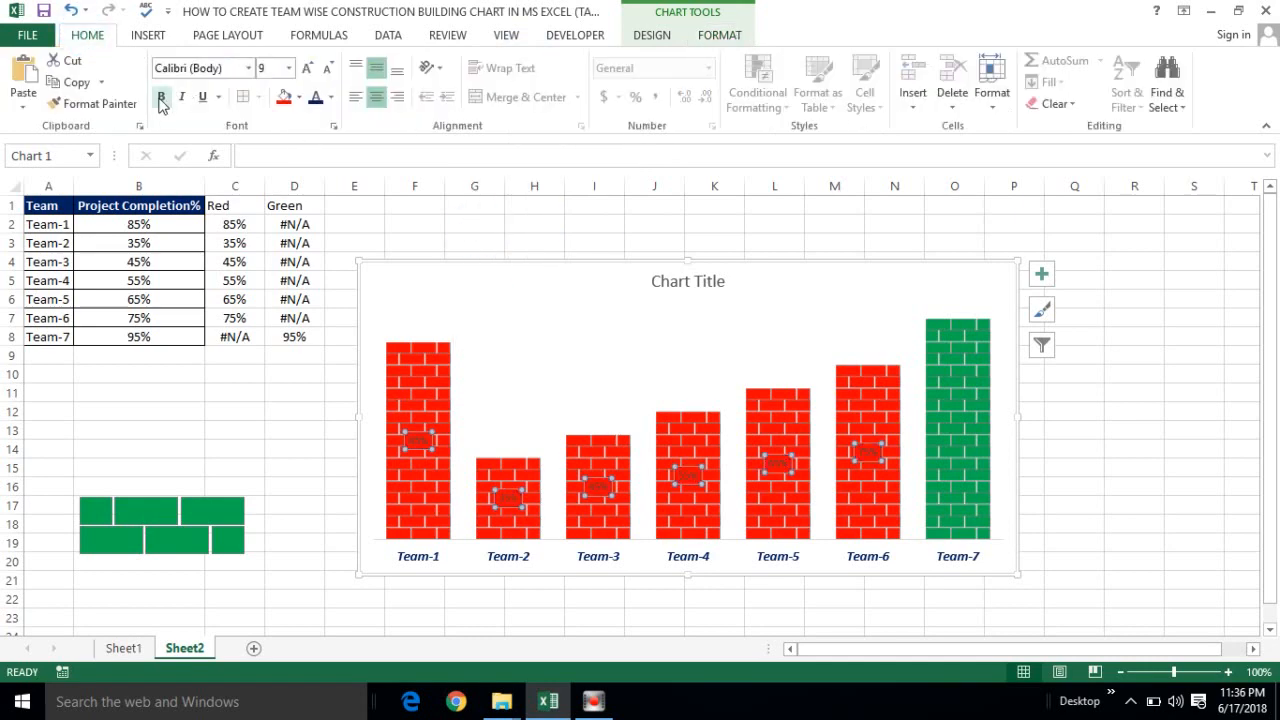
pyautogui.click(270, 67)
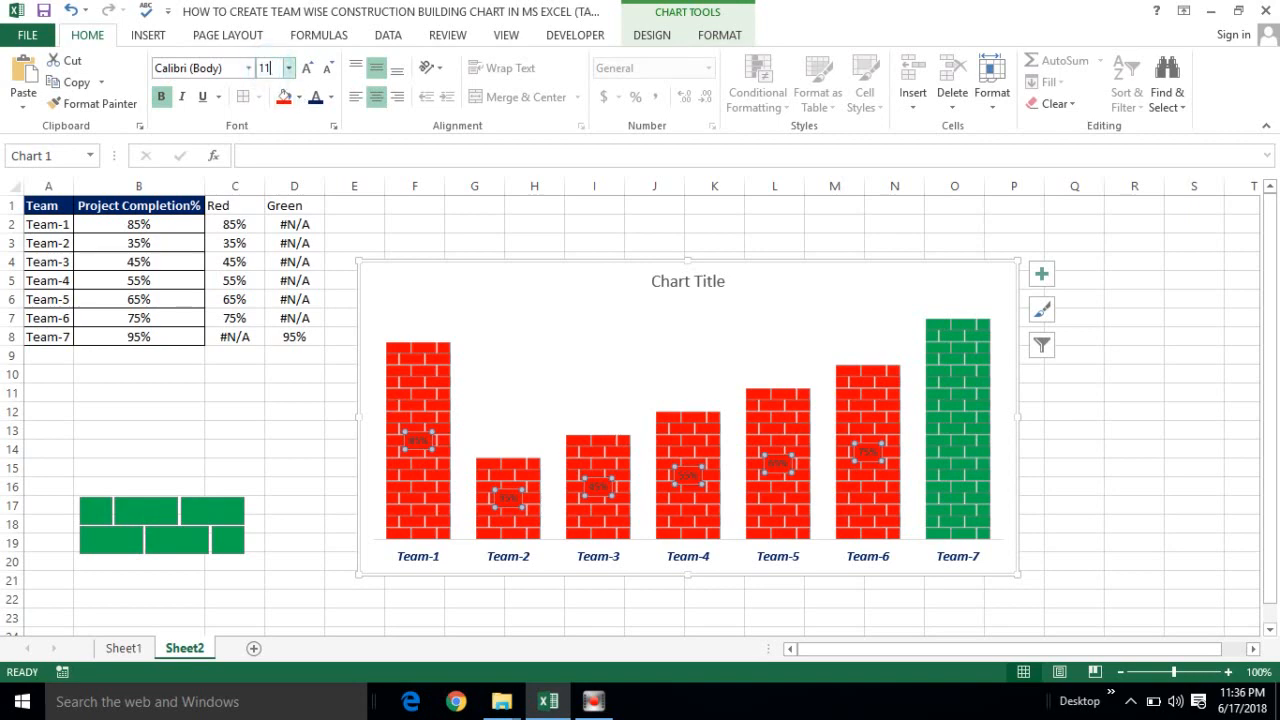
pyautogui.click(284, 412)
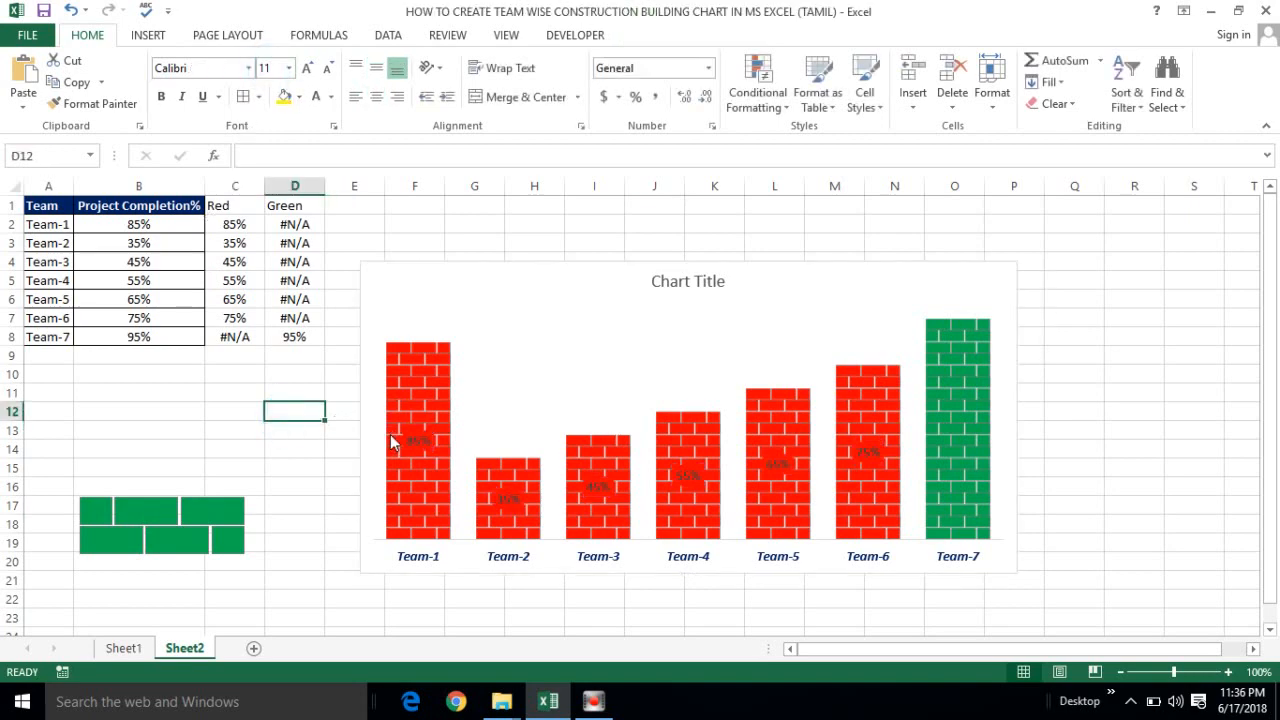
pyautogui.click(417, 440)
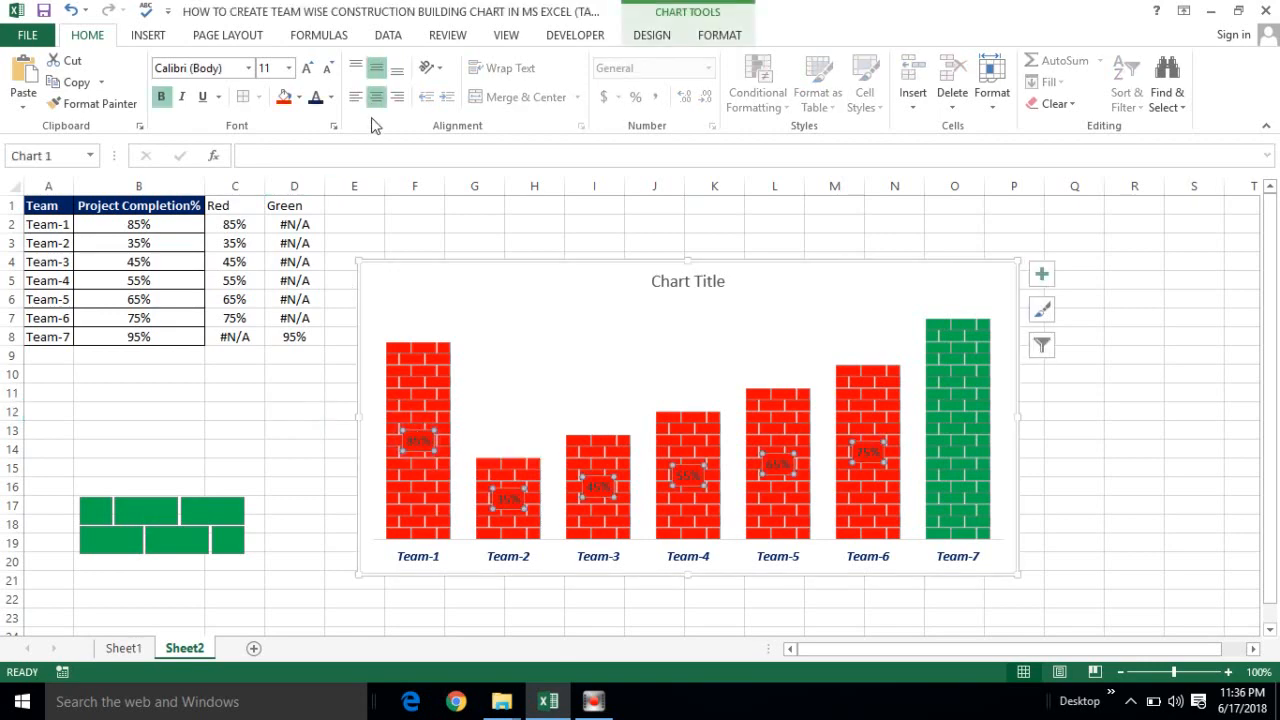
# Set the Red series' data labels to the automatic black font color and position them at Inside End
pyautogui.click(331, 97)
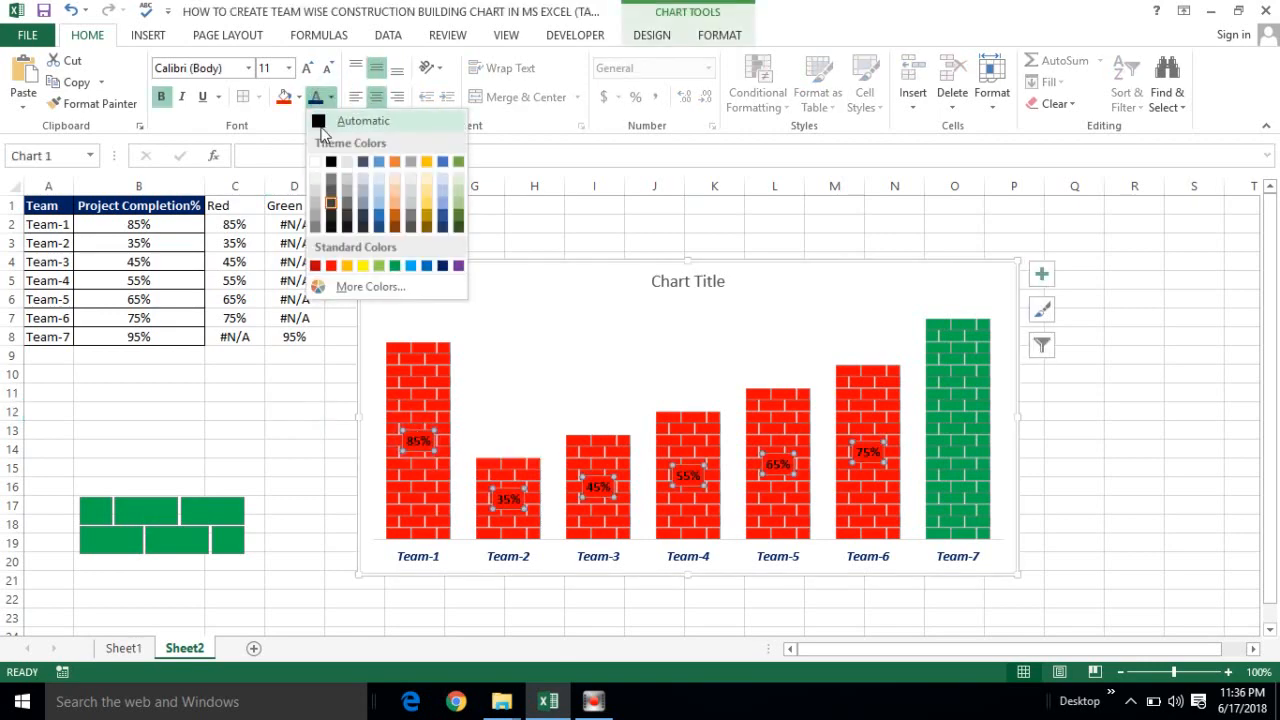
pyautogui.click(320, 123)
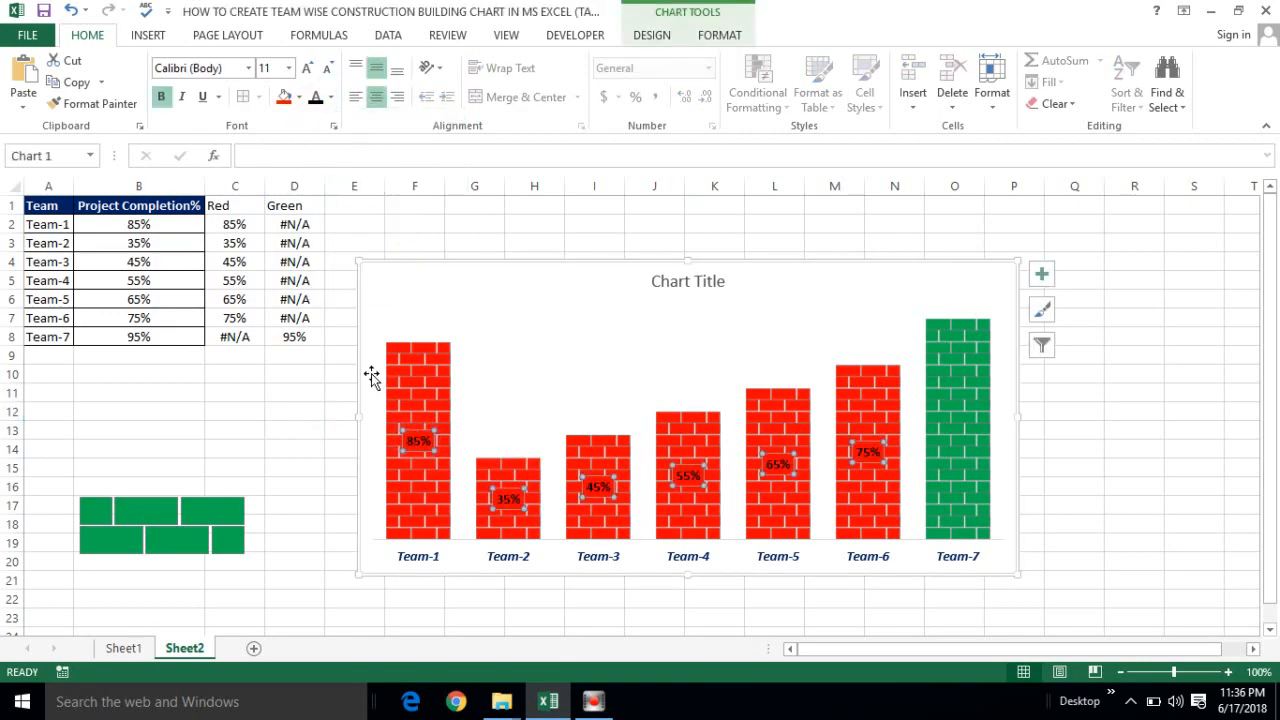
pyautogui.rightClick(423, 441)
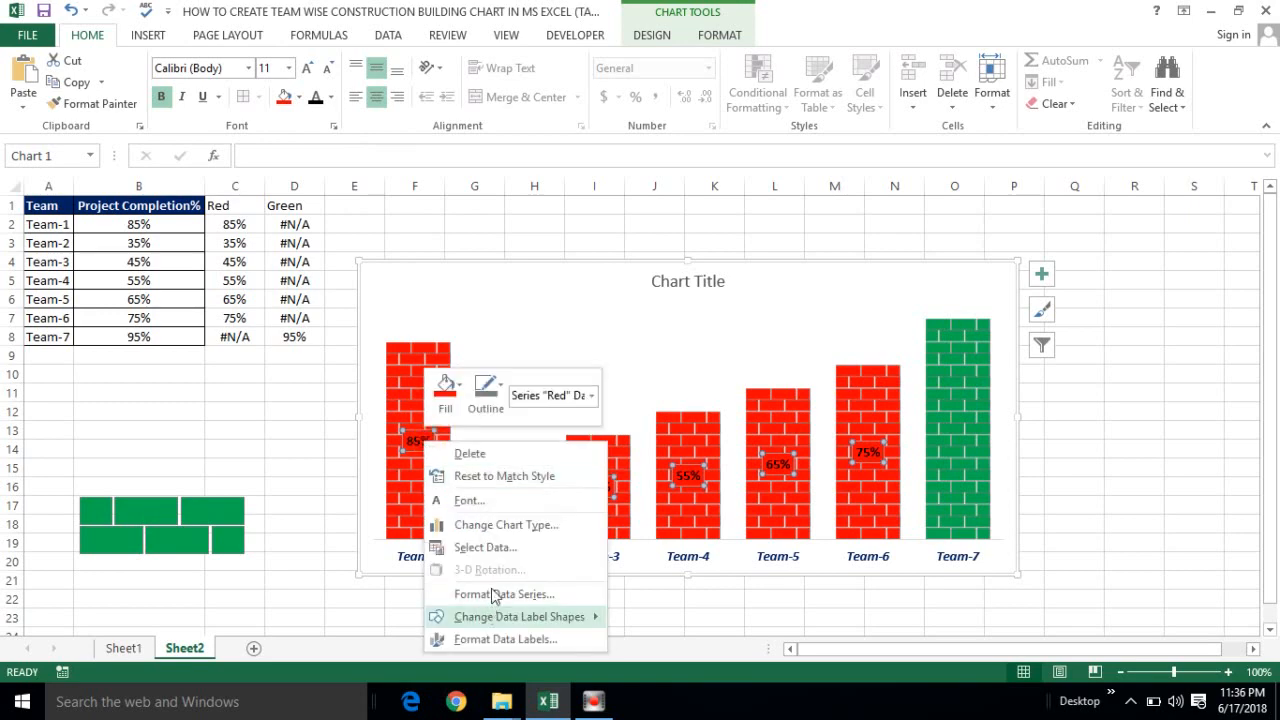
pyautogui.click(470, 639)
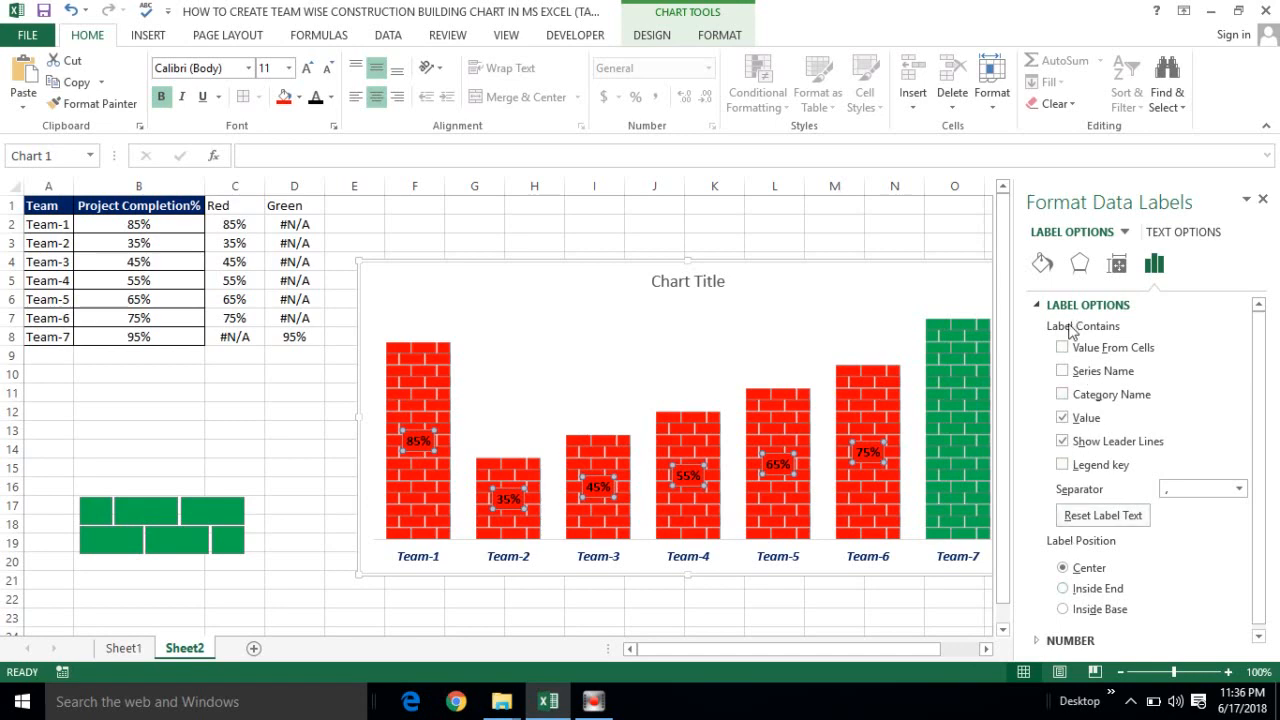
pyautogui.click(1064, 589)
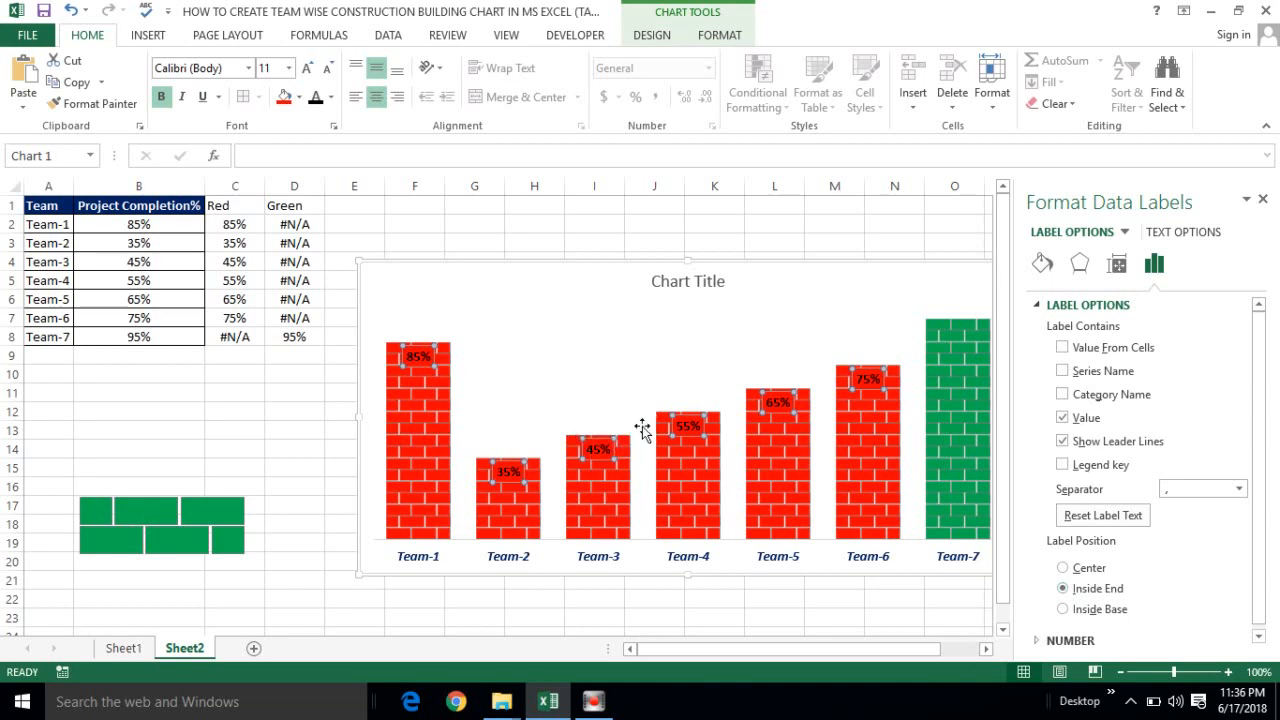
pyautogui.click(1263, 201)
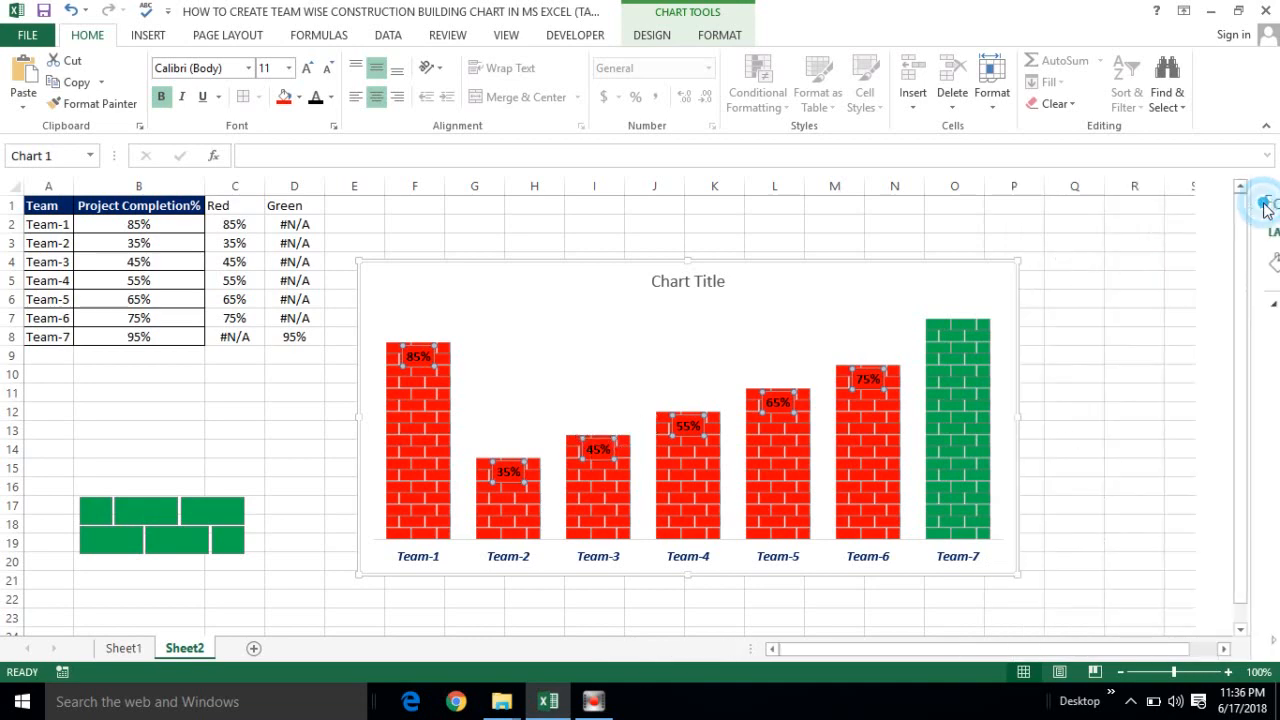
# Add data labels to the Green series
pyautogui.click(948, 367)
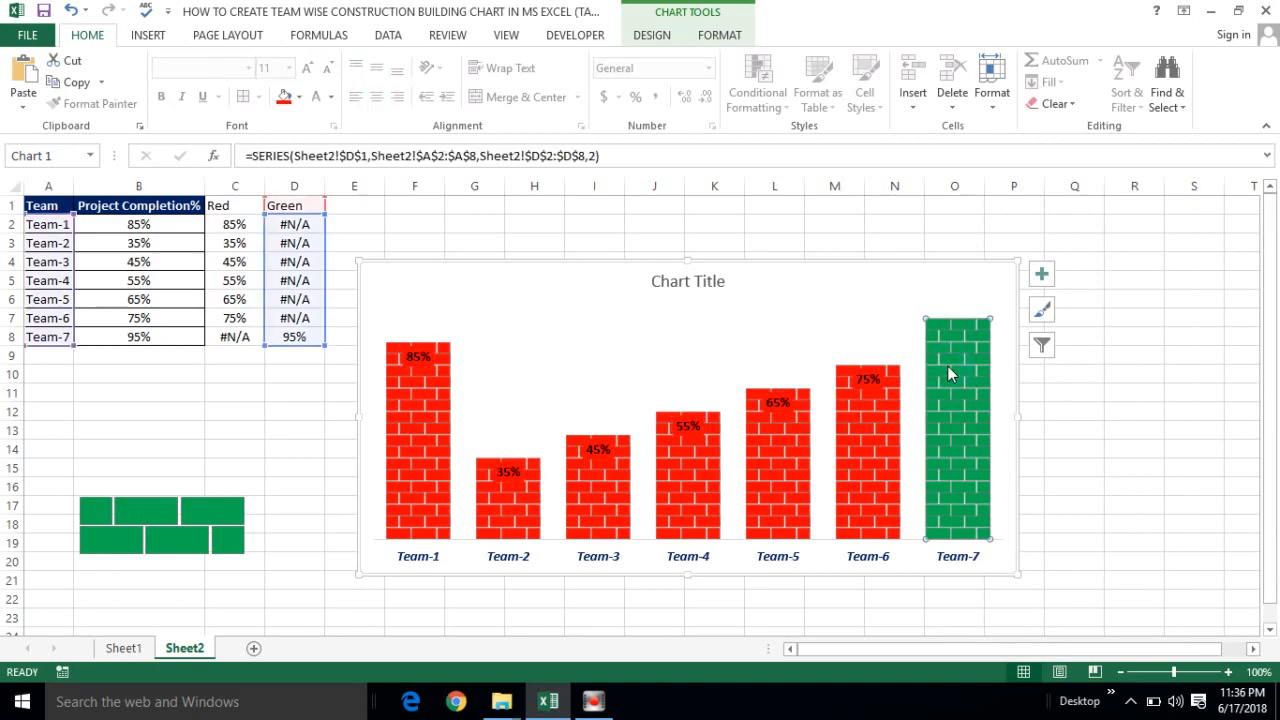
pyautogui.rightClick(948, 367)
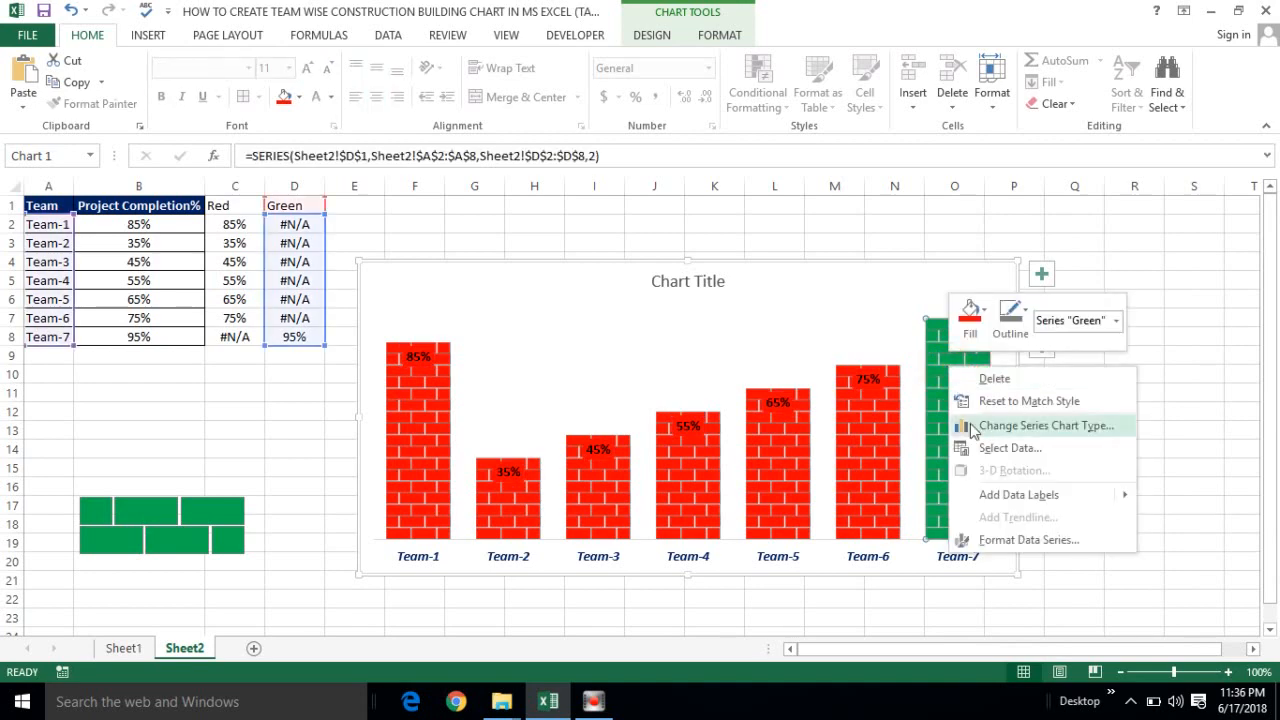
pyautogui.moveTo(1005, 496)
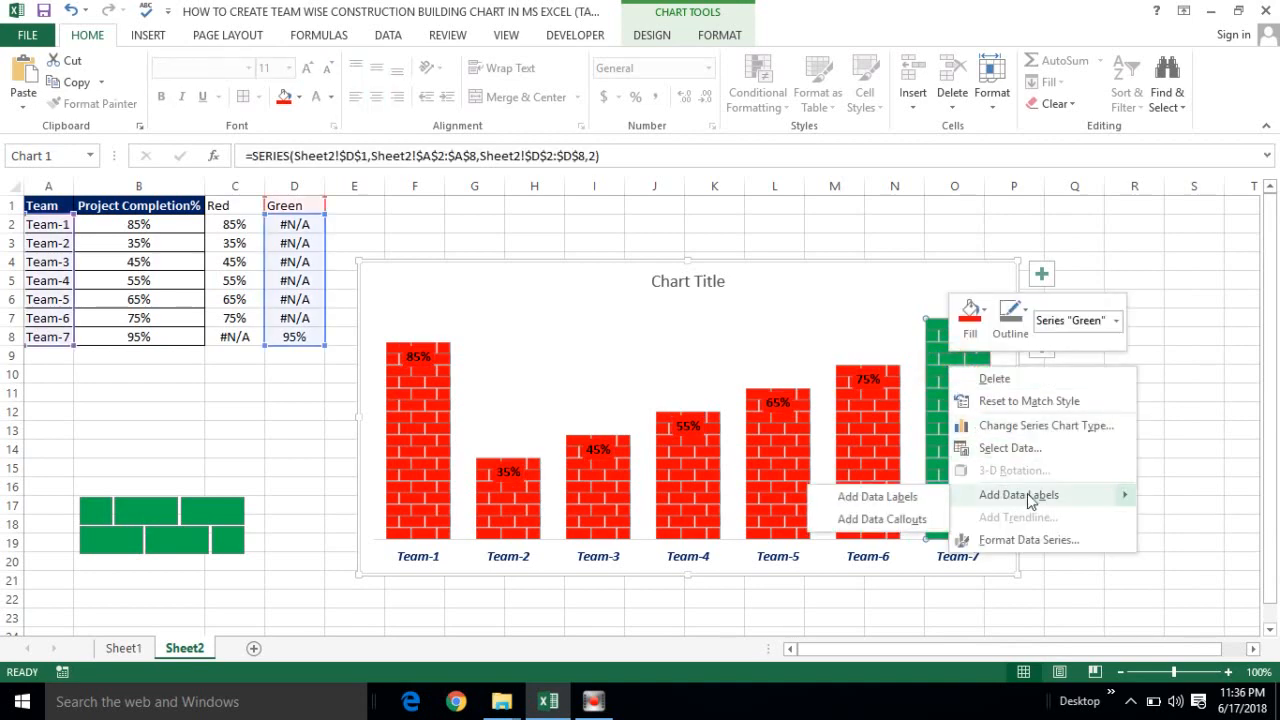
pyautogui.click(888, 497)
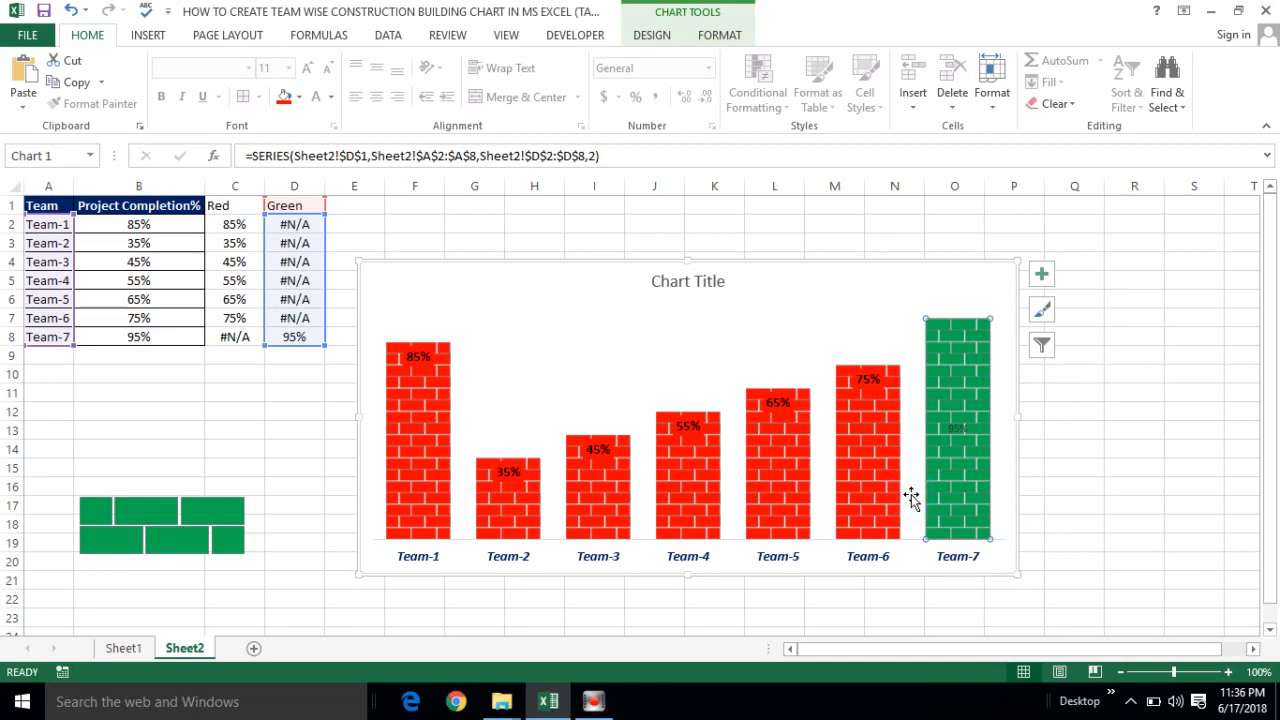
# Format the Green series' data label as bold black text at size 11
pyautogui.click(961, 429)
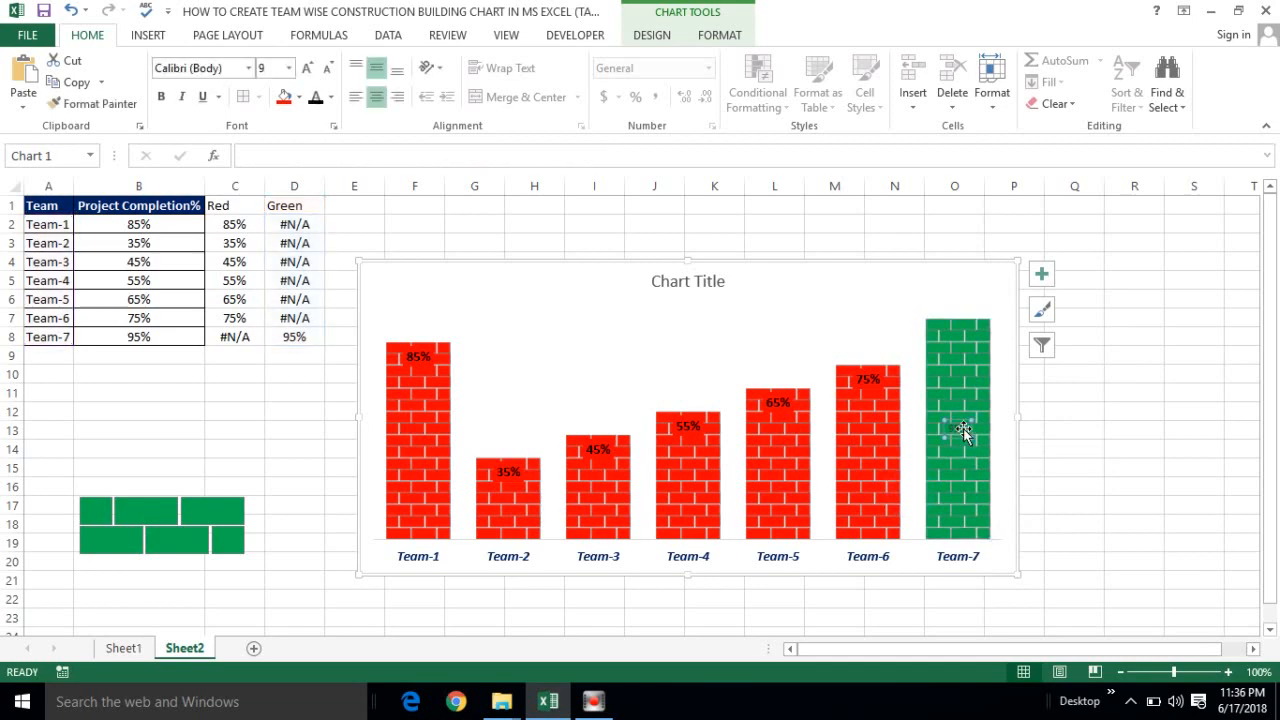
pyautogui.click(161, 96)
pyautogui.click(315, 97)
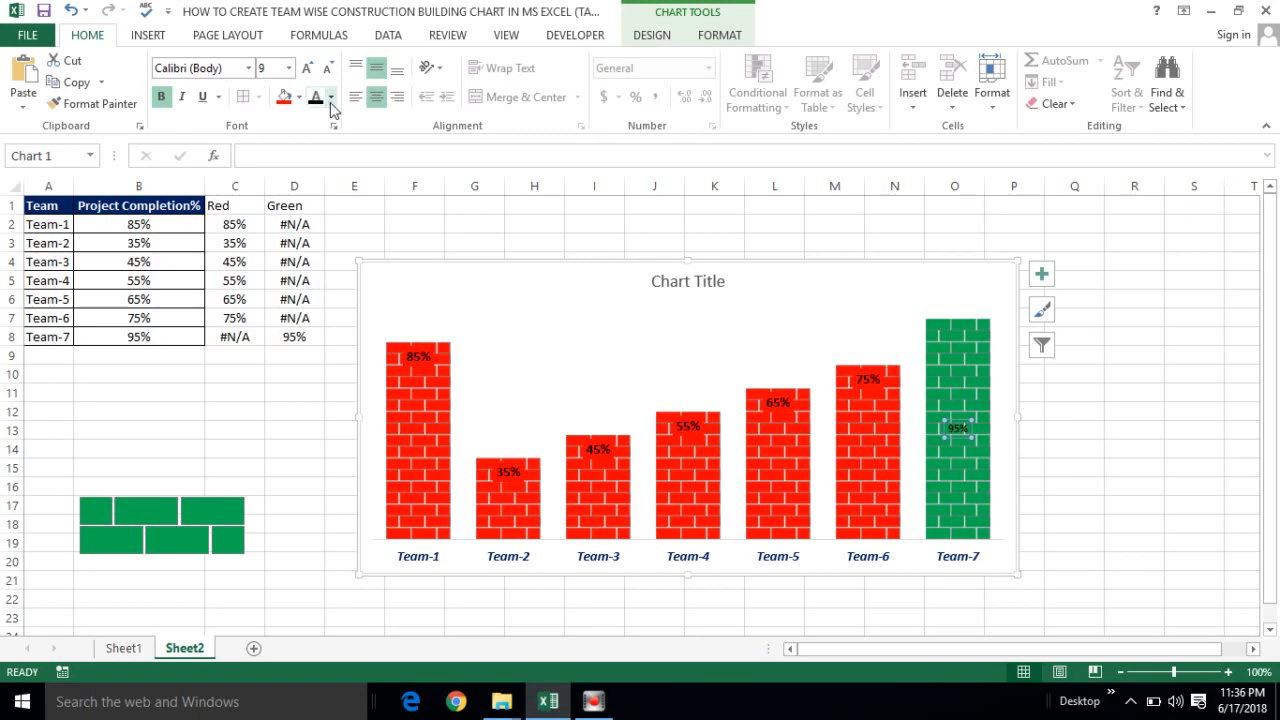
pyautogui.click(272, 67)
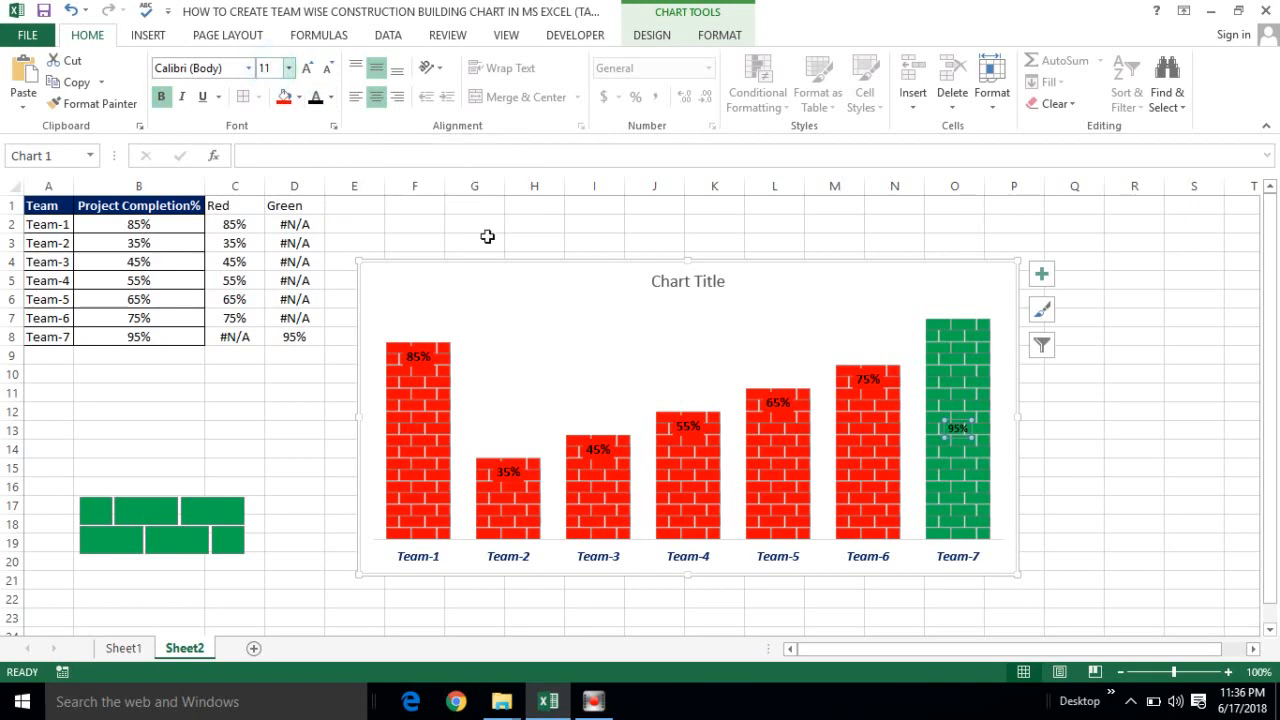
pyautogui.click(952, 400)
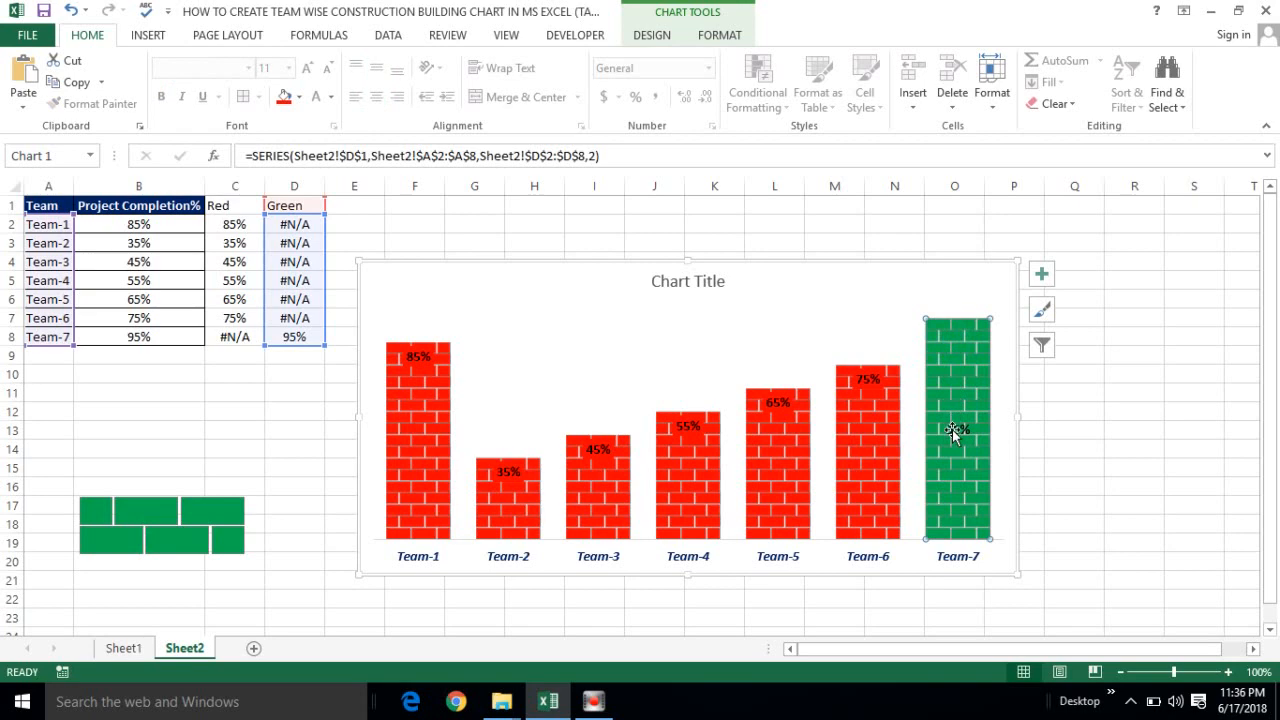
# Position the Green series' data label at Inside End
pyautogui.rightClick(953, 430)
pyautogui.click(1028, 627)
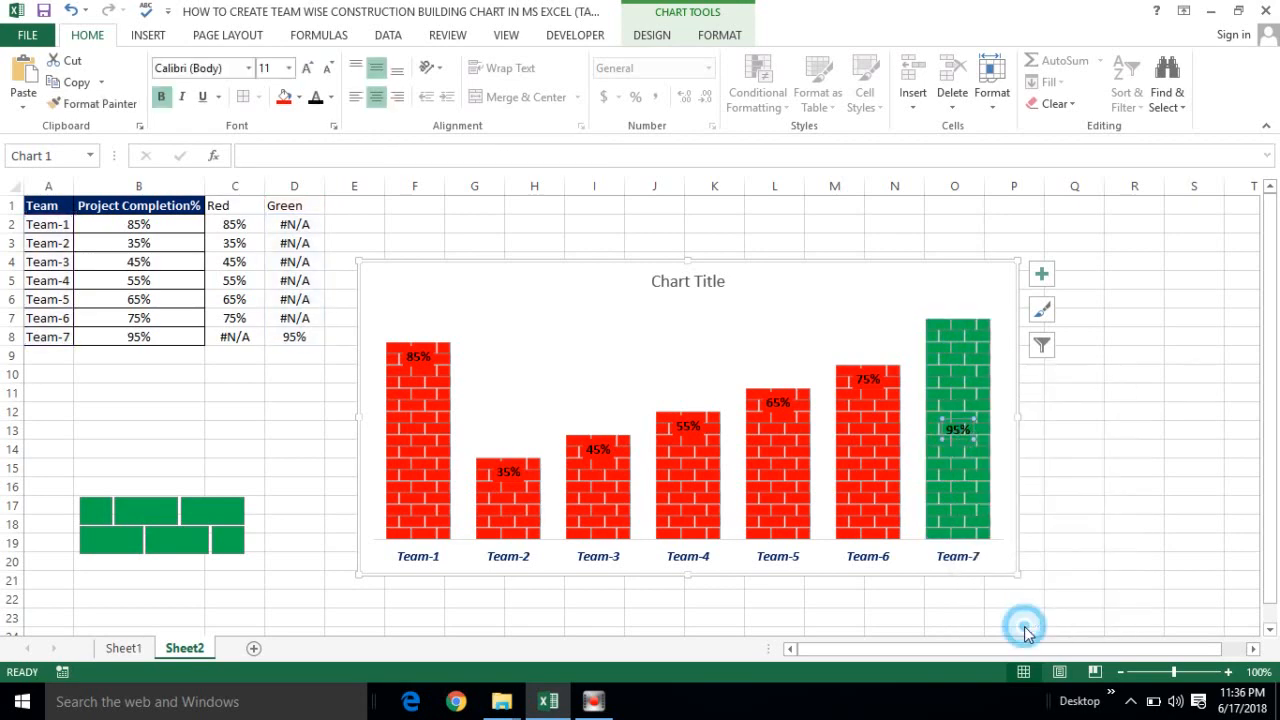
pyautogui.click(1064, 589)
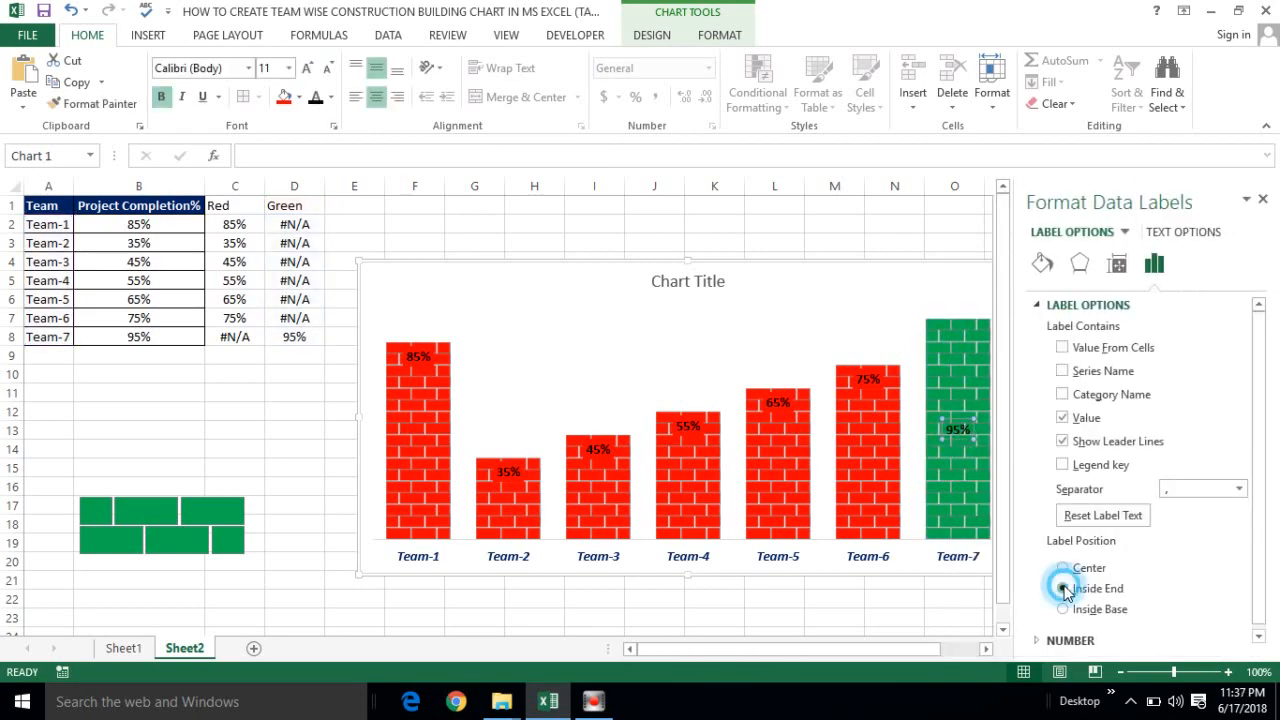
pyautogui.click(1263, 199)
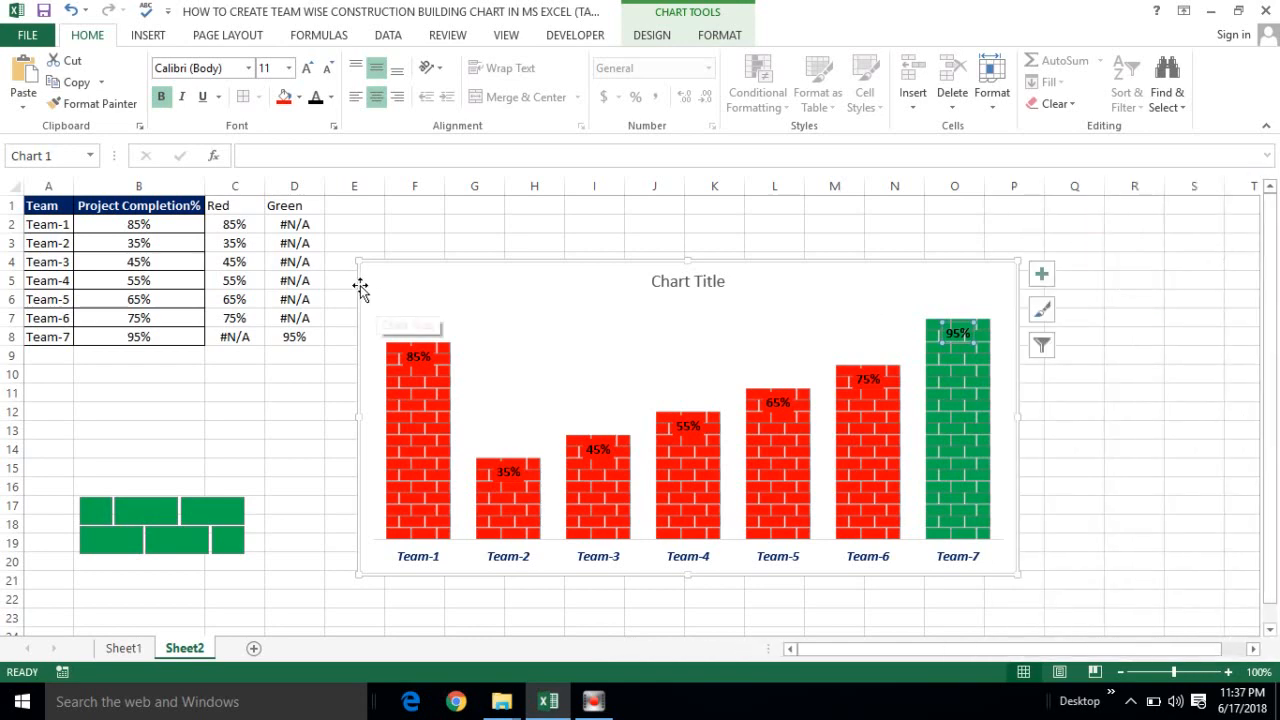
# Enlarge the chart so it starts at cell E1 and reaches about row 22 in column P
pyautogui.moveTo(355, 259); pyautogui.dragTo(325, 203)
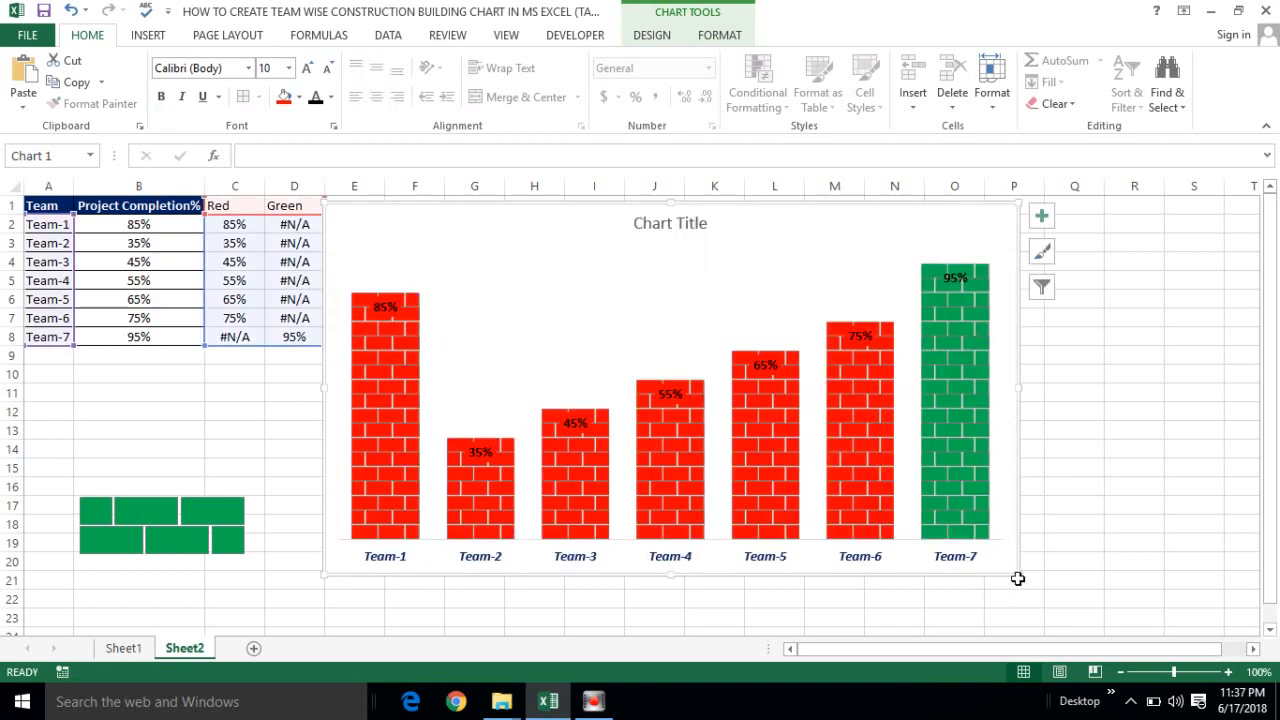
pyautogui.moveTo(1020, 573); pyautogui.dragTo(1047, 601)
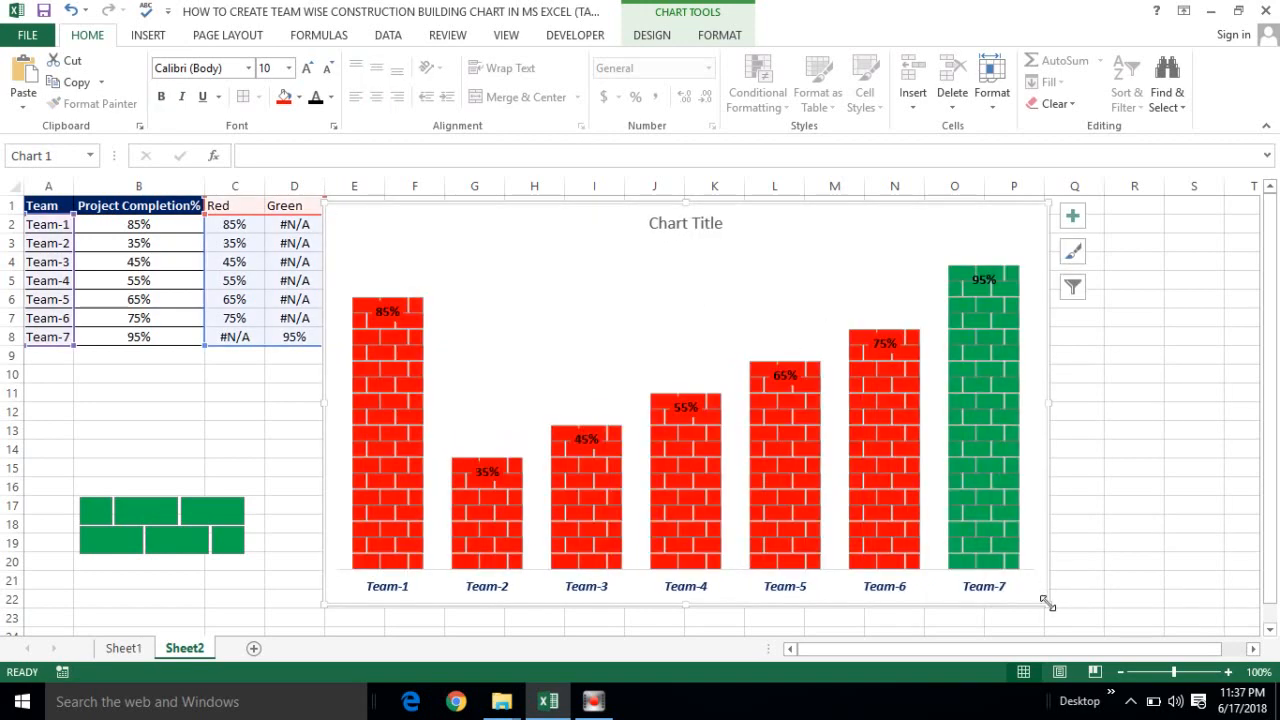
# Delete the green brick shape group below the data table
pyautogui.click(207, 503)
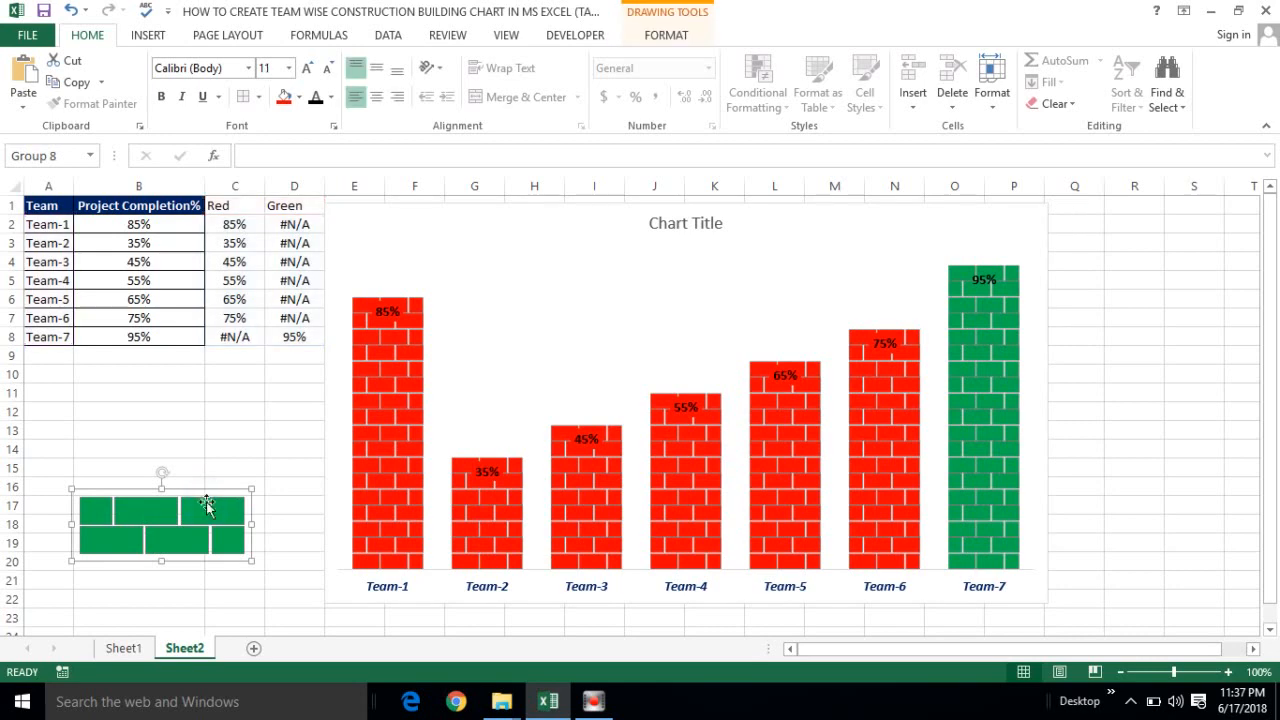
pyautogui.moveTo(214, 489)
pyautogui.mouseDown()
pyautogui.moveTo(273, 453)
pyautogui.moveTo(854, 337)
pyautogui.moveTo(1275, 280)
pyautogui.moveTo(1270, 318)
pyautogui.mouseUp()
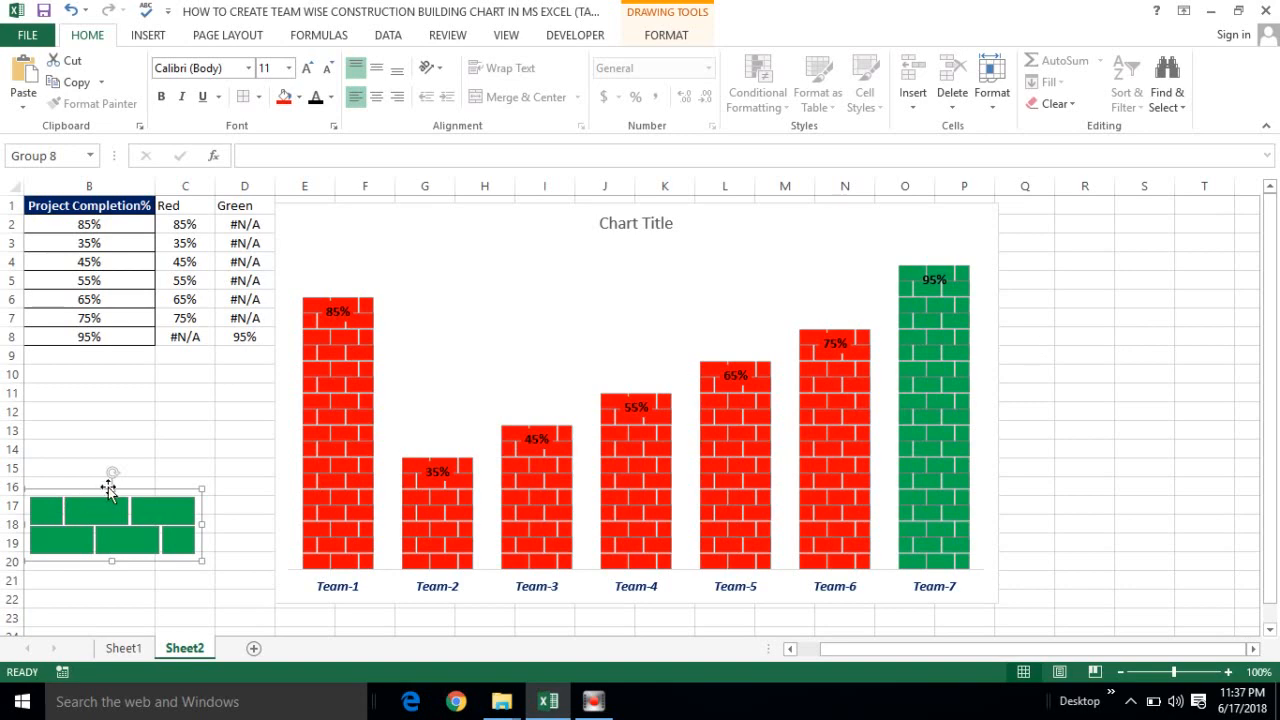
pyautogui.moveTo(94, 487); pyautogui.dragTo(136, 604)
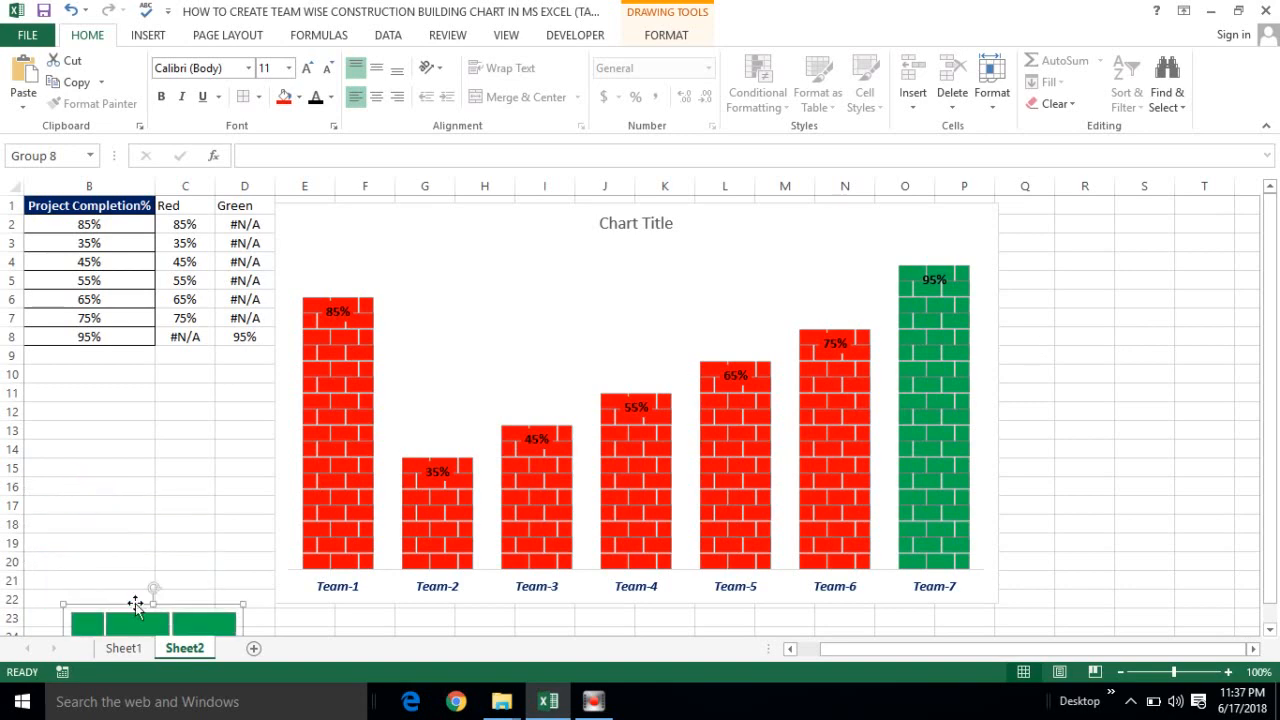
pyautogui.press('Delete')
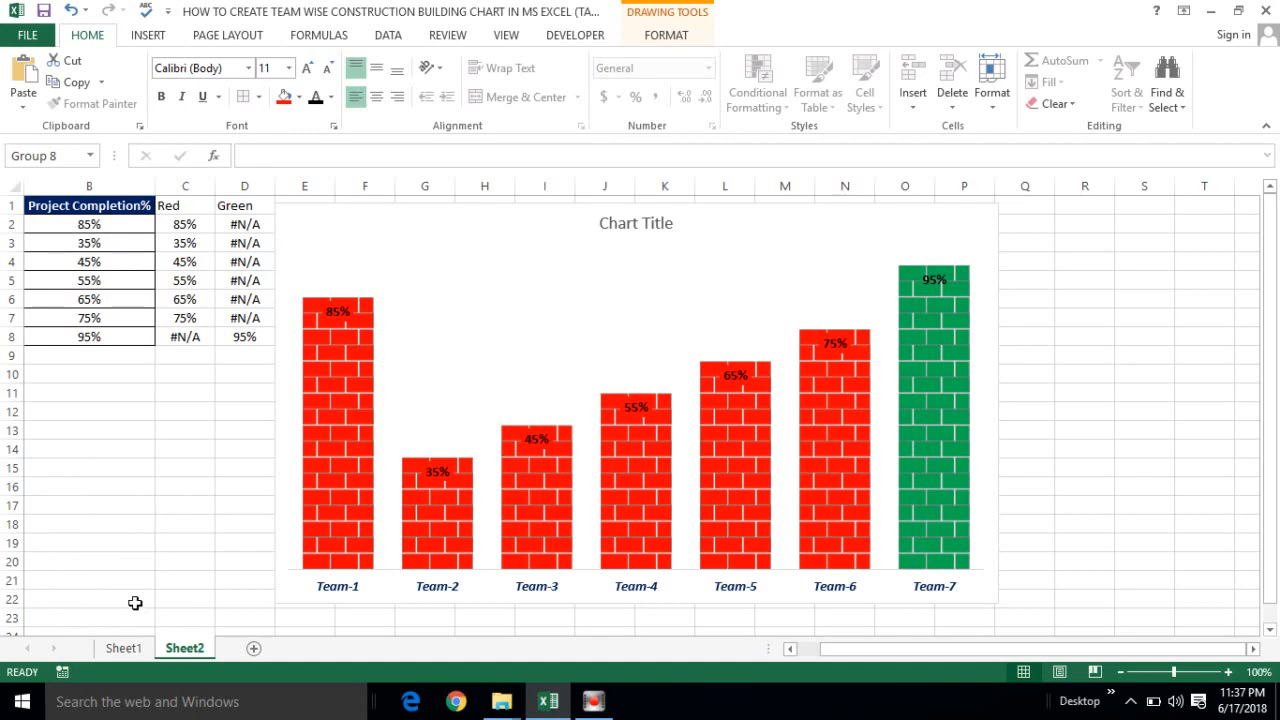
pyautogui.click(173, 549)
pyautogui.hotkey('ctrl', 'Up')
pyautogui.hotkey('ctrl', 'Up')
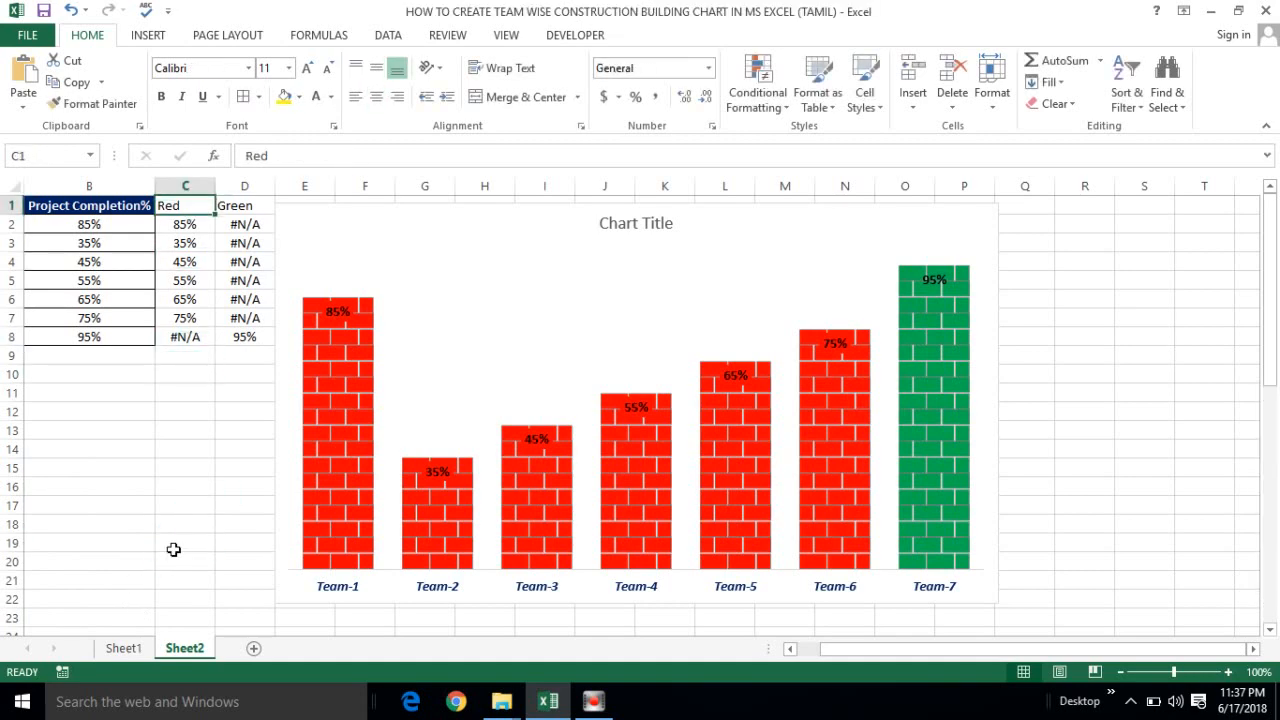
pyautogui.press('Right')
pyautogui.press('Right')
pyautogui.press('Right')
pyautogui.press('Right')
pyautogui.press('Down')
pyautogui.press('Down')
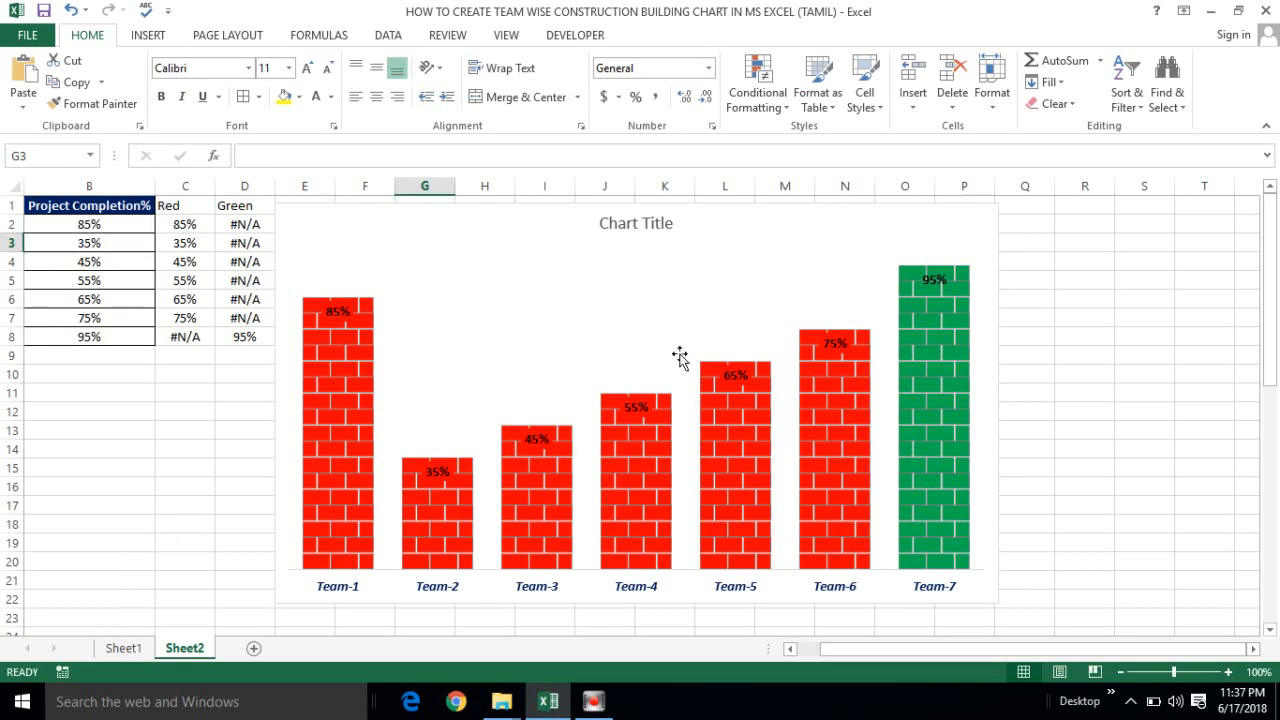
# Replace the chart title text with "Team Wise Building Chart"
pyautogui.click(655, 233)
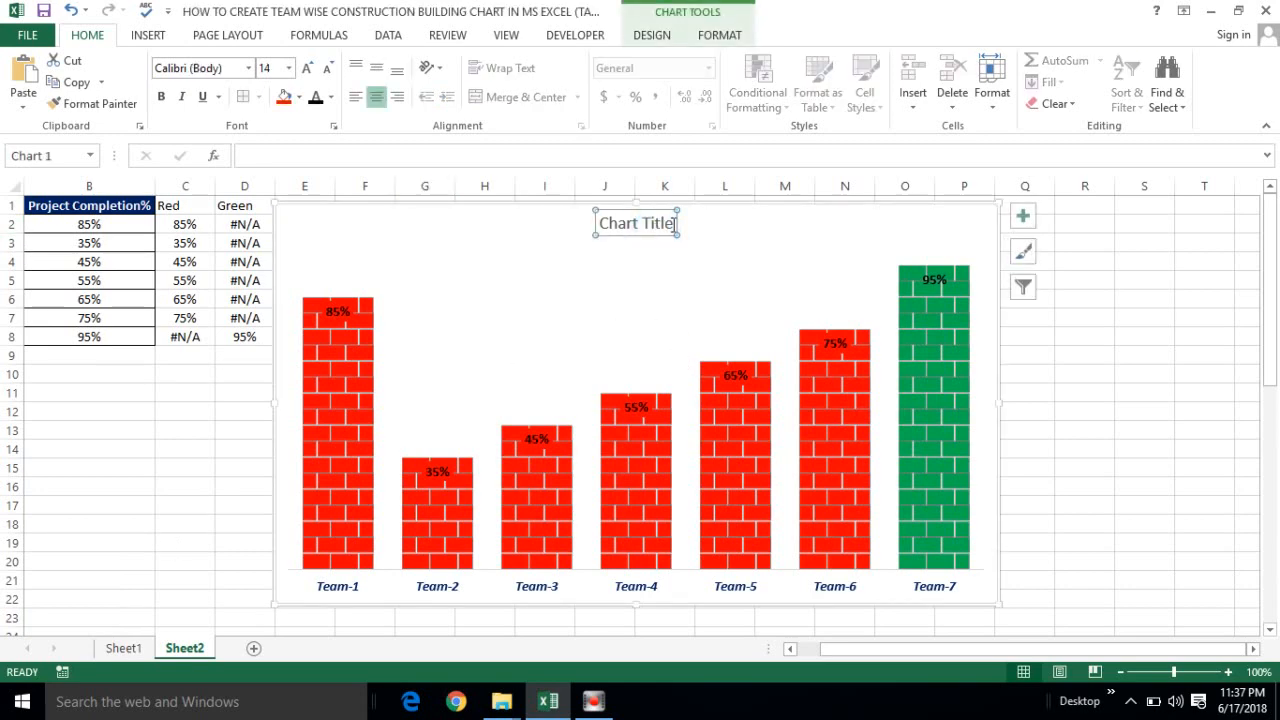
pyautogui.click(672, 223)
pyautogui.press('BackSpace')
pyautogui.press('BackSpace')
pyautogui.press('BackSpace')
pyautogui.press('BackSpace')
pyautogui.press('BackSpace')
pyautogui.press('BackSpace')
pyautogui.press('BackSpace')
pyautogui.press('BackSpace')
pyautogui.press('BackSpace')
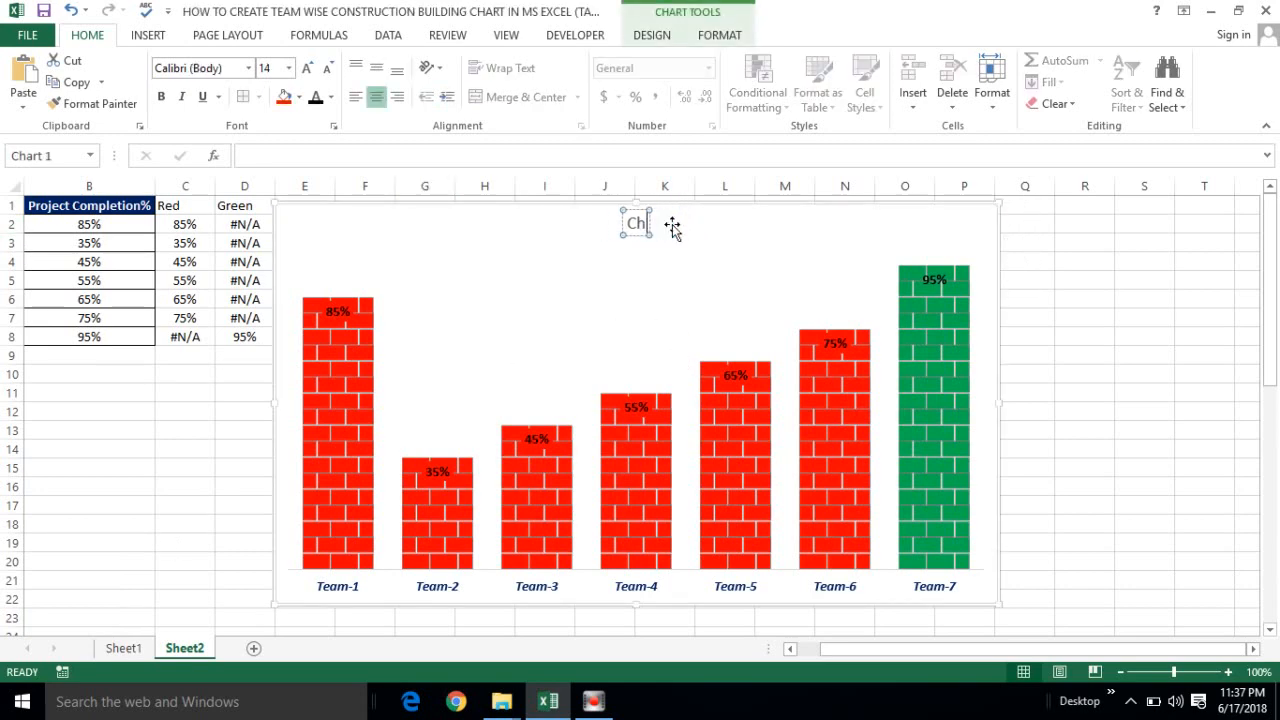
pyautogui.press('BackSpace')
pyautogui.press('BackSpace')
pyautogui.write('Te')
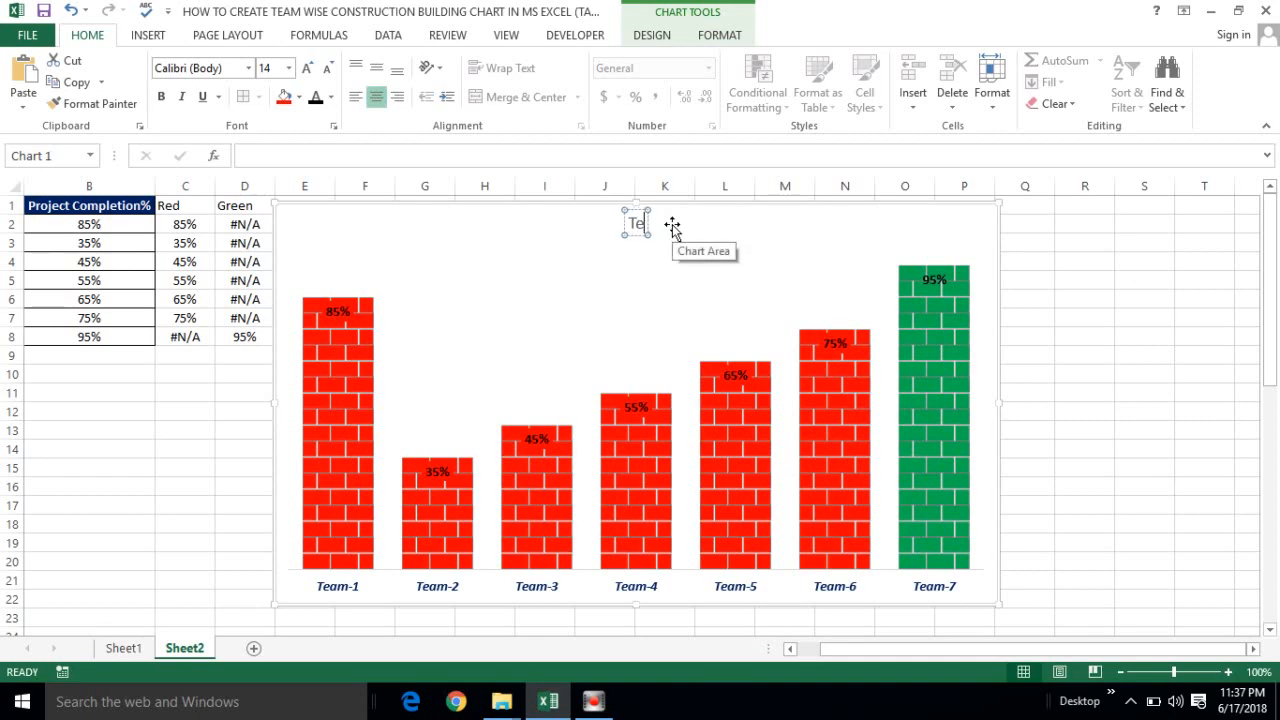
pyautogui.write('am Wise')
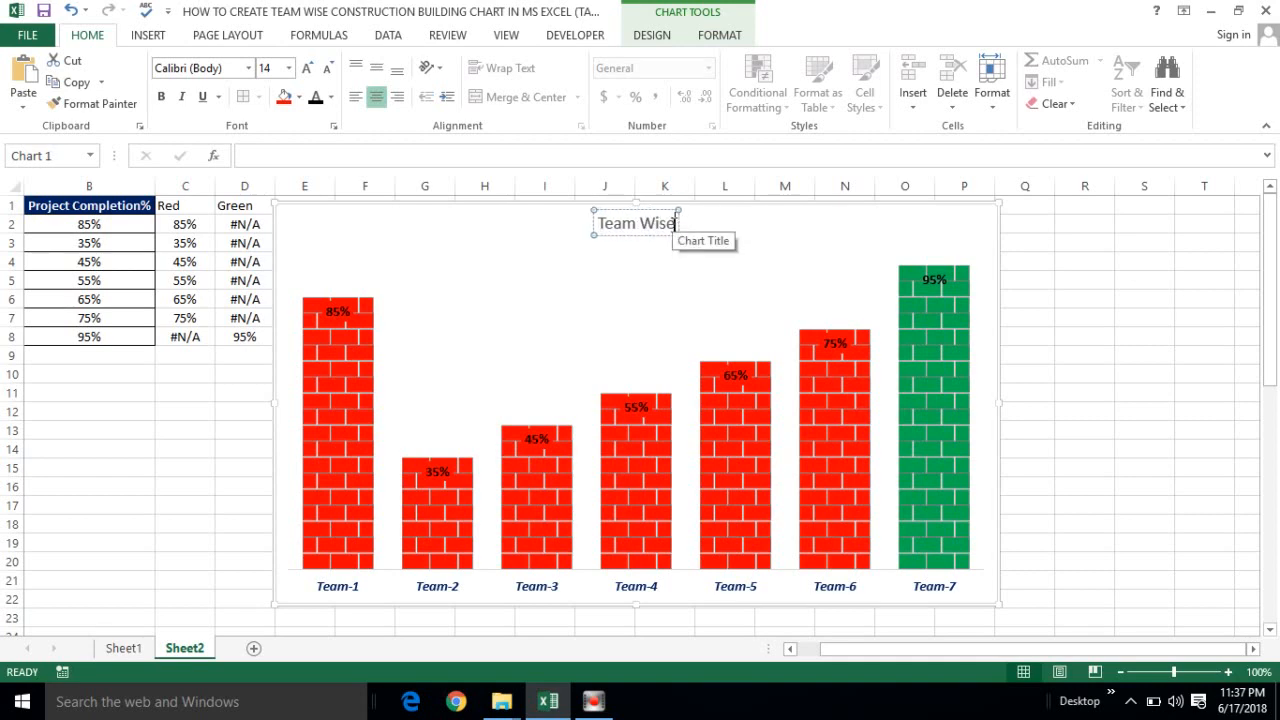
pyautogui.write(' Buil')
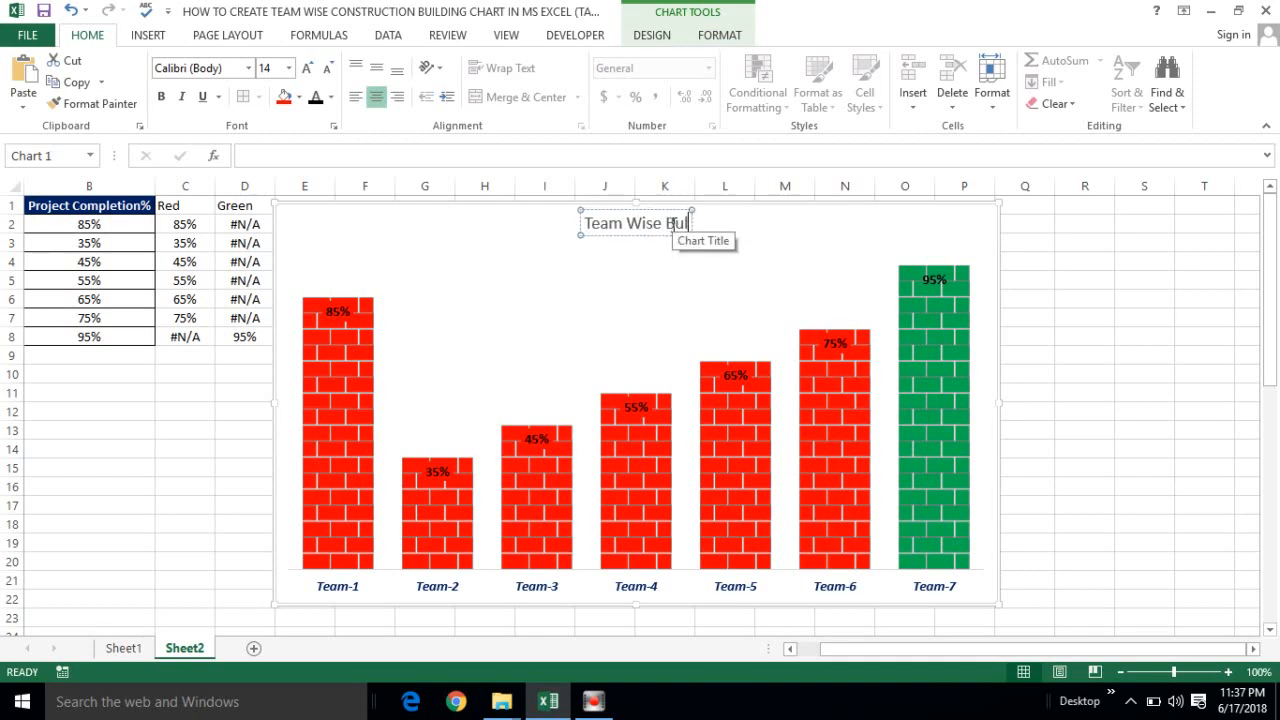
pyautogui.write('ding Char')
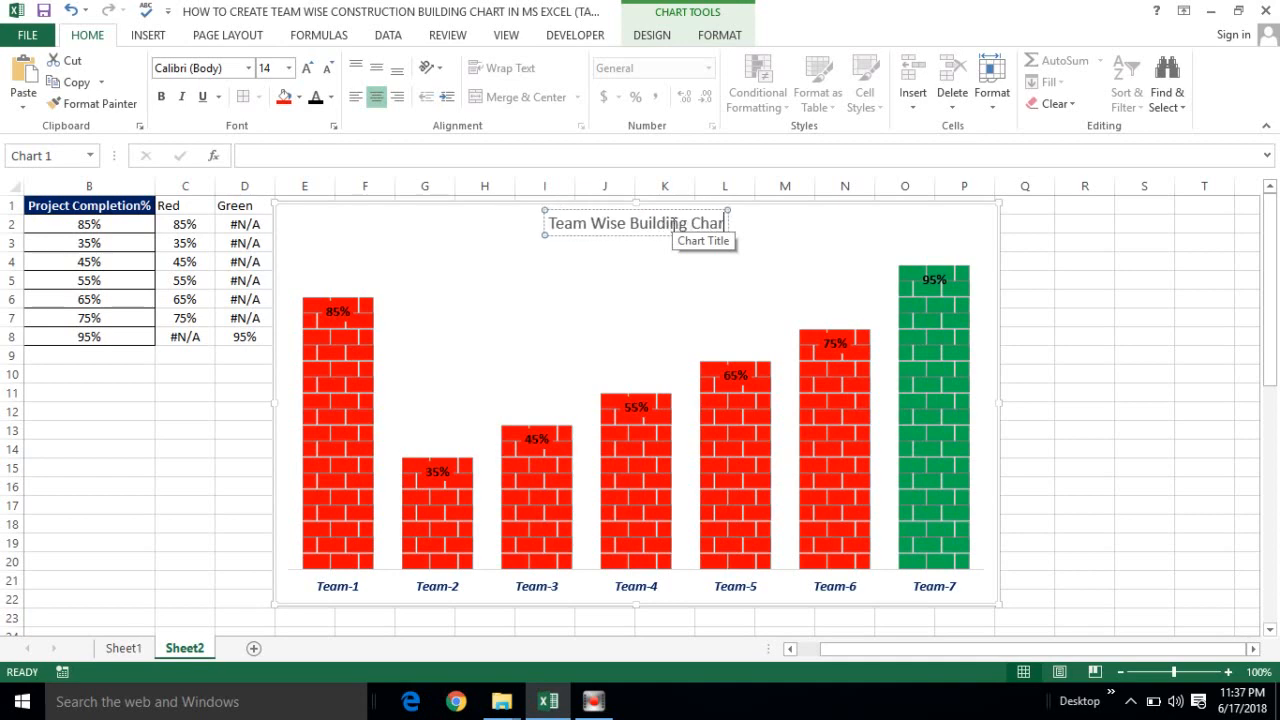
pyautogui.write('t')
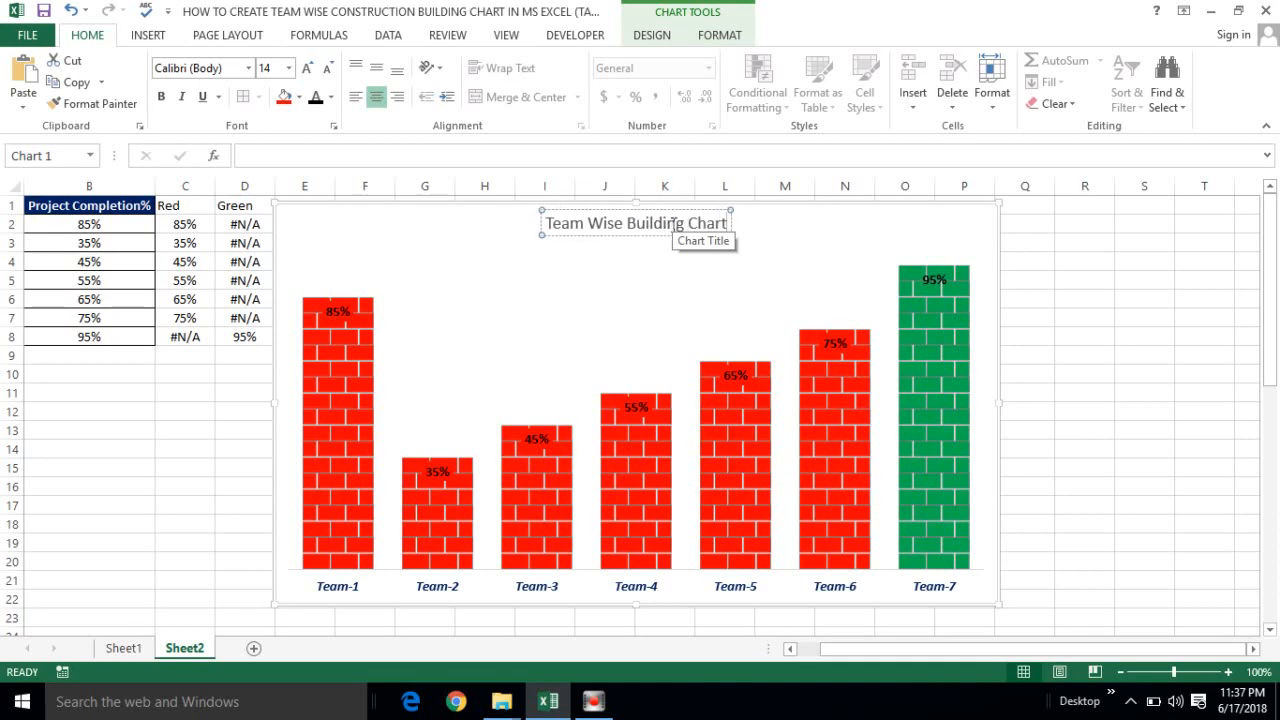
pyautogui.click(610, 262)
# Make the chart title "Team Wise Building Chart" bold and change its font color to blue
pyautogui.click(638, 218)
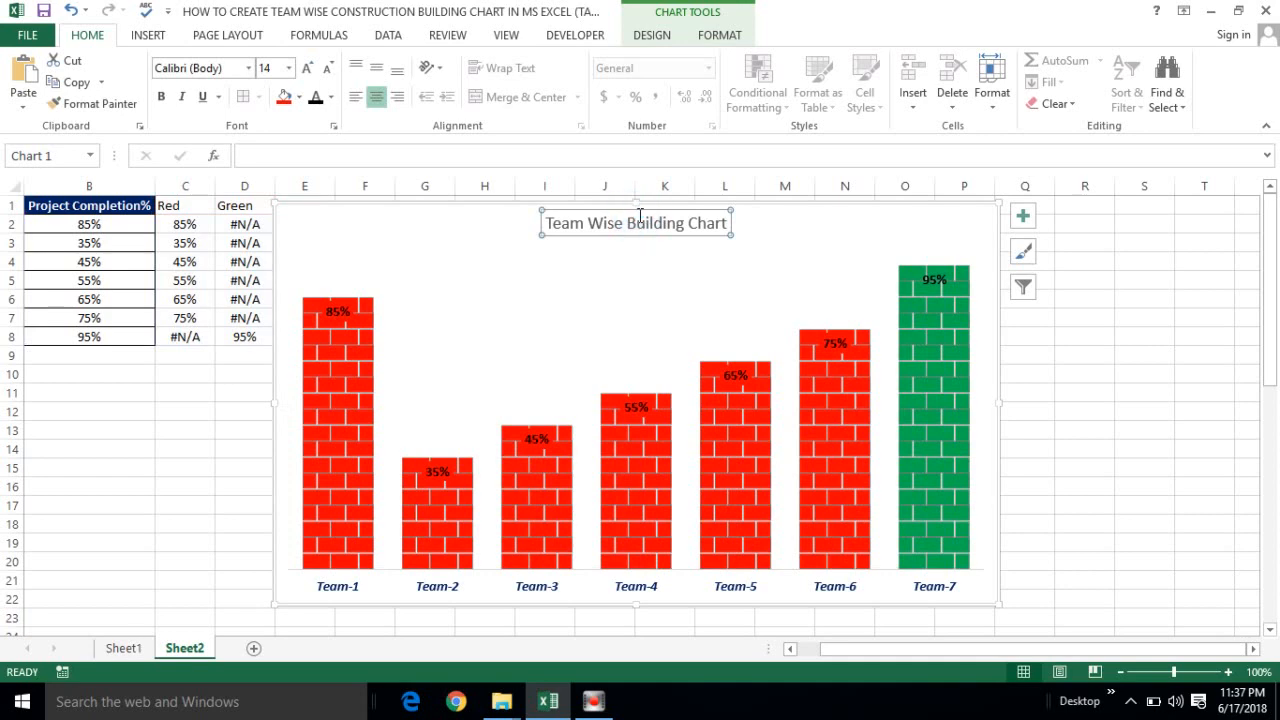
pyautogui.hotkey('ctrl', 'b')
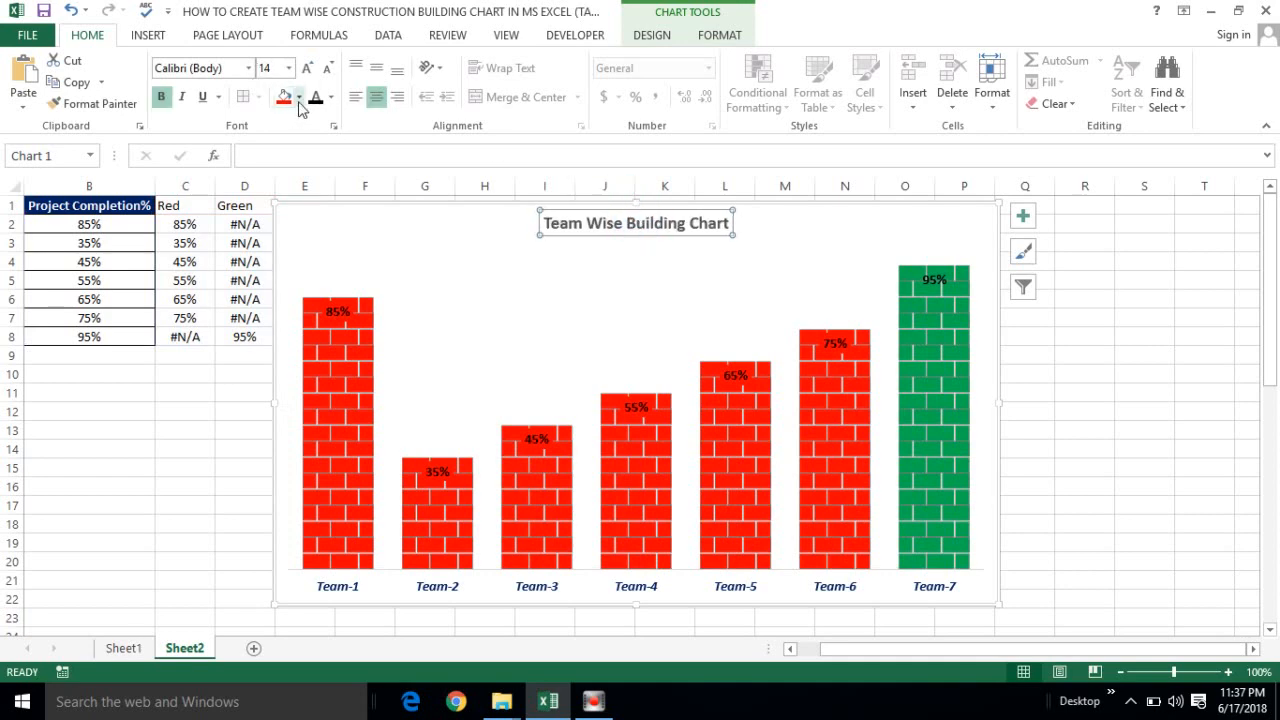
pyautogui.click(333, 97)
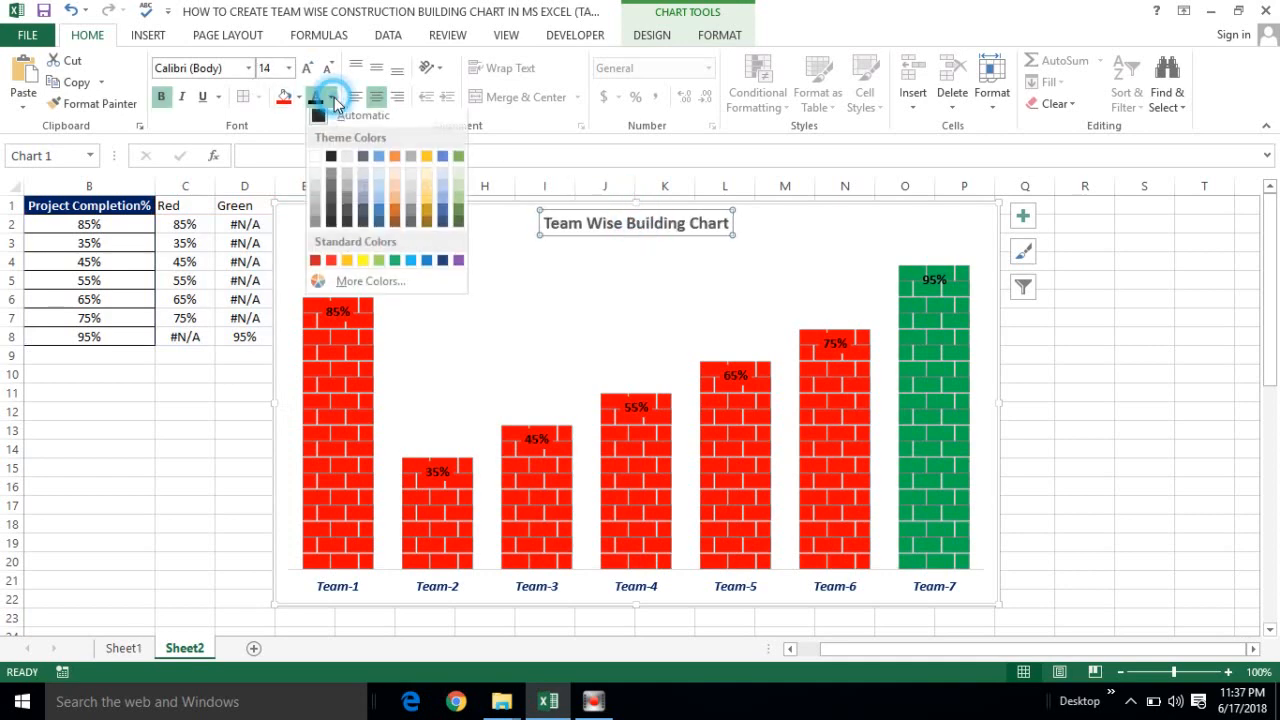
pyautogui.click(379, 162)
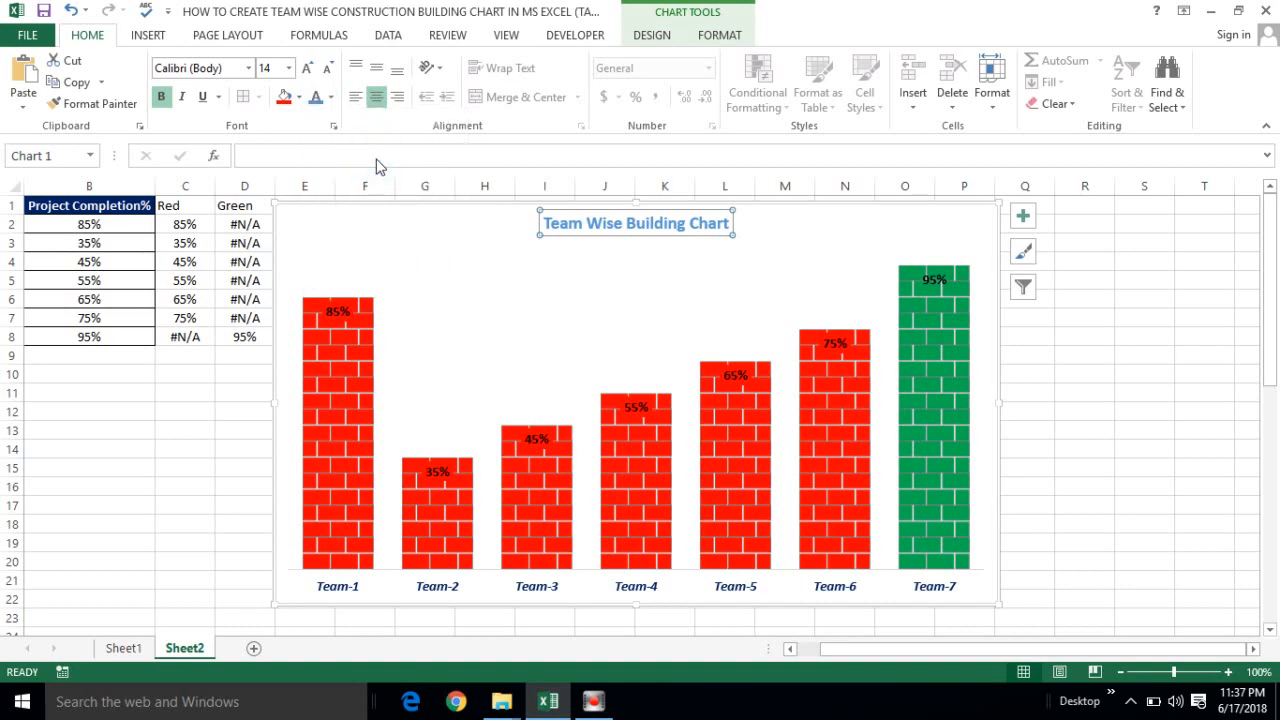
pyautogui.click(419, 265)
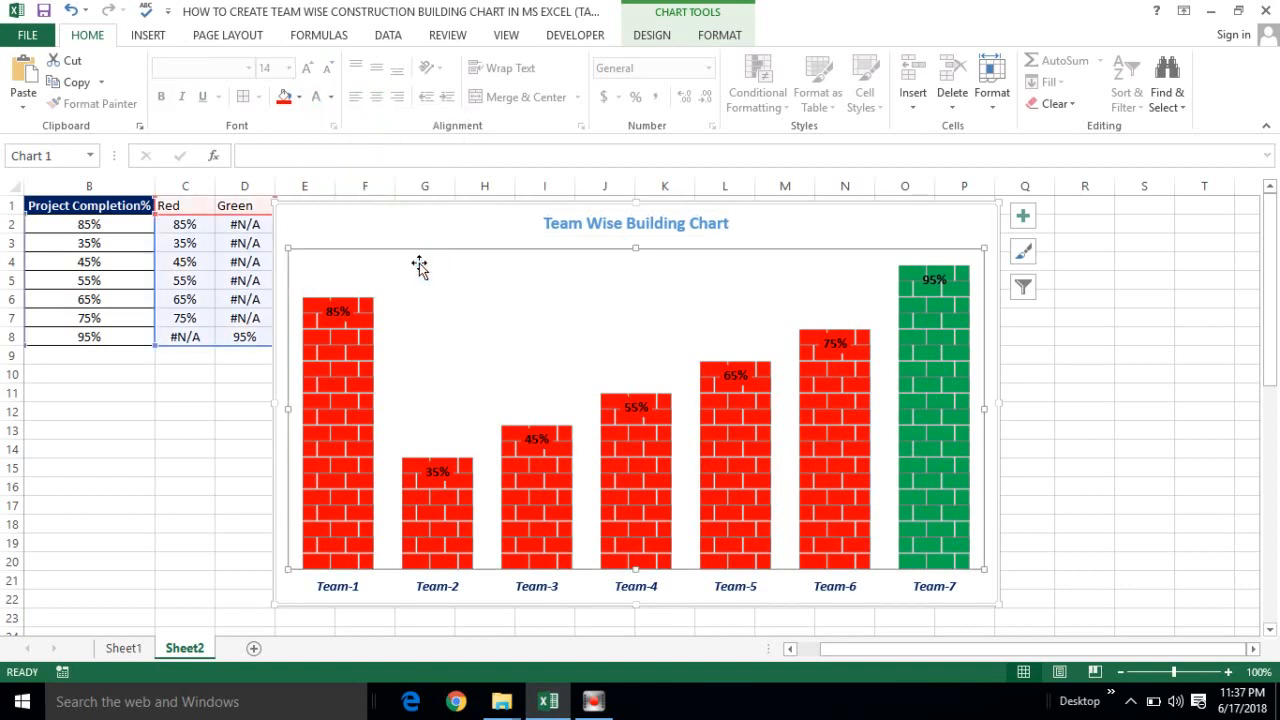
pyautogui.click(268, 389)
pyautogui.click(251, 393)
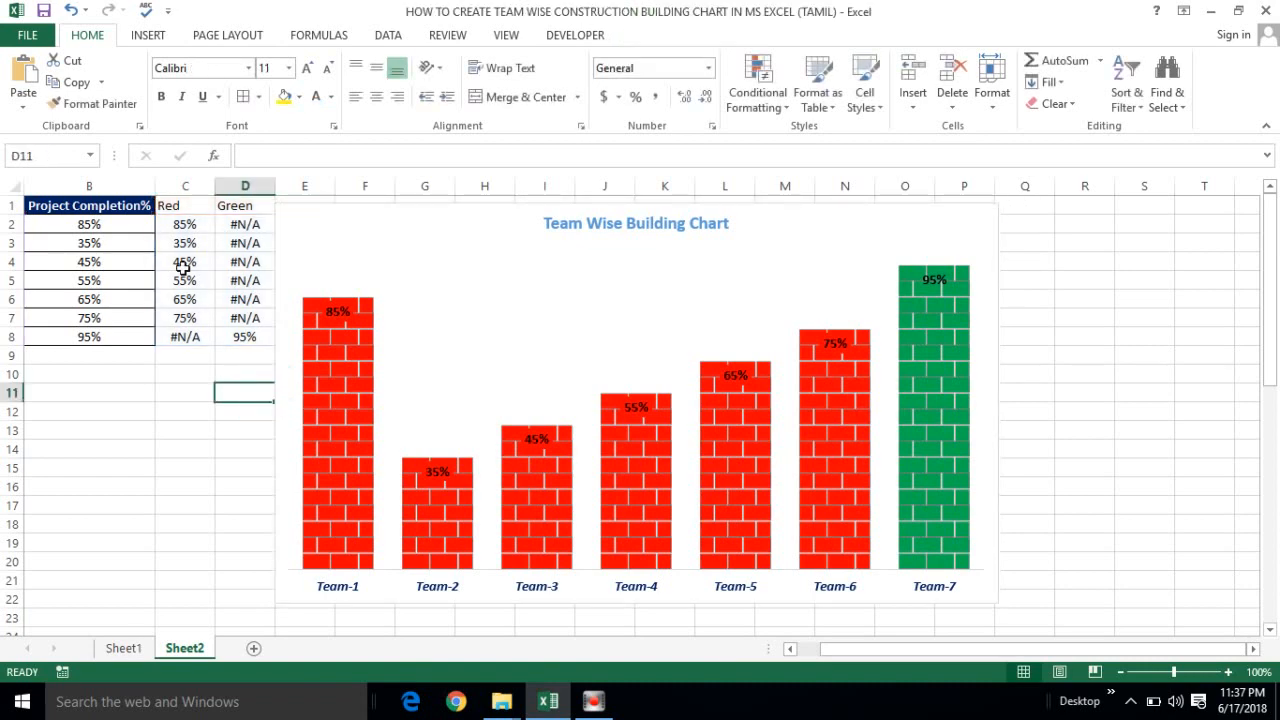
# Set Team-1's project completion in cell B2 to 91%
pyautogui.press('Home')
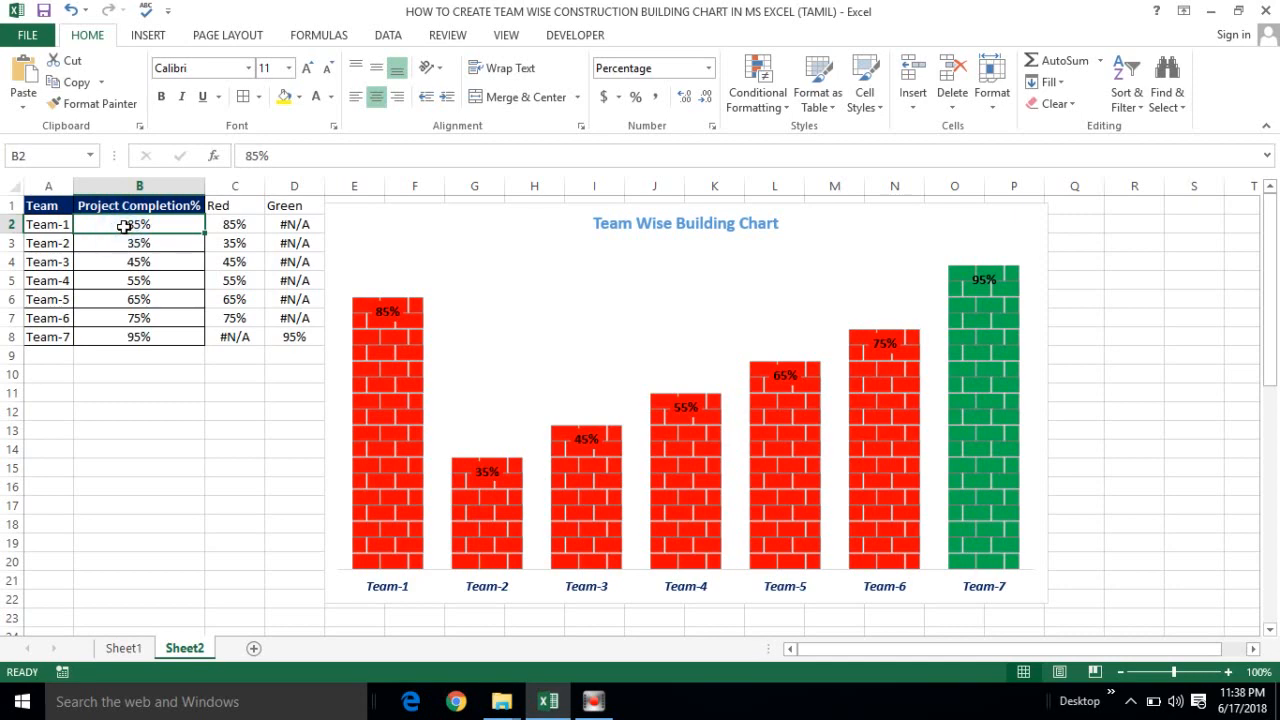
pyautogui.write('91')
pyautogui.press('Return')
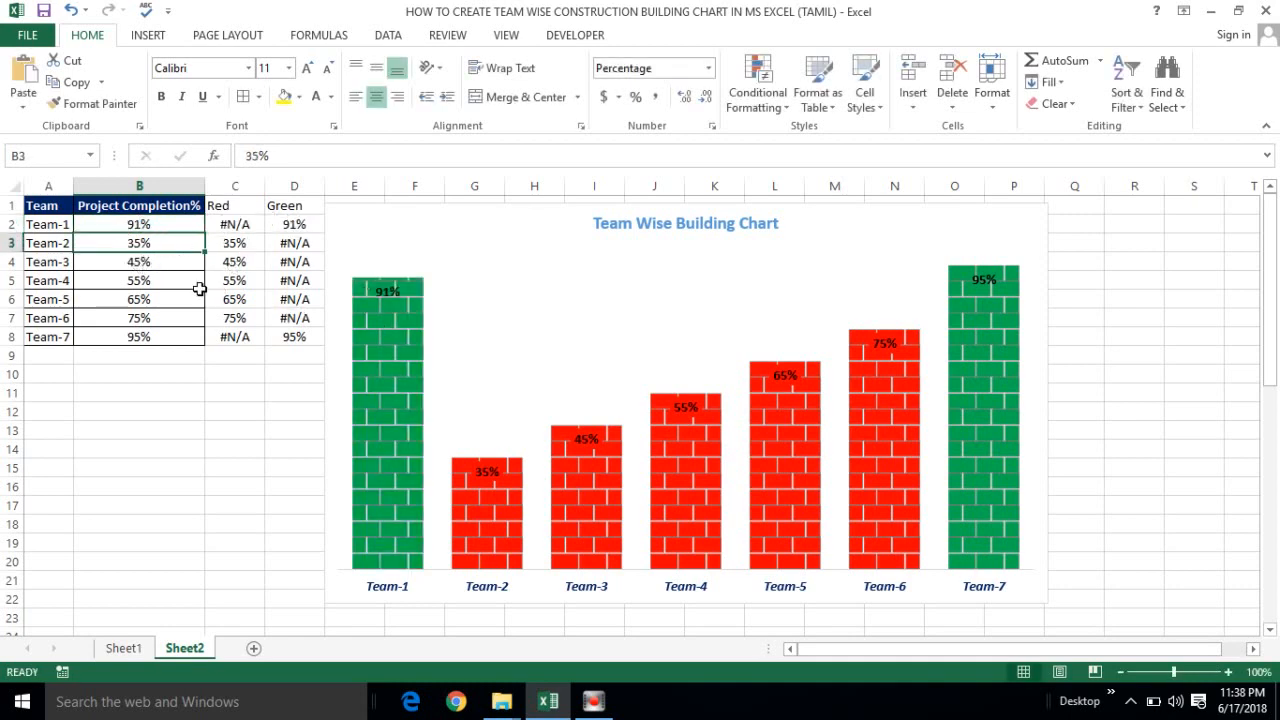
# Widen the chart so its right edge reaches column S
pyautogui.click(1046, 588)
pyautogui.moveTo(1048, 600); pyautogui.dragTo(1214, 595)
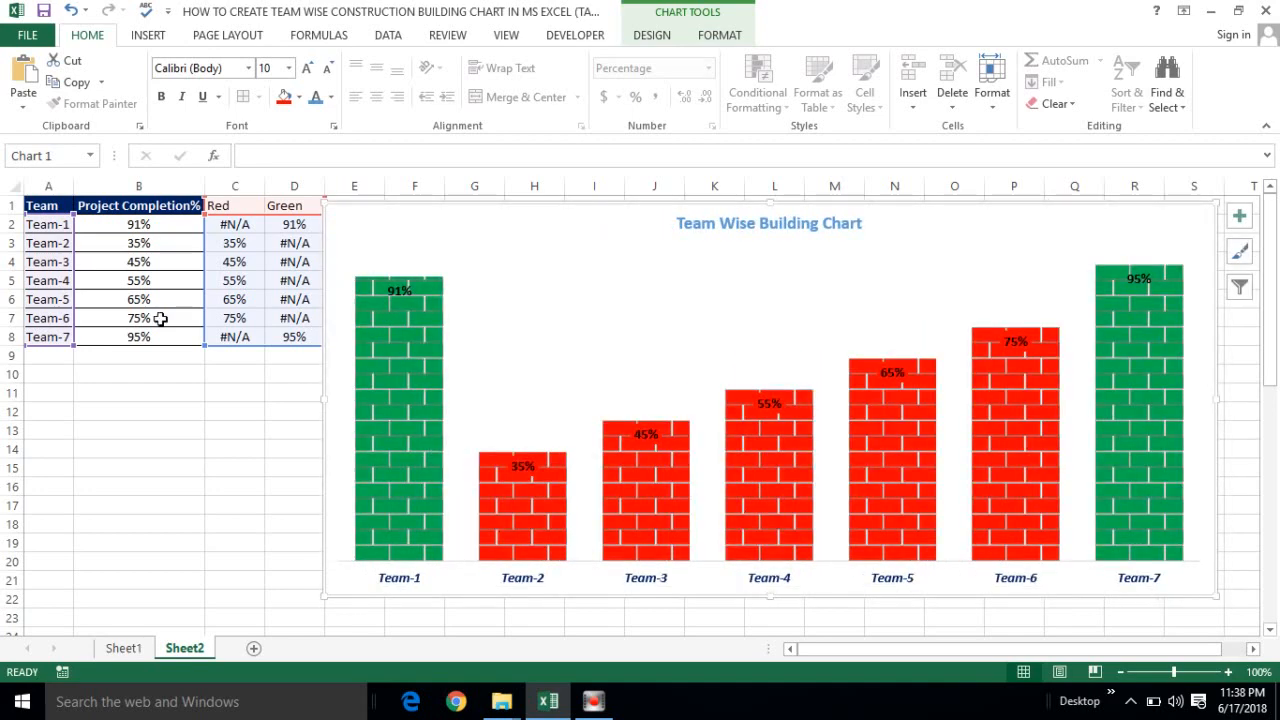
# Set the project completion values to 95% for Team-2, 99% for Team-4 and 89% for Team-7
pyautogui.click(140, 243)
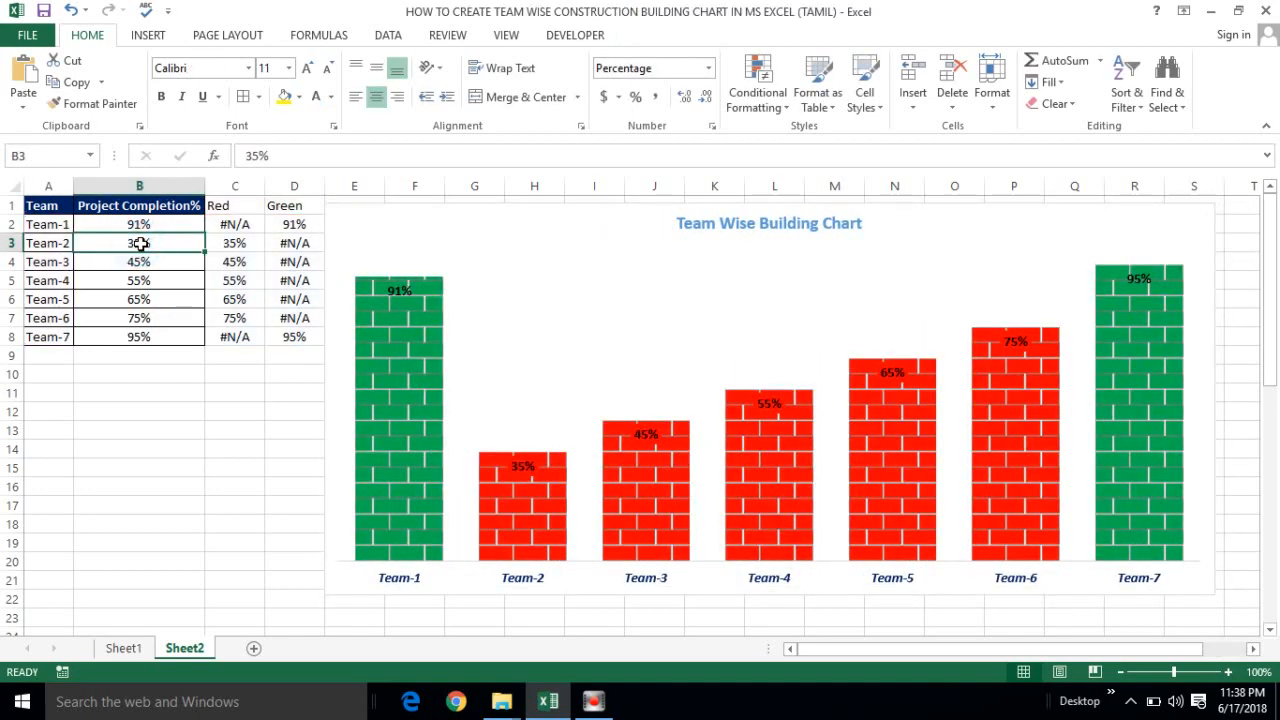
pyautogui.write('95')
pyautogui.press('Return')
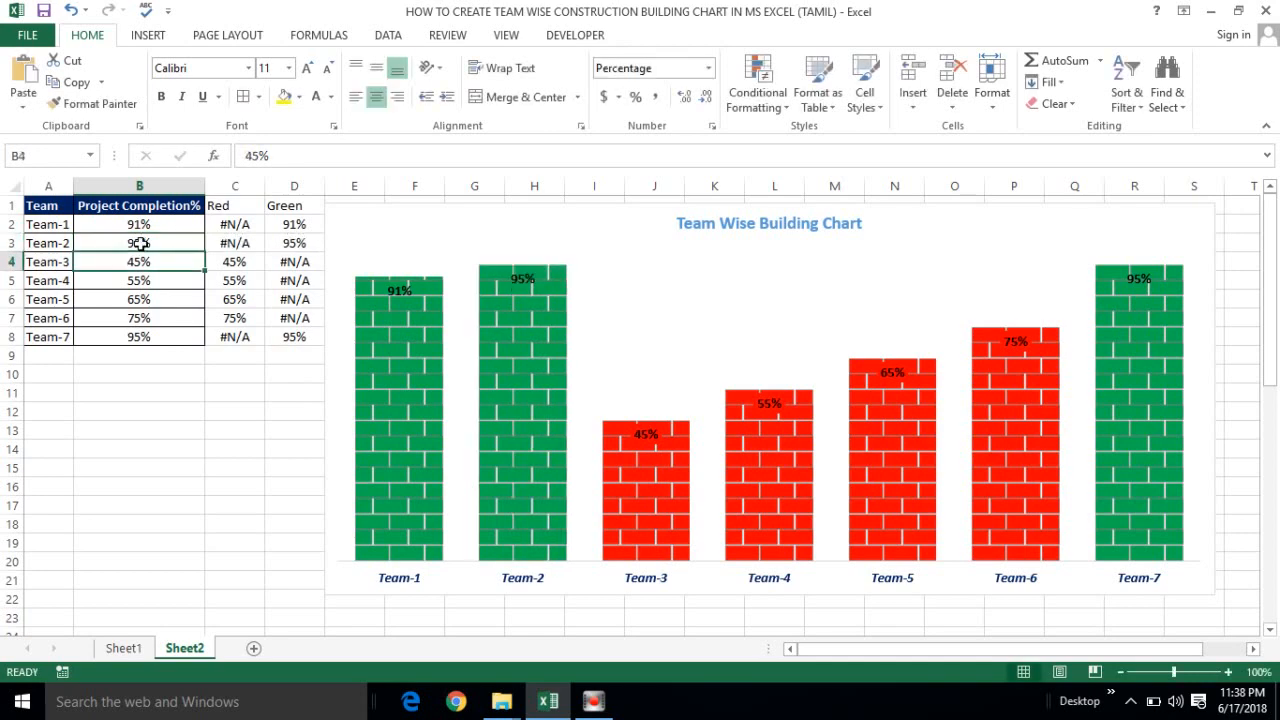
pyautogui.click(118, 285)
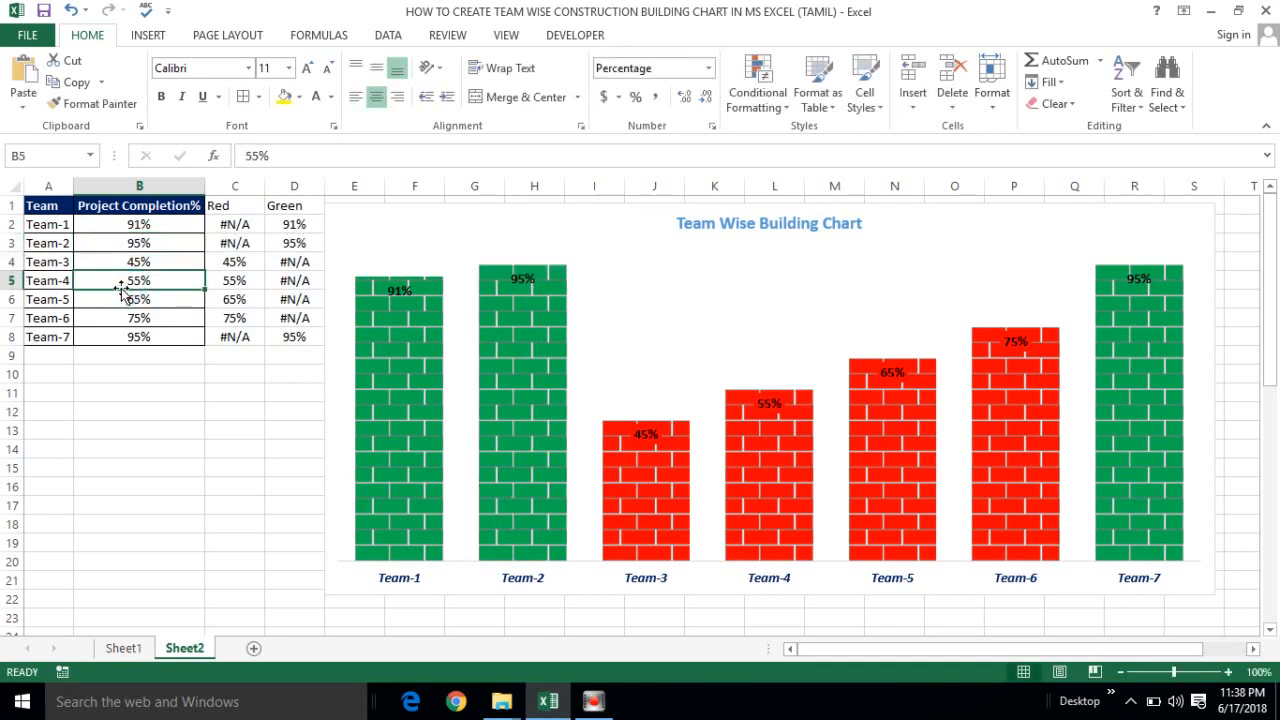
pyautogui.write('99')
pyautogui.press('Return')
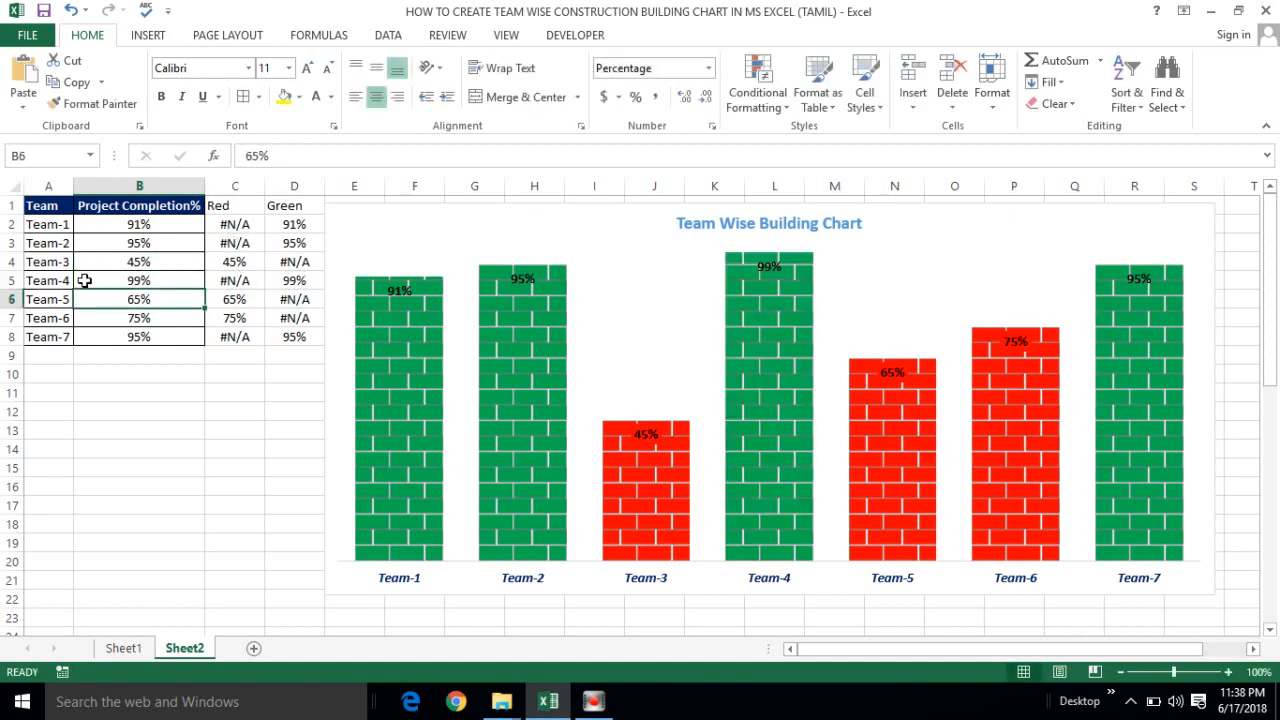
pyautogui.click(135, 338)
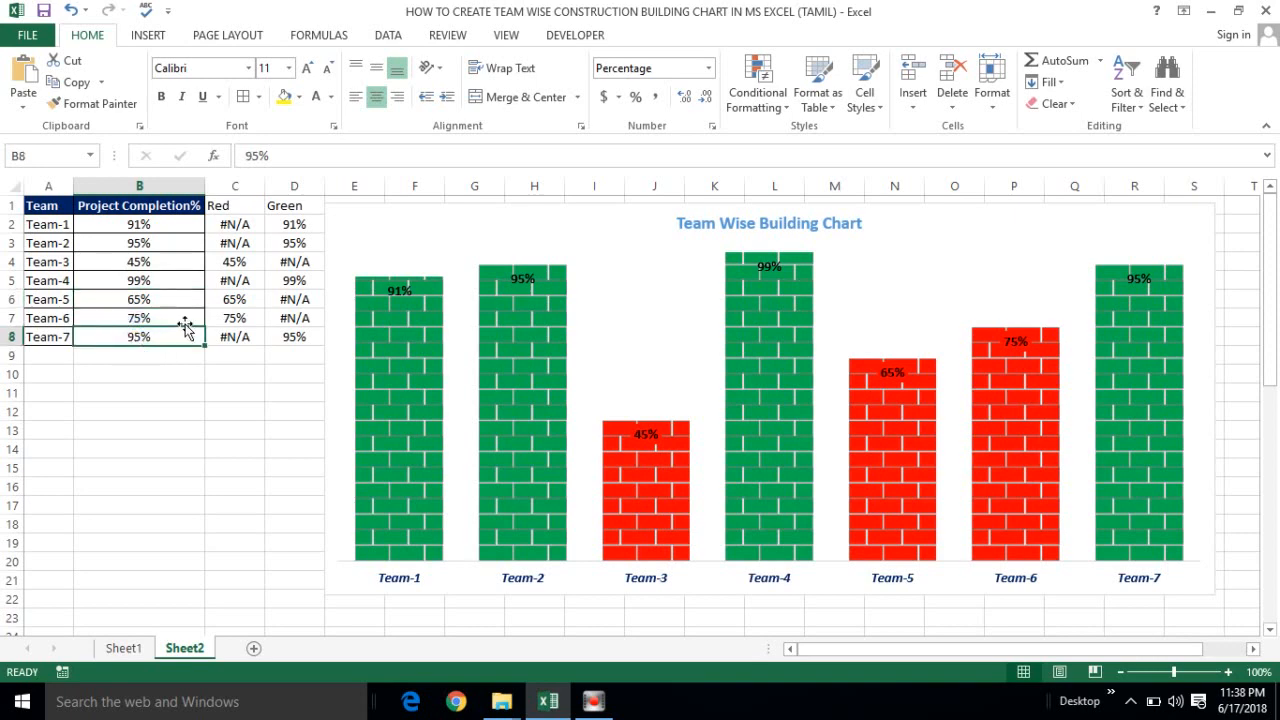
pyautogui.write('89')
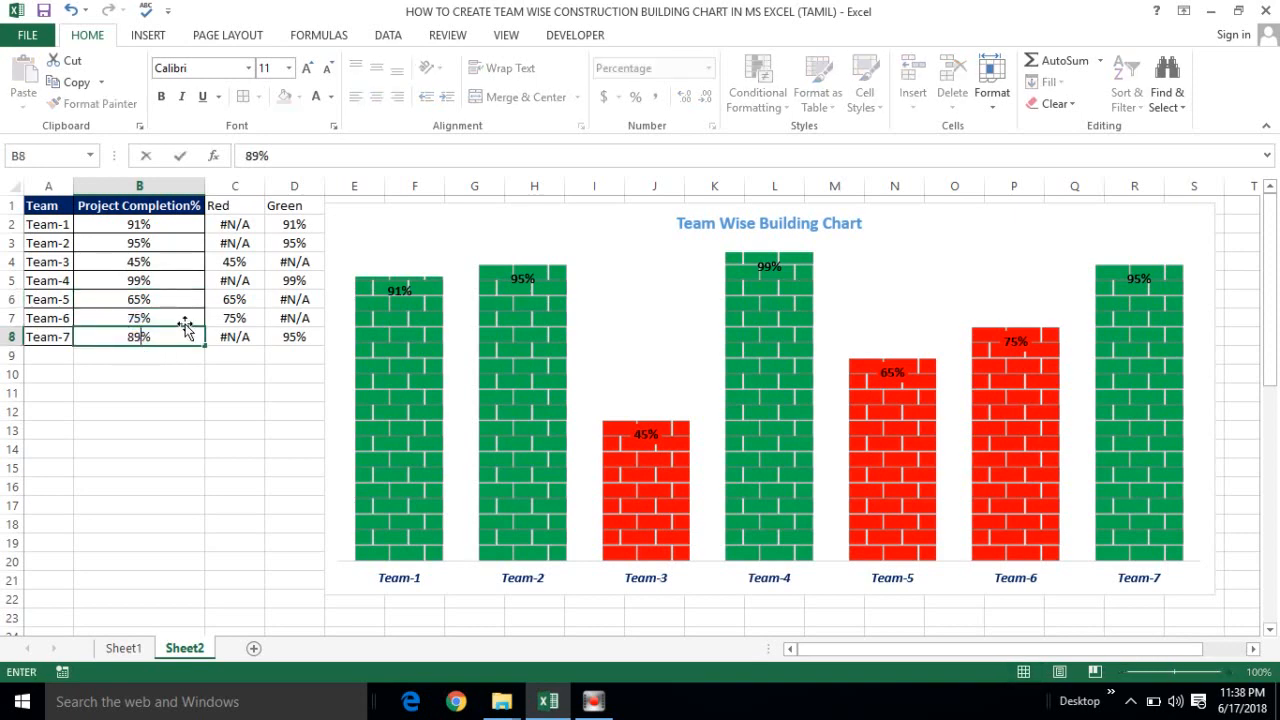
pyautogui.press('Return')
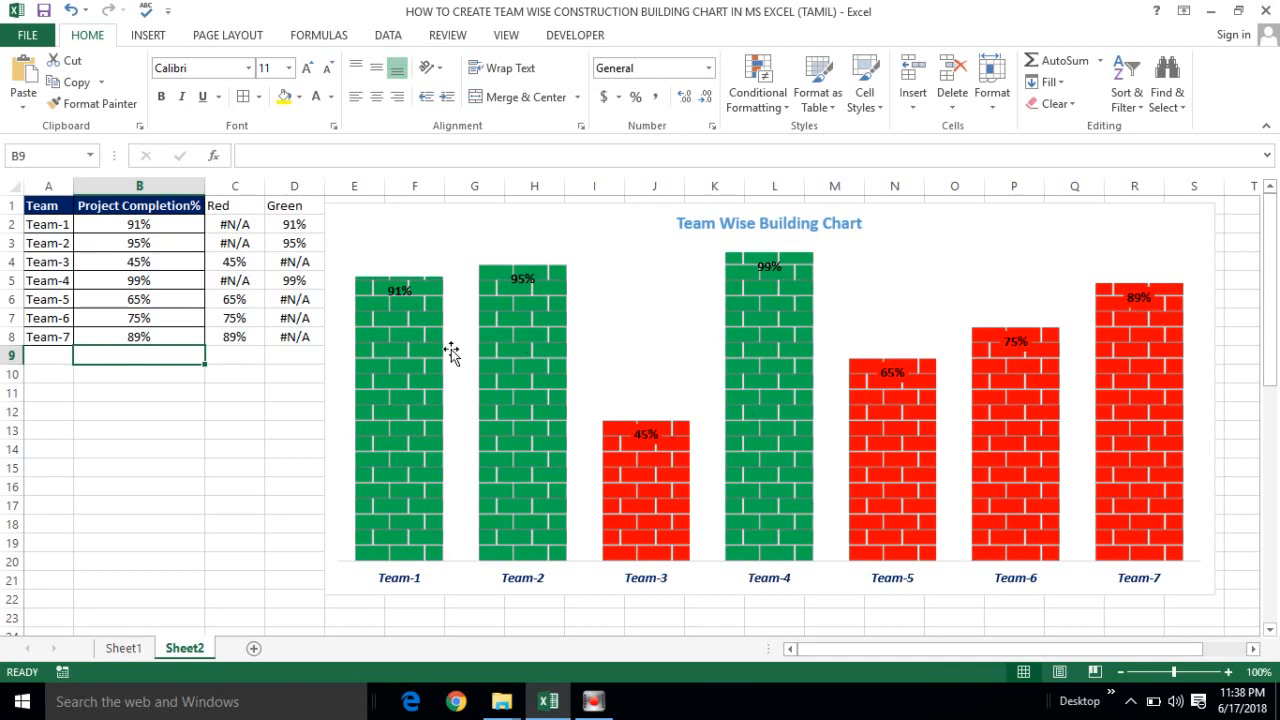
# Hide the Red and Green helper data in C1:D8 by setting its font color to white
pyautogui.click(220, 206)
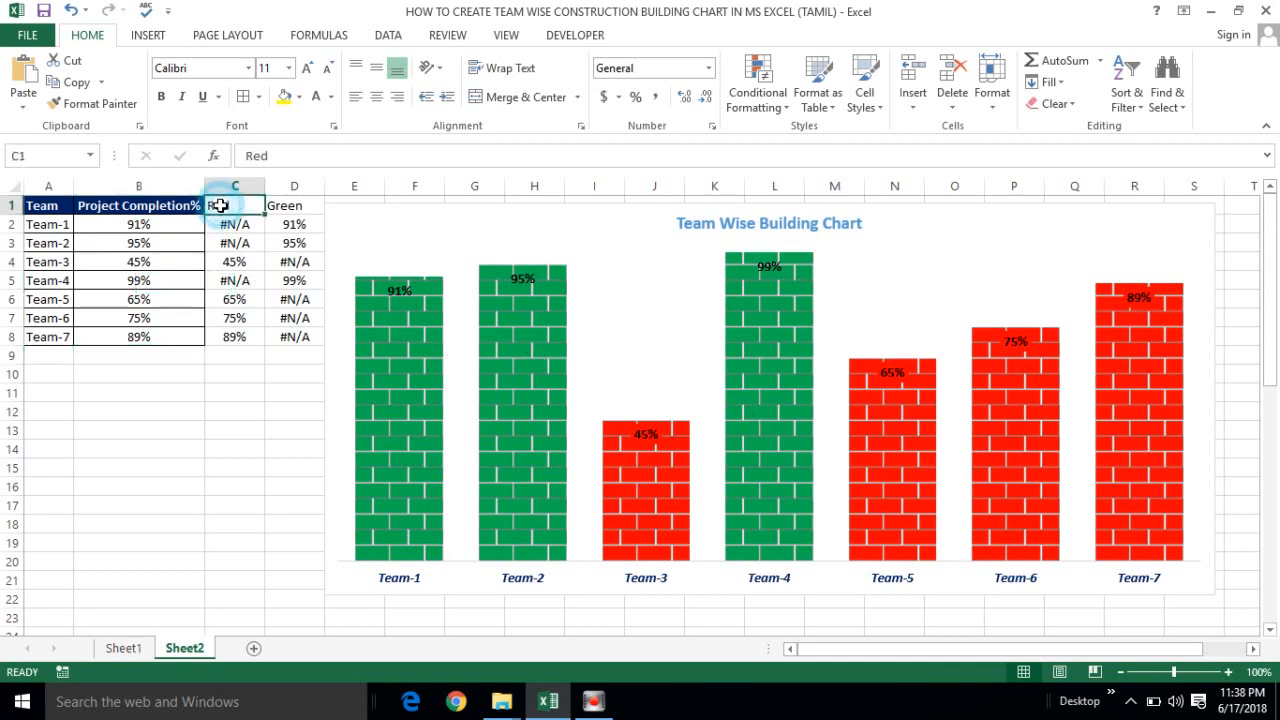
pyautogui.hotkey('shift', 'Right')
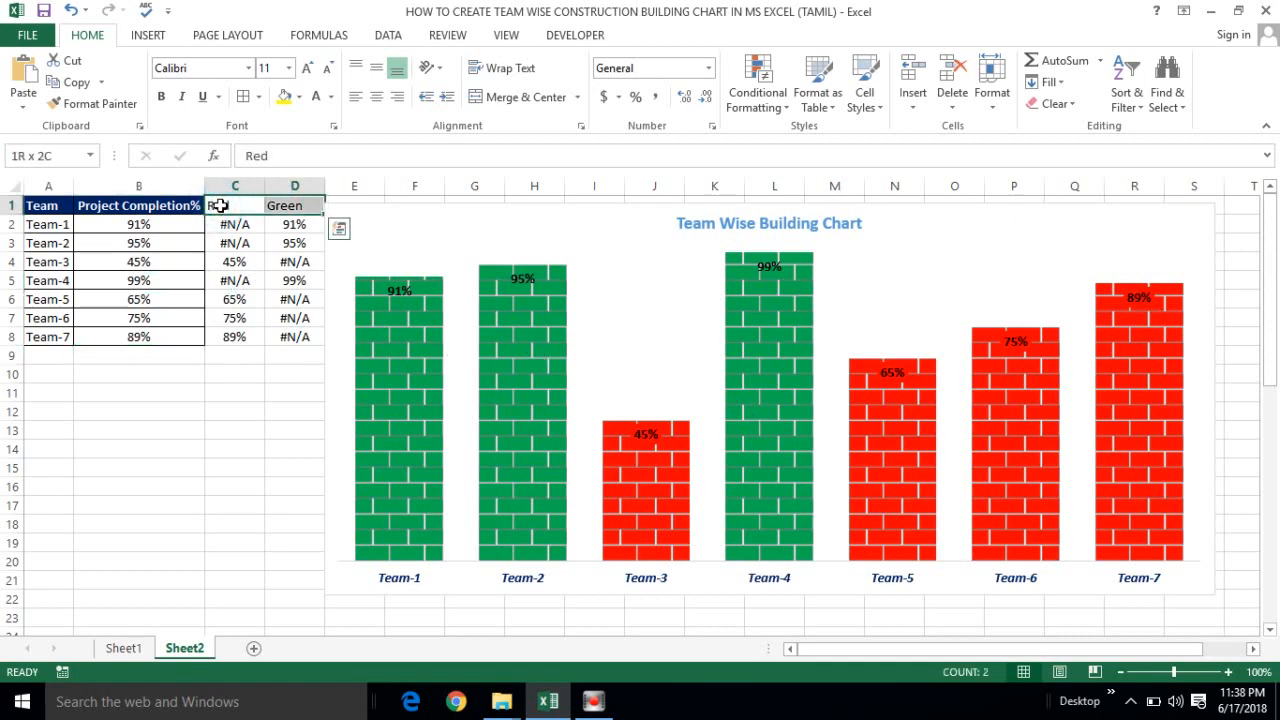
pyautogui.hotkey('ctrl', 'shift', 'Down')
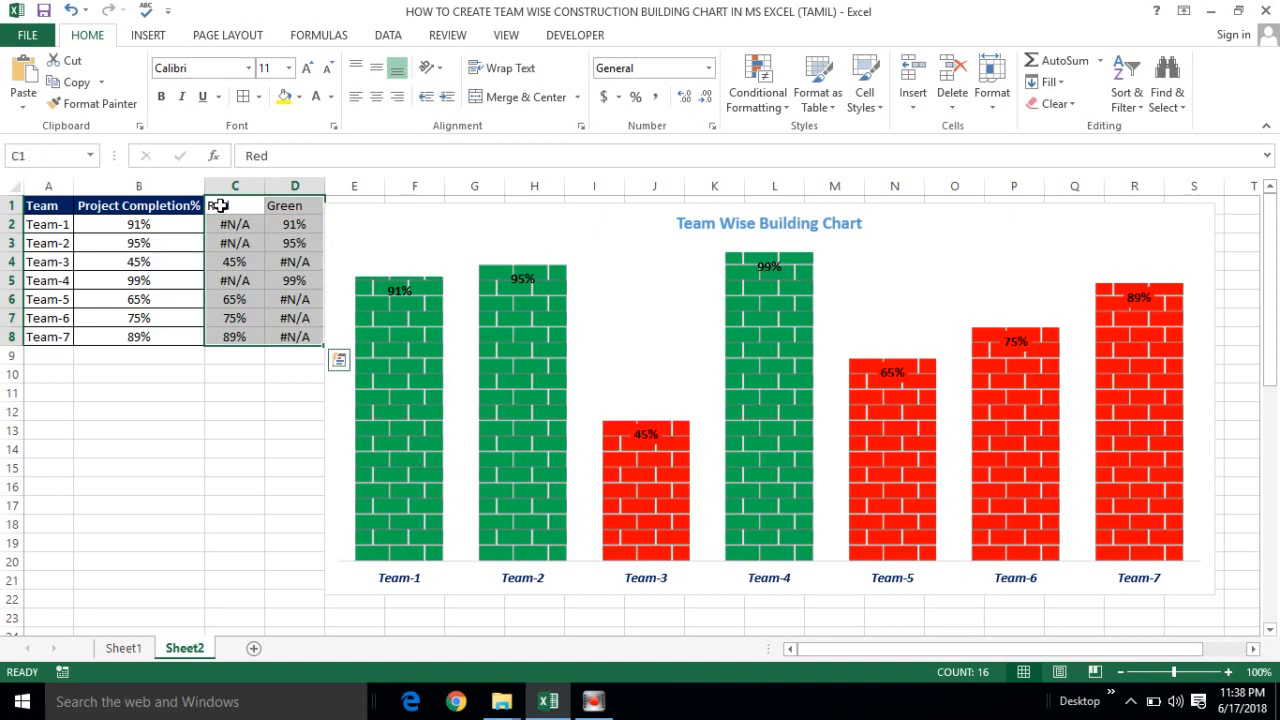
pyautogui.click(316, 103)
pyautogui.click(44, 204)
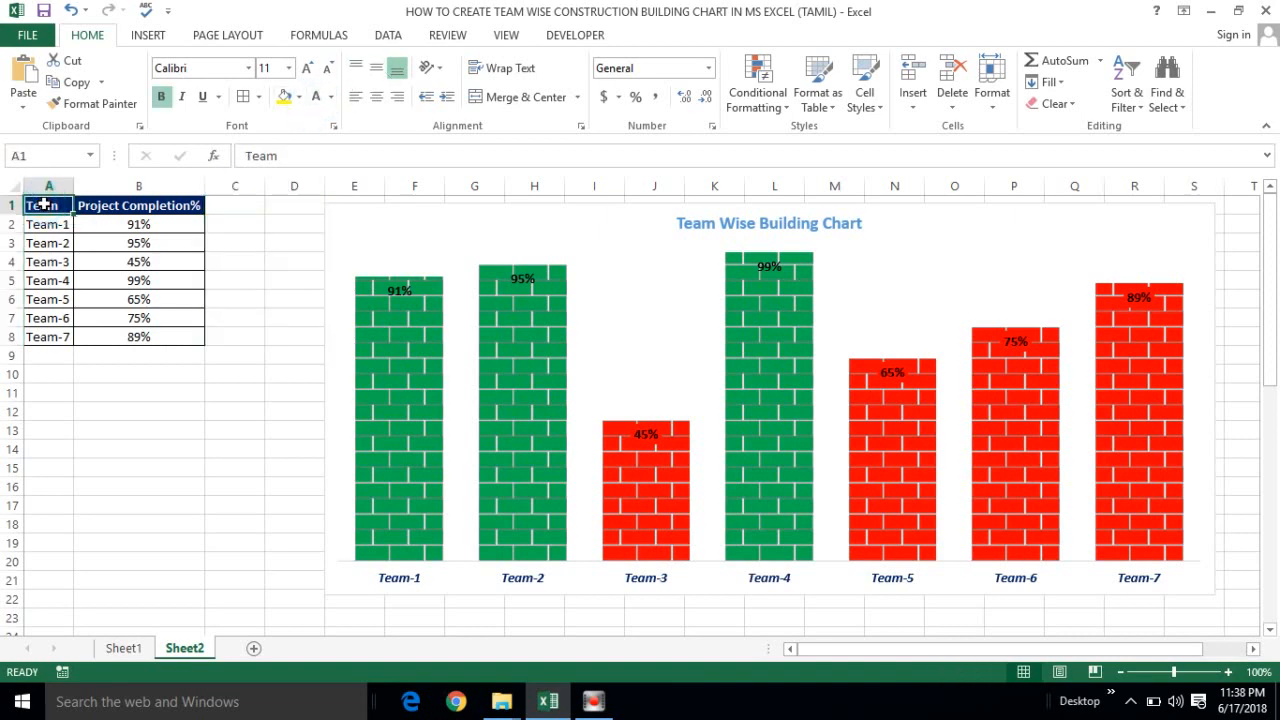
pyautogui.hotkey('shift', 'Right')
pyautogui.hotkey('ctrl', 'shift', 'Down')
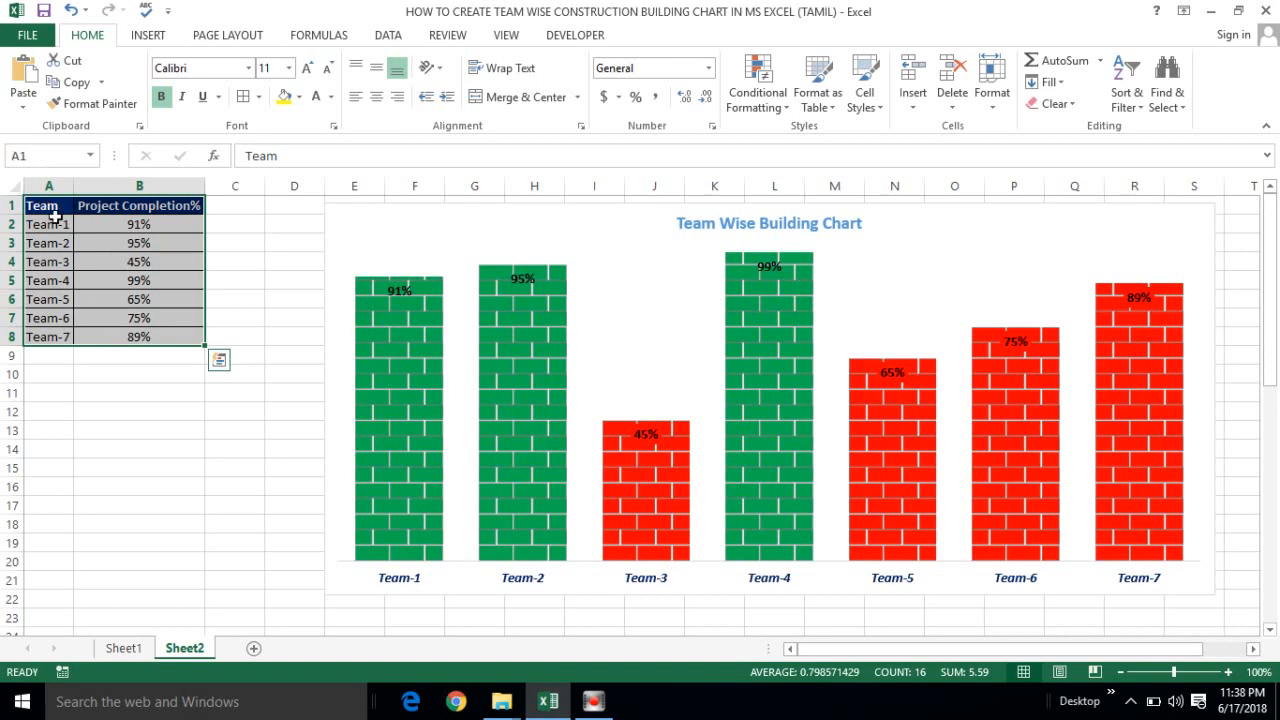
pyautogui.moveTo(46, 220); pyautogui.dragTo(122, 336)
pyautogui.click(147, 377)
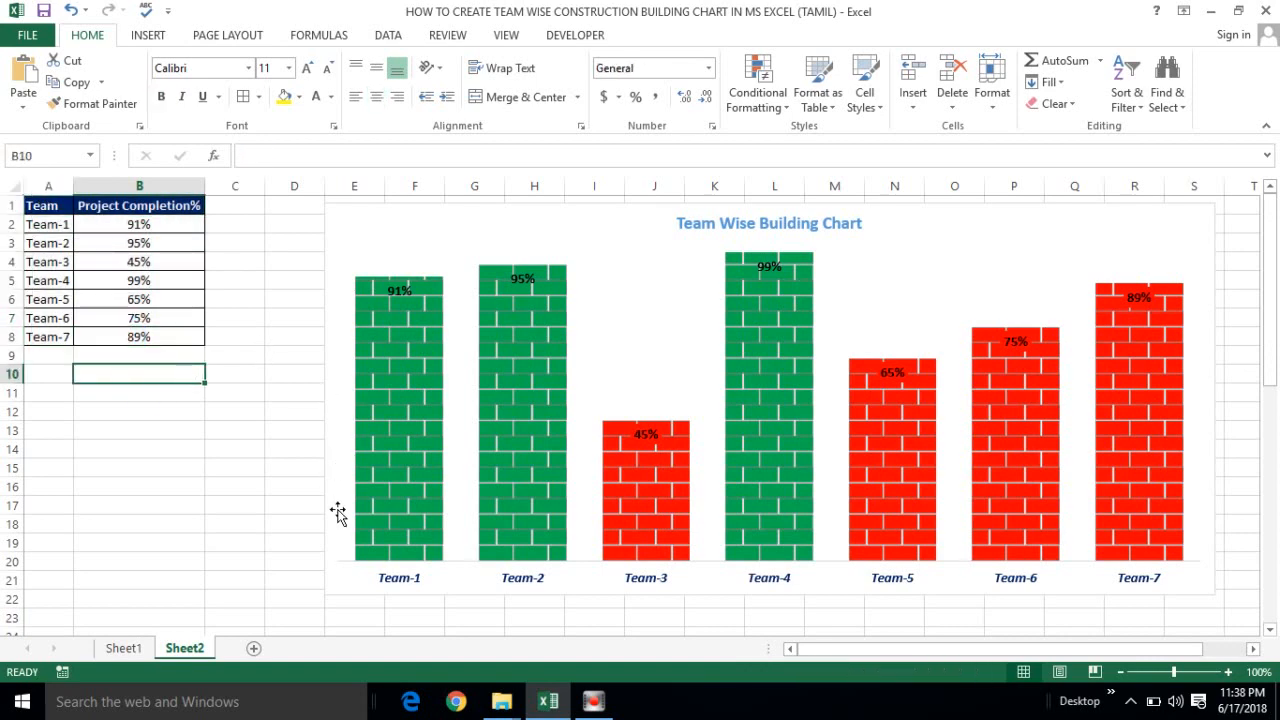
# Enlarge the chart over the hidden helper columns so it starts in column C and extends down to about row 22
pyautogui.click(332, 553)
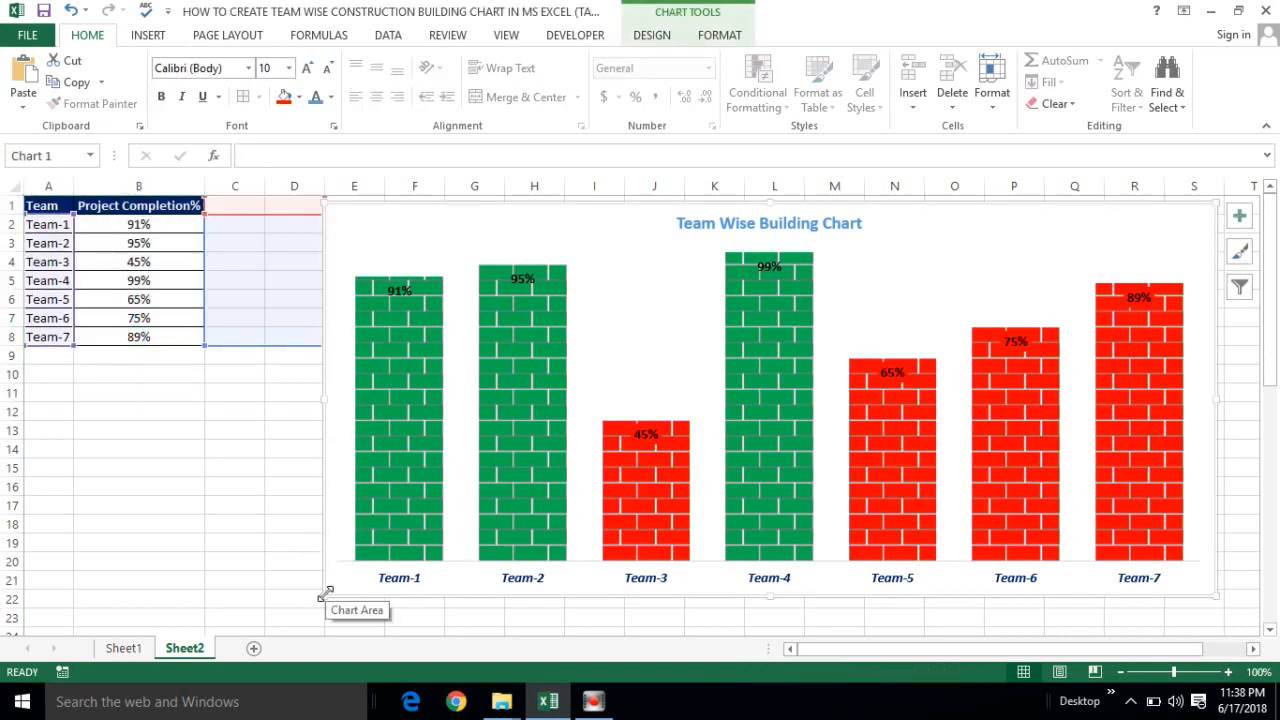
pyautogui.moveTo(326, 593); pyautogui.dragTo(215, 608)
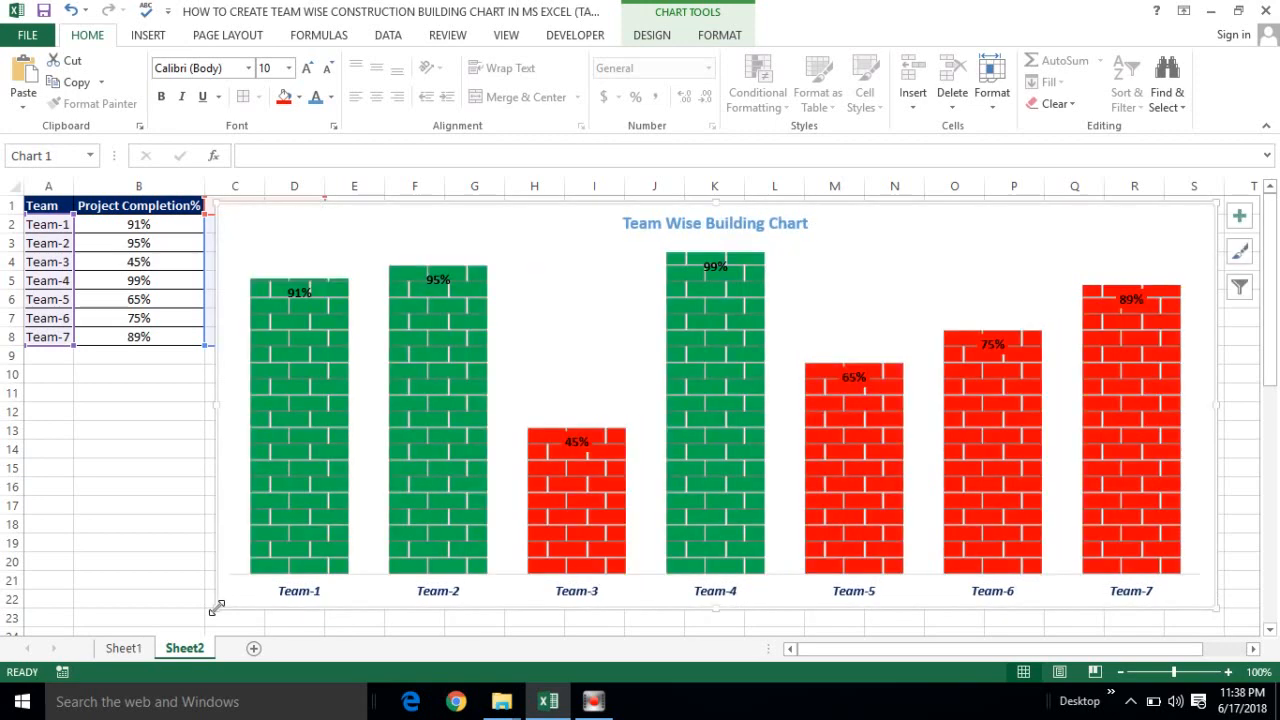
pyautogui.click(137, 451)
# Turn off the gridlines on Sheet2
pyautogui.click(510, 36)
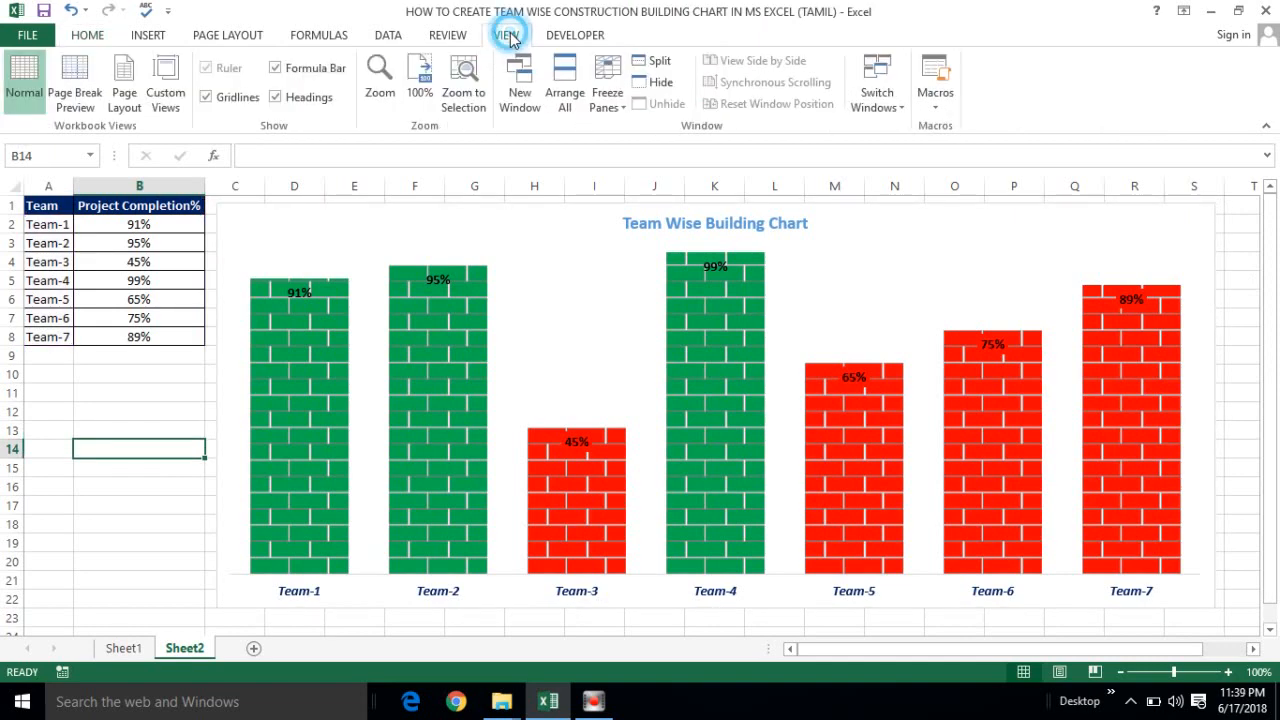
pyautogui.click(207, 99)
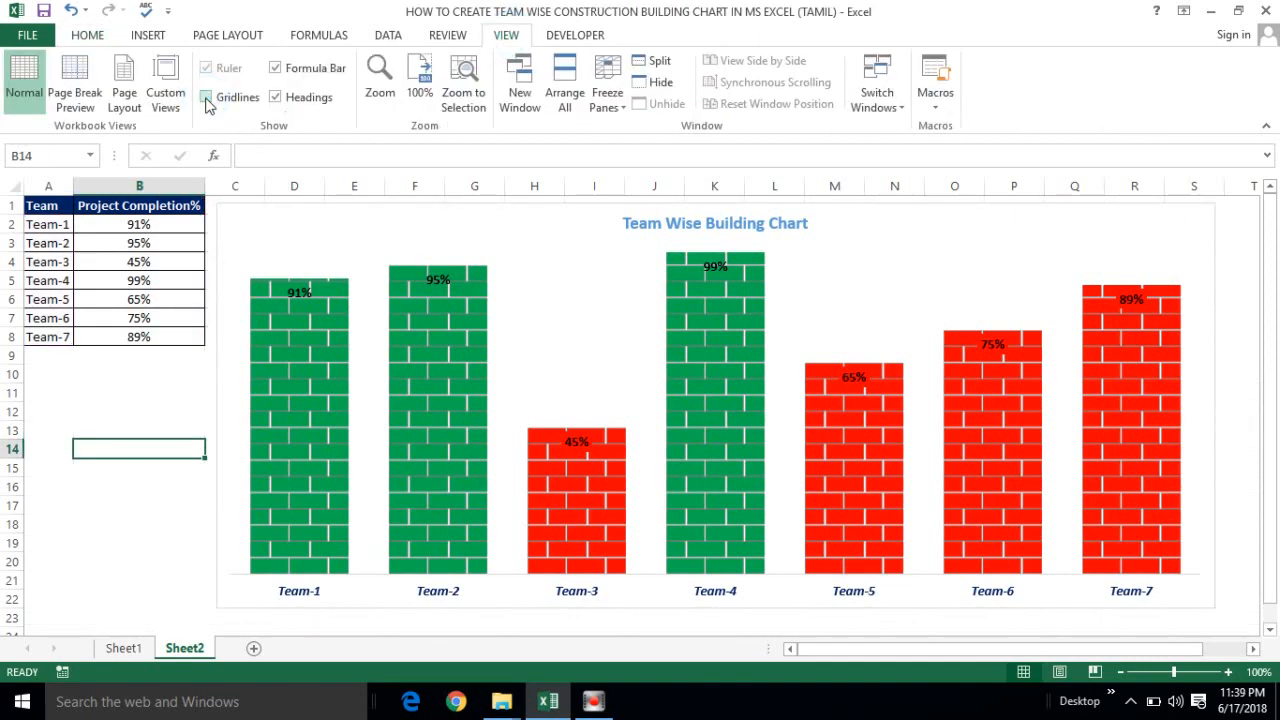
pyautogui.click(277, 98)
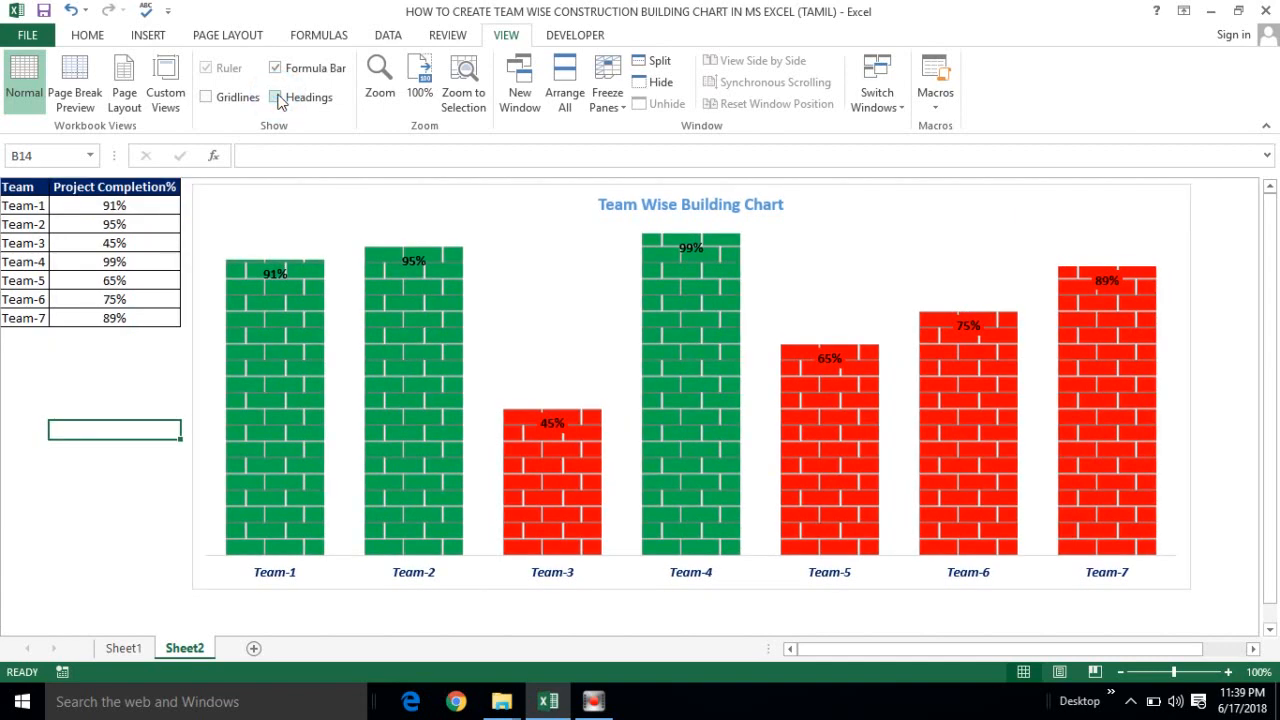
pyautogui.click(103, 373)
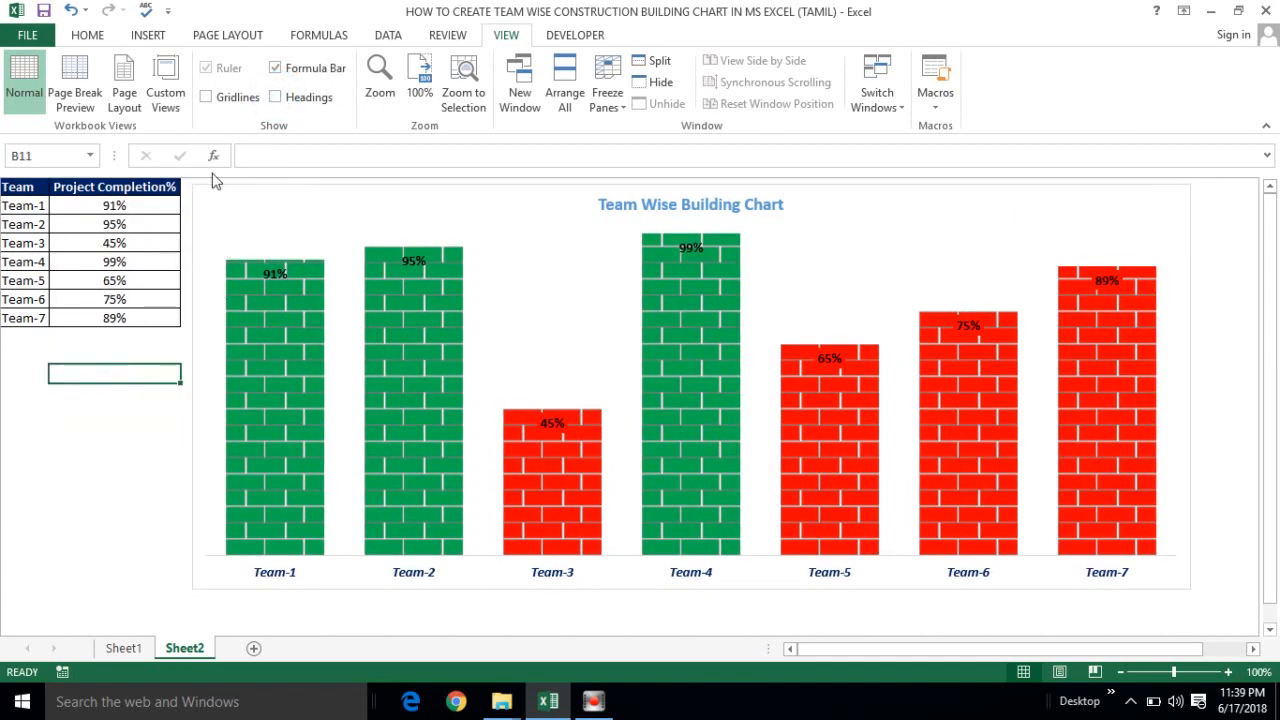
pyautogui.click(275, 97)
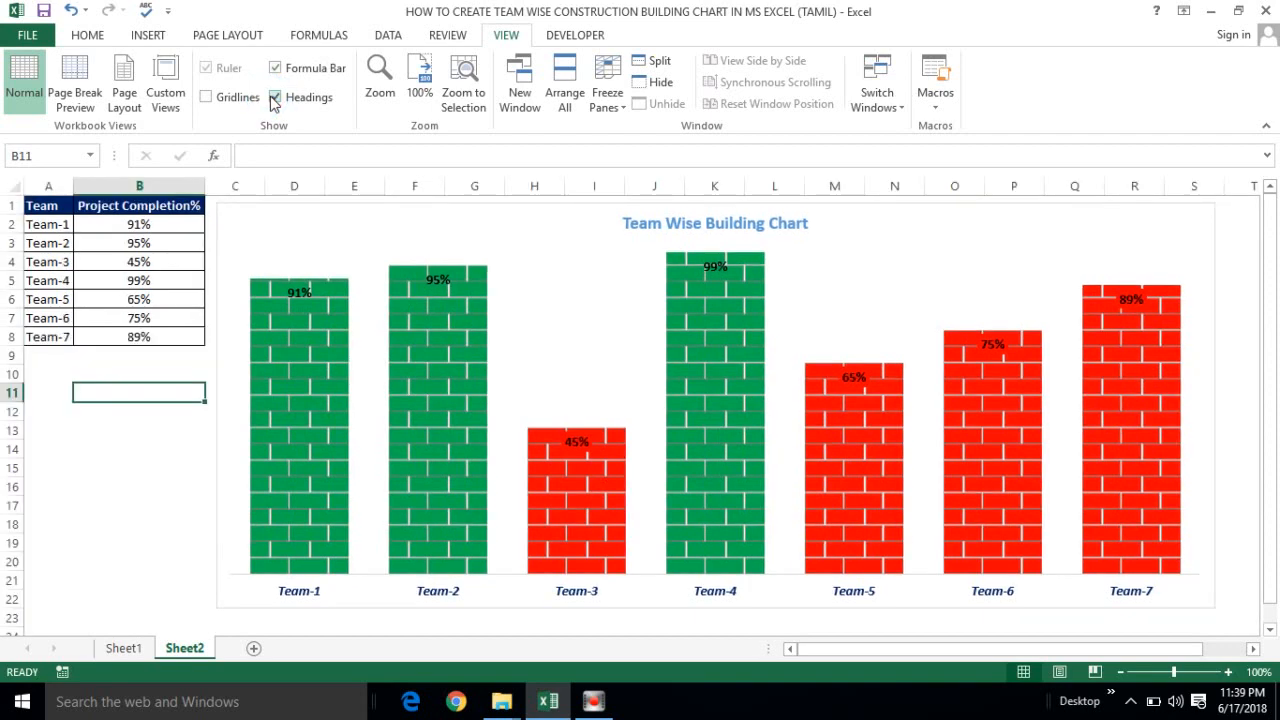
# Save the workbook with an empty cell below the data table selected
pyautogui.click(108, 467)
pyautogui.hotkey('ctrl', 's')
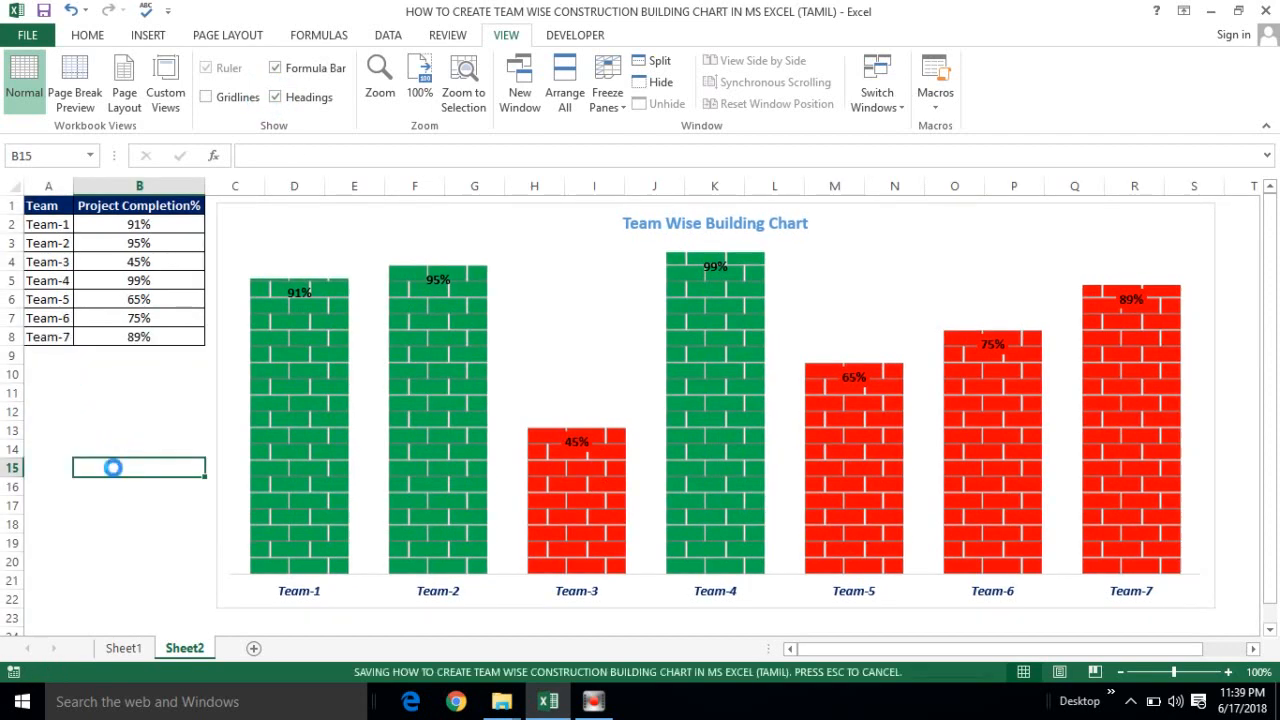
# Set Team-2's project completion in cell B3 to 65%
pyautogui.click(108, 243)
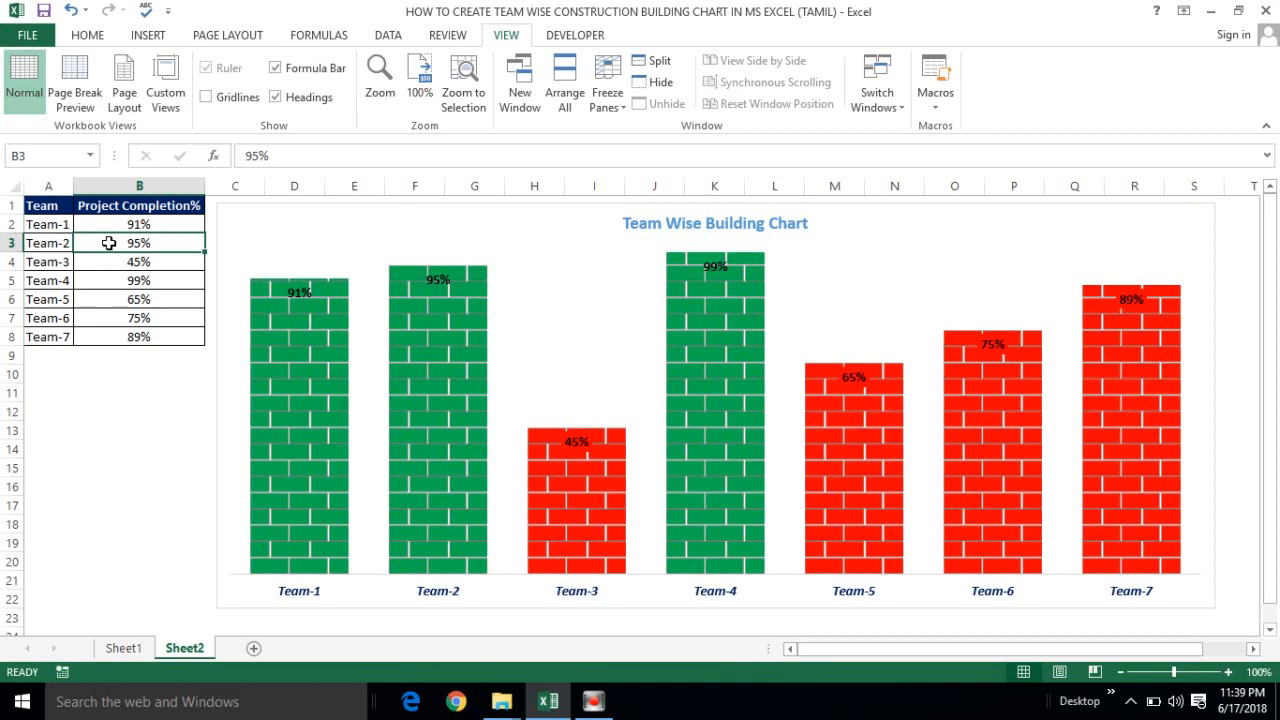
pyautogui.write('65')
pyautogui.press('Return')
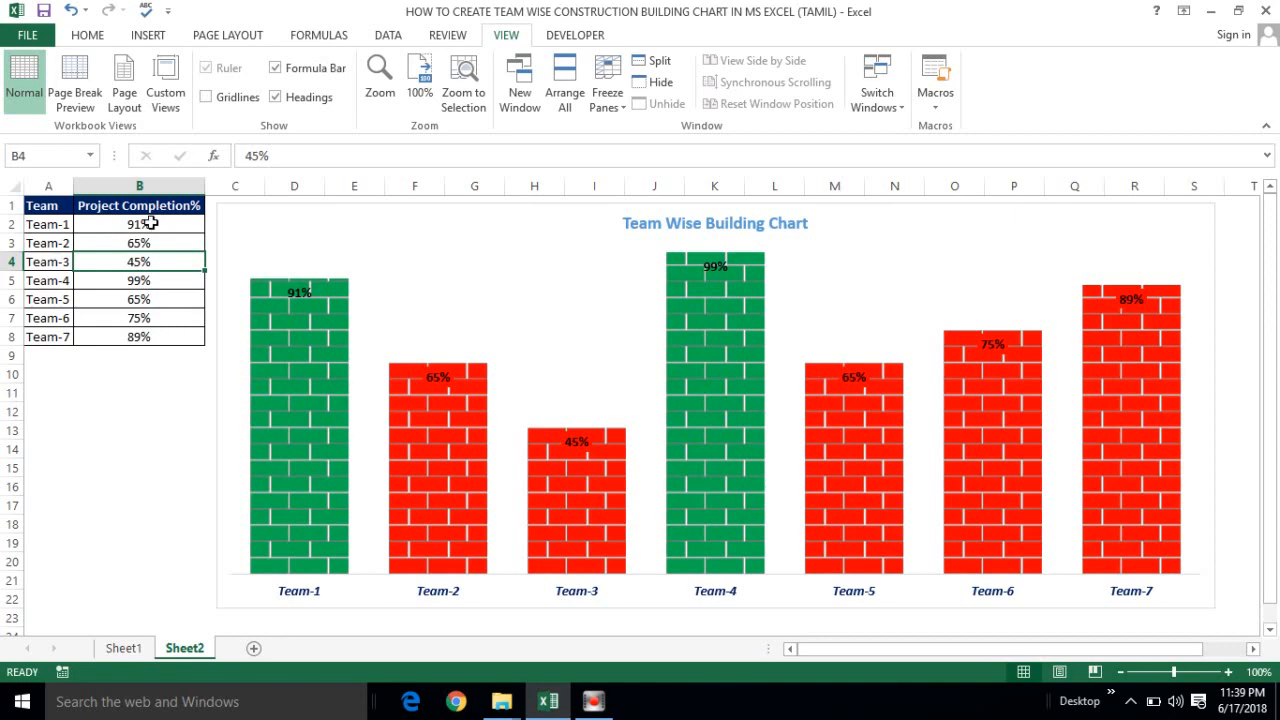
# Set the project completion values to 20% for Team-1 and 35% for Team-2
pyautogui.click(150, 224)
pyautogui.write('20')
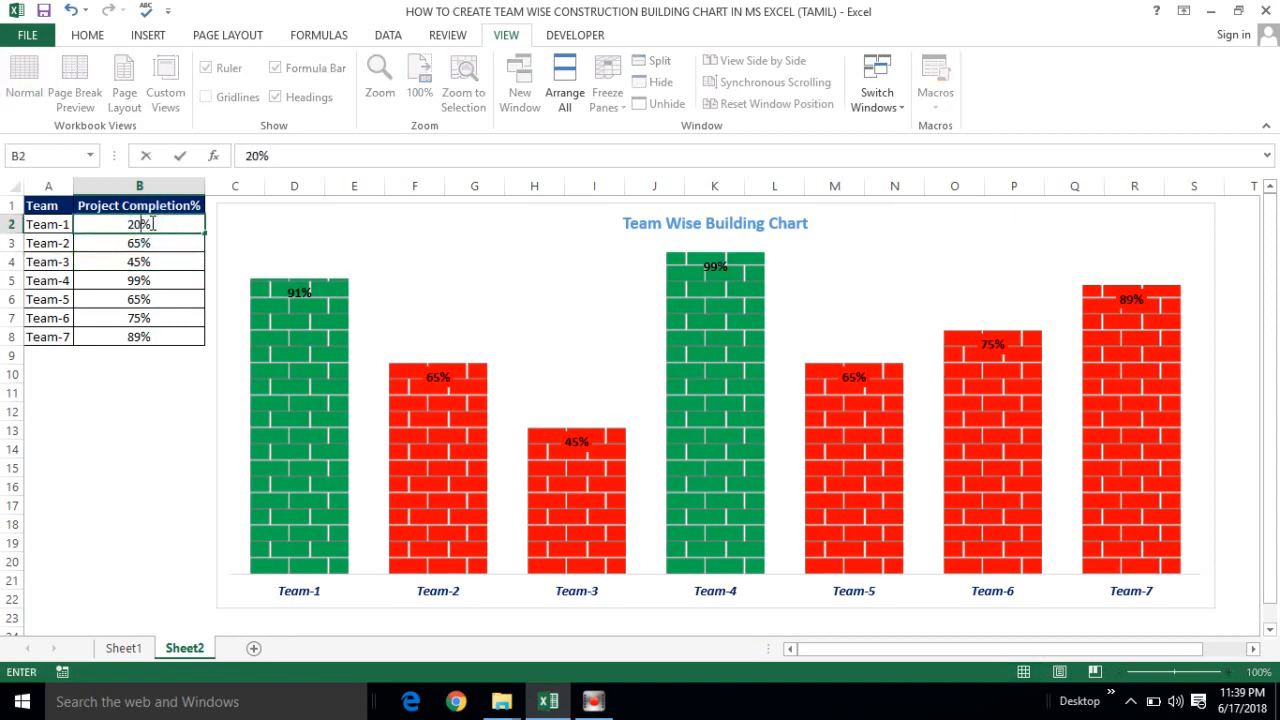
pyautogui.press('Return')
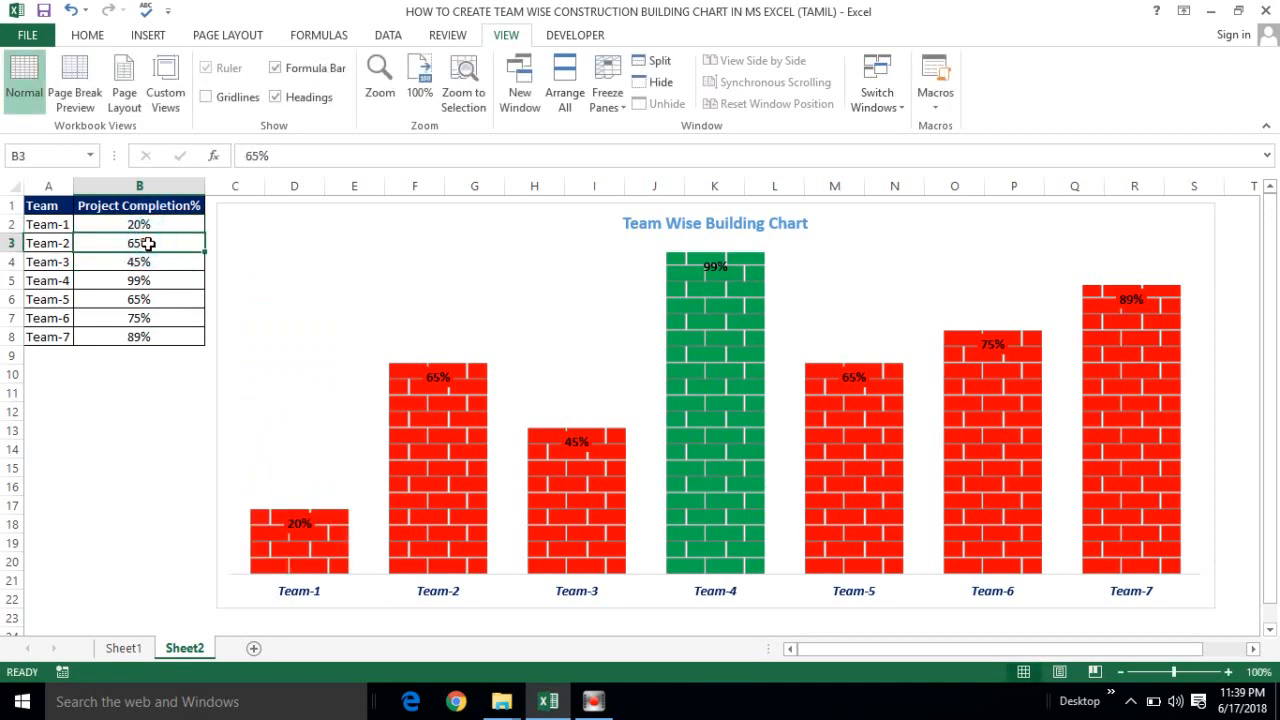
pyautogui.write('35')
pyautogui.press('Return')
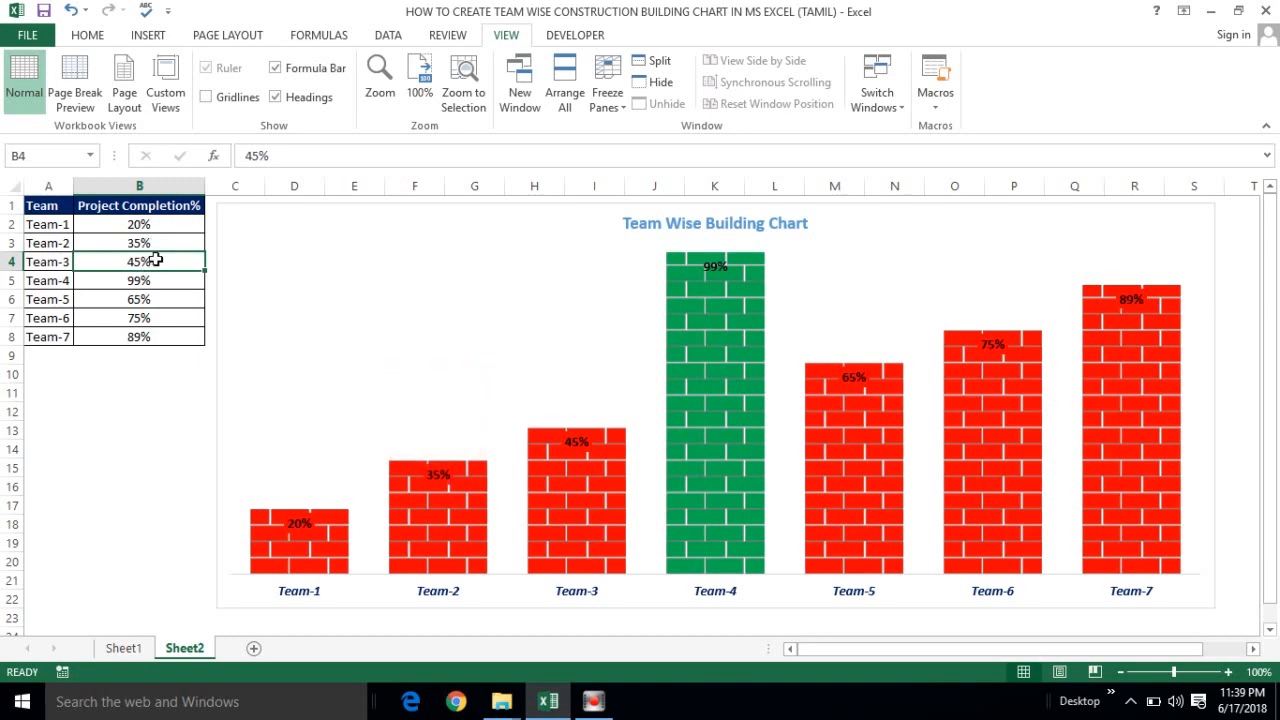
# Set the project completion values to 55% for Team-4 and 65% for Team-5
pyautogui.click(150, 281)
pyautogui.write('55')
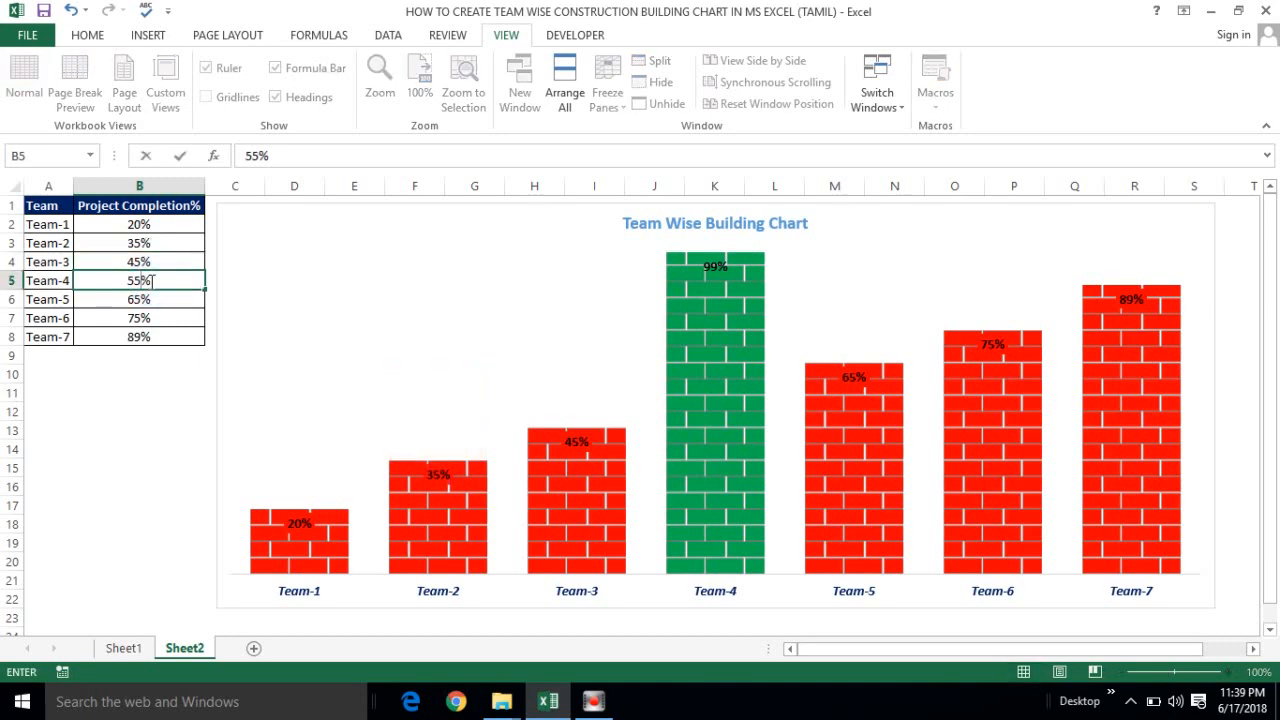
pyautogui.click(139, 300)
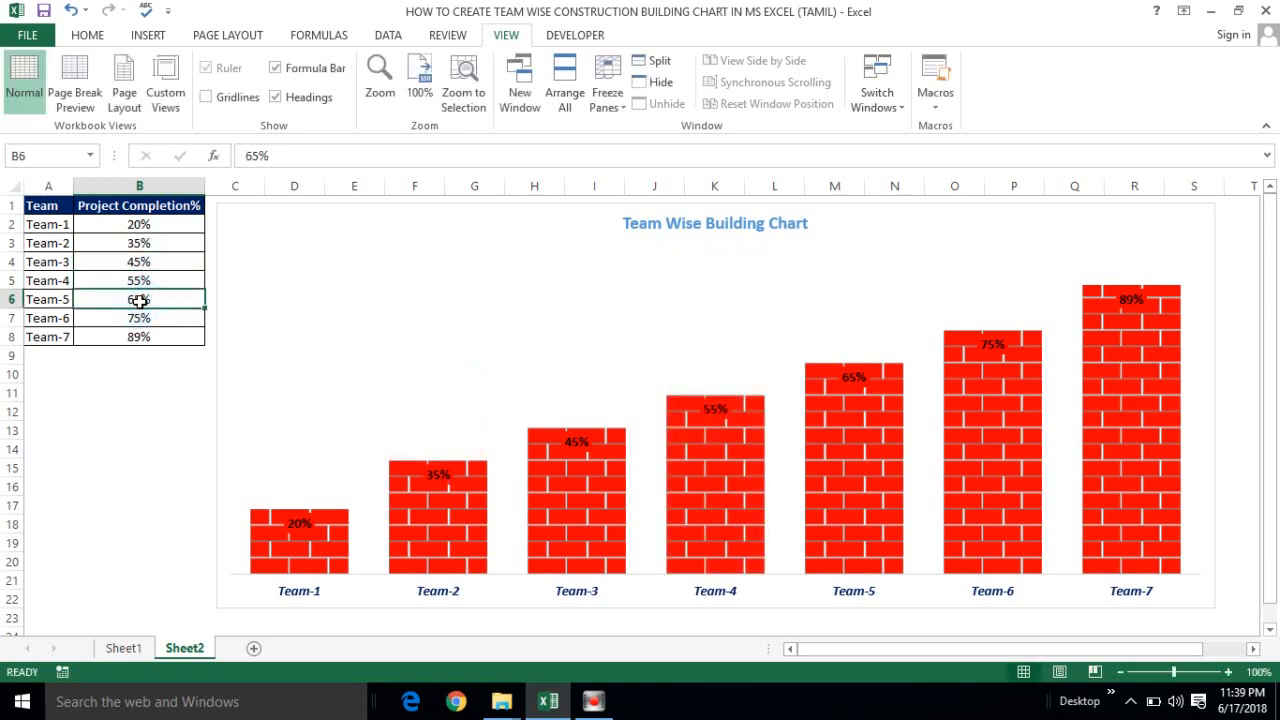
pyautogui.write('65')
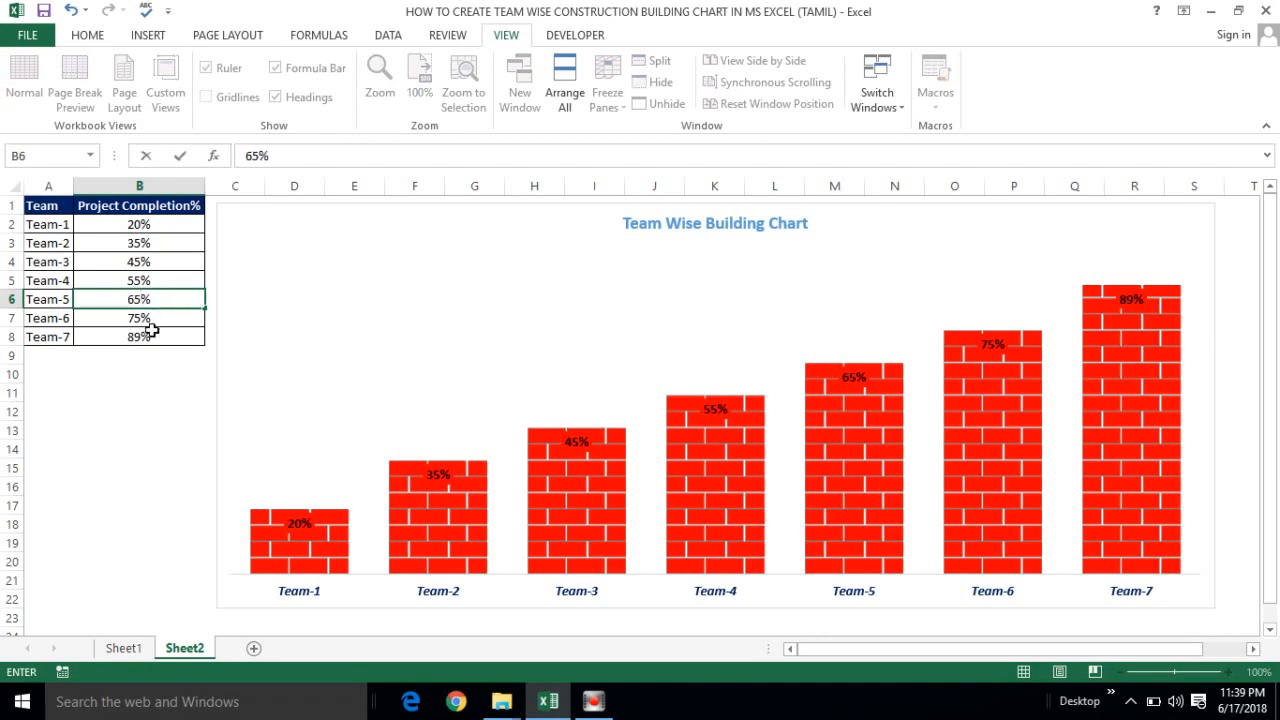
pyautogui.click(148, 340)
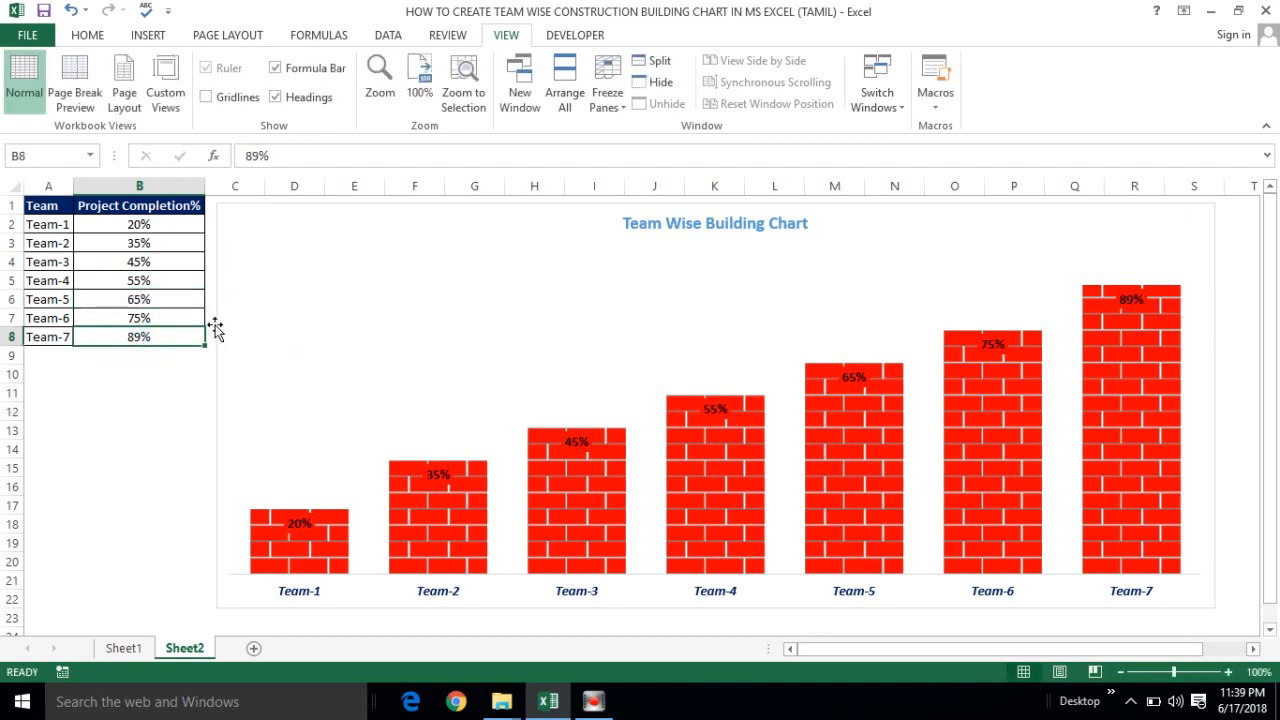
# Set Team-6's project completion to 100% and select empty cell B10 below the data table
pyautogui.click(153, 314)
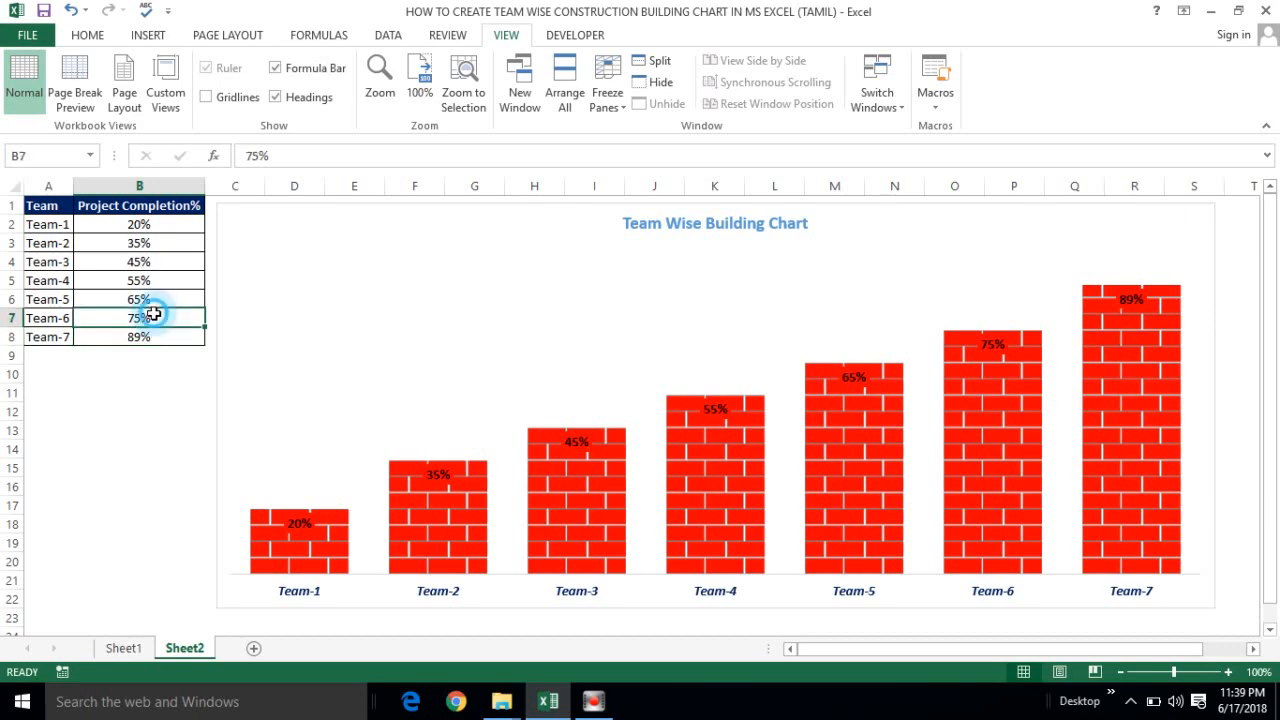
pyautogui.write('100')
pyautogui.press('Return')
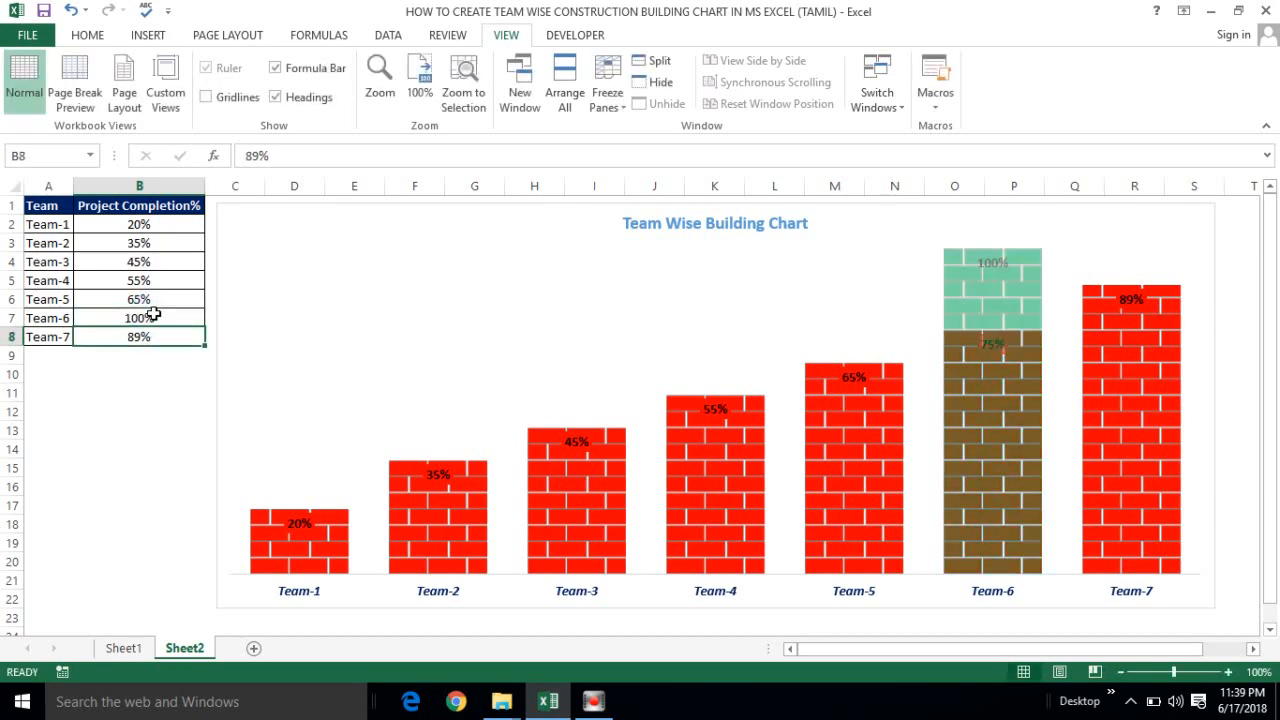
pyautogui.click(135, 436)
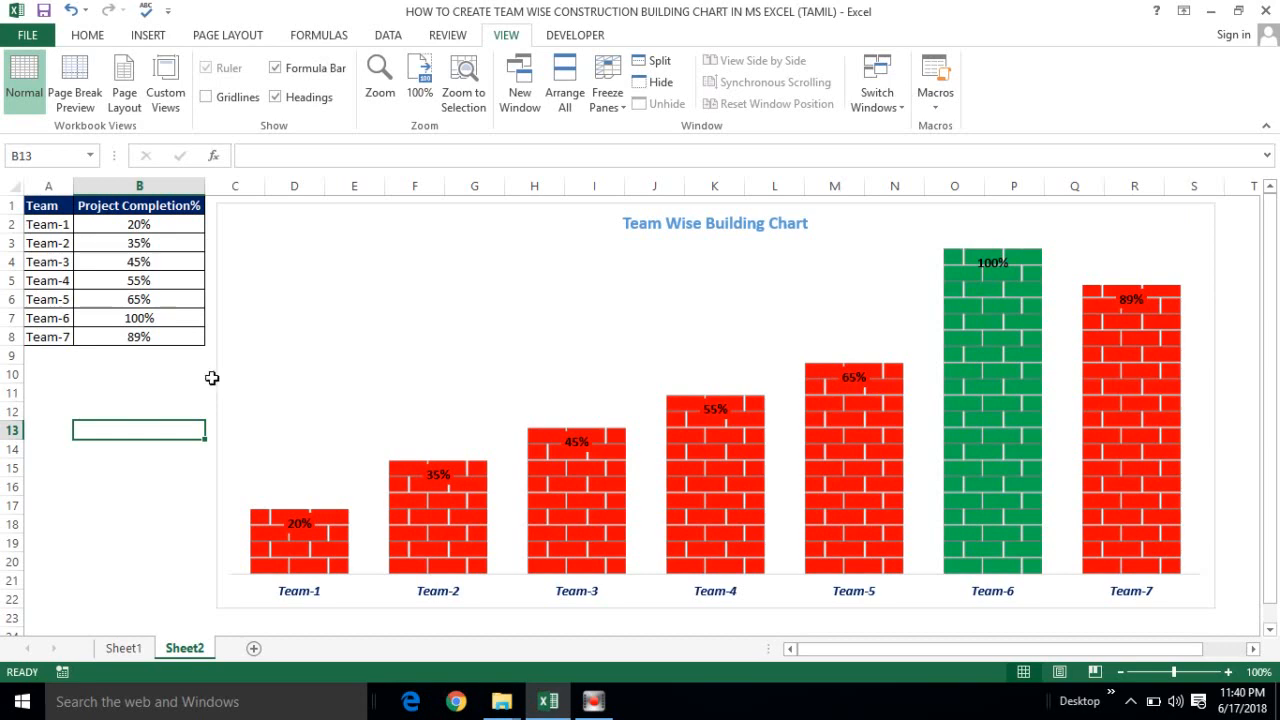
pyautogui.click(137, 372)
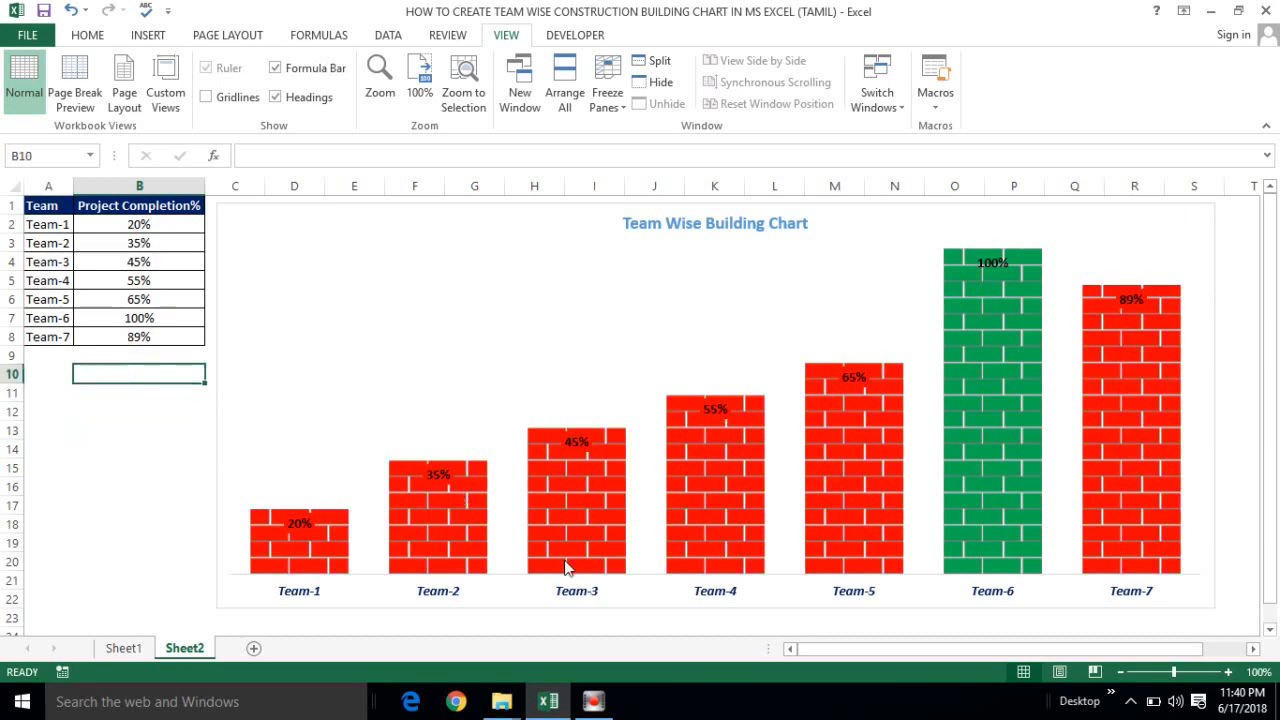